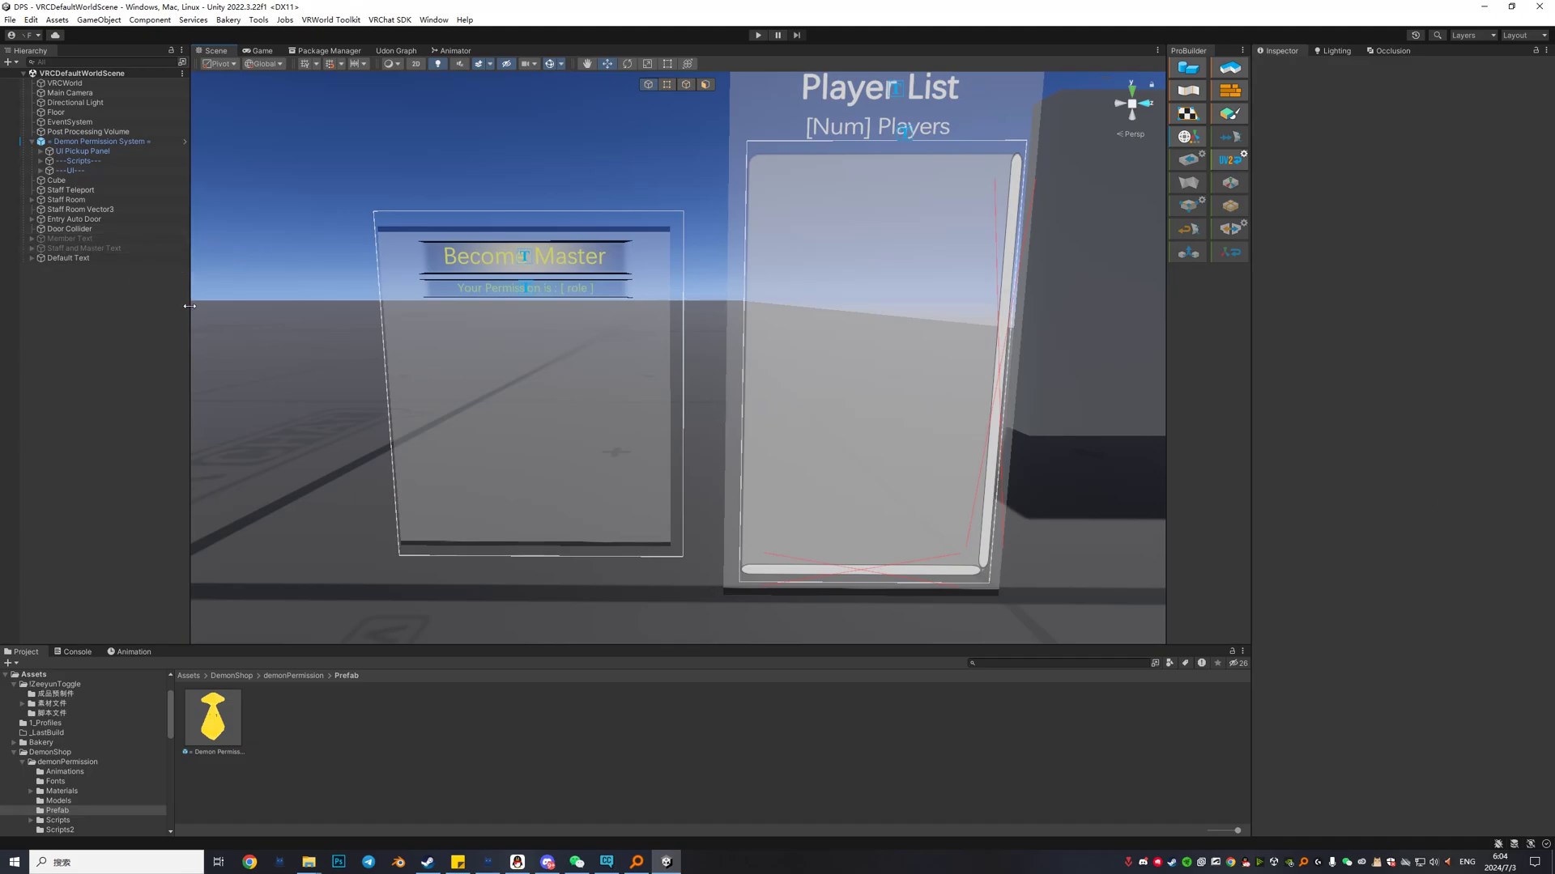
# Browse the project assets to DemonShop/demonPermission/Prefab and select the Demon Permission System prefab
pyautogui.moveTo(878, 424); pyautogui.dragTo(816, 438, button='right')
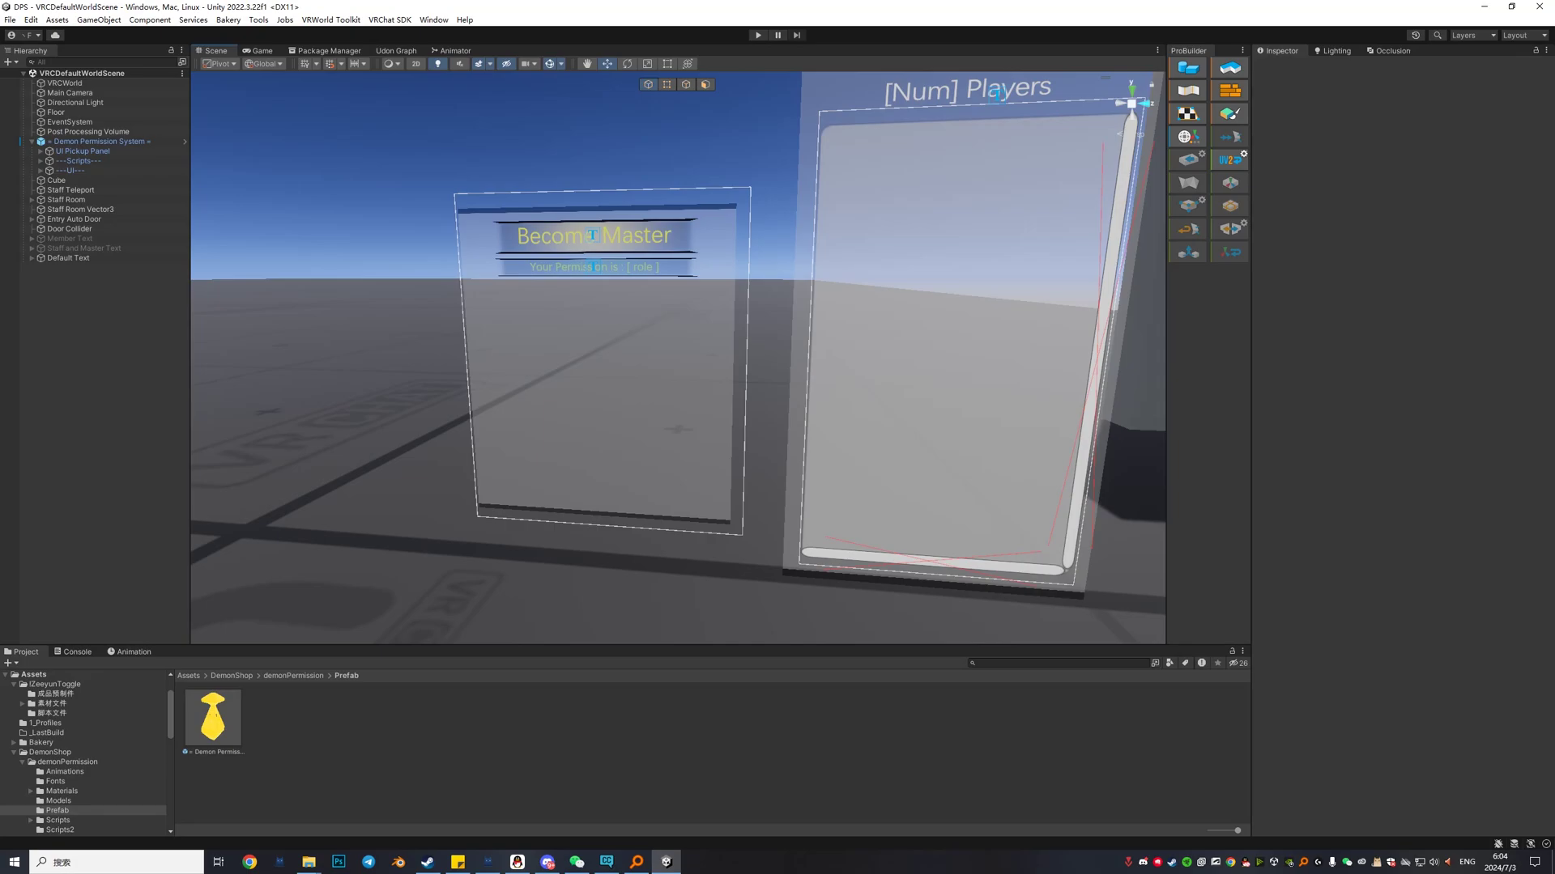
pyautogui.click(188, 677)
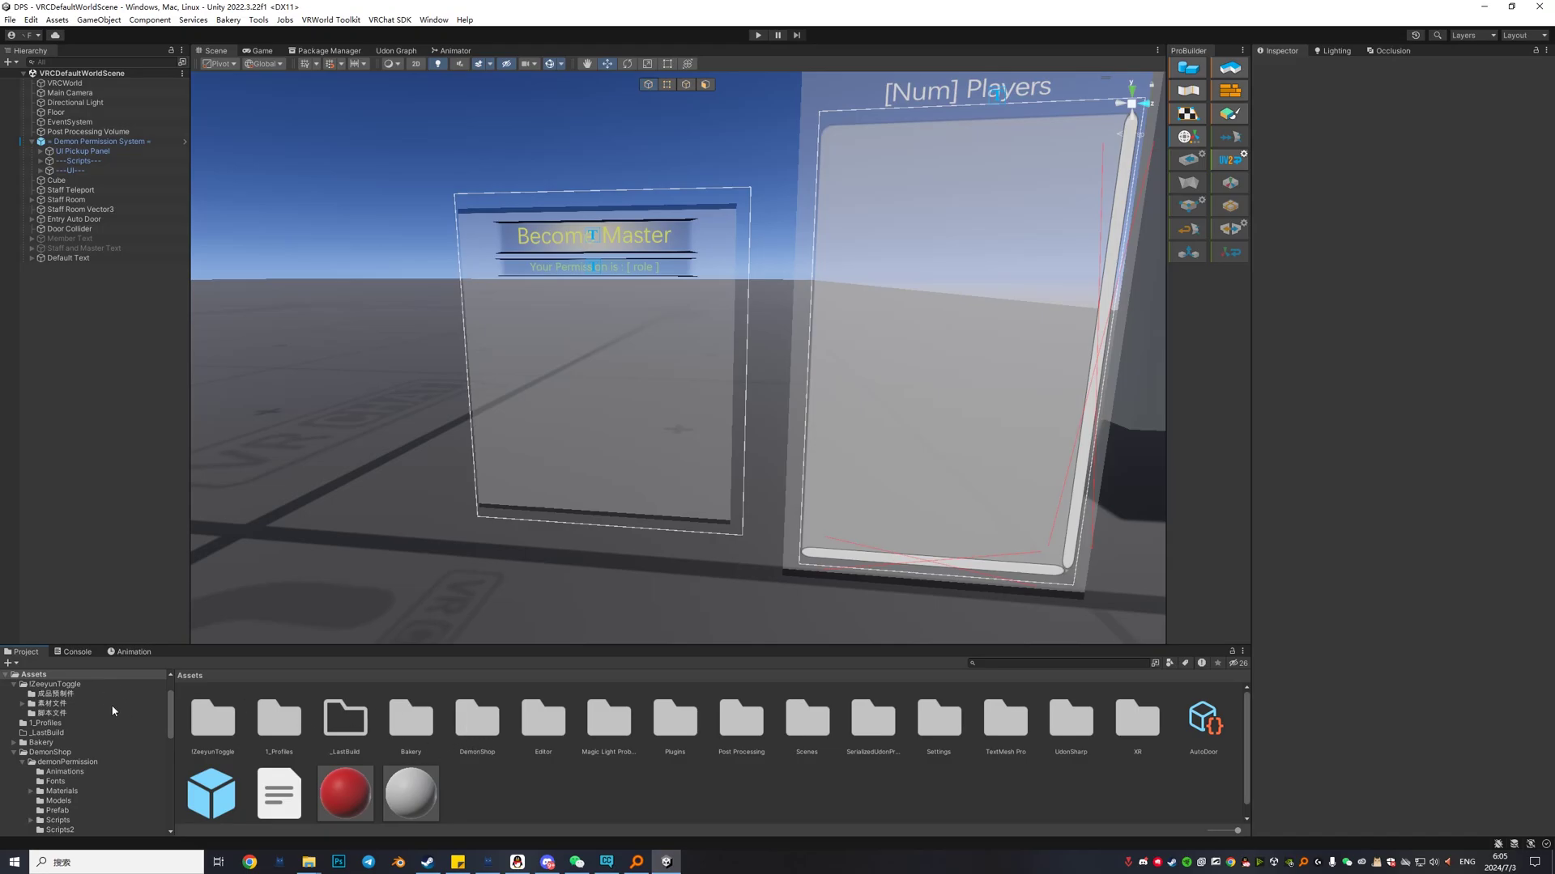
pyautogui.doubleClick(469, 721)
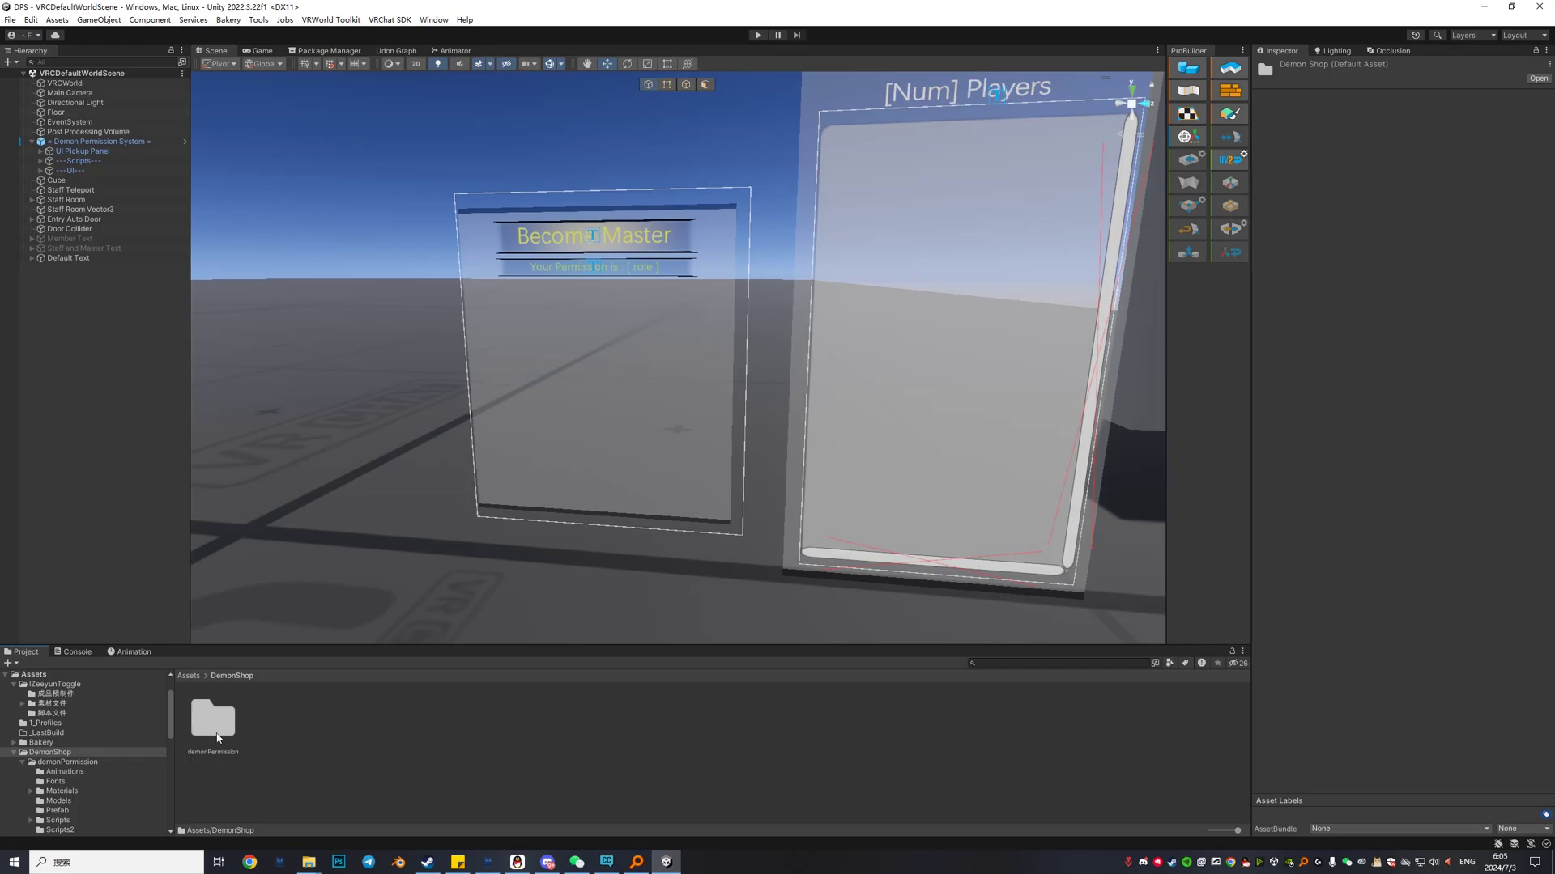
pyautogui.doubleClick(213, 719)
pyautogui.doubleClick(473, 723)
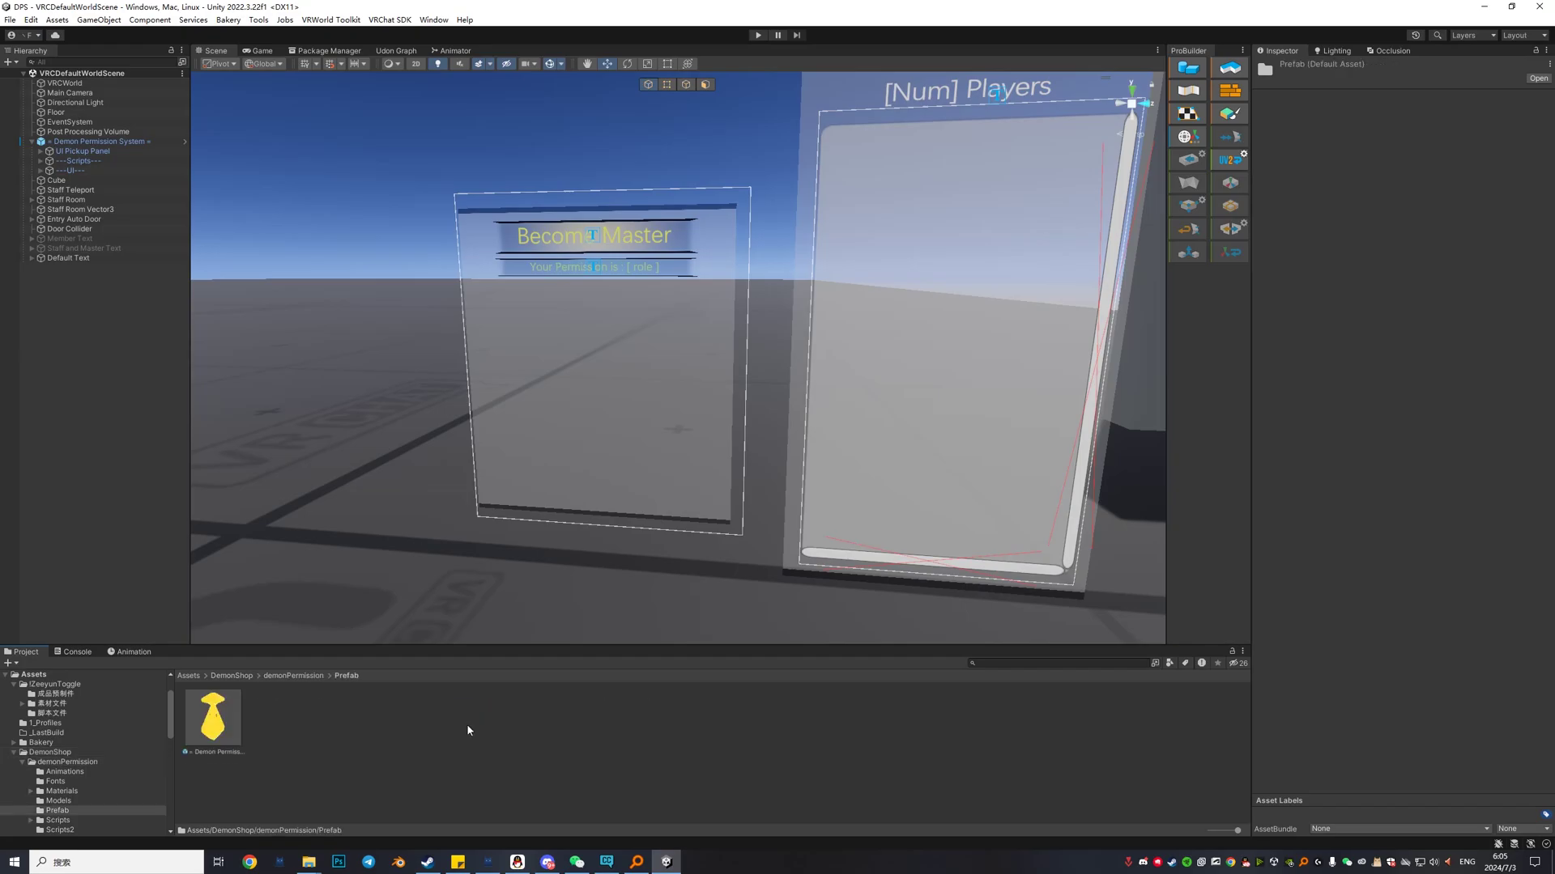
pyautogui.click(227, 724)
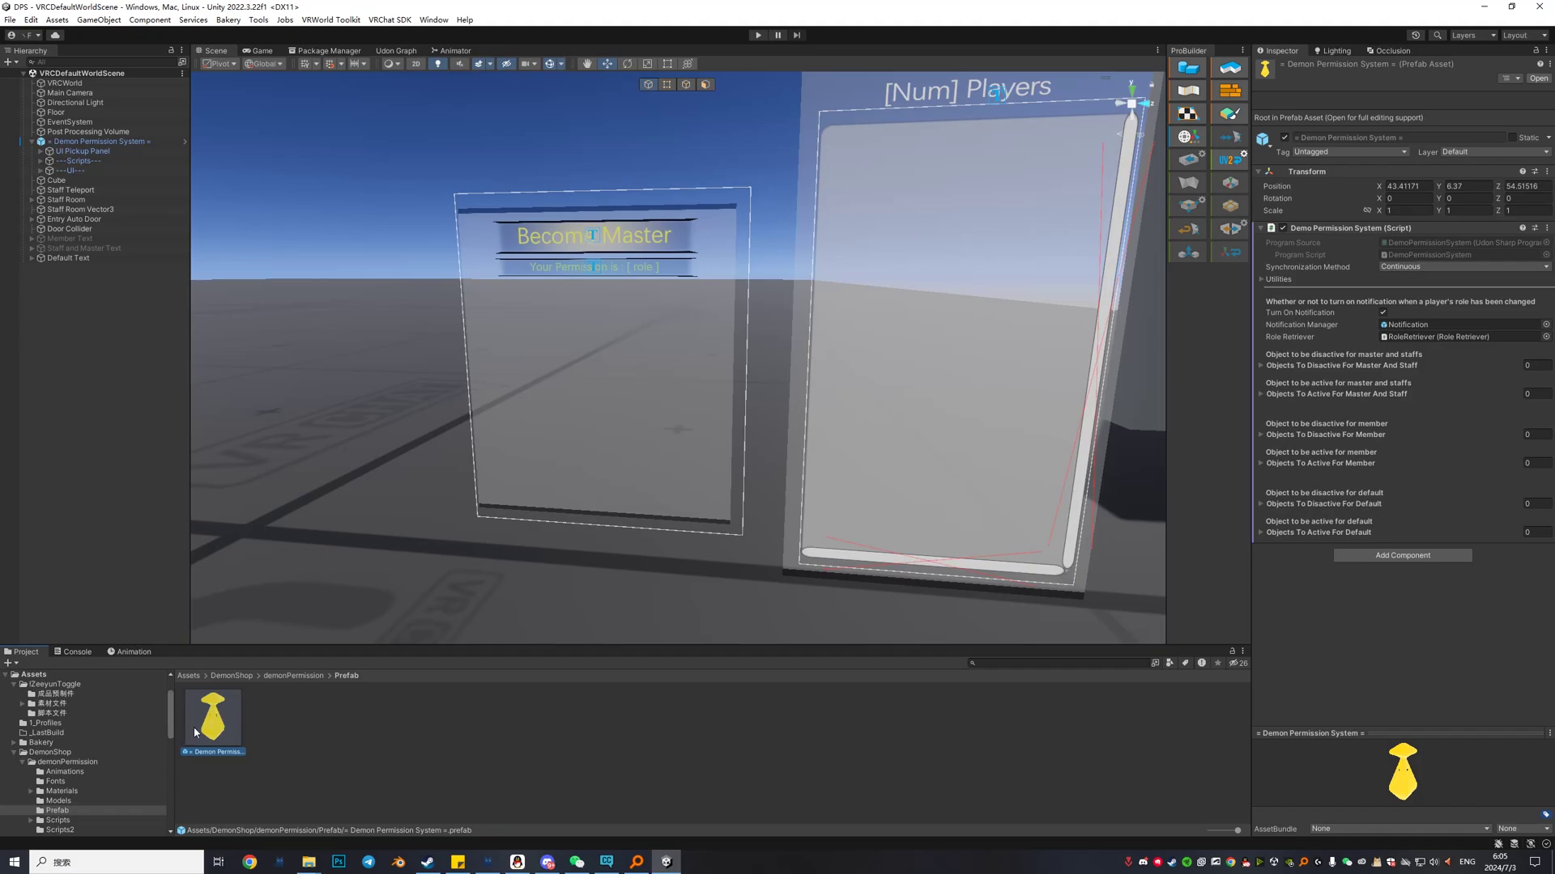
# Move the UI Pickup Panel of the scene's Demon Permission System slightly along the Z axis, to about -14.98
pyautogui.click(107, 142)
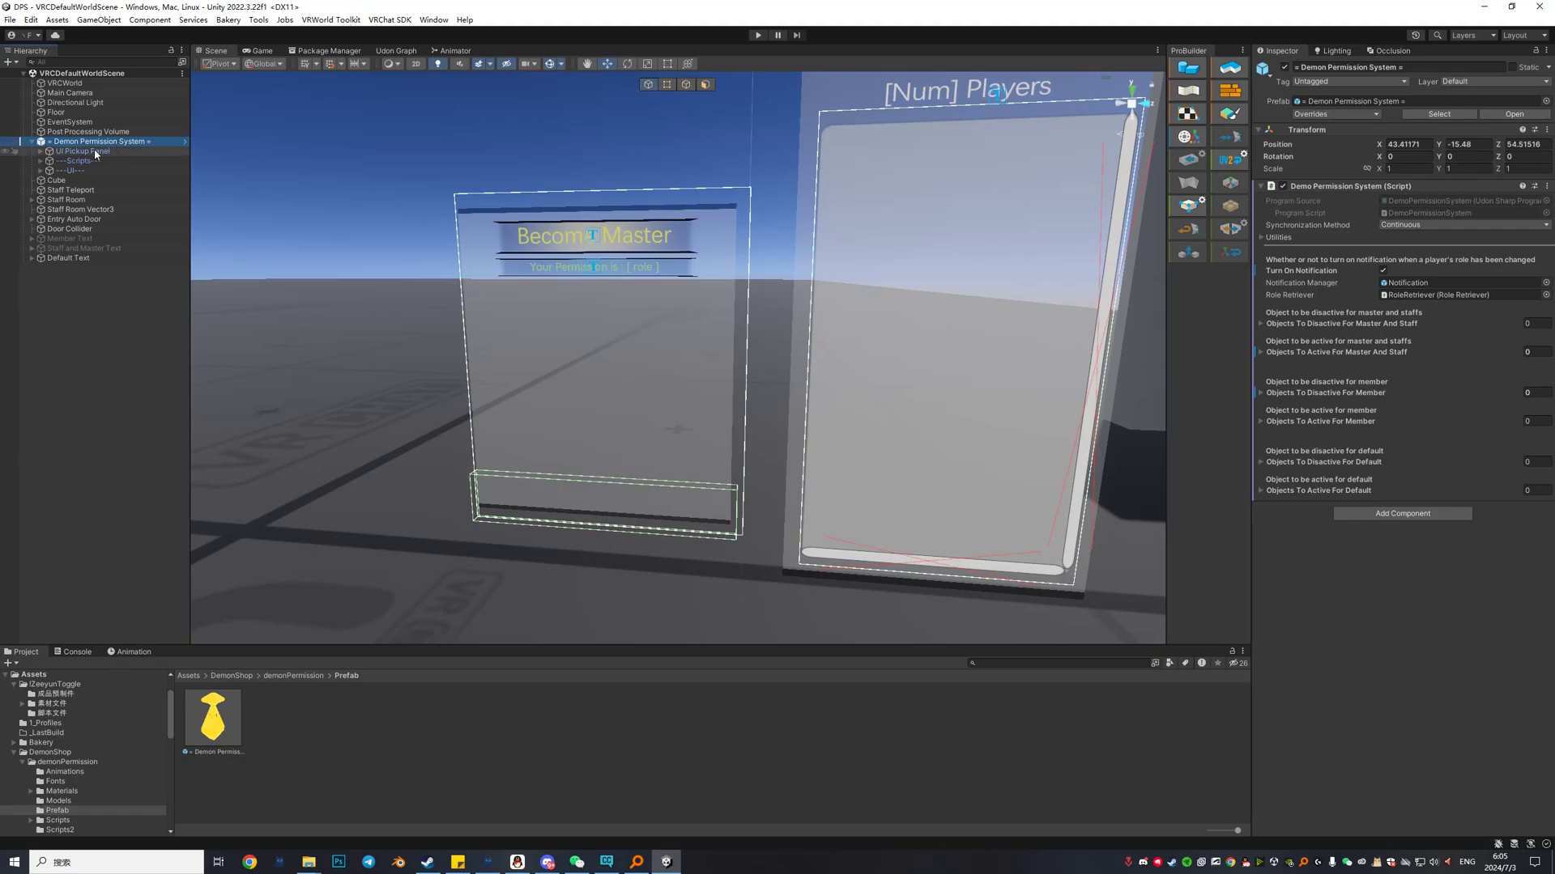
pyautogui.click(85, 152)
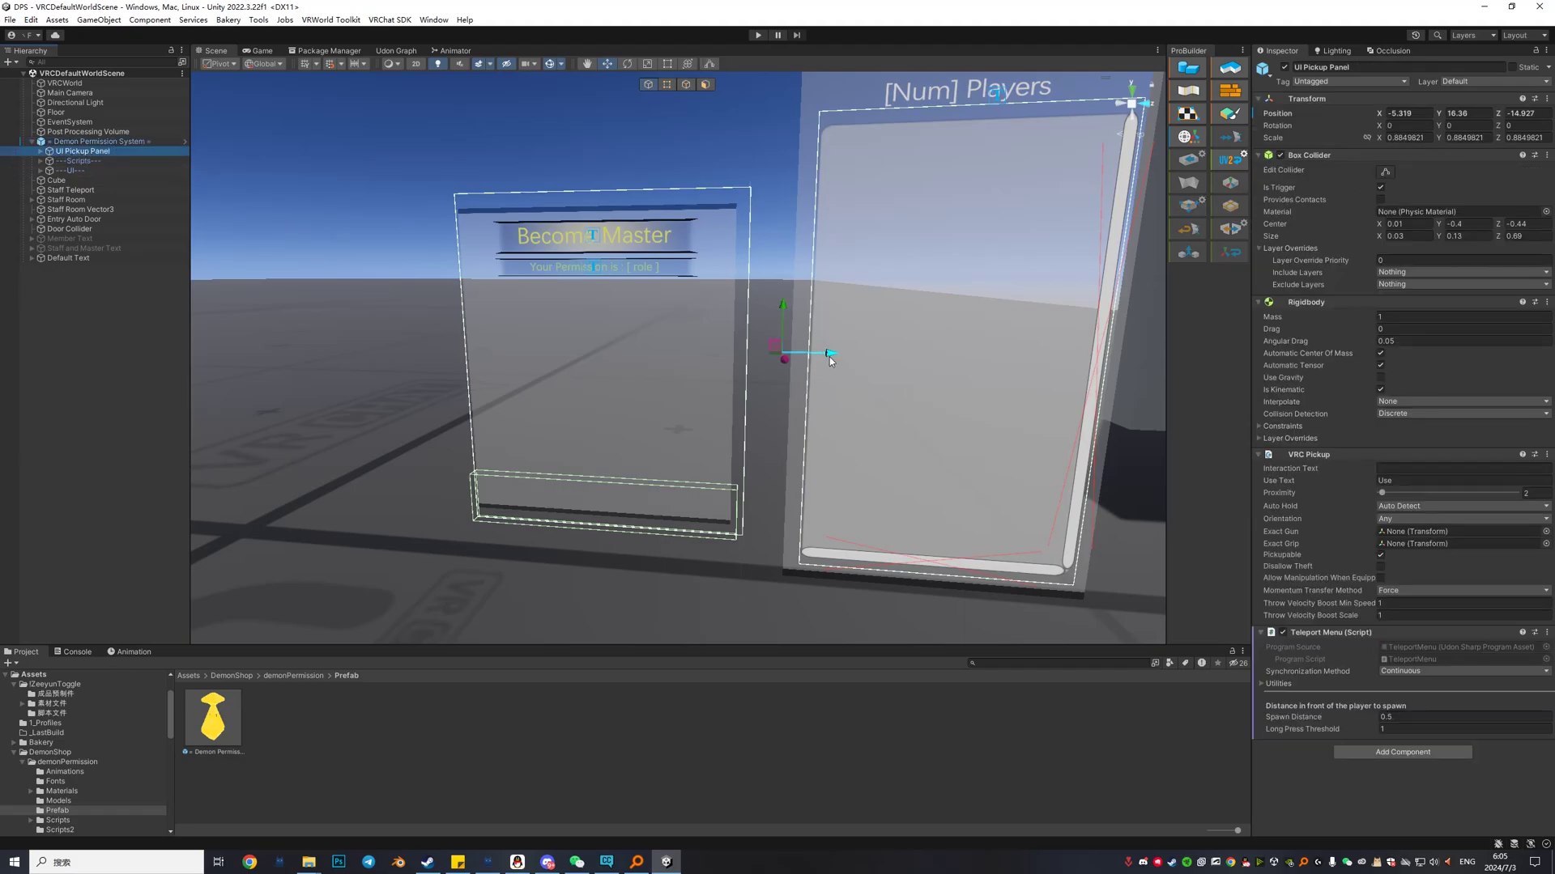
pyautogui.moveTo(829, 357)
pyautogui.mouseDown()
pyautogui.moveTo(852, 353)
pyautogui.moveTo(800, 354)
pyautogui.mouseUp()
pyautogui.moveTo(864, 416); pyautogui.dragTo(879, 393, button='right')
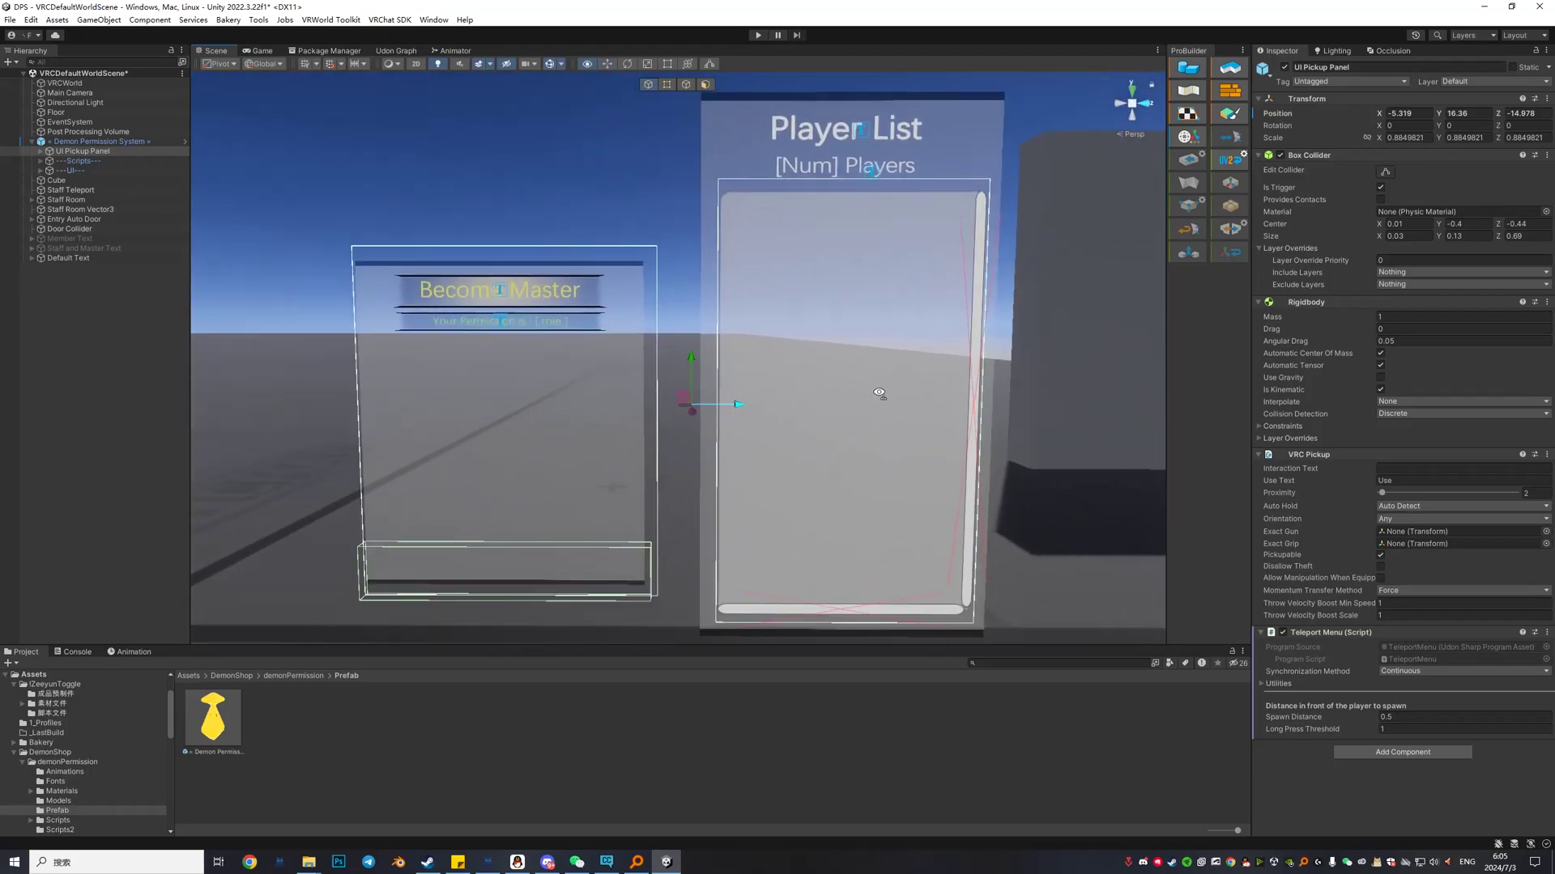
pyautogui.keyDown('alt'); pyautogui.moveTo(878, 393); pyautogui.dragTo(876, 403); pyautogui.keyUp('alt')
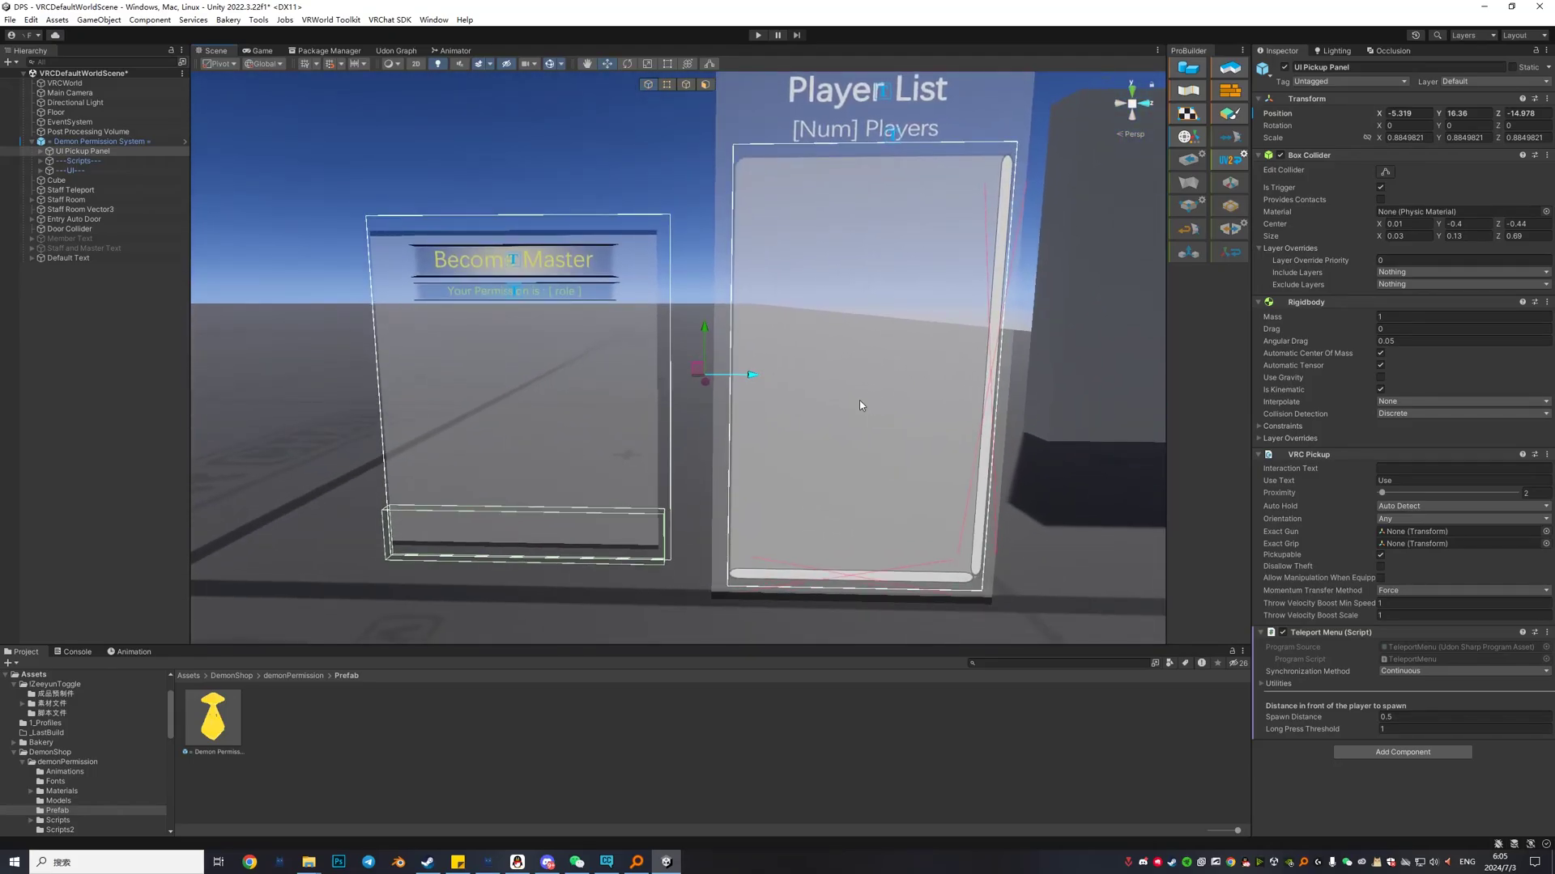
# Nudge the UI Pickup Panel once more along the Z axis toward the Become Master board
pyautogui.scroll(-5, 810, 425)
pyautogui.keyDown('alt'); pyautogui.moveTo(815, 416); pyautogui.dragTo(942, 413); pyautogui.keyUp('alt')
pyautogui.moveTo(941, 414); pyautogui.dragTo(822, 408, button='right')
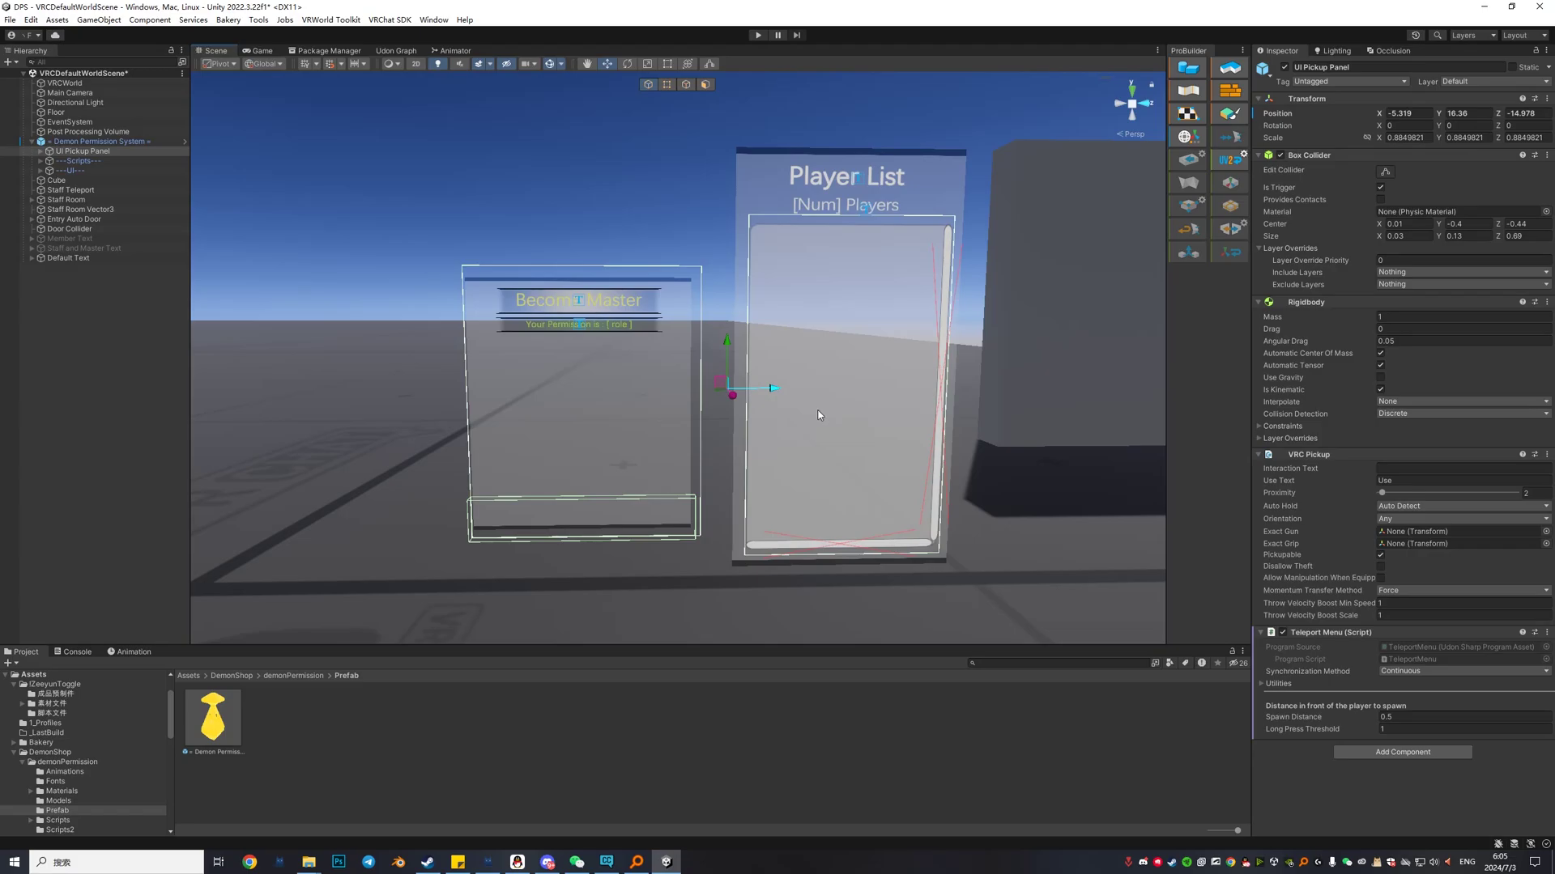
pyautogui.moveTo(810, 418)
pyautogui.mouseDown(button='right')
pyautogui.moveTo(902, 416)
pyautogui.moveTo(861, 401)
pyautogui.moveTo(834, 414)
pyautogui.mouseUp(button='right')
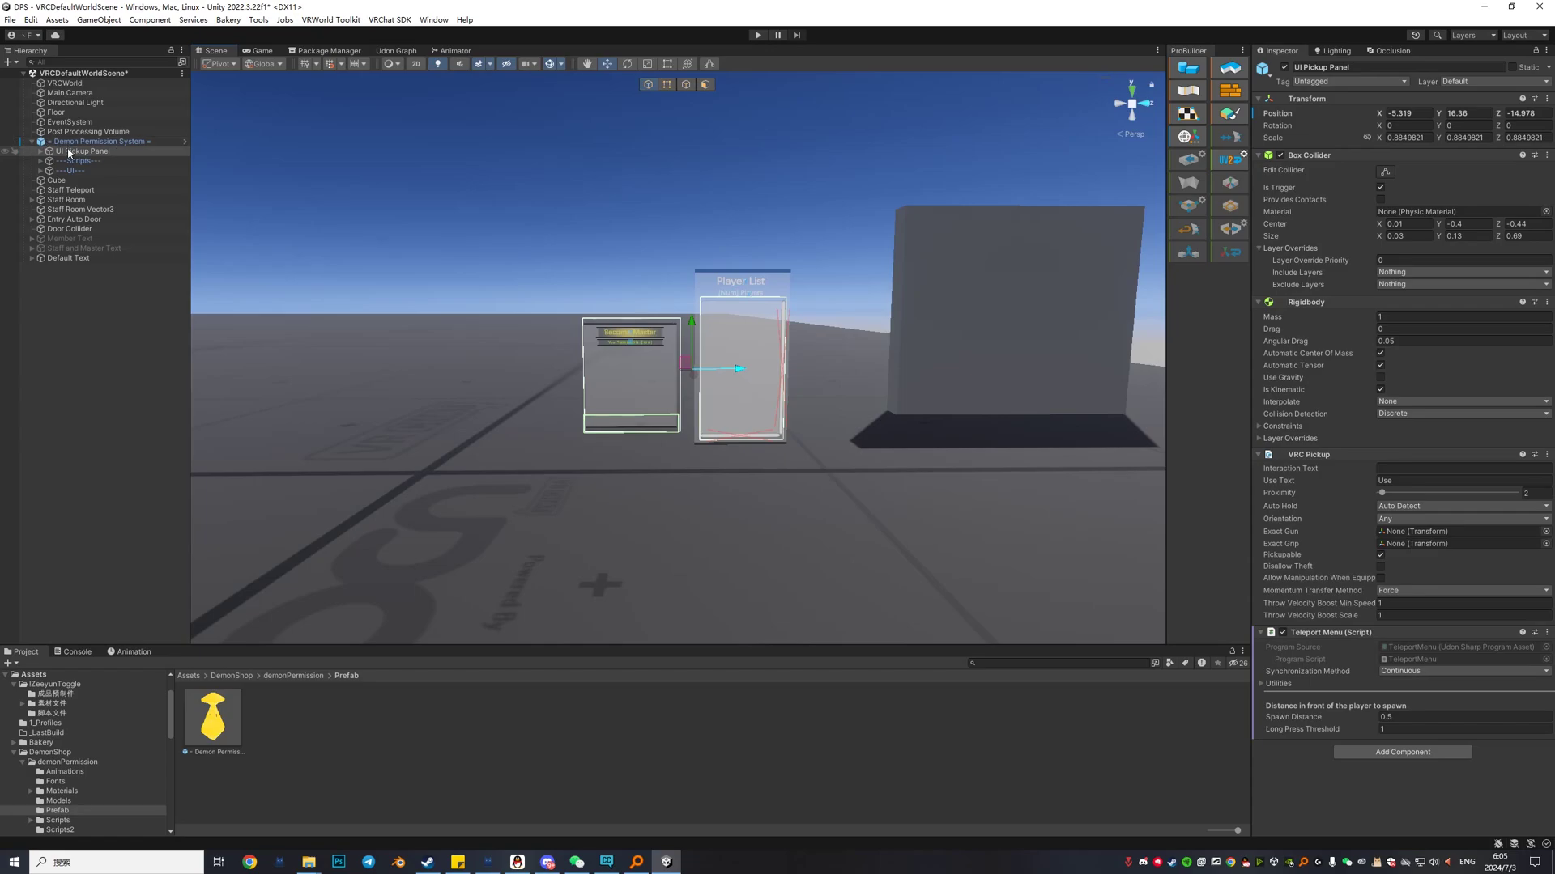
pyautogui.moveTo(738, 371); pyautogui.dragTo(721, 377)
pyautogui.moveTo(720, 377)
pyautogui.mouseDown(button='right')
pyautogui.moveTo(767, 392)
pyautogui.moveTo(1034, 388)
pyautogui.moveTo(889, 330)
pyautogui.moveTo(645, 421)
pyautogui.moveTo(741, 379)
pyautogui.mouseUp(button='right')
# Deactivate the Staff Teleport cube and the Staff Room object in the scene
pyautogui.click(130, 143)
pyautogui.moveTo(648, 365); pyautogui.dragTo(930, 381, button='right')
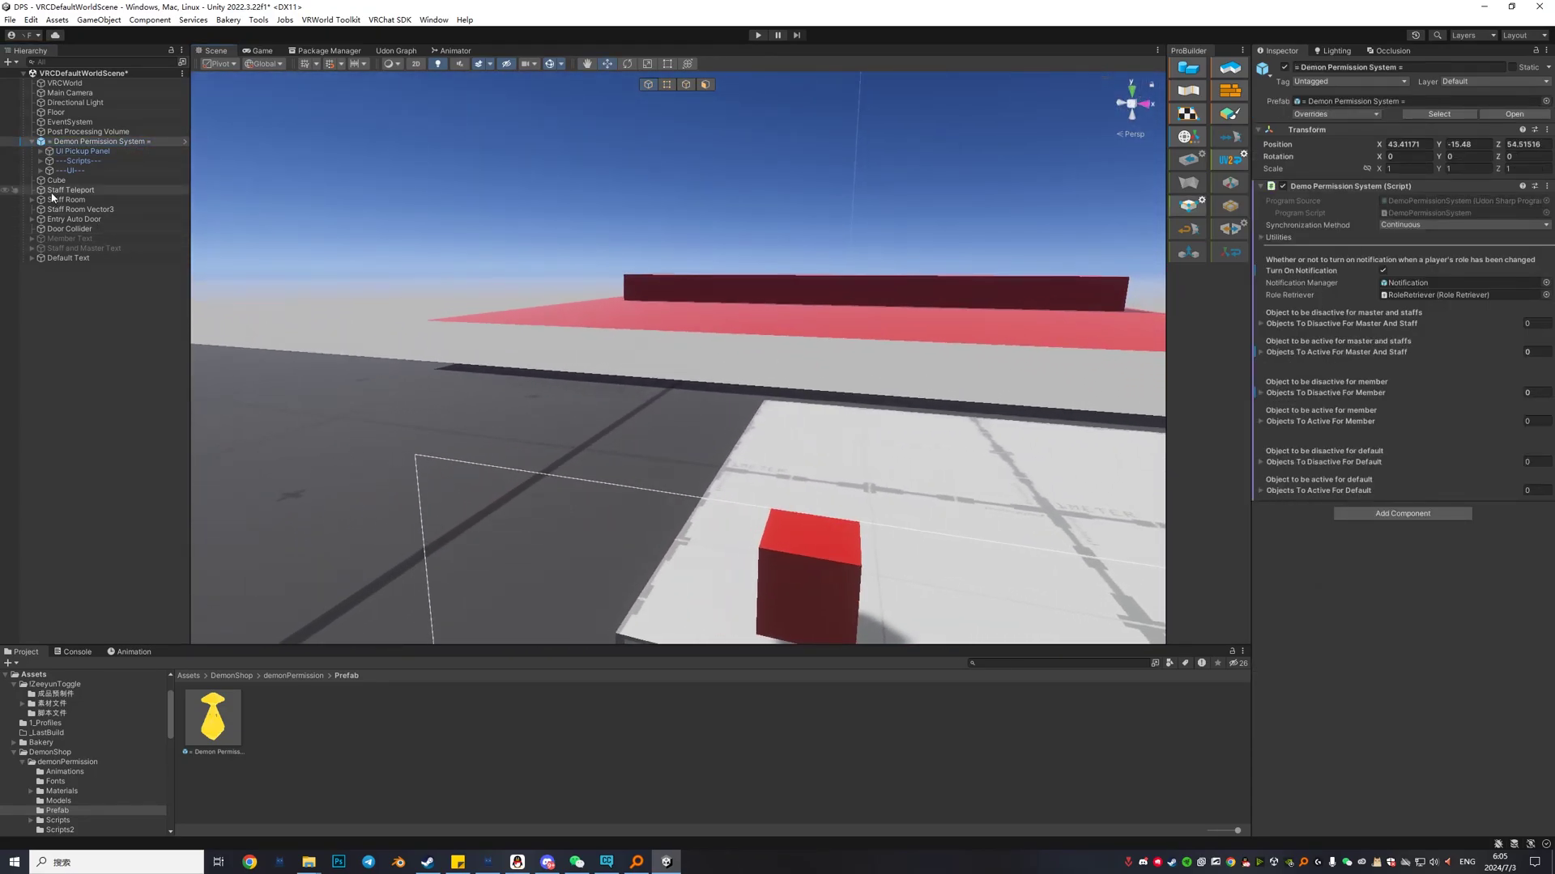
pyautogui.click(82, 200)
pyautogui.moveTo(637, 336); pyautogui.dragTo(756, 351, button='right')
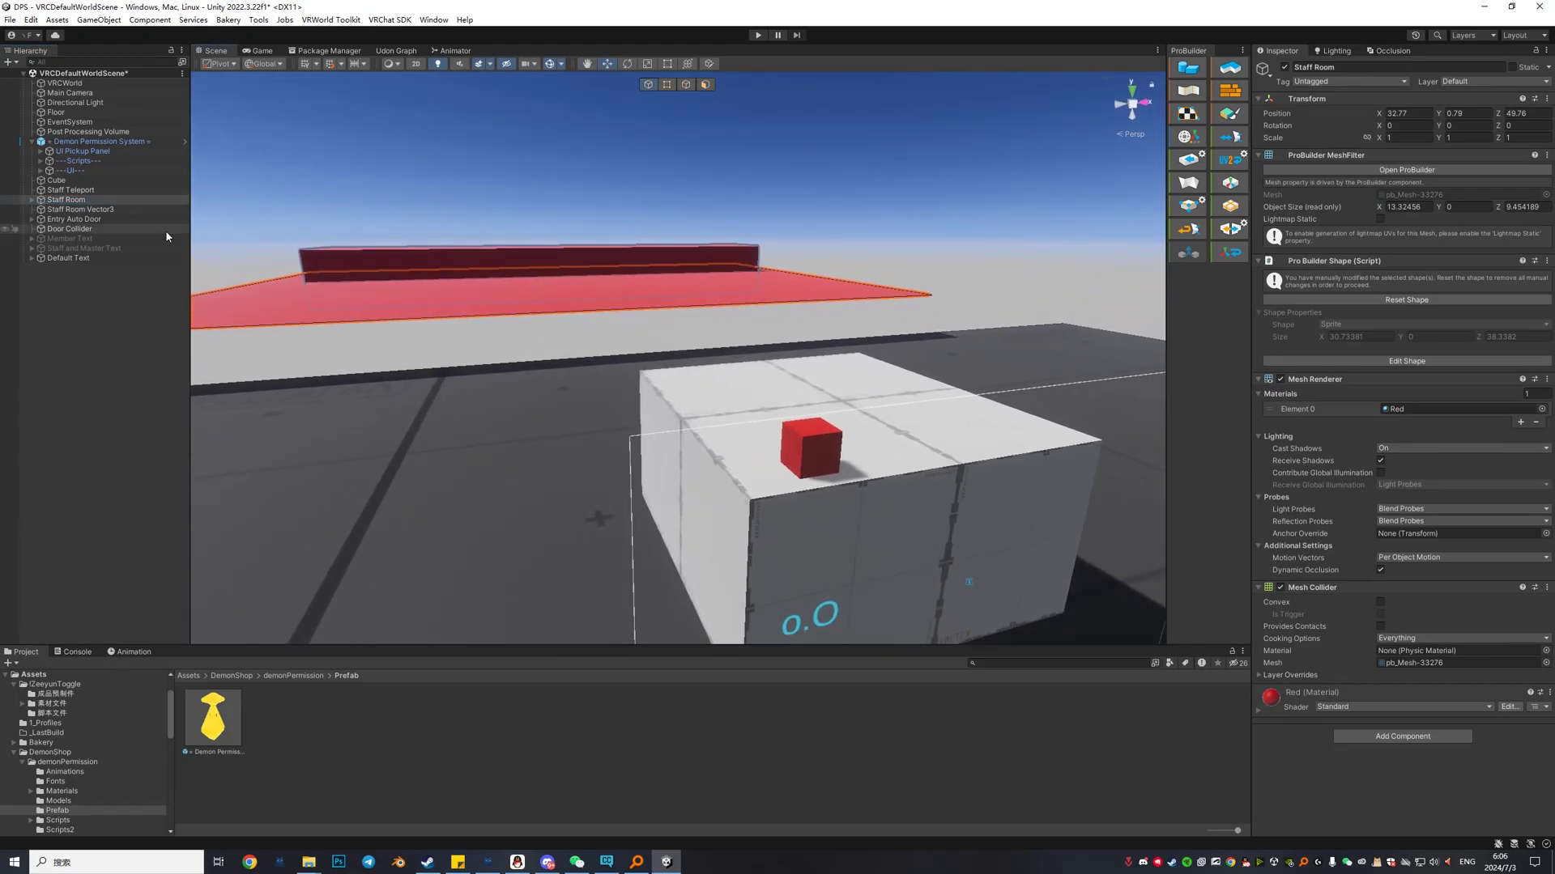
pyautogui.click(73, 189)
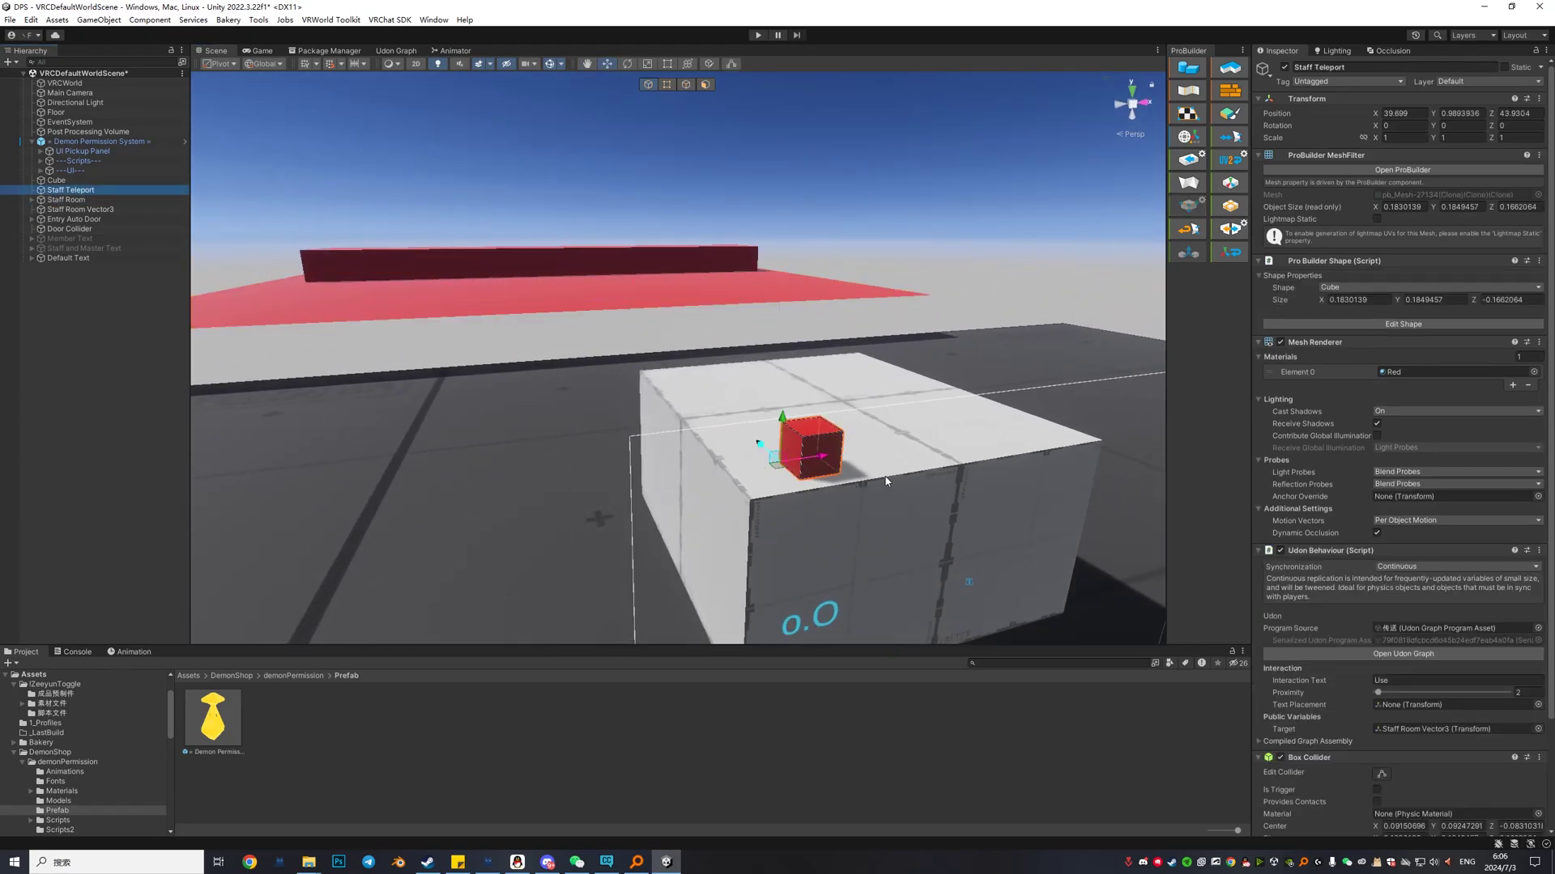
pyautogui.keyDown('alt'); pyautogui.moveTo(885, 481); pyautogui.dragTo(614, 431); pyautogui.keyUp('alt')
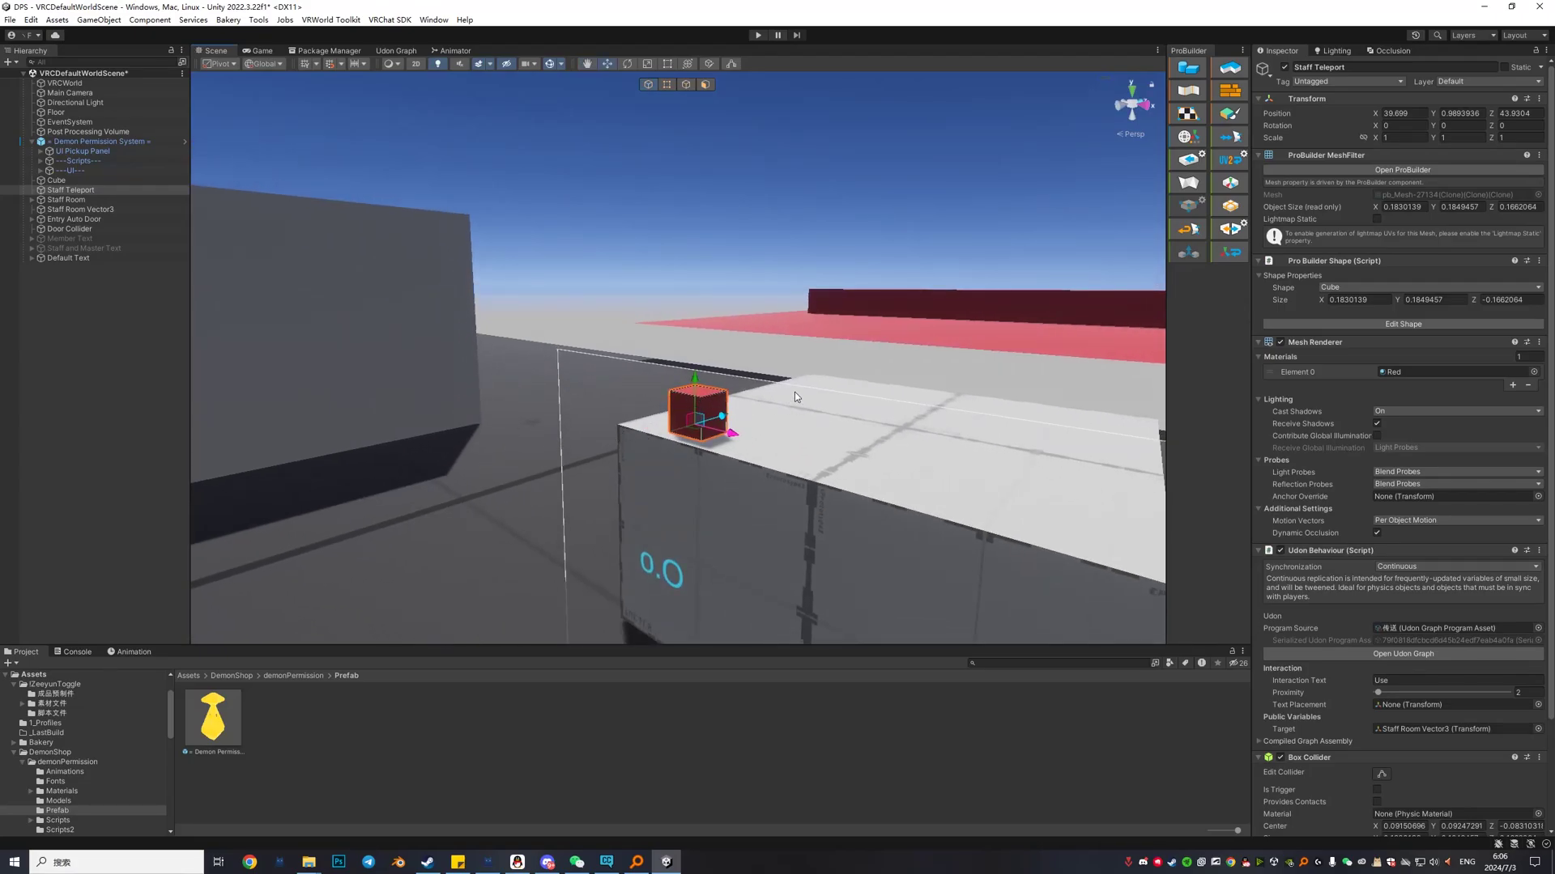
pyautogui.click(1284, 68)
pyautogui.click(67, 199)
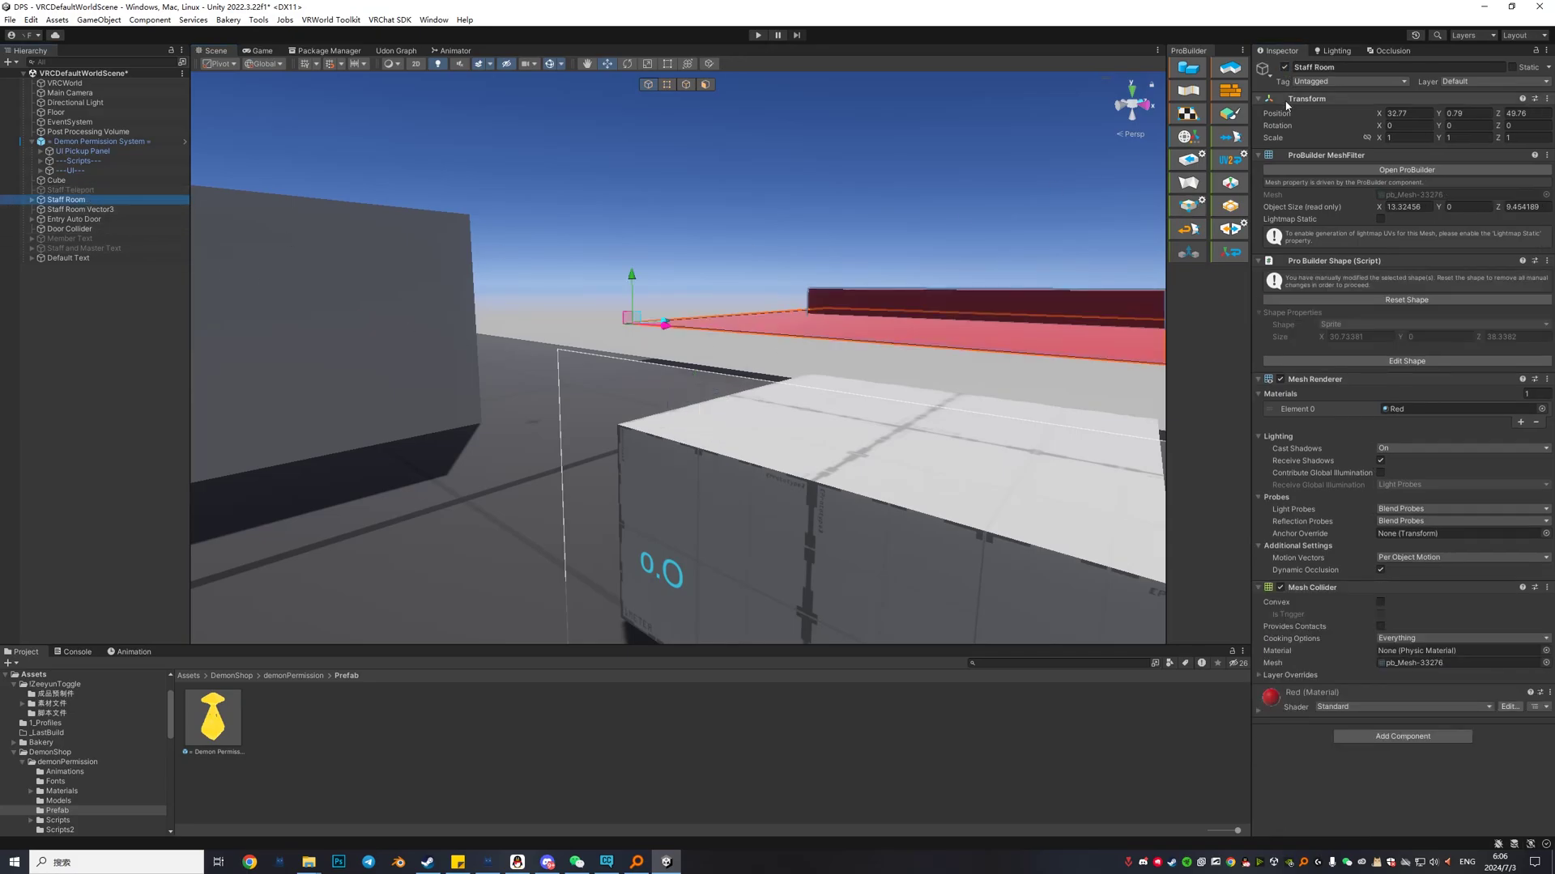
pyautogui.click(1284, 68)
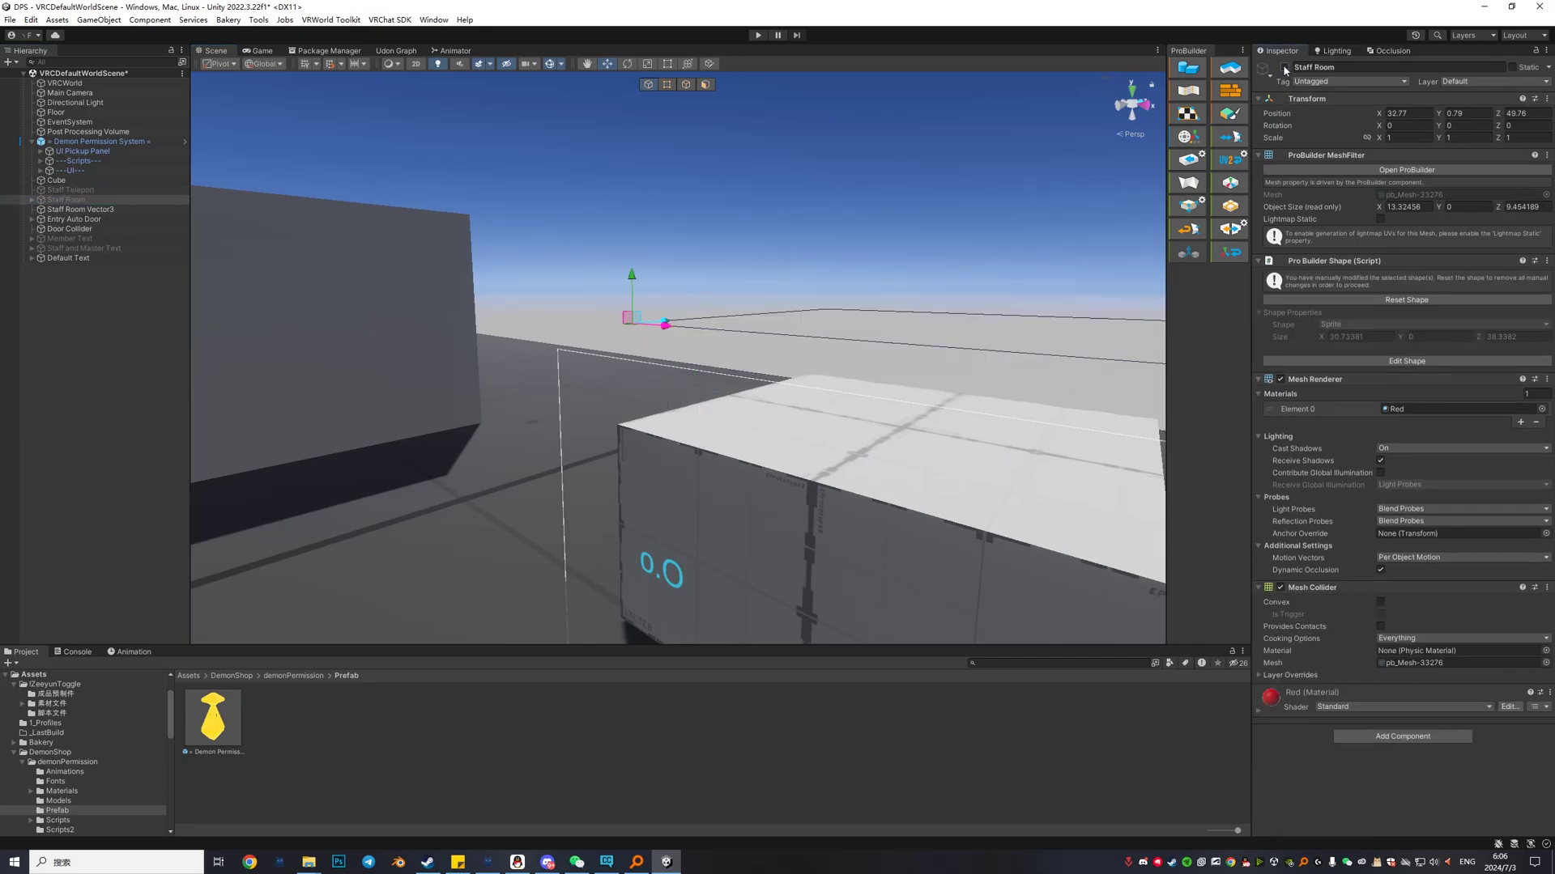
# Add Staff Teleport and Staff Room as two elements of the Demon Permission System's Objects To Active For Master And Staff list
pyautogui.click(119, 143)
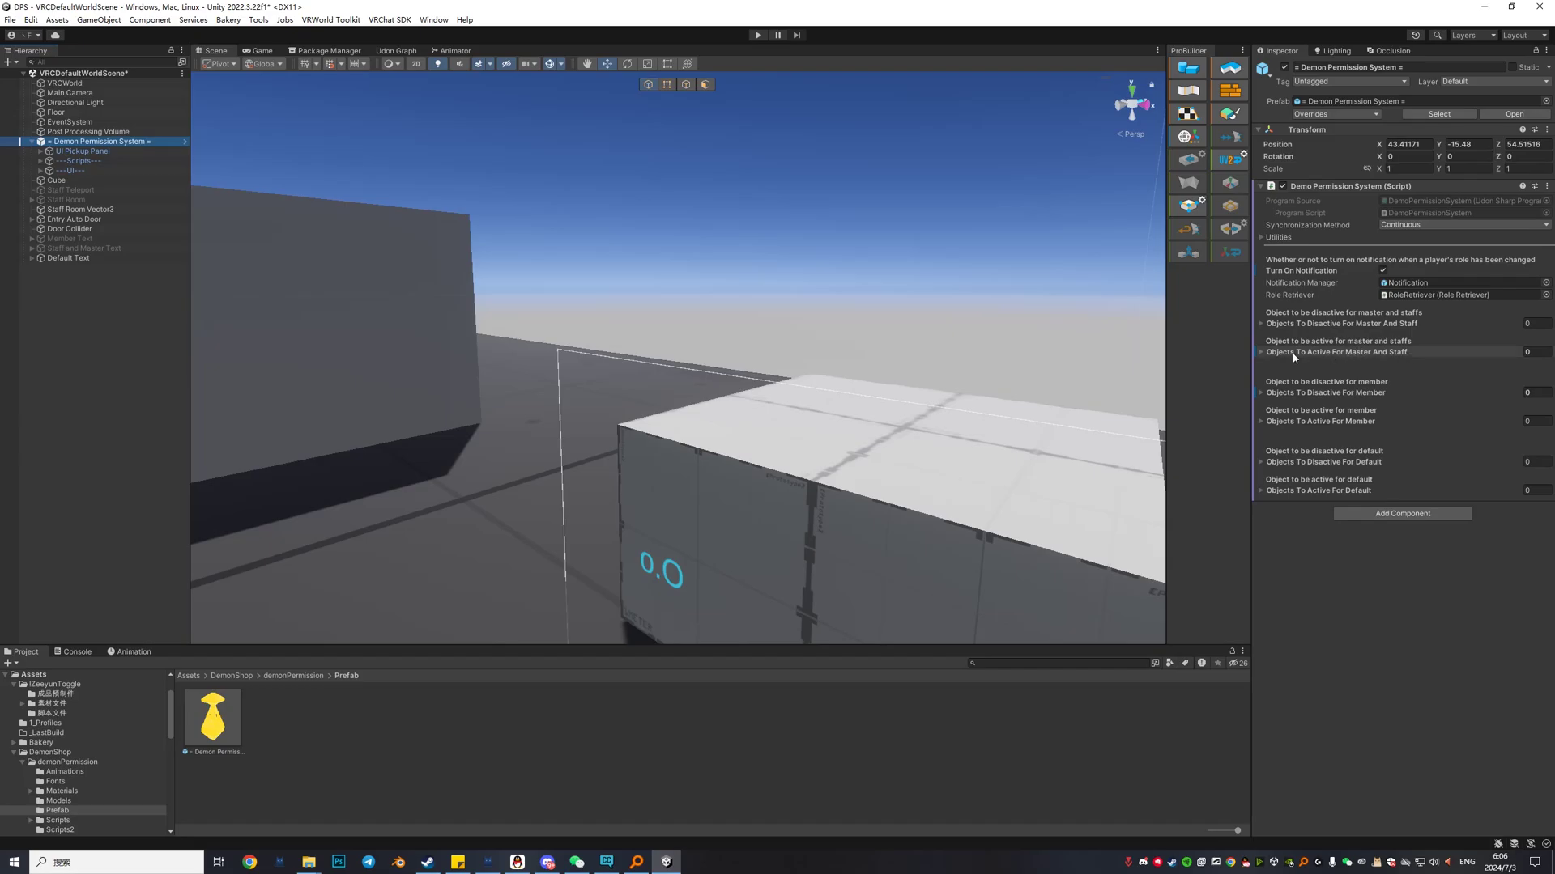
pyautogui.click(1261, 353)
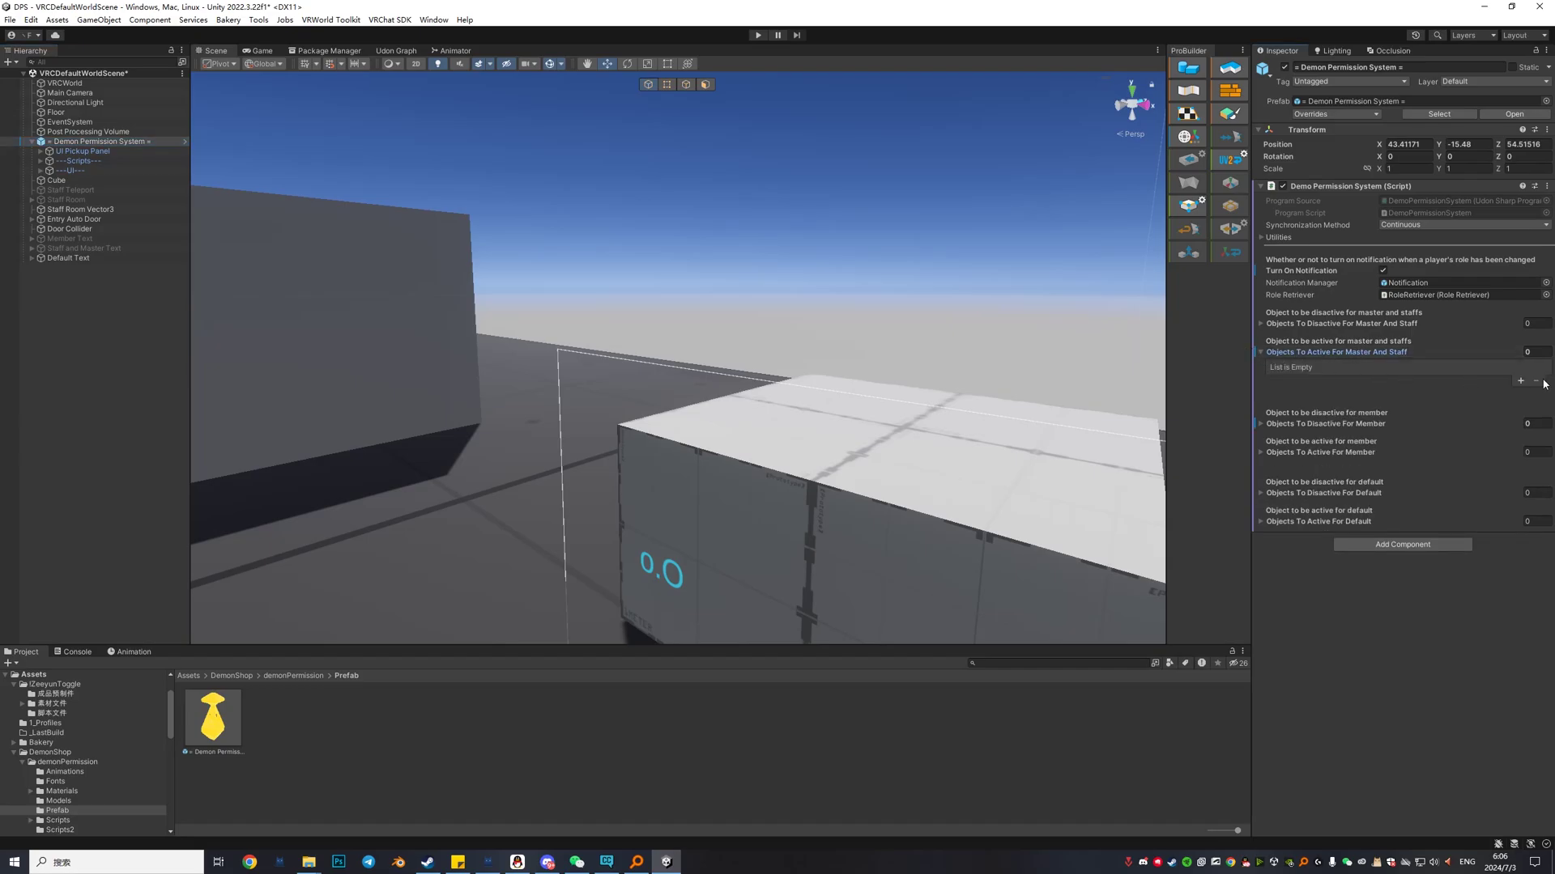
pyautogui.click(1521, 382)
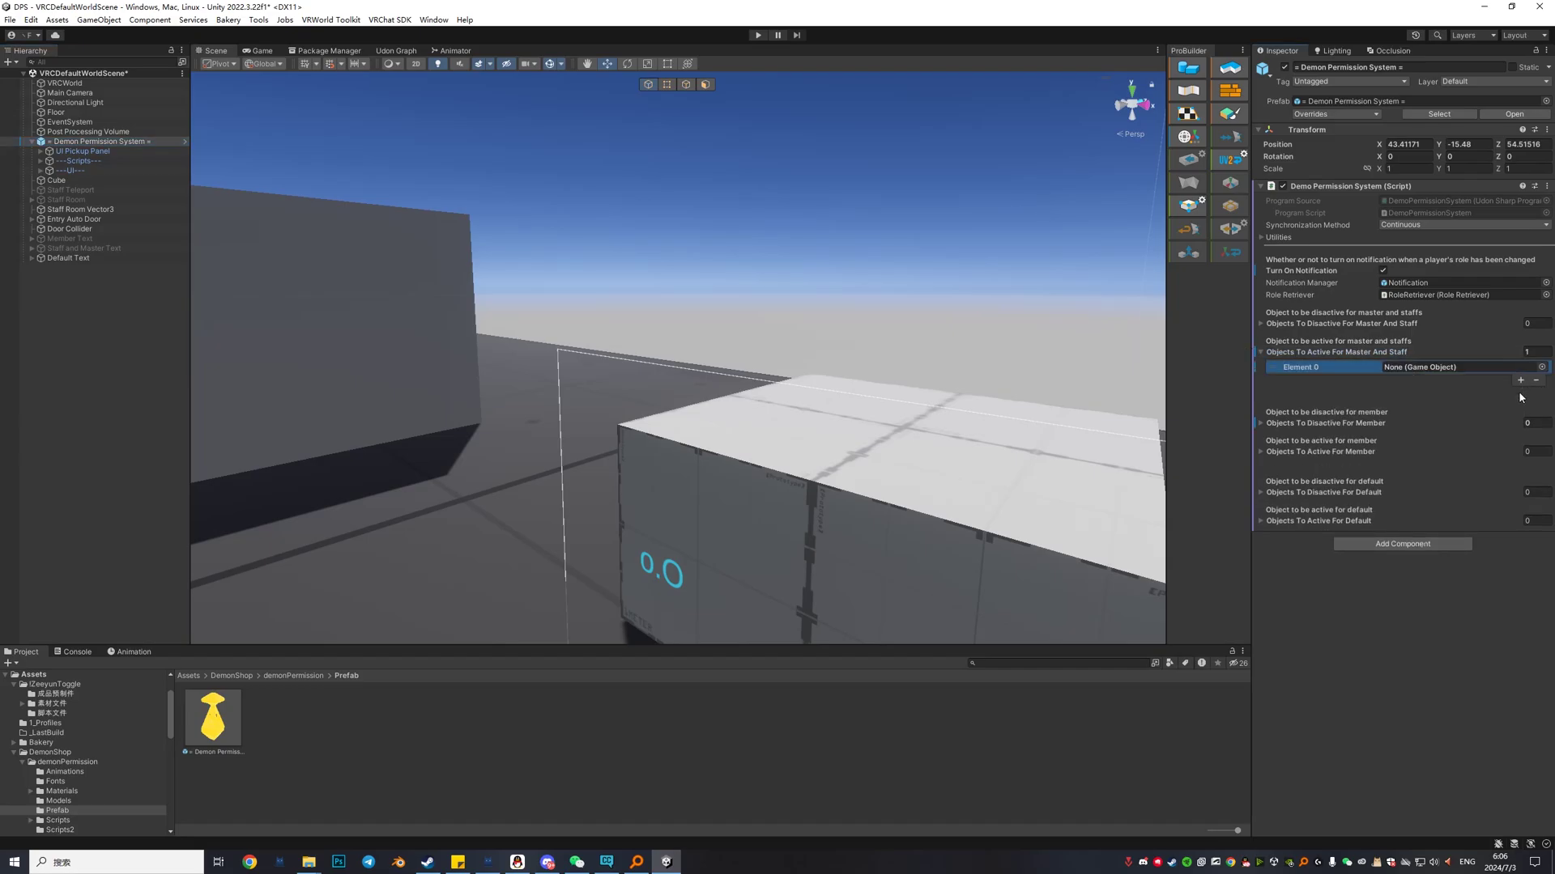
pyautogui.click(1521, 380)
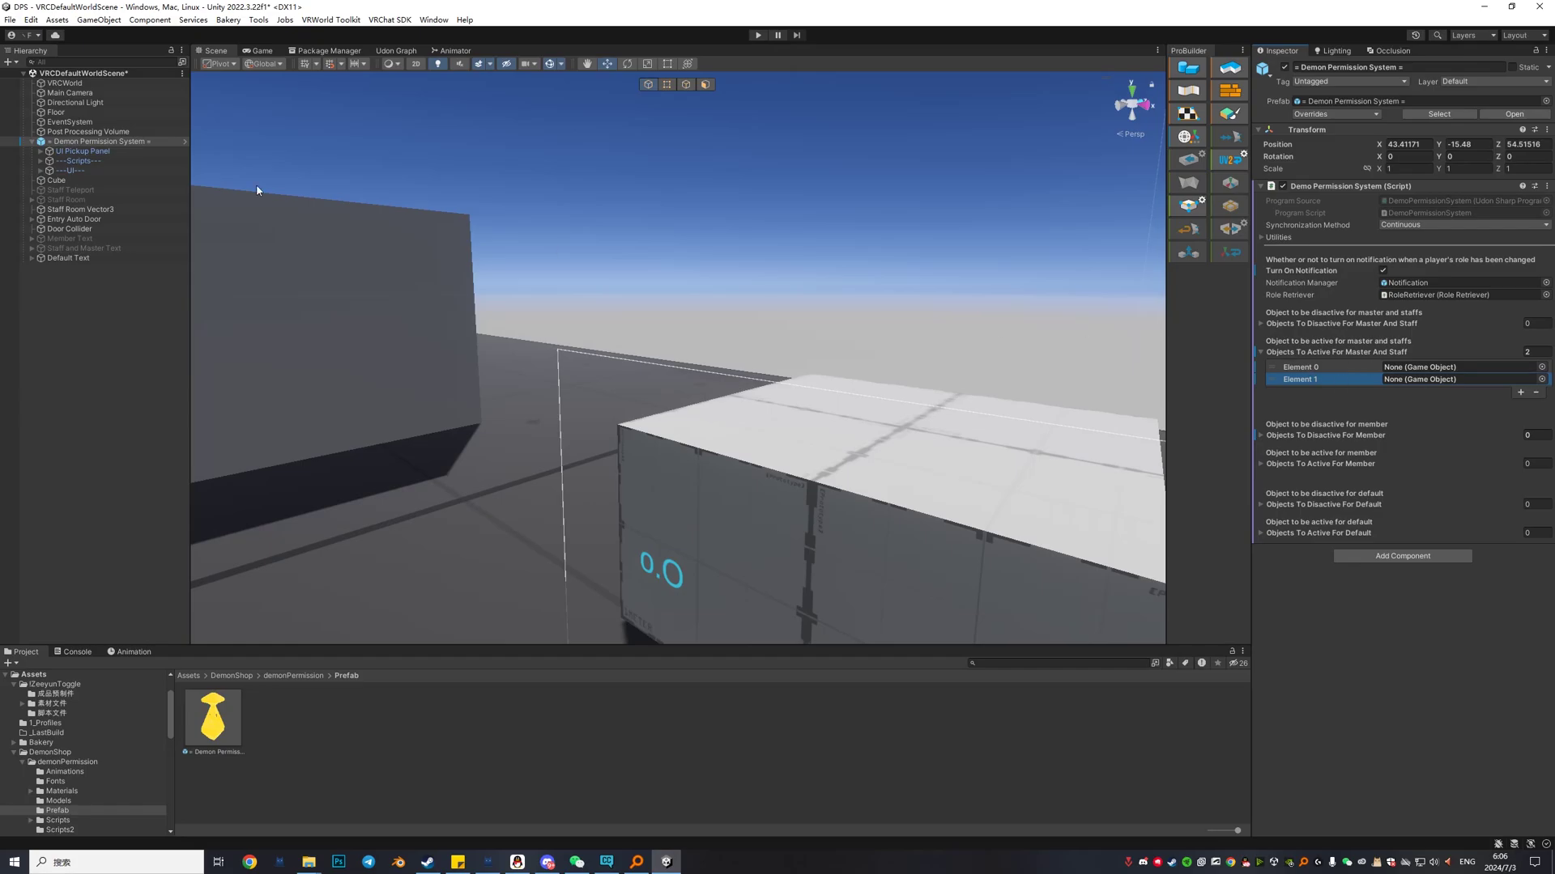
pyautogui.moveTo(69, 199); pyautogui.dragTo(1419, 371)
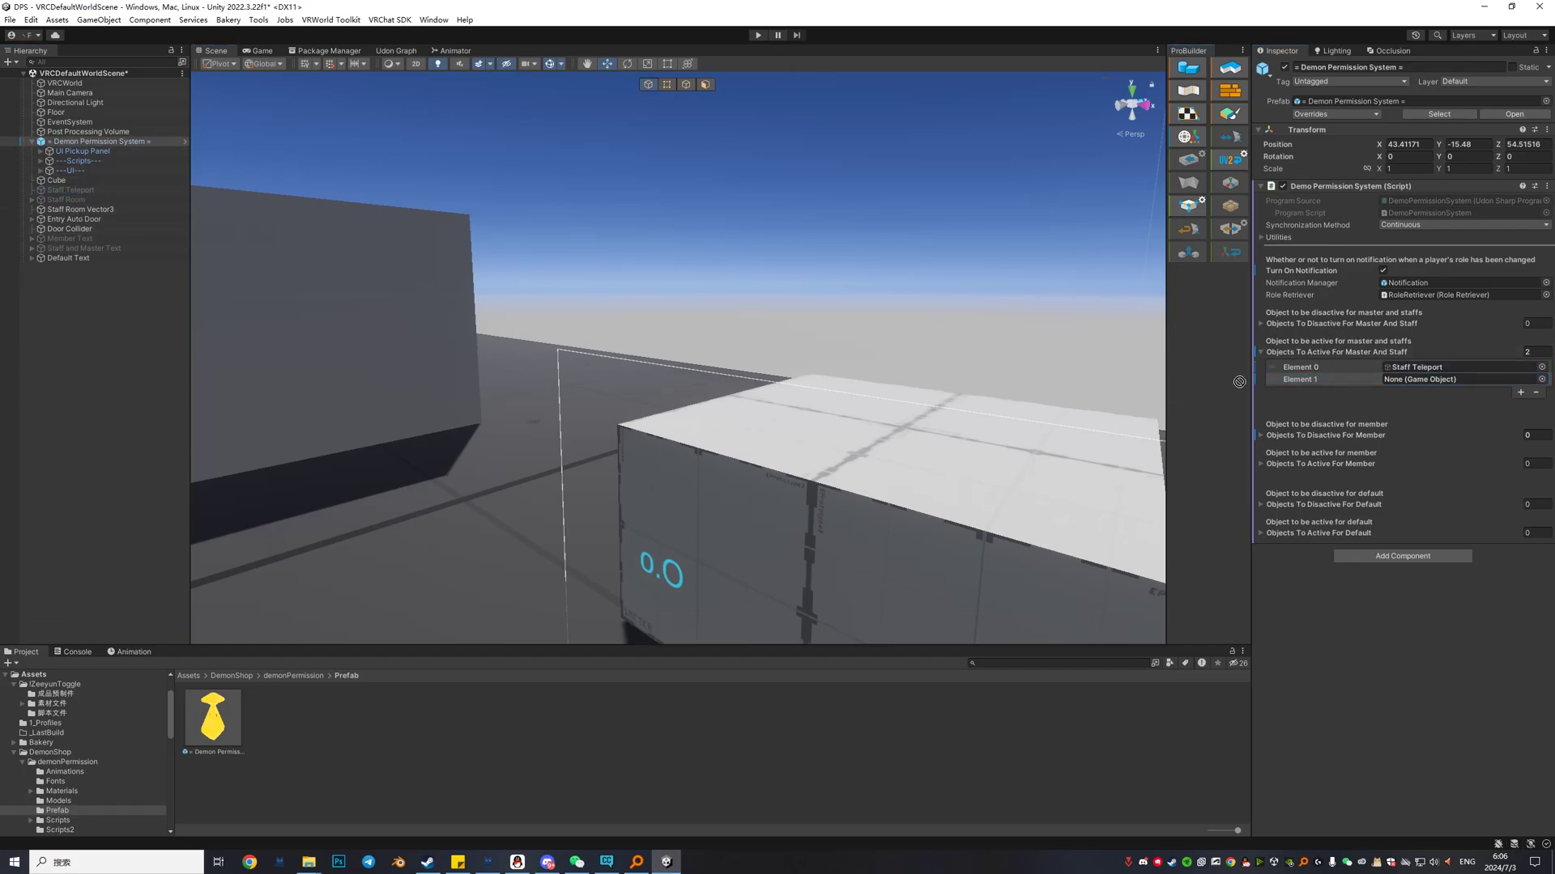
pyautogui.moveTo(1239, 381); pyautogui.dragTo(1418, 379)
# Save the scene and start play mode with the VRChat Client Simulator menu closed
pyautogui.moveTo(785, 313)
pyautogui.keyDown('alt'); pyautogui.mouseDown()
pyautogui.moveTo(857, 305)
pyautogui.moveTo(804, 314)
pyautogui.mouseUp(); pyautogui.keyUp('alt')
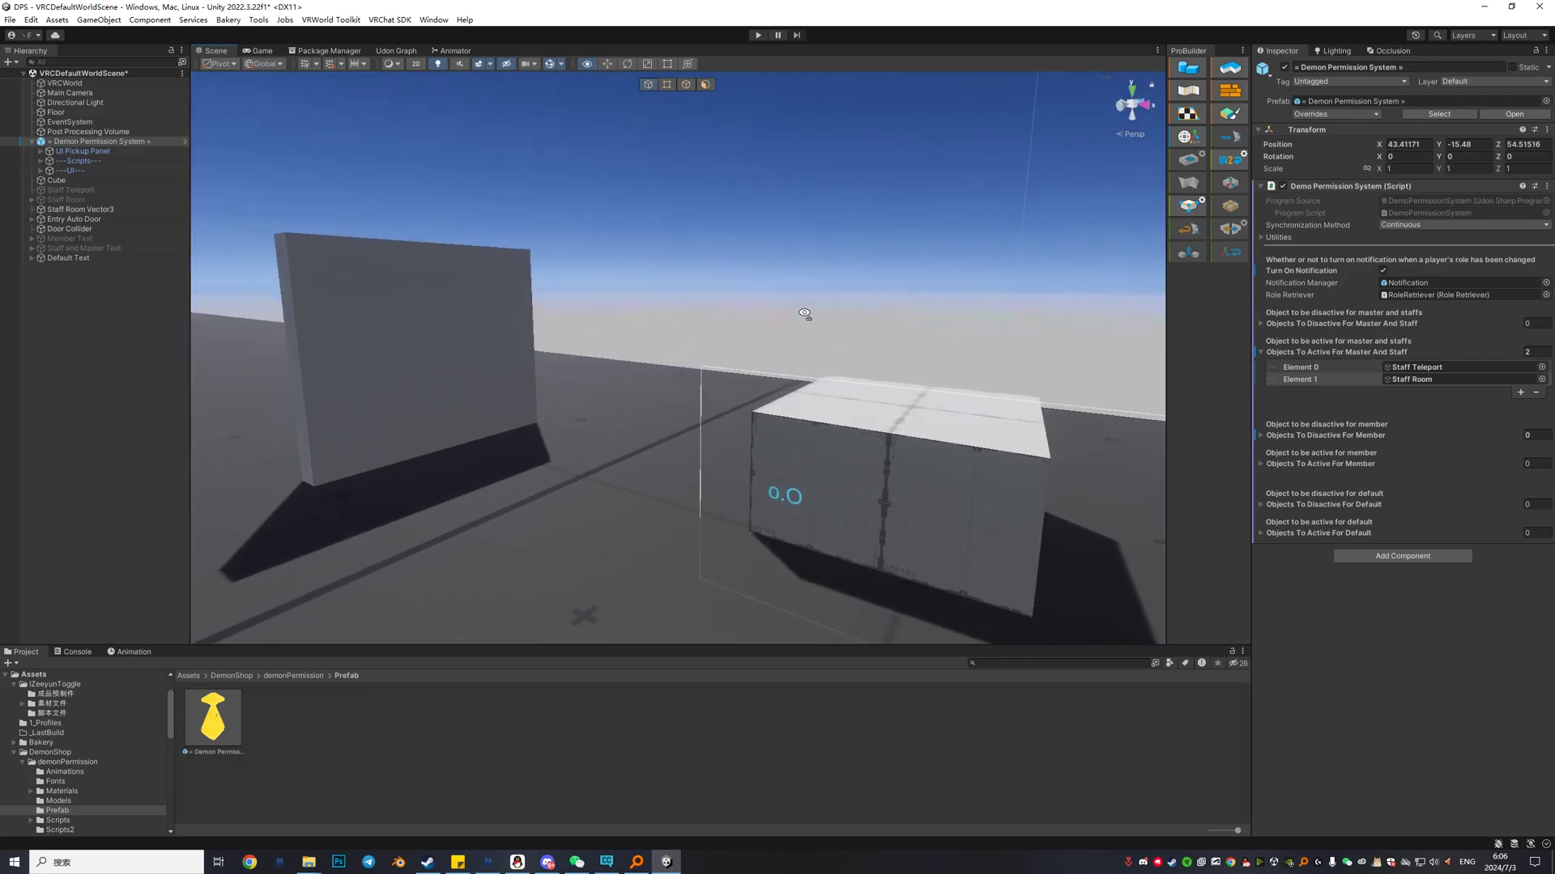
pyautogui.press('f')
pyautogui.hotkey('ctrl', 's')
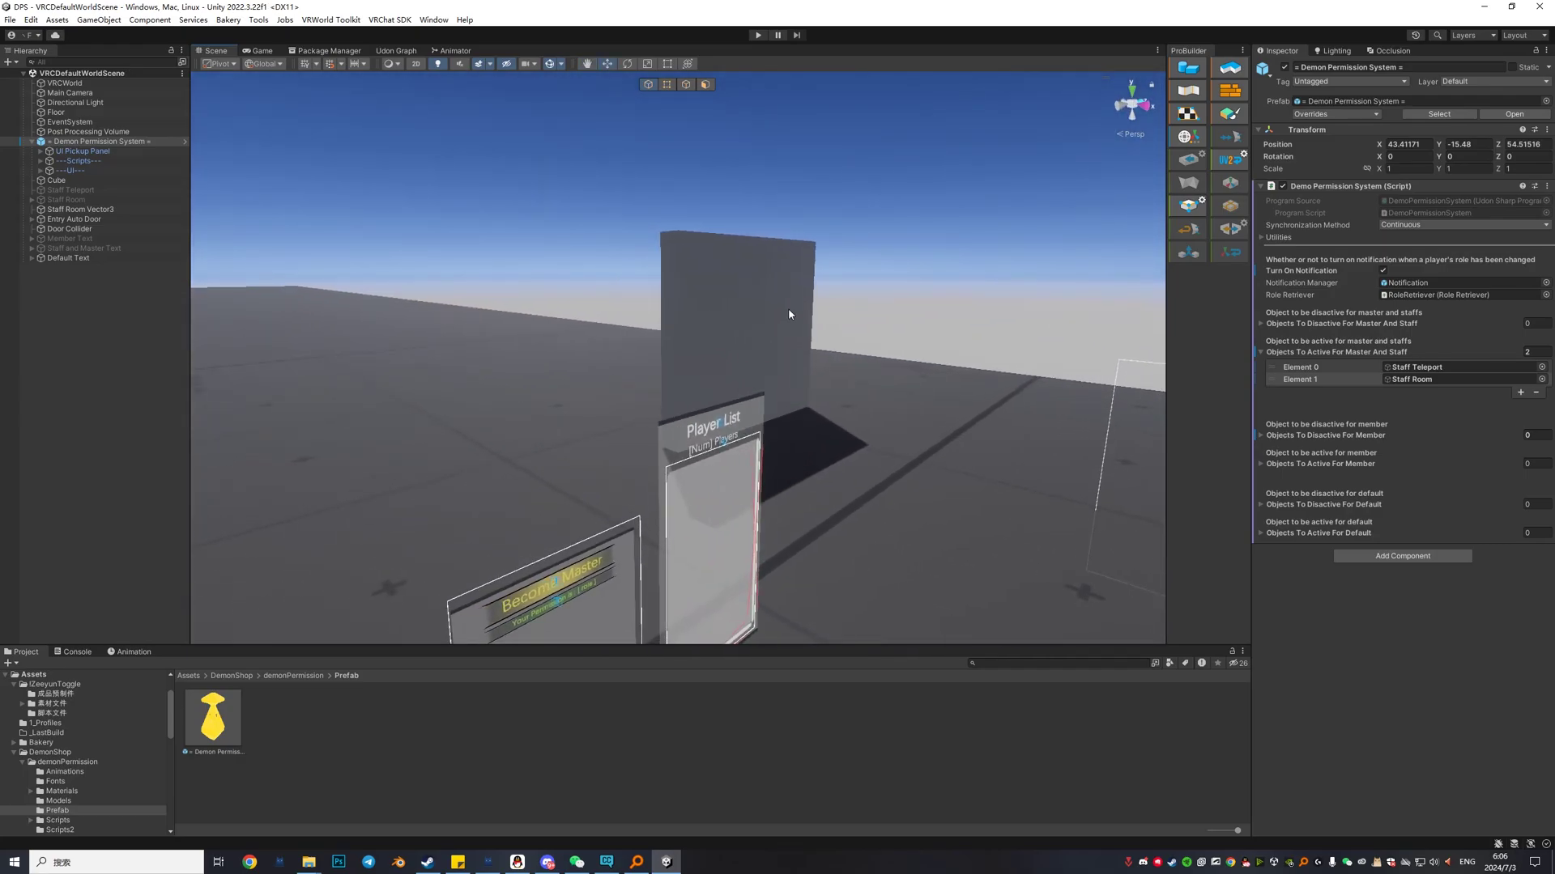
pyautogui.hotkey('ctrl', 'p')
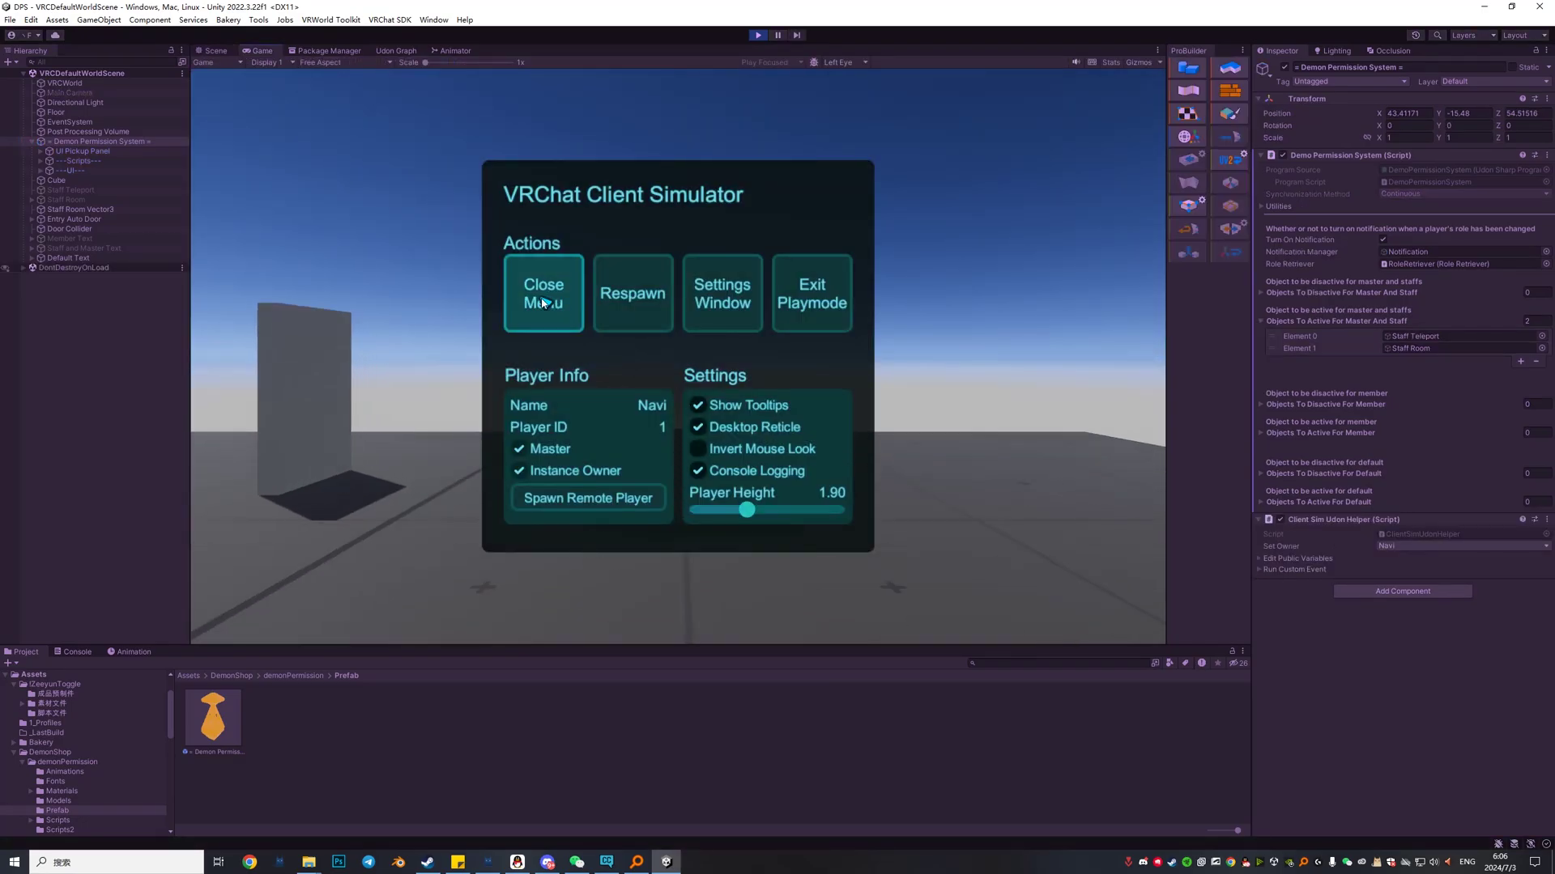
pyautogui.click(541, 297)
# Walk to the white block and check for the staff teleport cube and staff room with the default role
pyautogui.press('w')
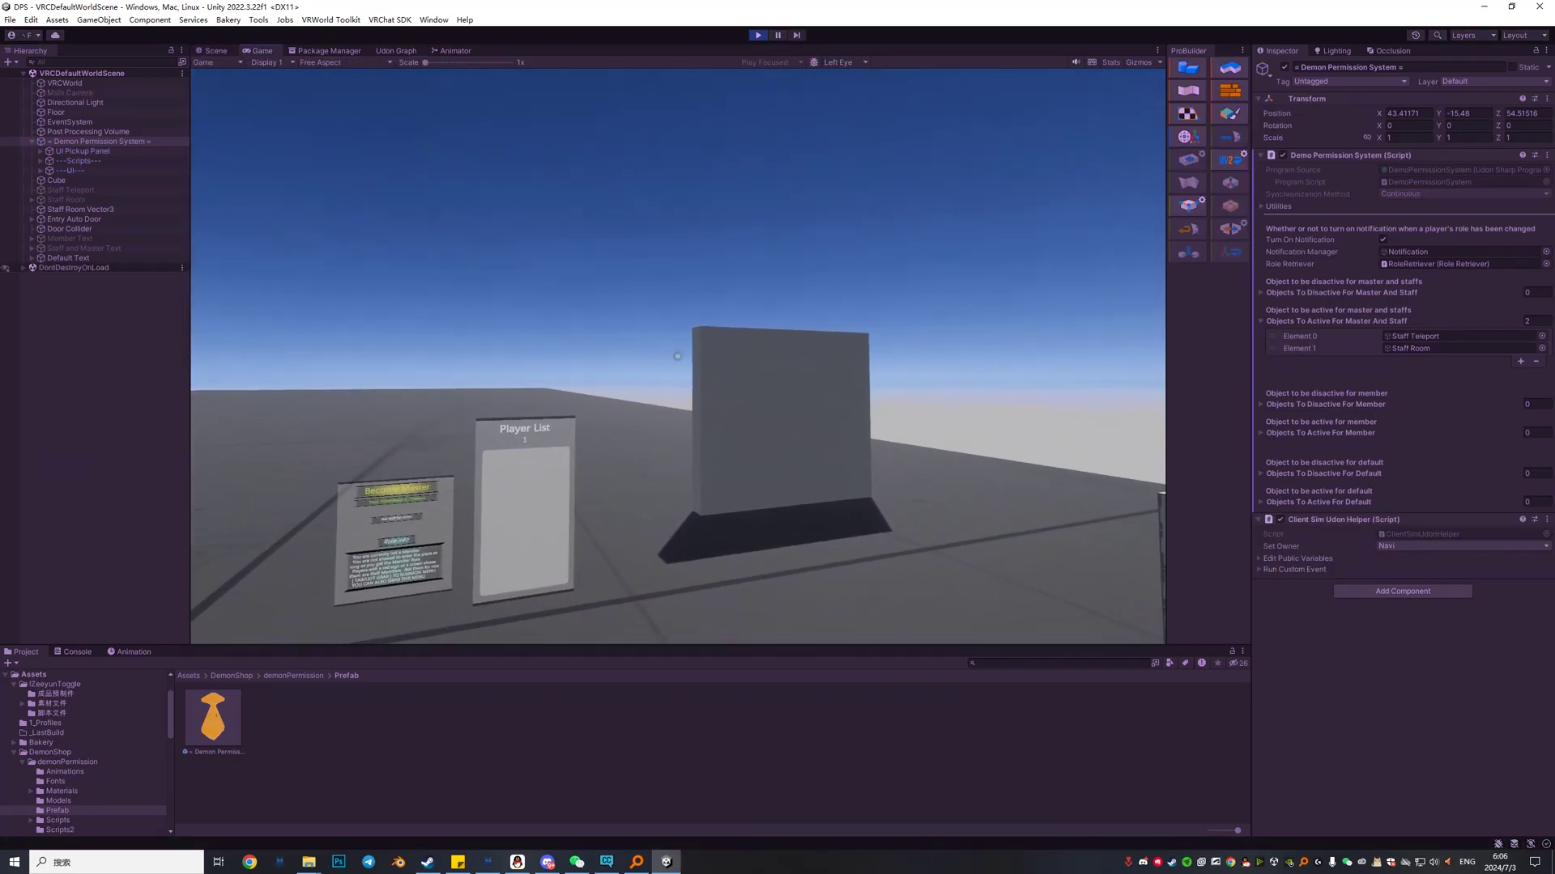
pyautogui.press('w')
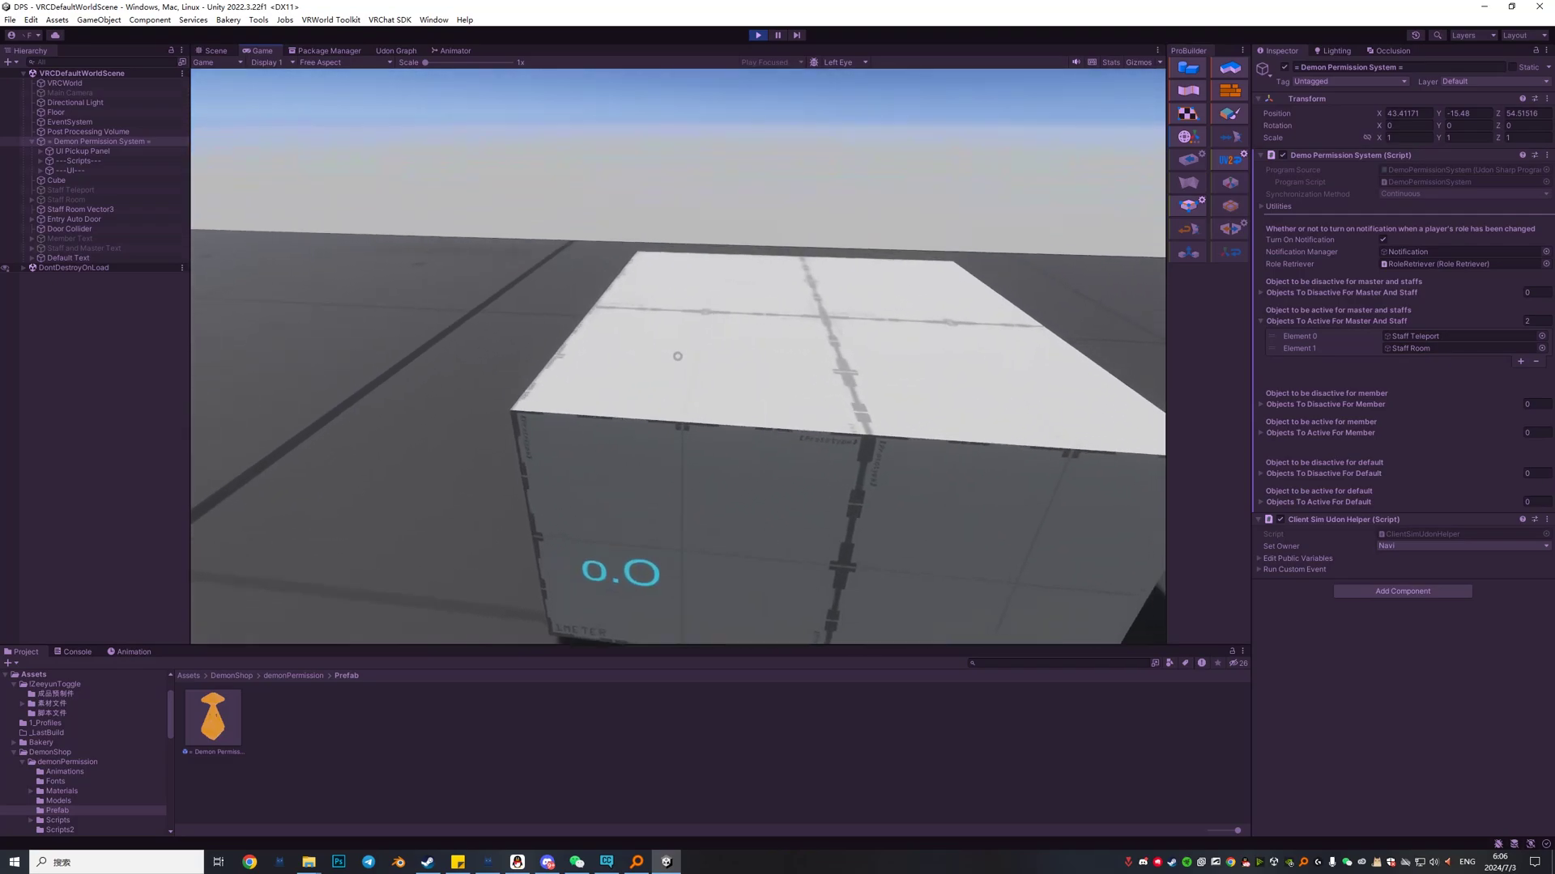
pyautogui.press('s')
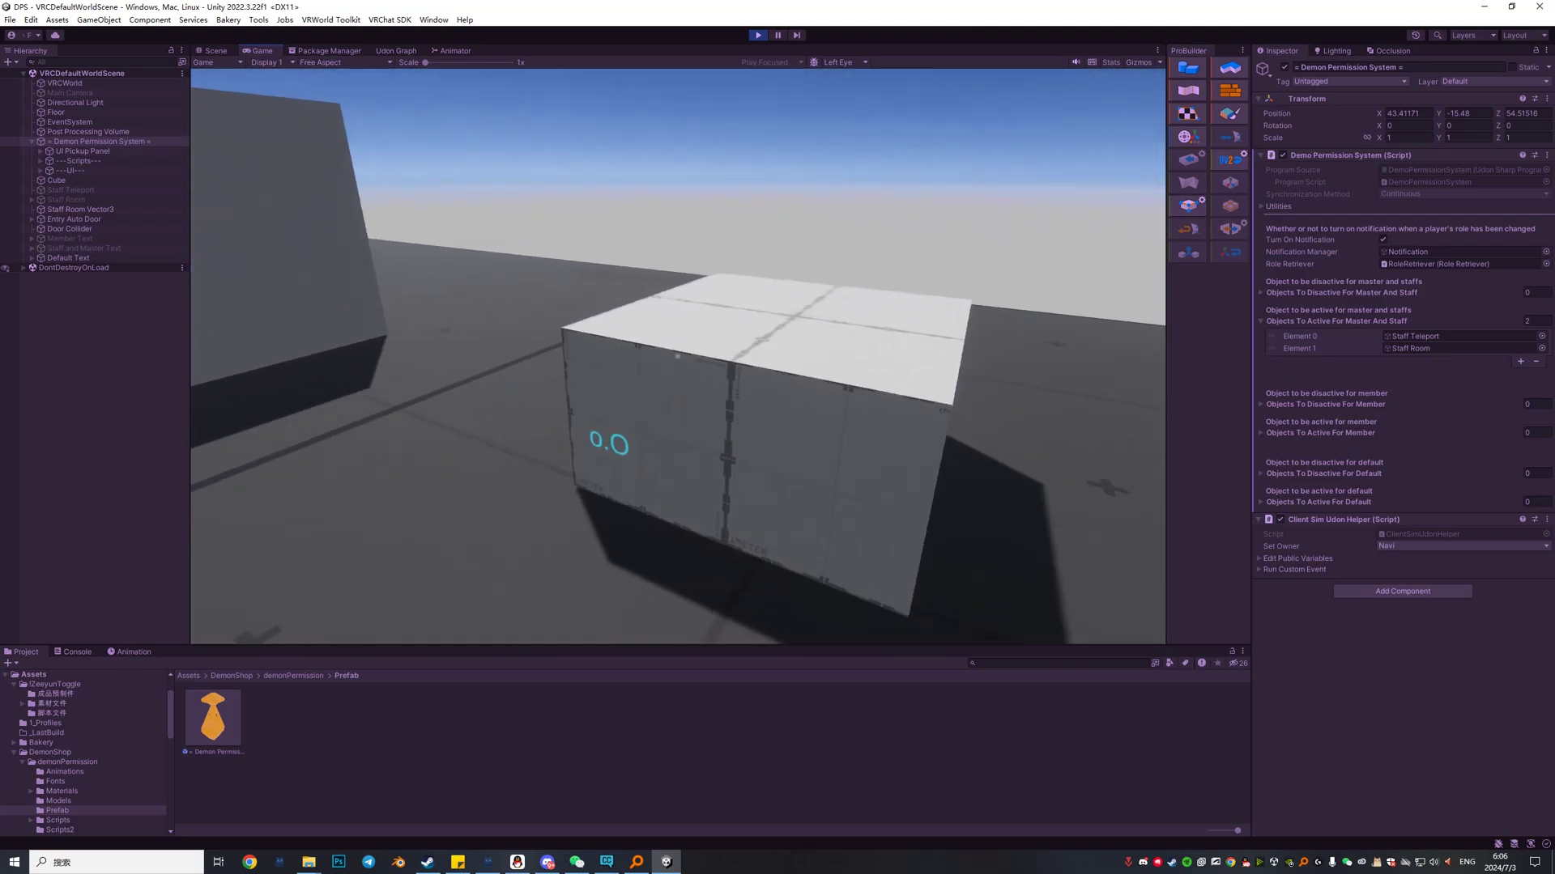
# Walk up to the permission board and take the master role with Become Master
pyautogui.press('w')
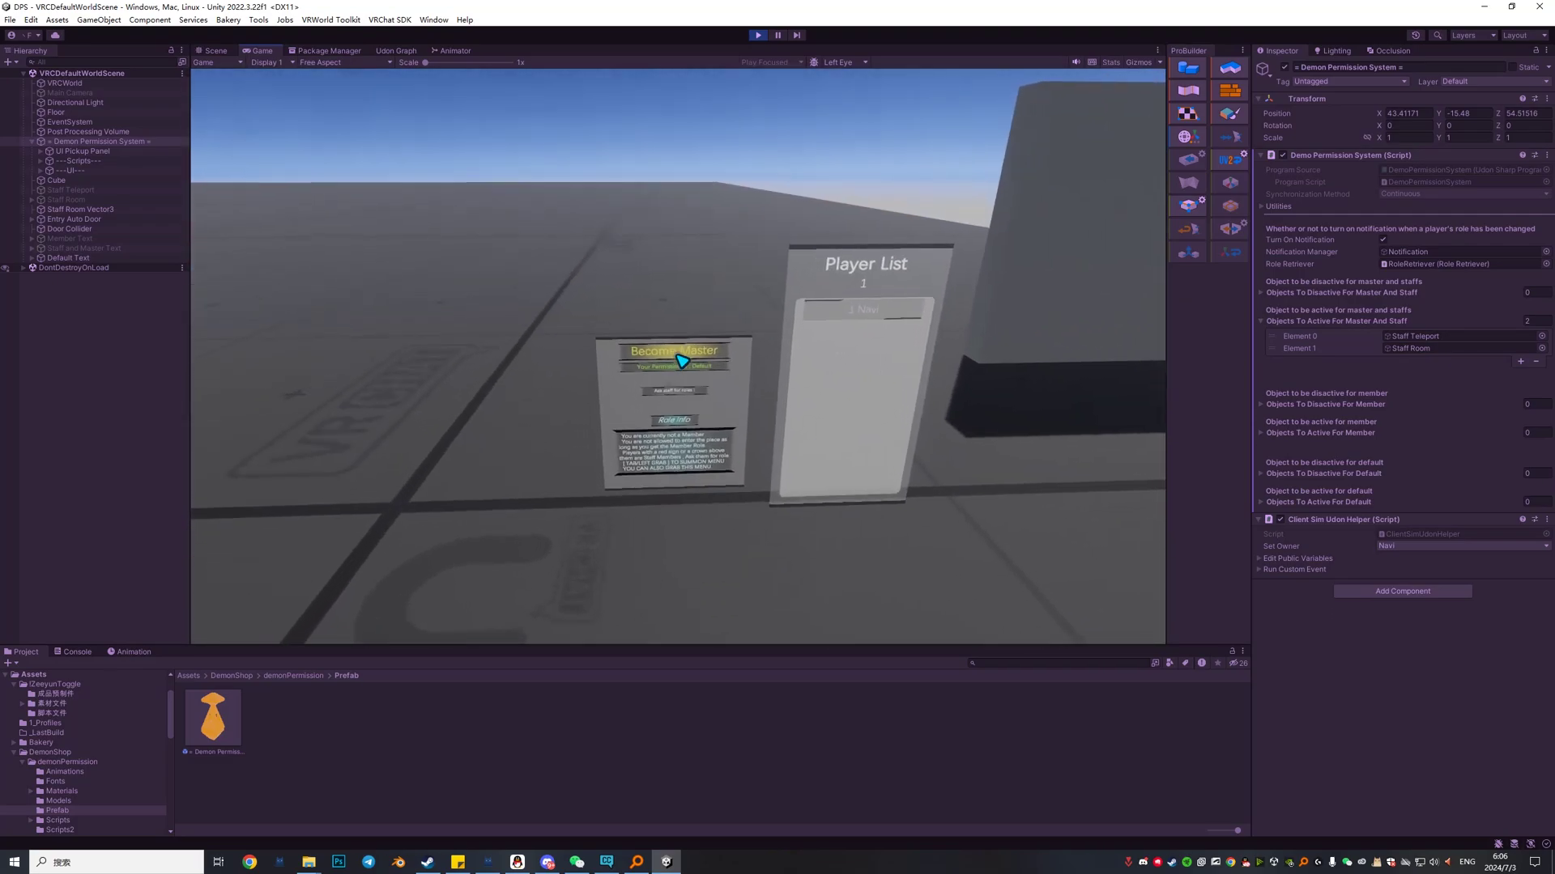
pyautogui.press('w')
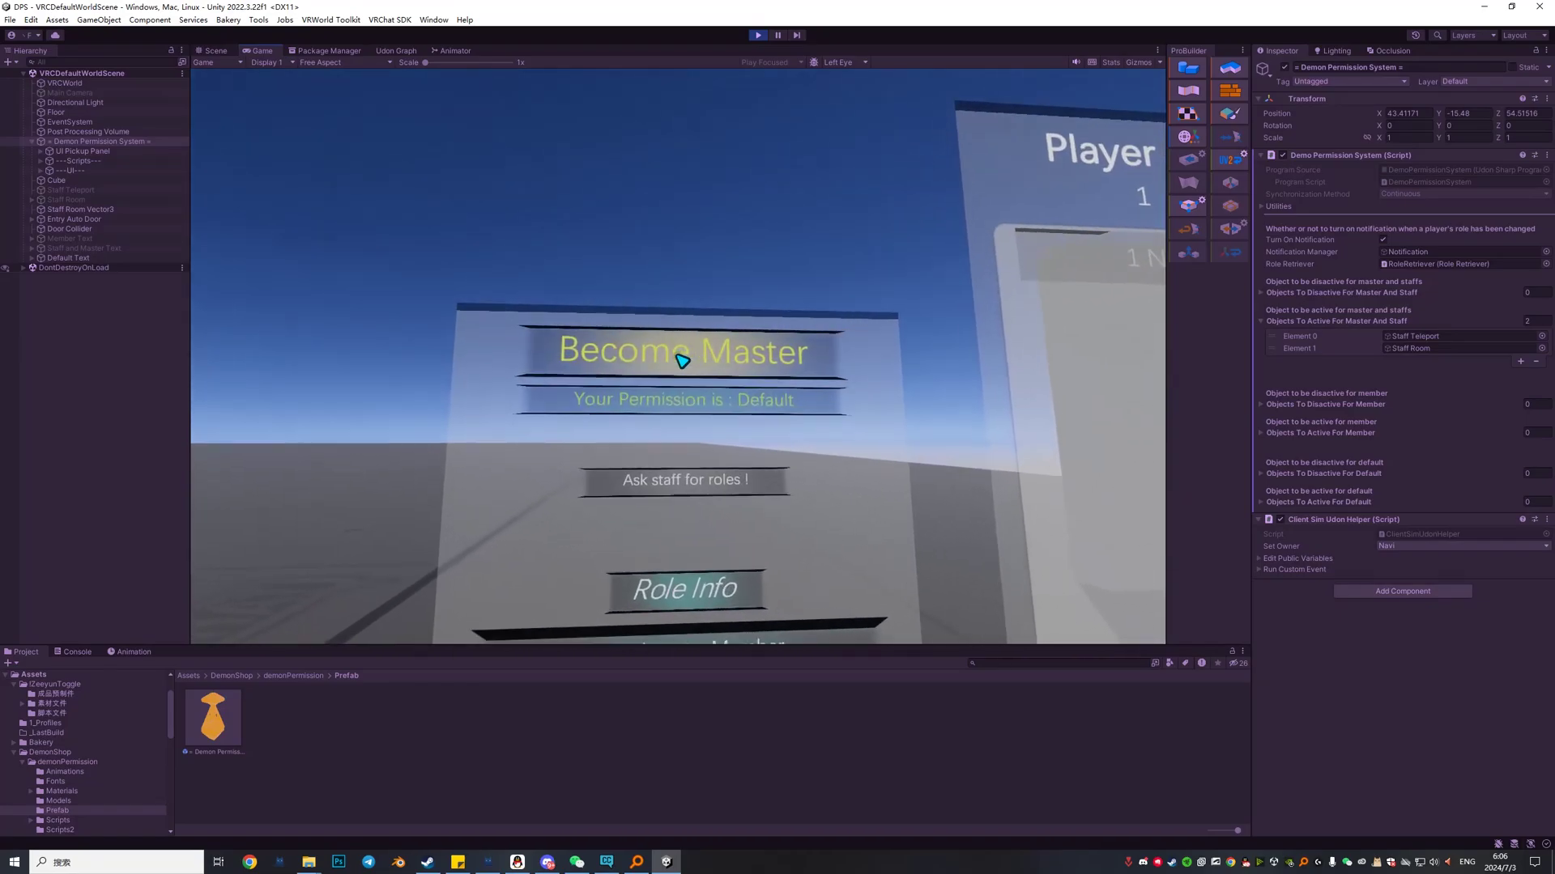
pyautogui.press('s')
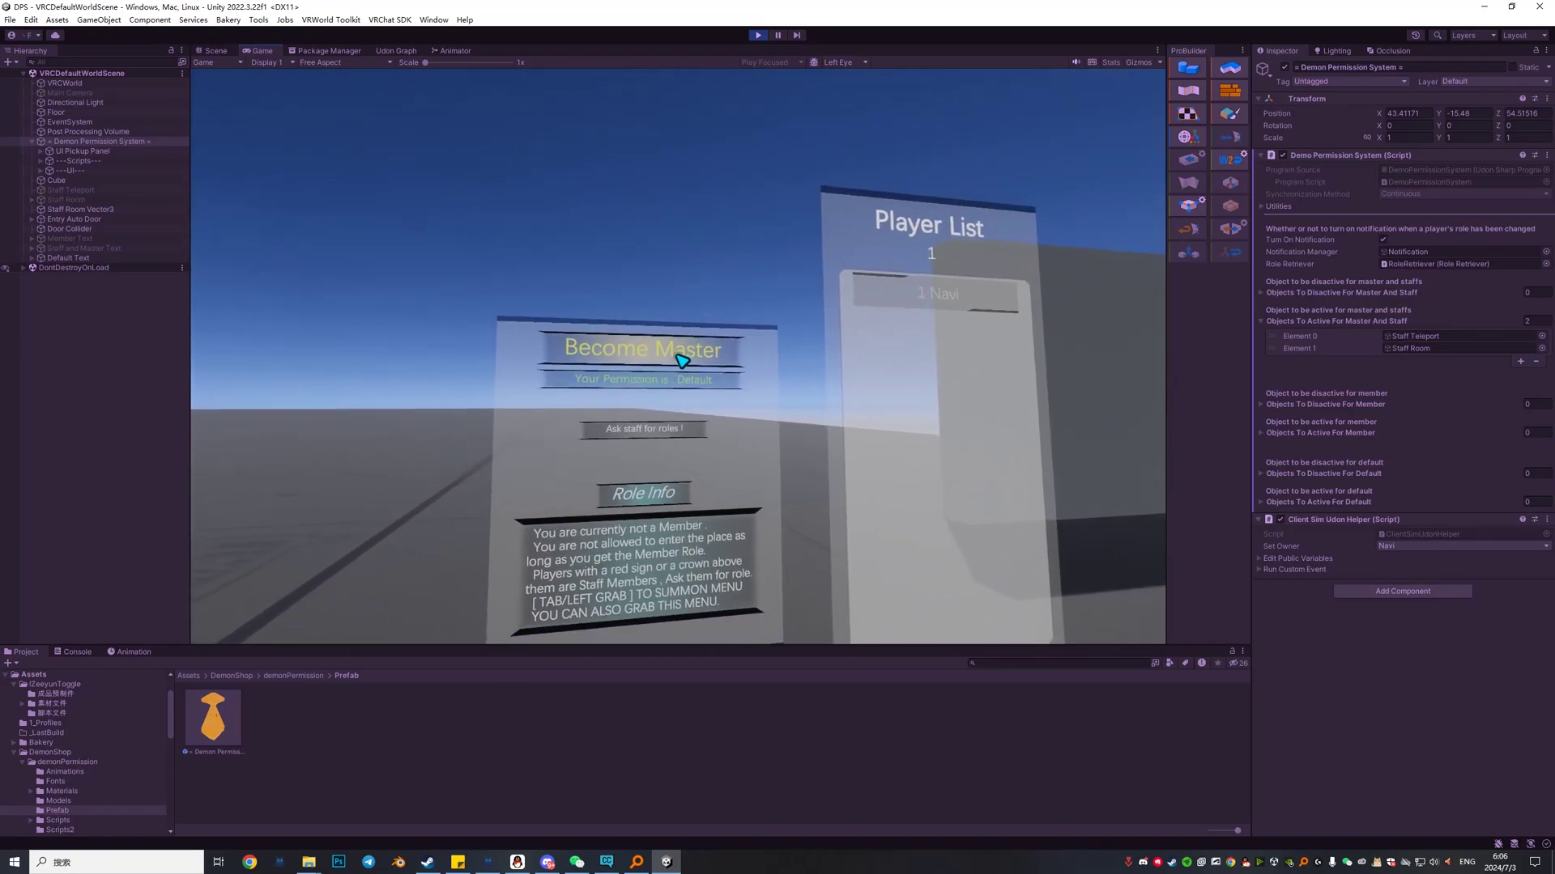
pyautogui.click(682, 361)
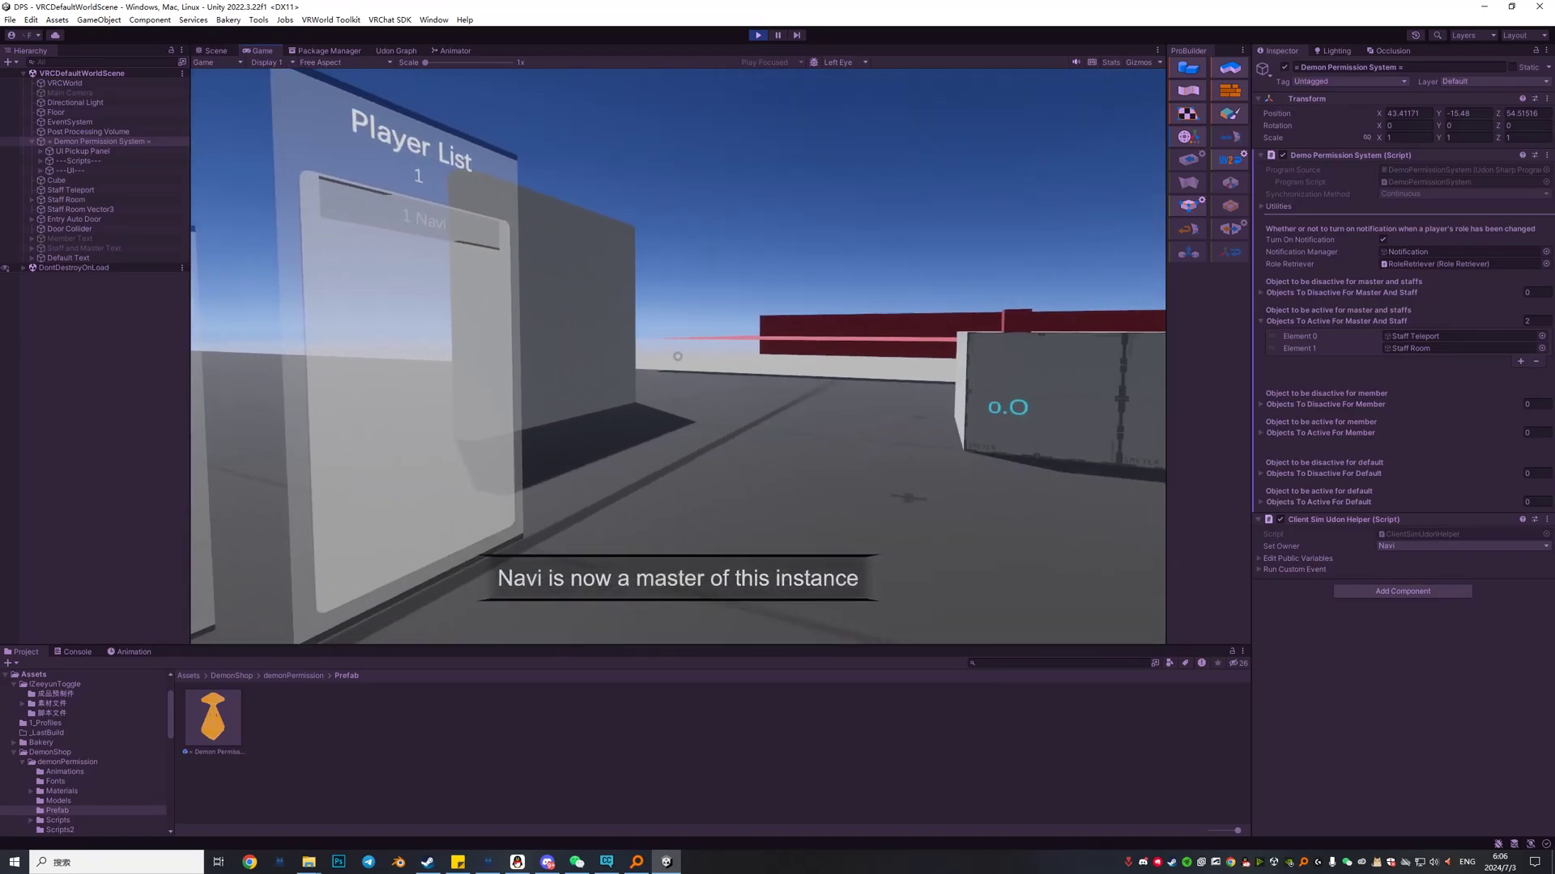
# Return to the white block and use the red Staff Teleport cube to teleport to the staff room
pyautogui.press('w')
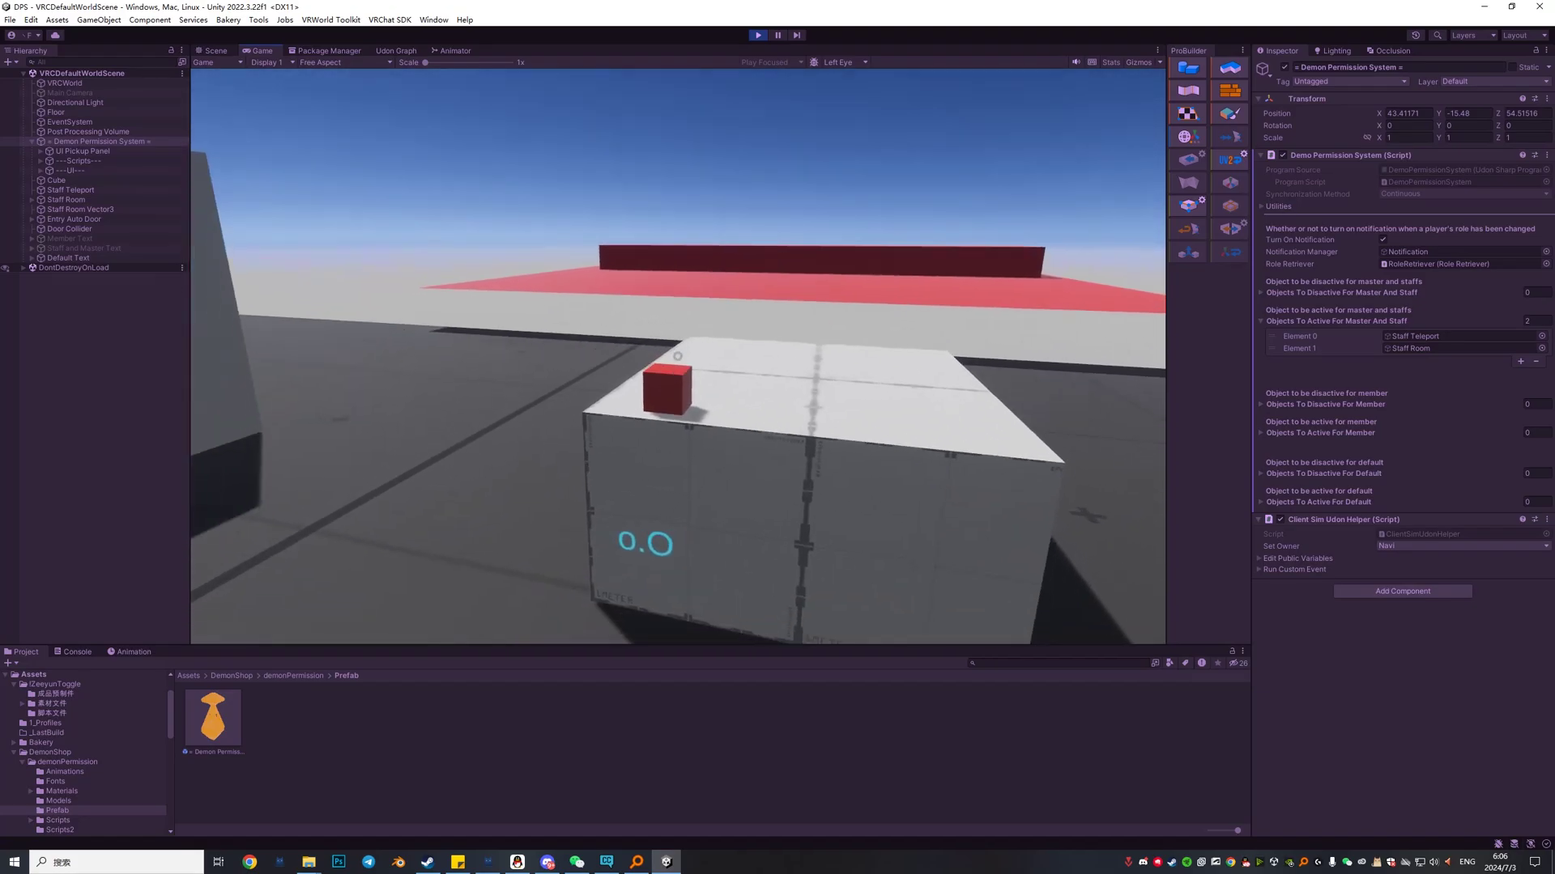
pyautogui.press('s')
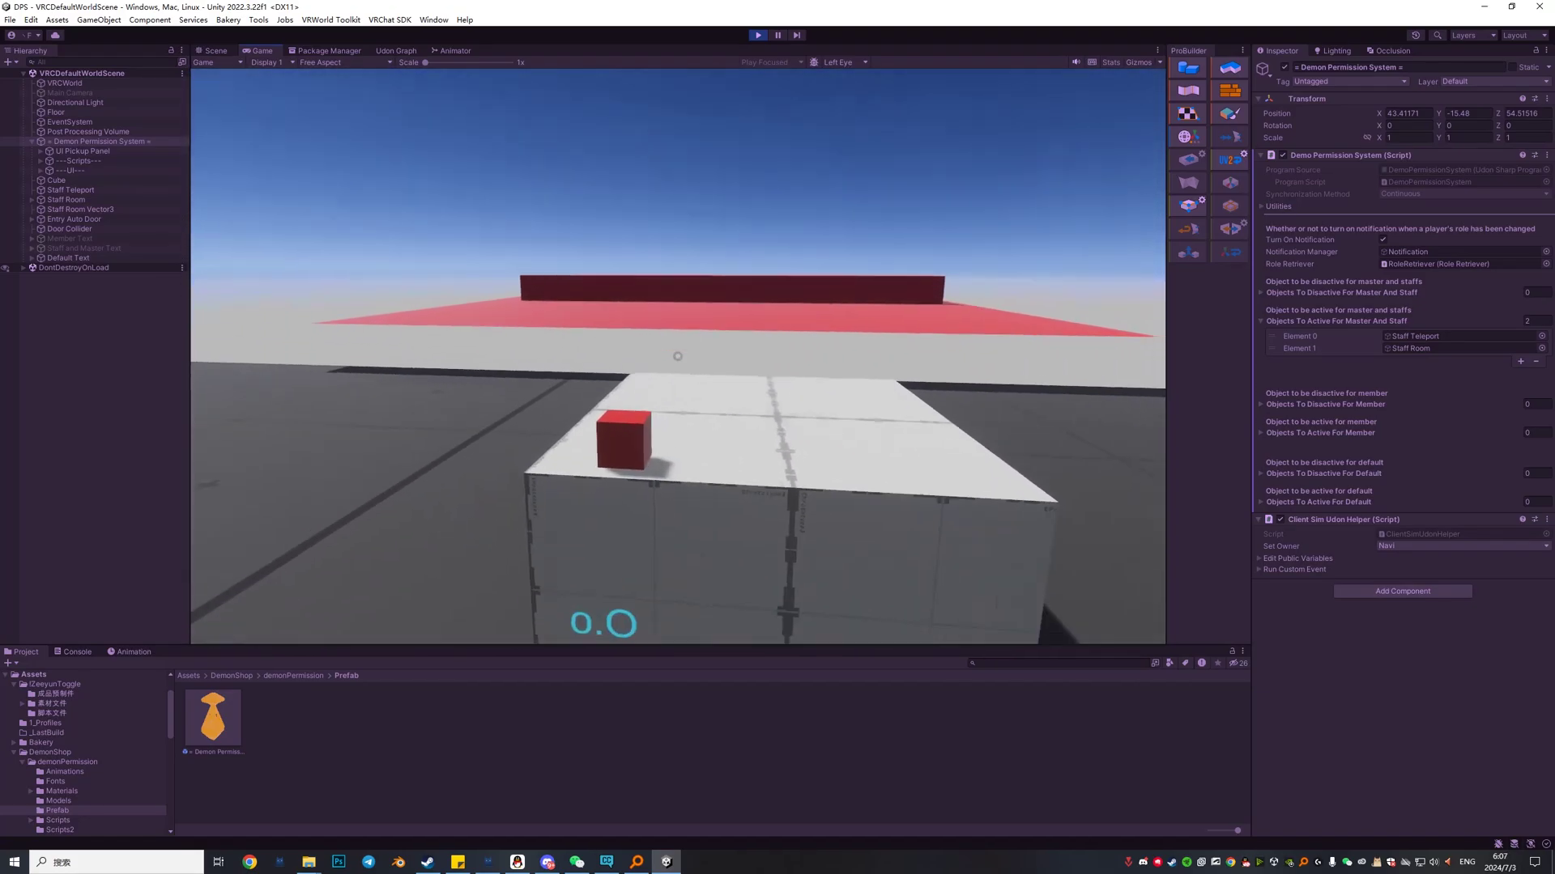
pyautogui.press('w')
pyautogui.click(677, 357)
pyautogui.press('w')
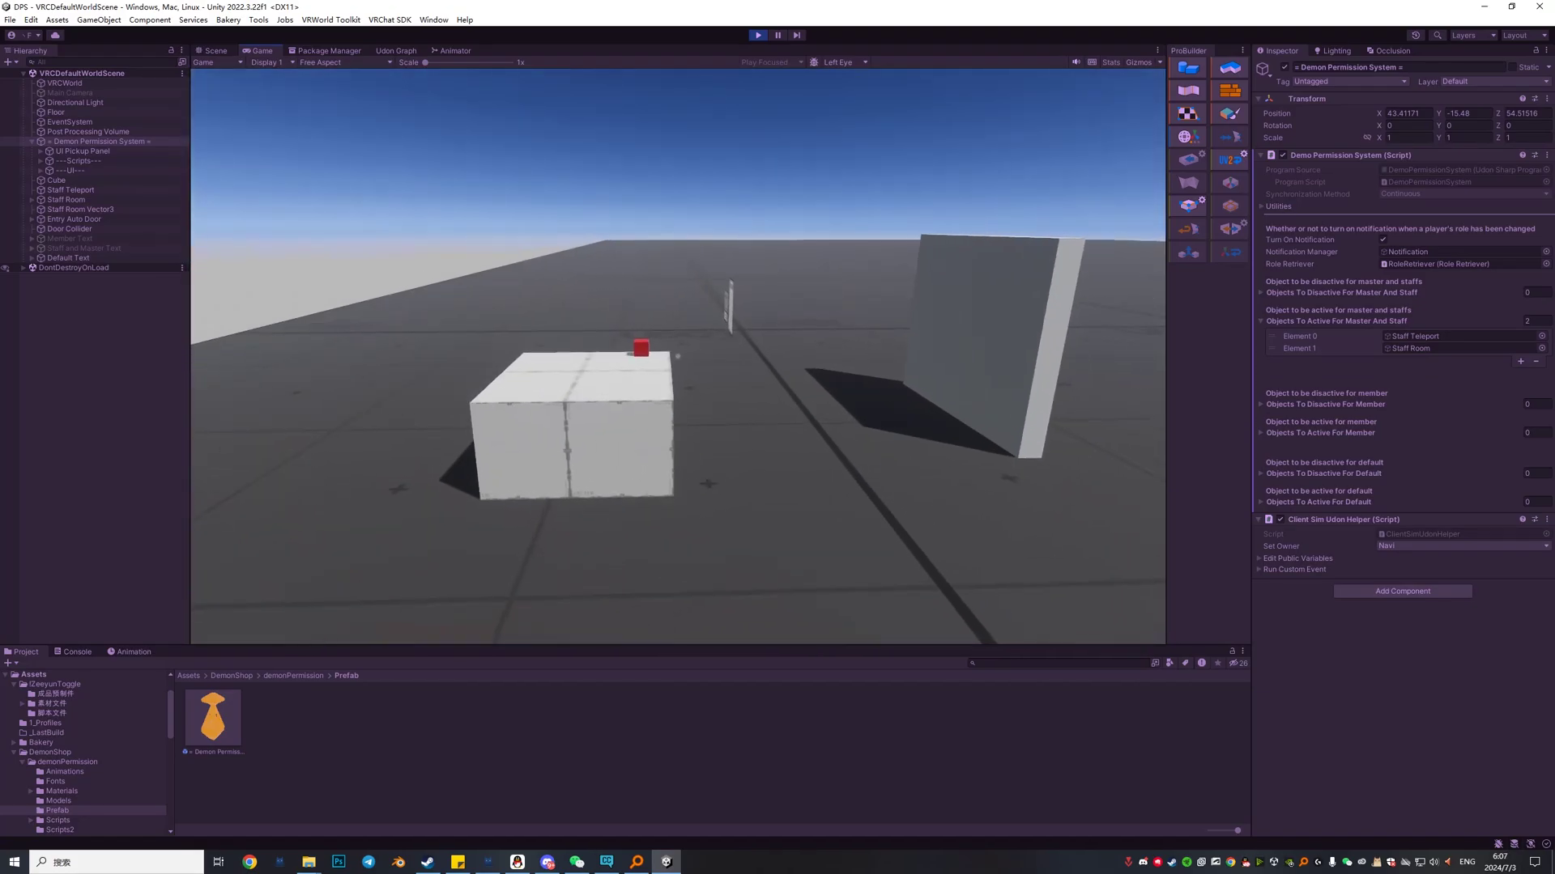
# Exit play mode and bring the front of the white block into the Scene view
pyautogui.press('w')
pyautogui.press('Escape')
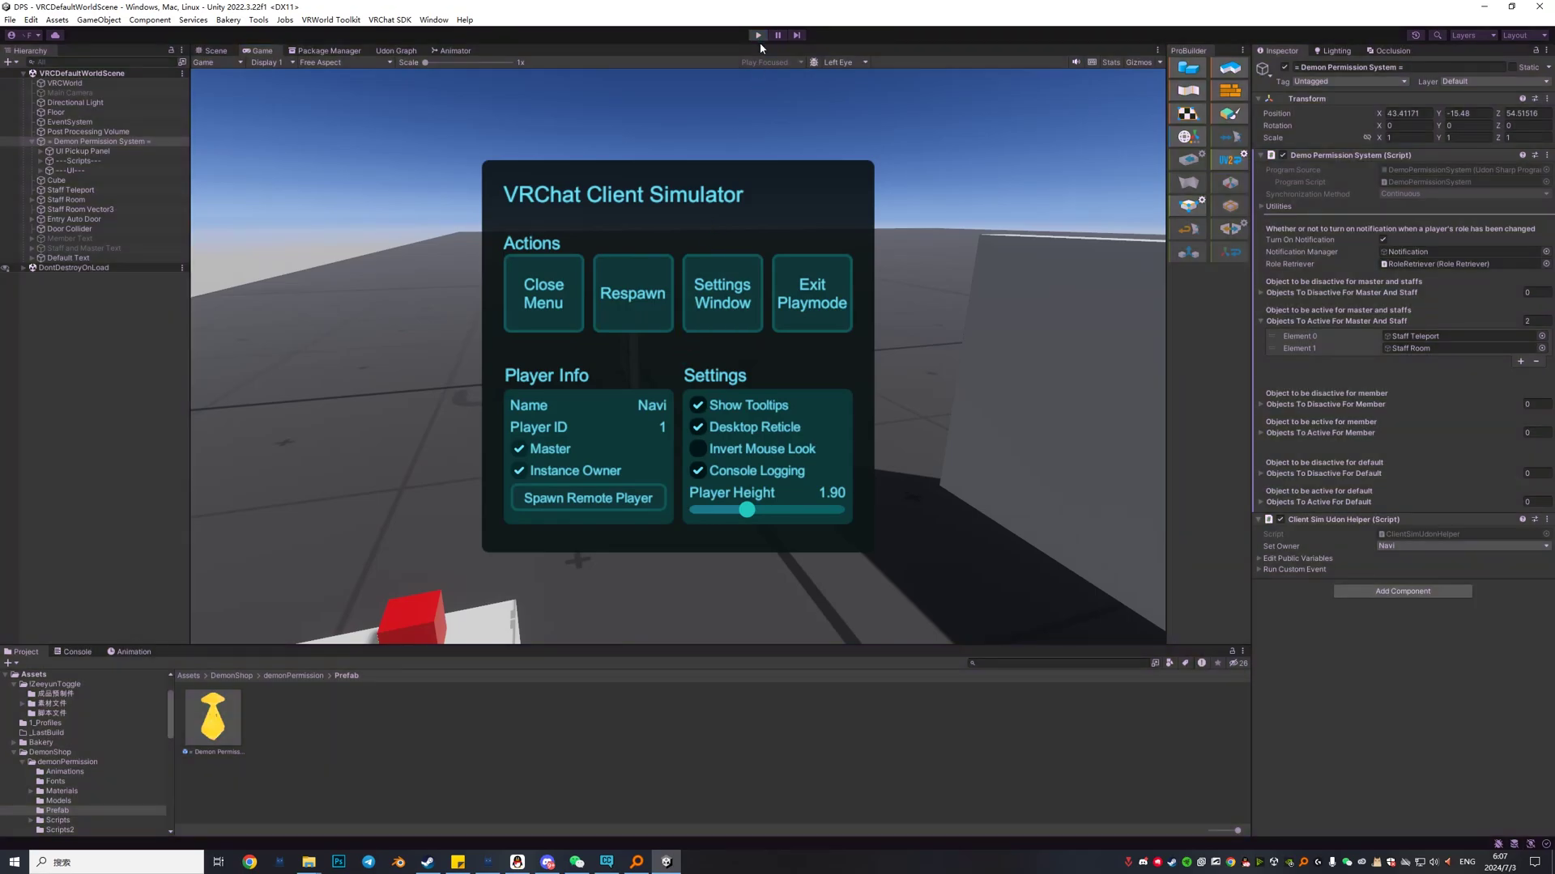
pyautogui.click(759, 36)
pyautogui.moveTo(644, 414); pyautogui.dragTo(849, 402, button='right')
pyautogui.press('w')
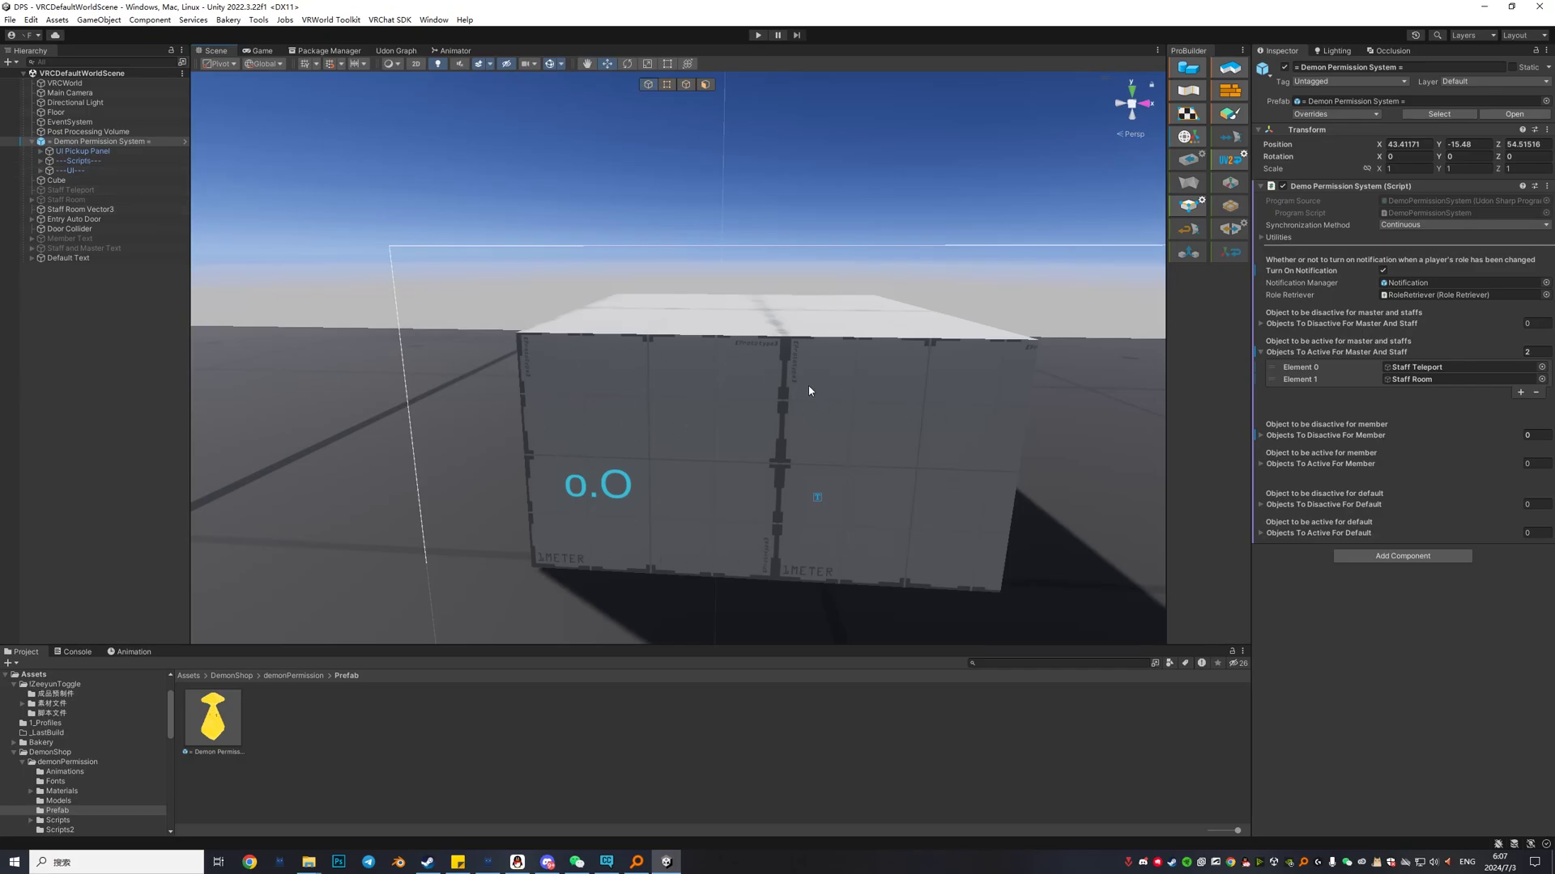
pyautogui.scroll(-5, 575, 408)
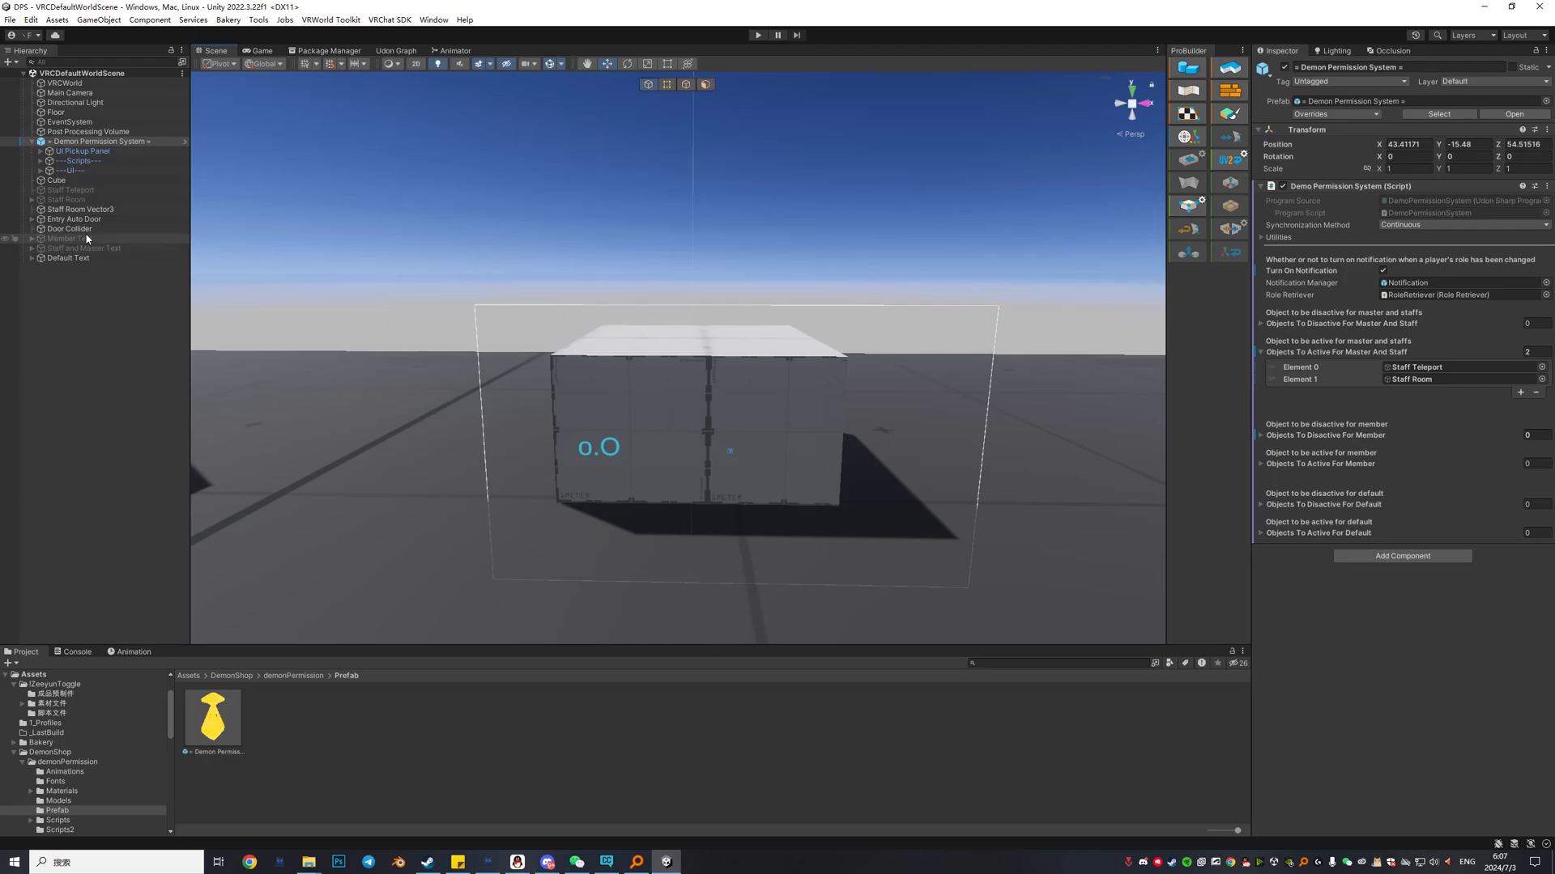
# Check the Default Text, Member Text and Staff and Master Text objects, and deactivate Default Text
pyautogui.click(70, 258)
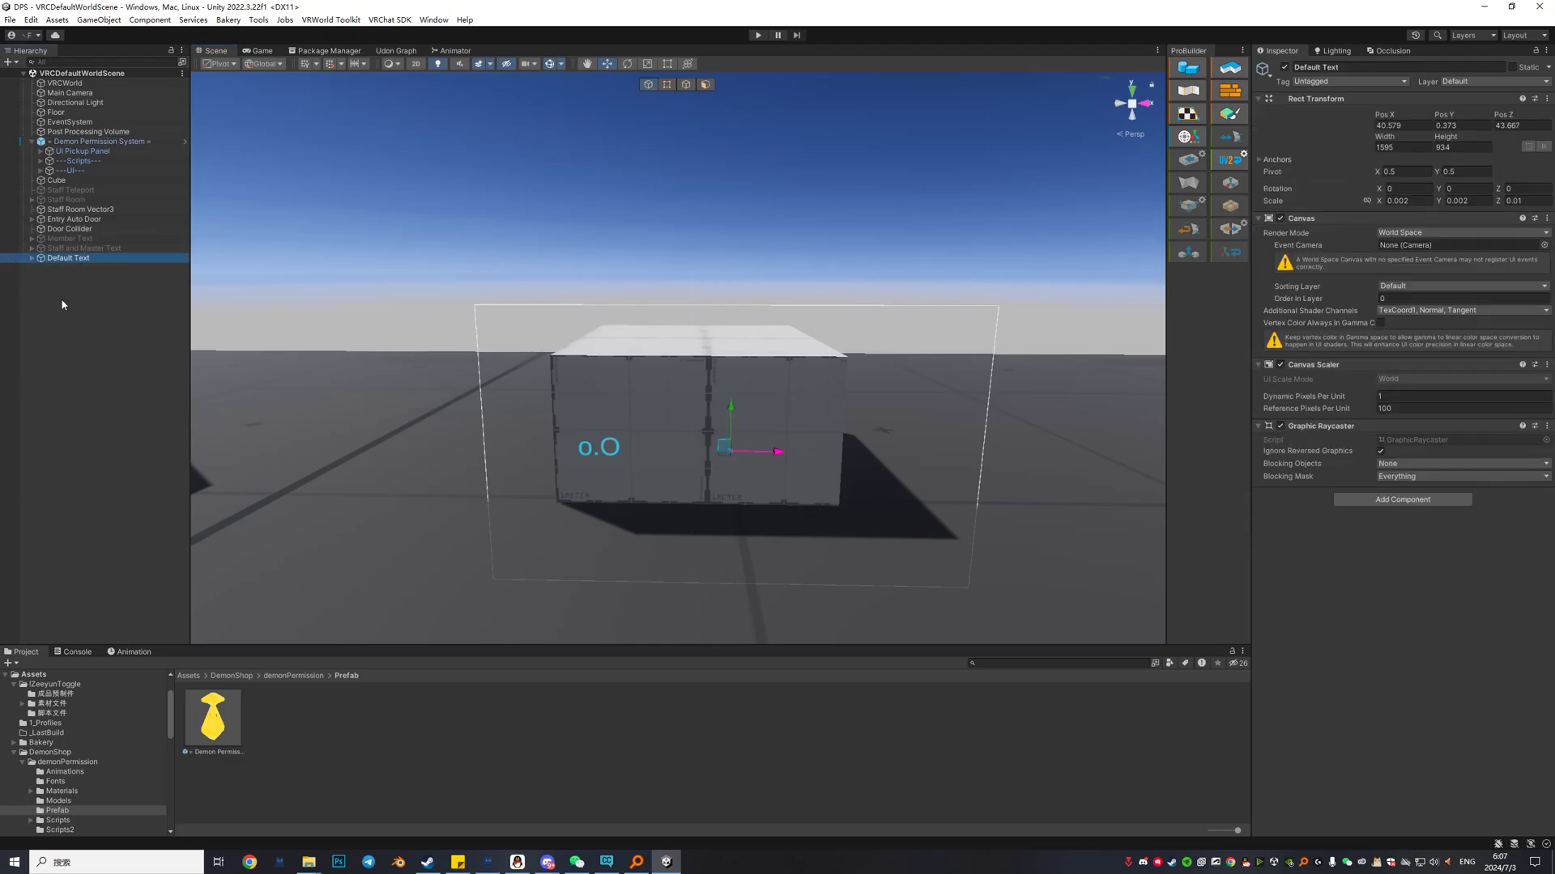
pyautogui.click(73, 239)
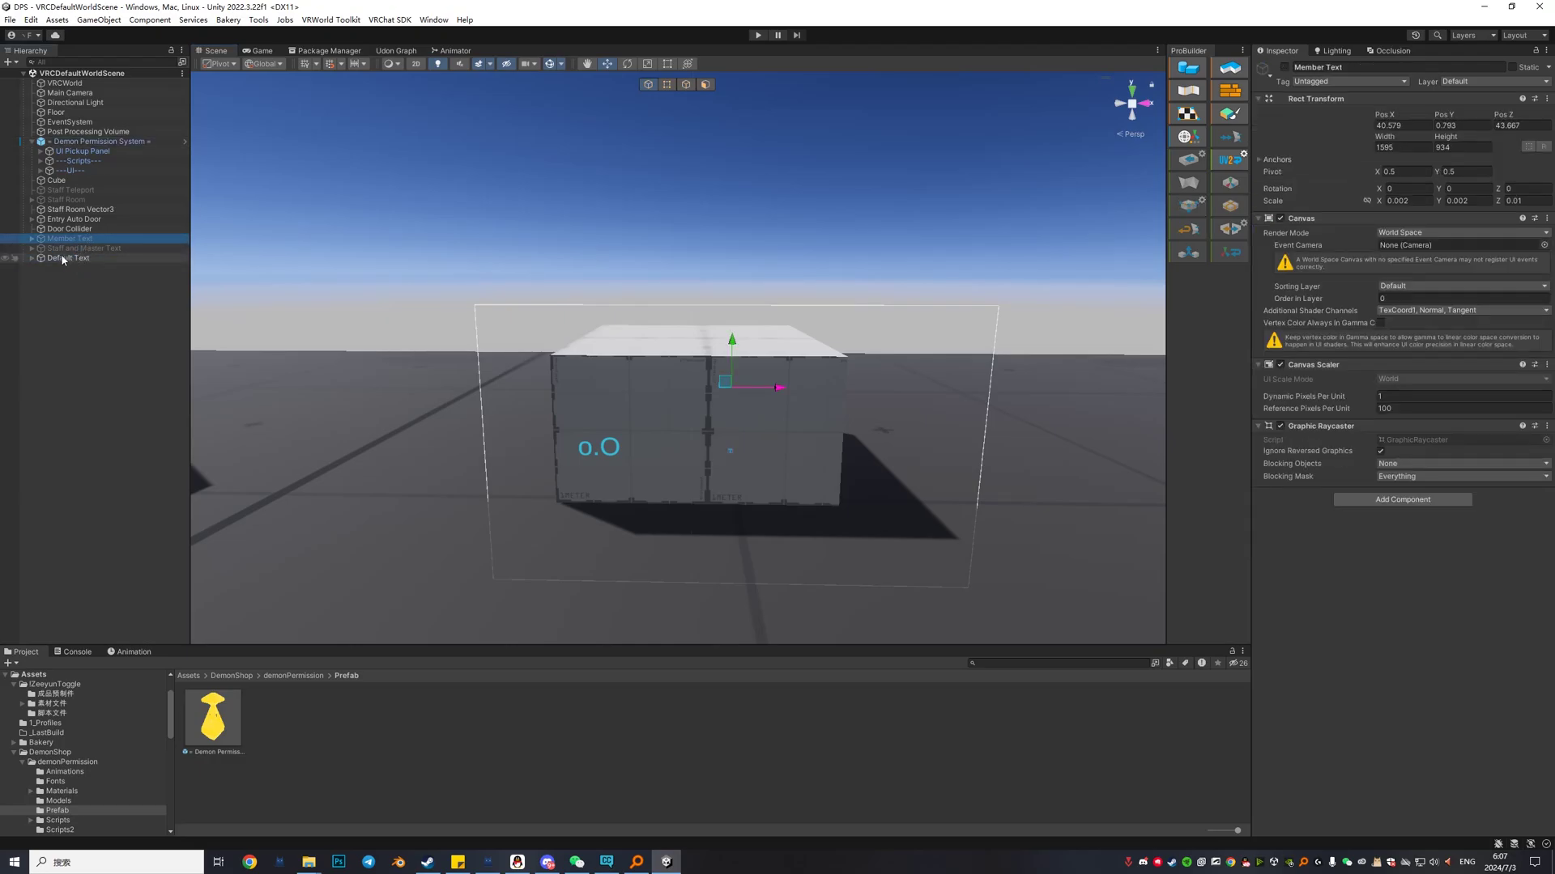
pyautogui.click(85, 249)
pyautogui.moveTo(310, 295); pyautogui.dragTo(330, 302, button='right')
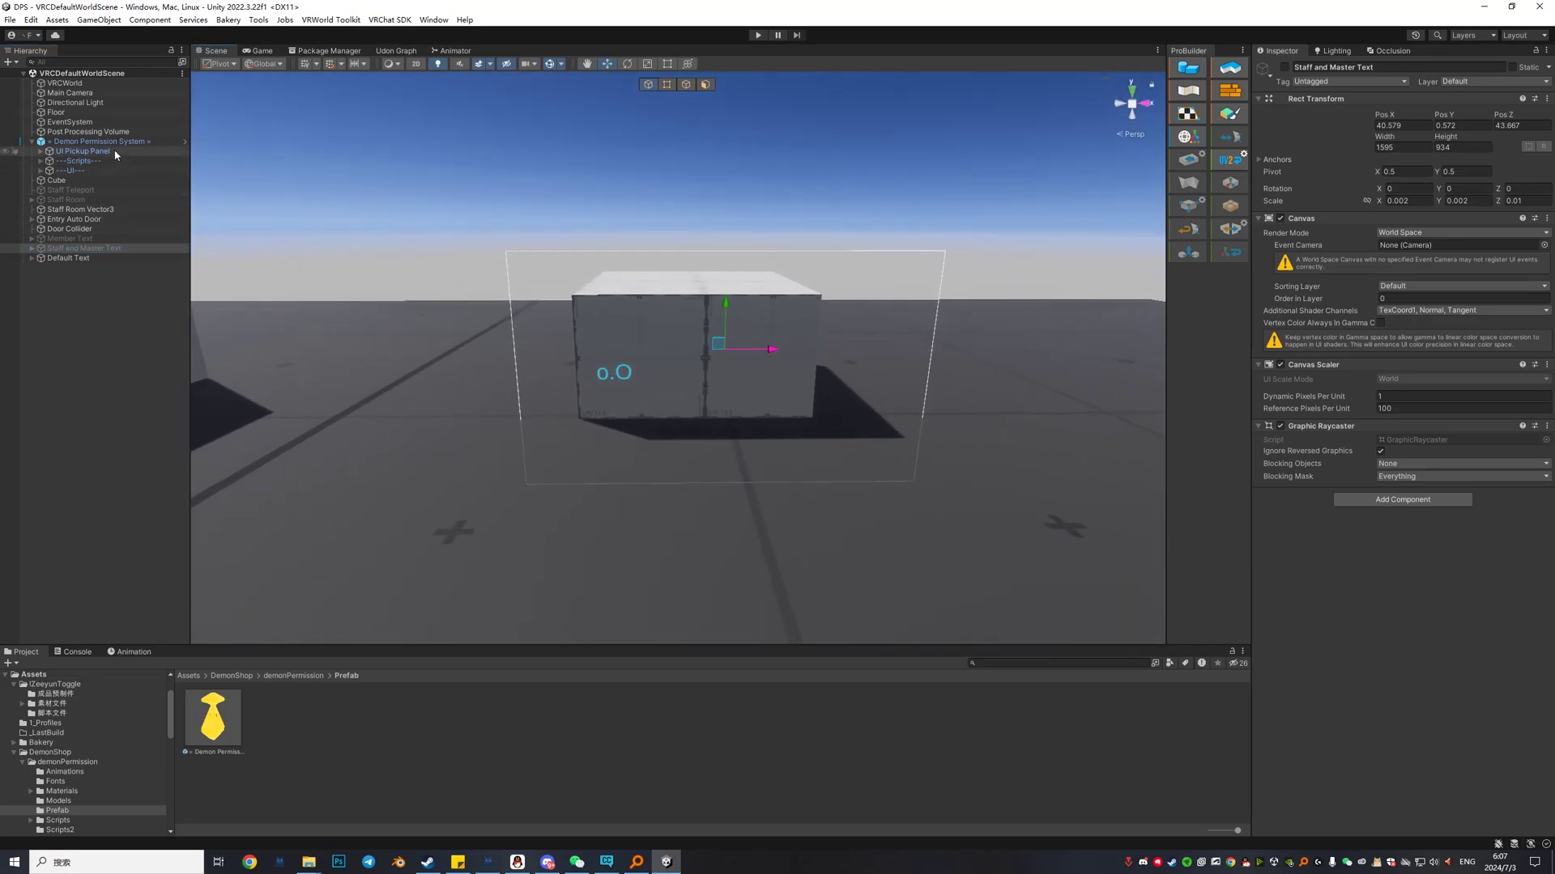
pyautogui.click(81, 258)
pyautogui.click(1285, 67)
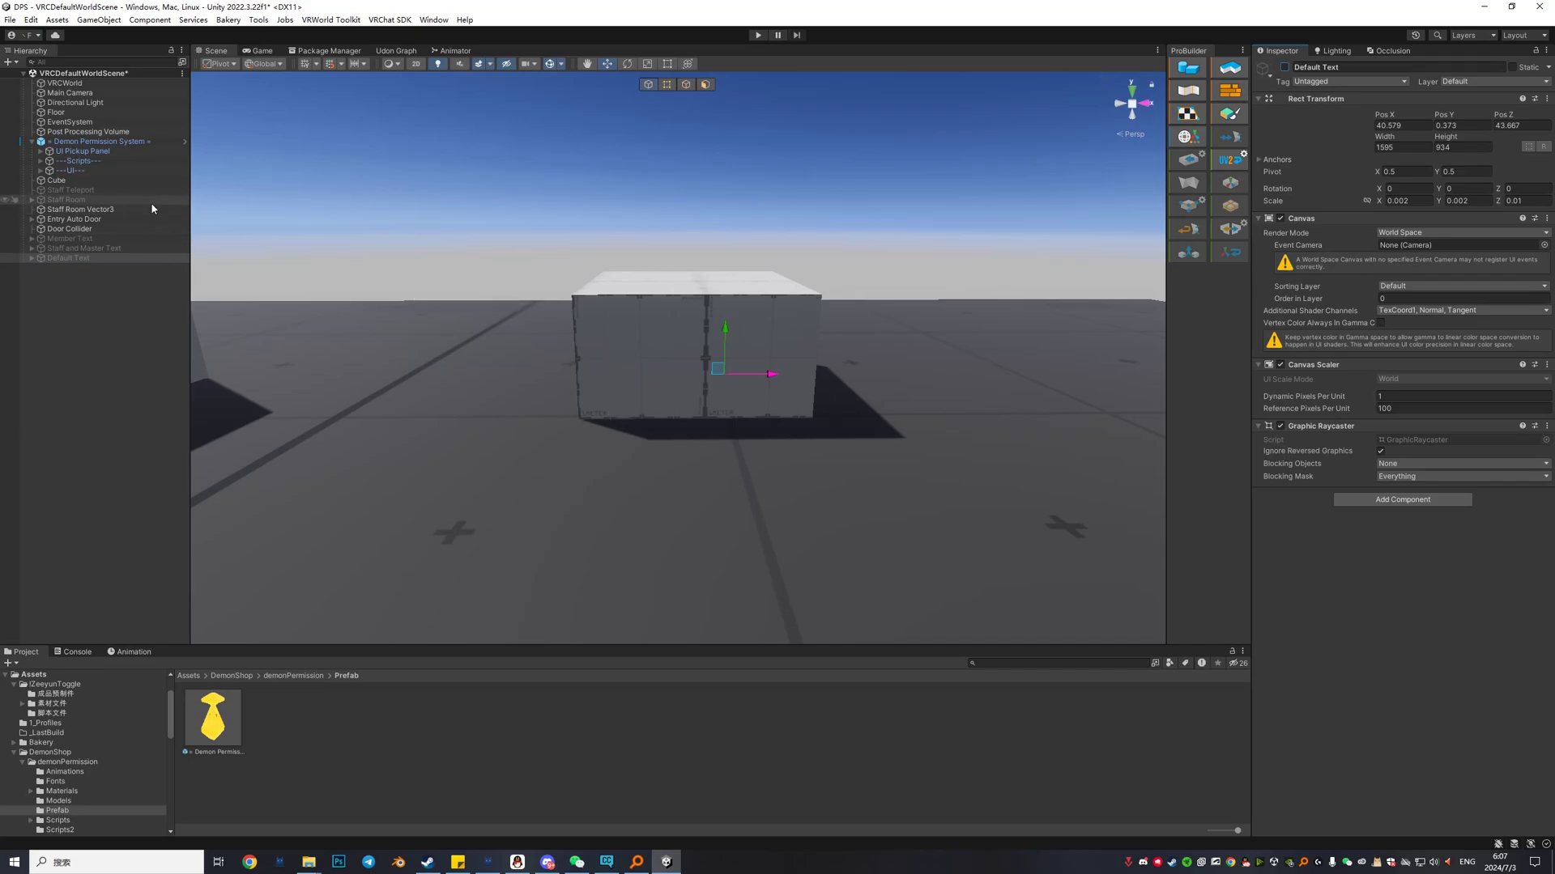
# Add Default Text to Objects To Active For Default on the Demon Permission System object
pyautogui.click(119, 142)
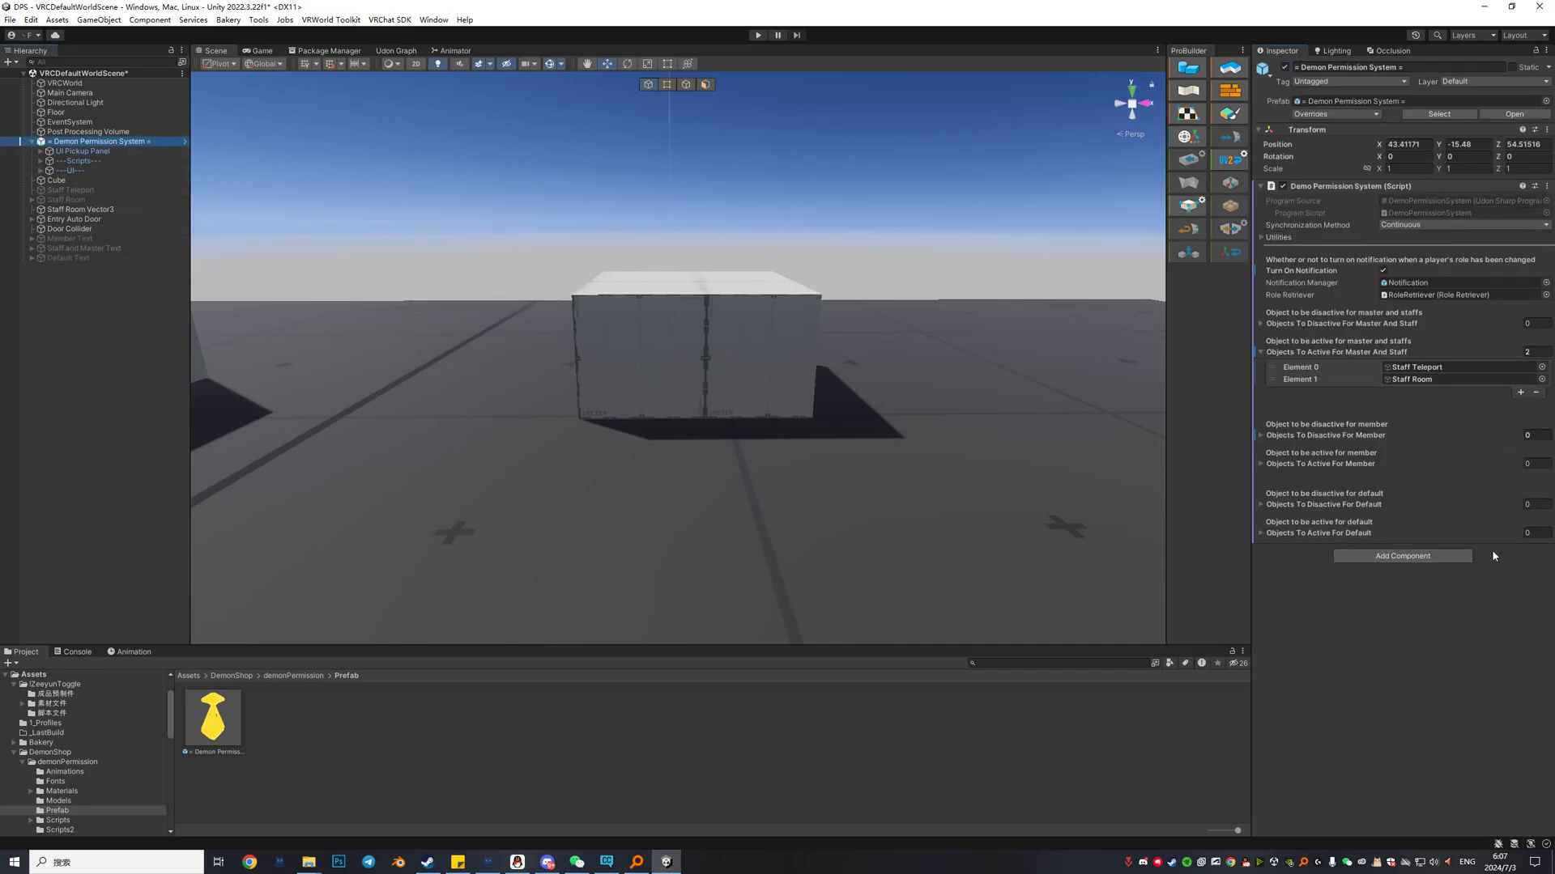
pyautogui.click(1261, 534)
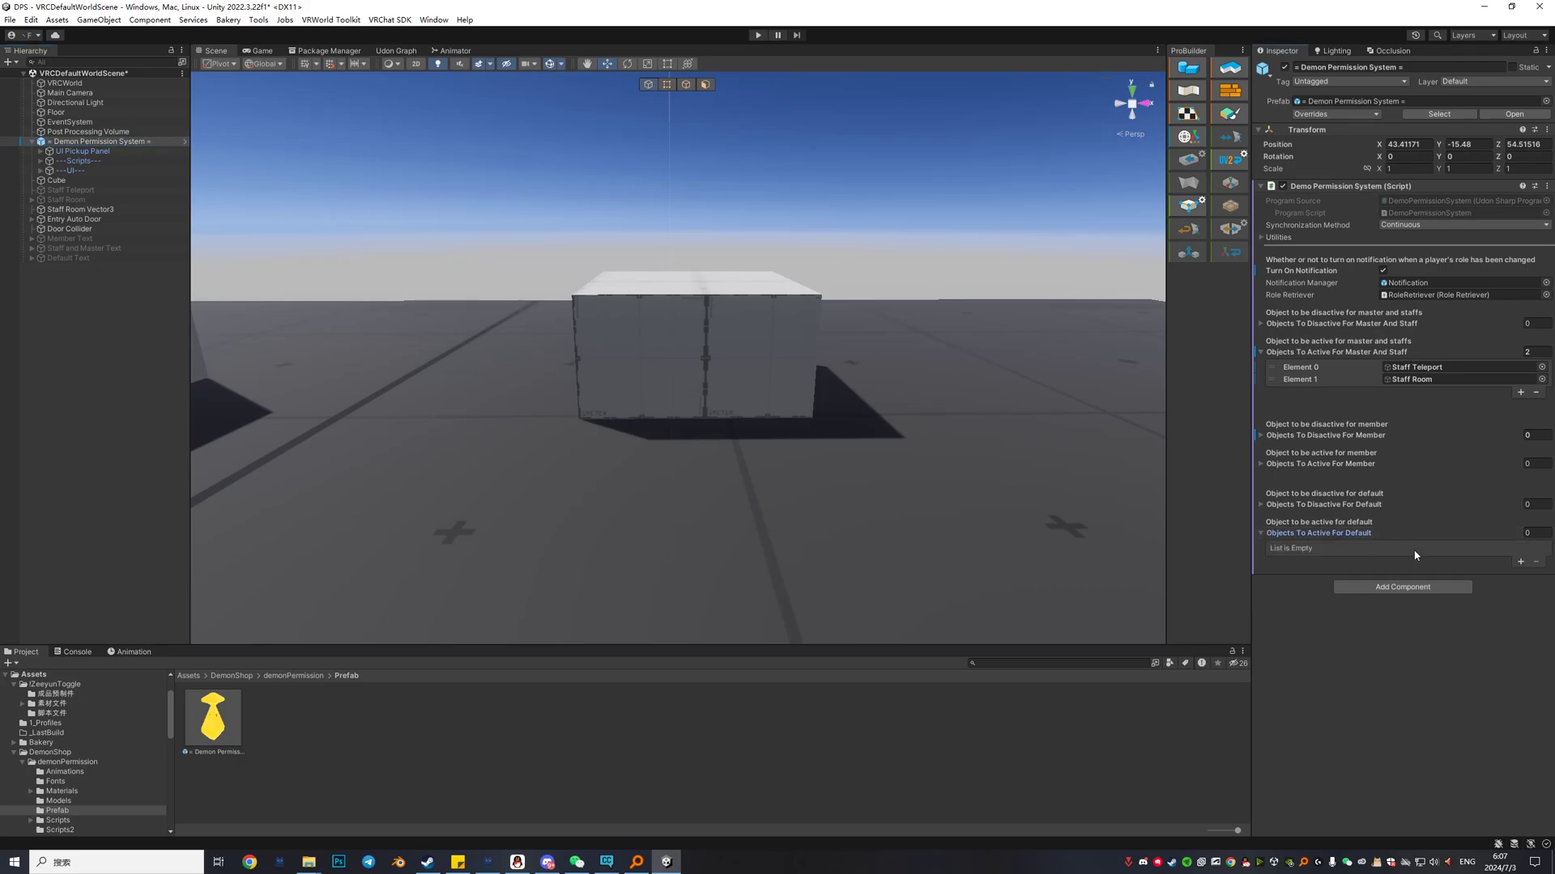
pyautogui.click(1520, 563)
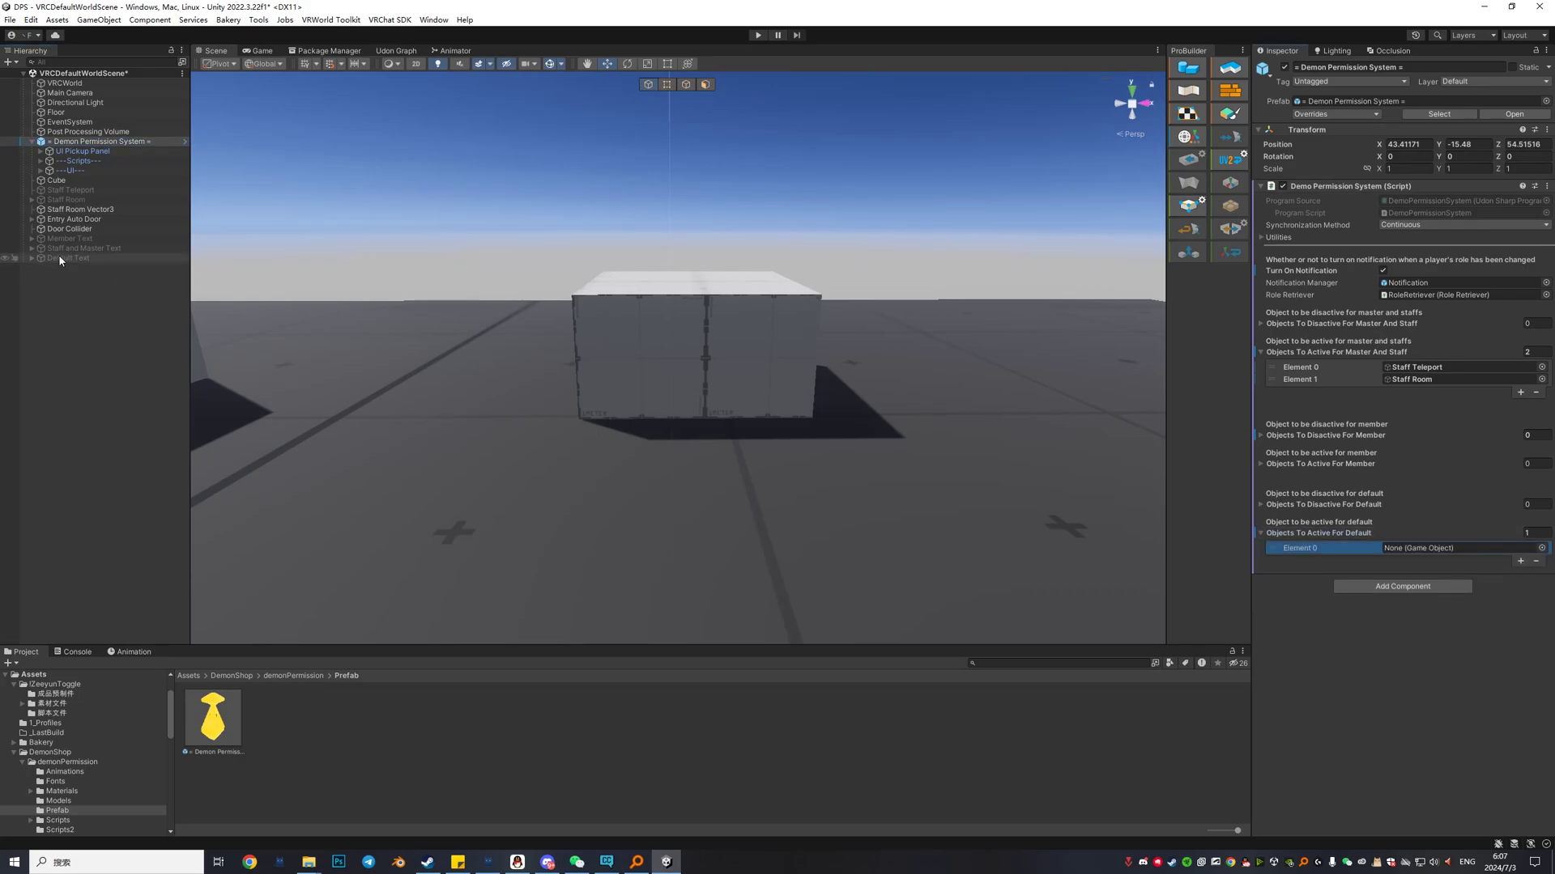
pyautogui.moveTo(60, 258); pyautogui.dragTo(1438, 548)
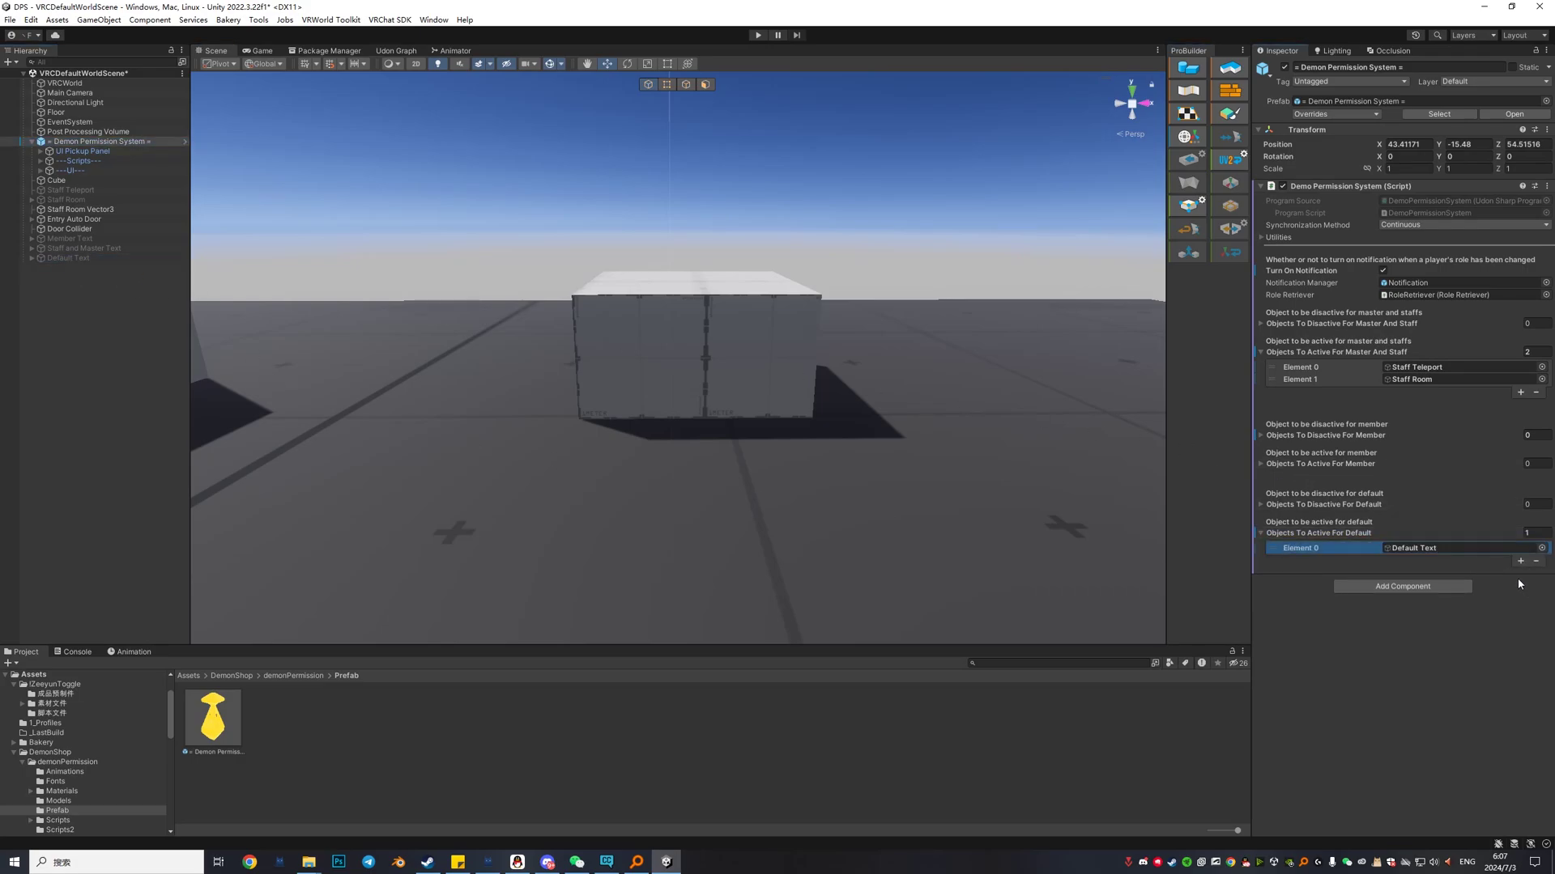
# Add Member Text to Objects To Active For Member and Default Text to Objects To Disactive For Member
pyautogui.click(1262, 467)
pyautogui.click(1520, 493)
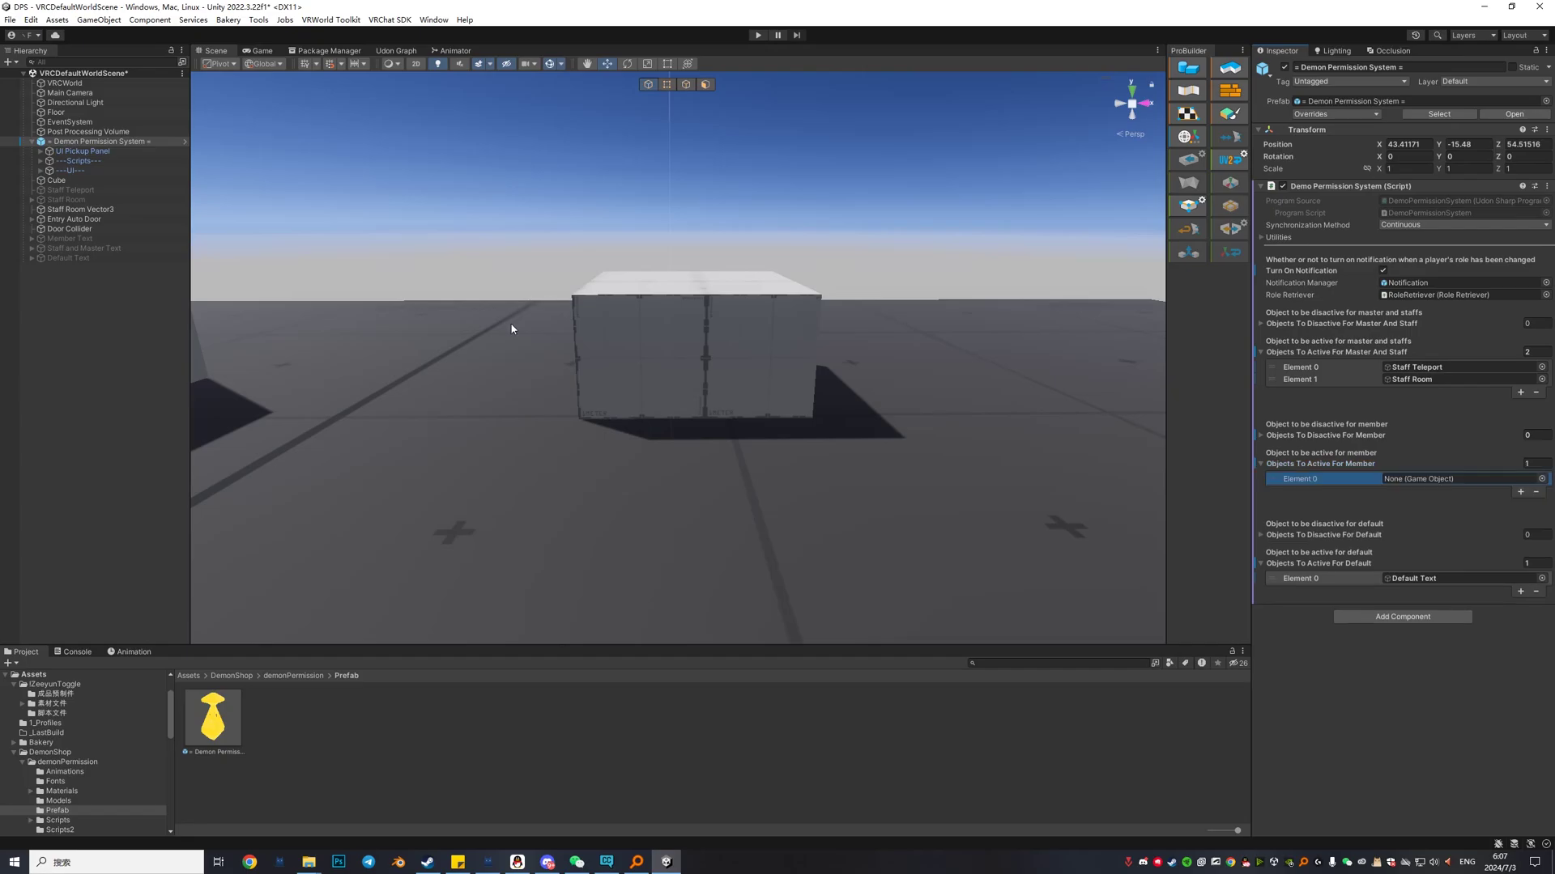
pyautogui.moveTo(1411, 470); pyautogui.dragTo(1447, 477)
pyautogui.click(1328, 435)
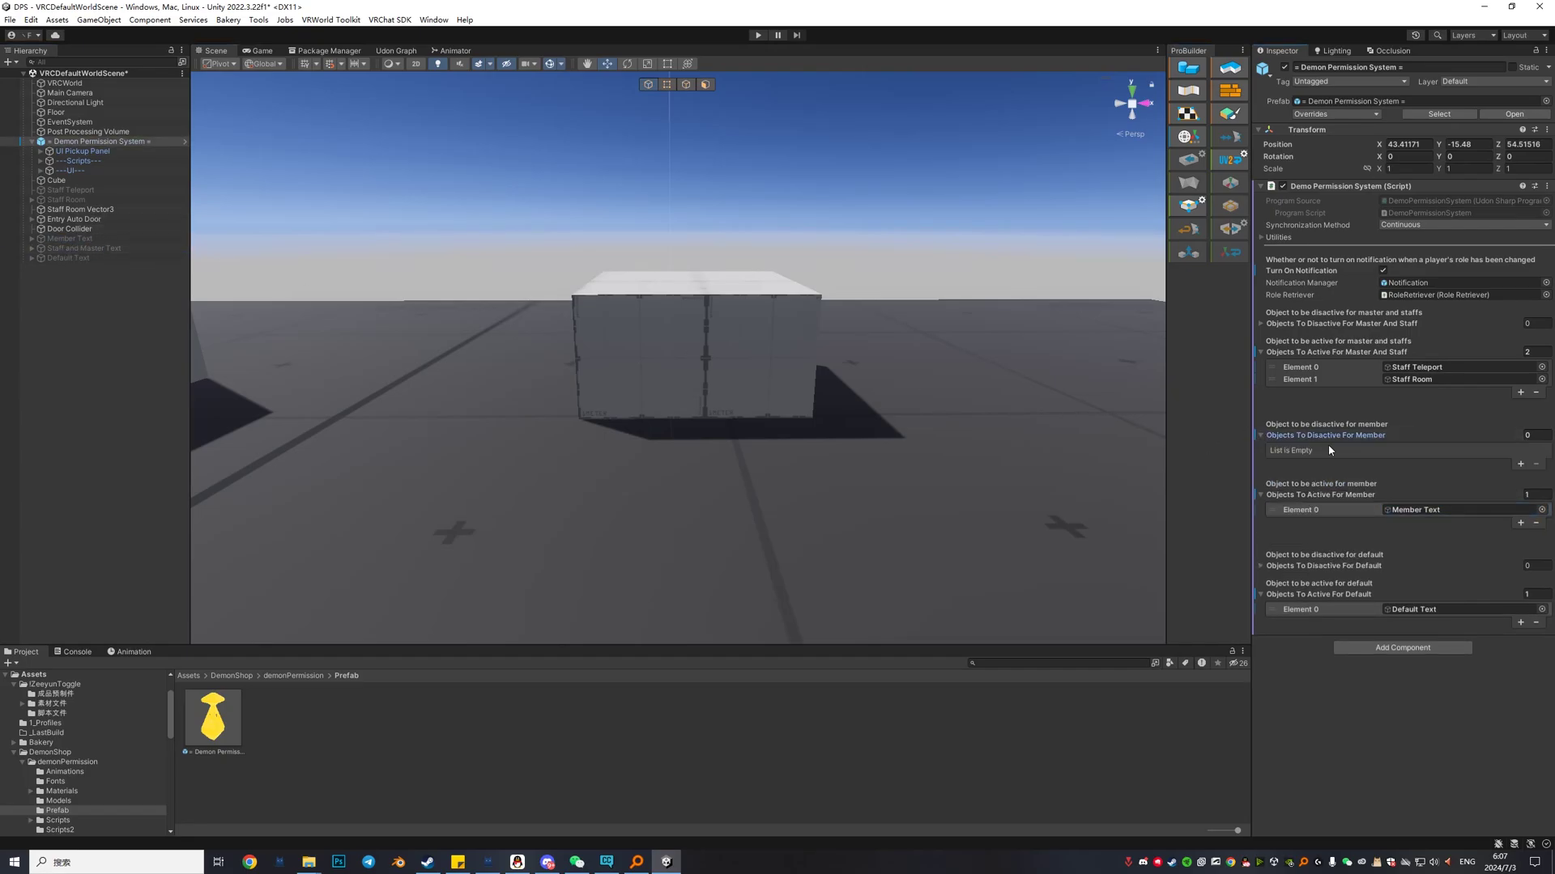
pyautogui.click(1522, 466)
pyautogui.moveTo(63, 259); pyautogui.dragTo(1451, 454)
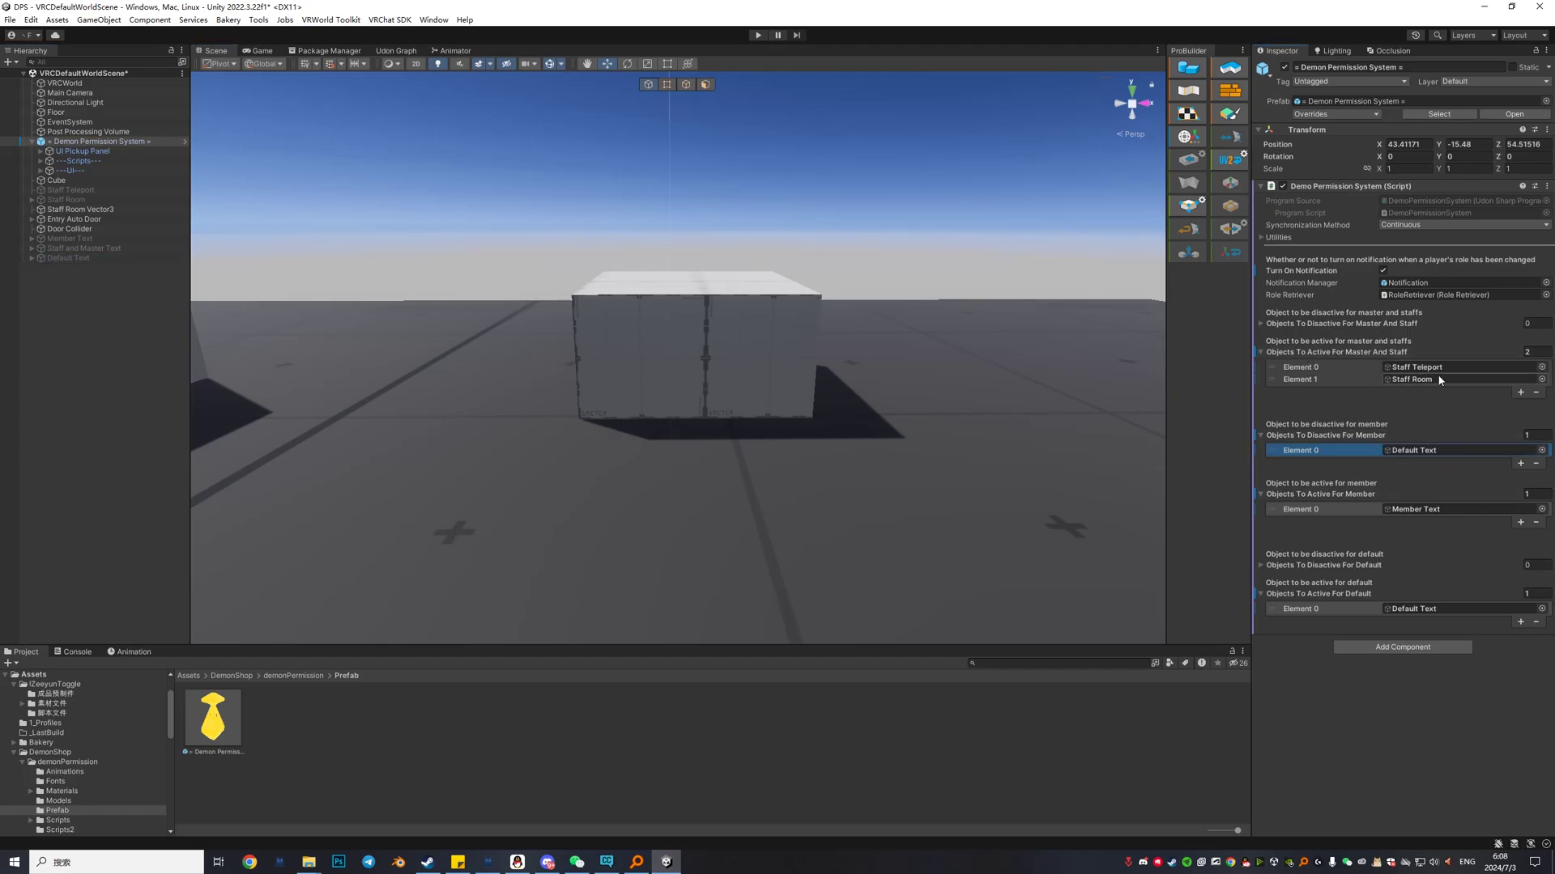
# Add Staff and Master Text as a third element of Objects To Active For Master And Staff
pyautogui.click(1520, 393)
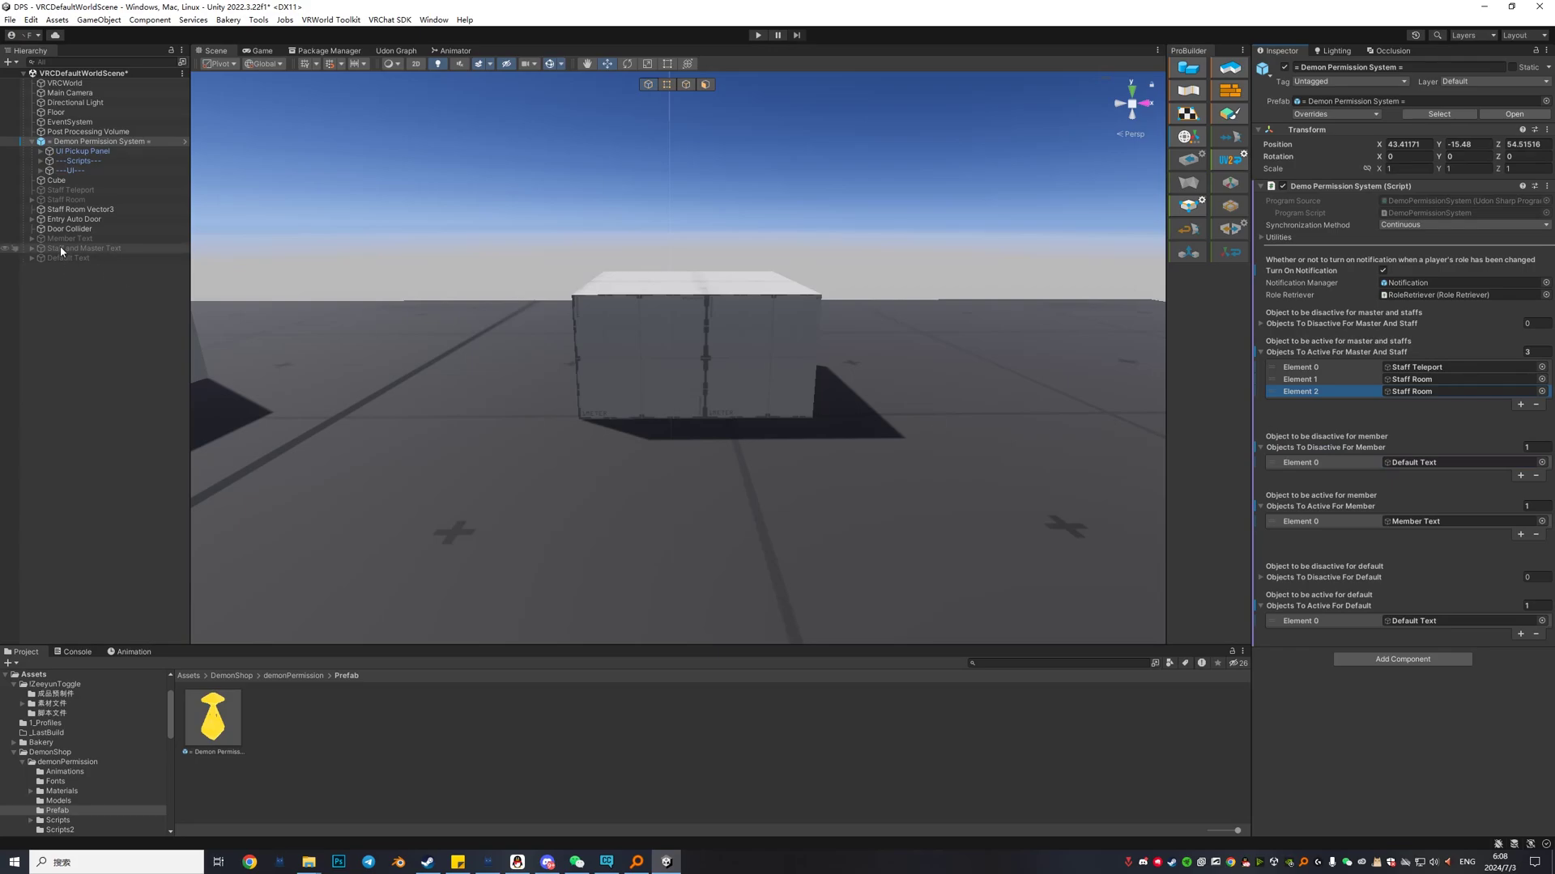
pyautogui.moveTo(64, 252); pyautogui.dragTo(739, 354)
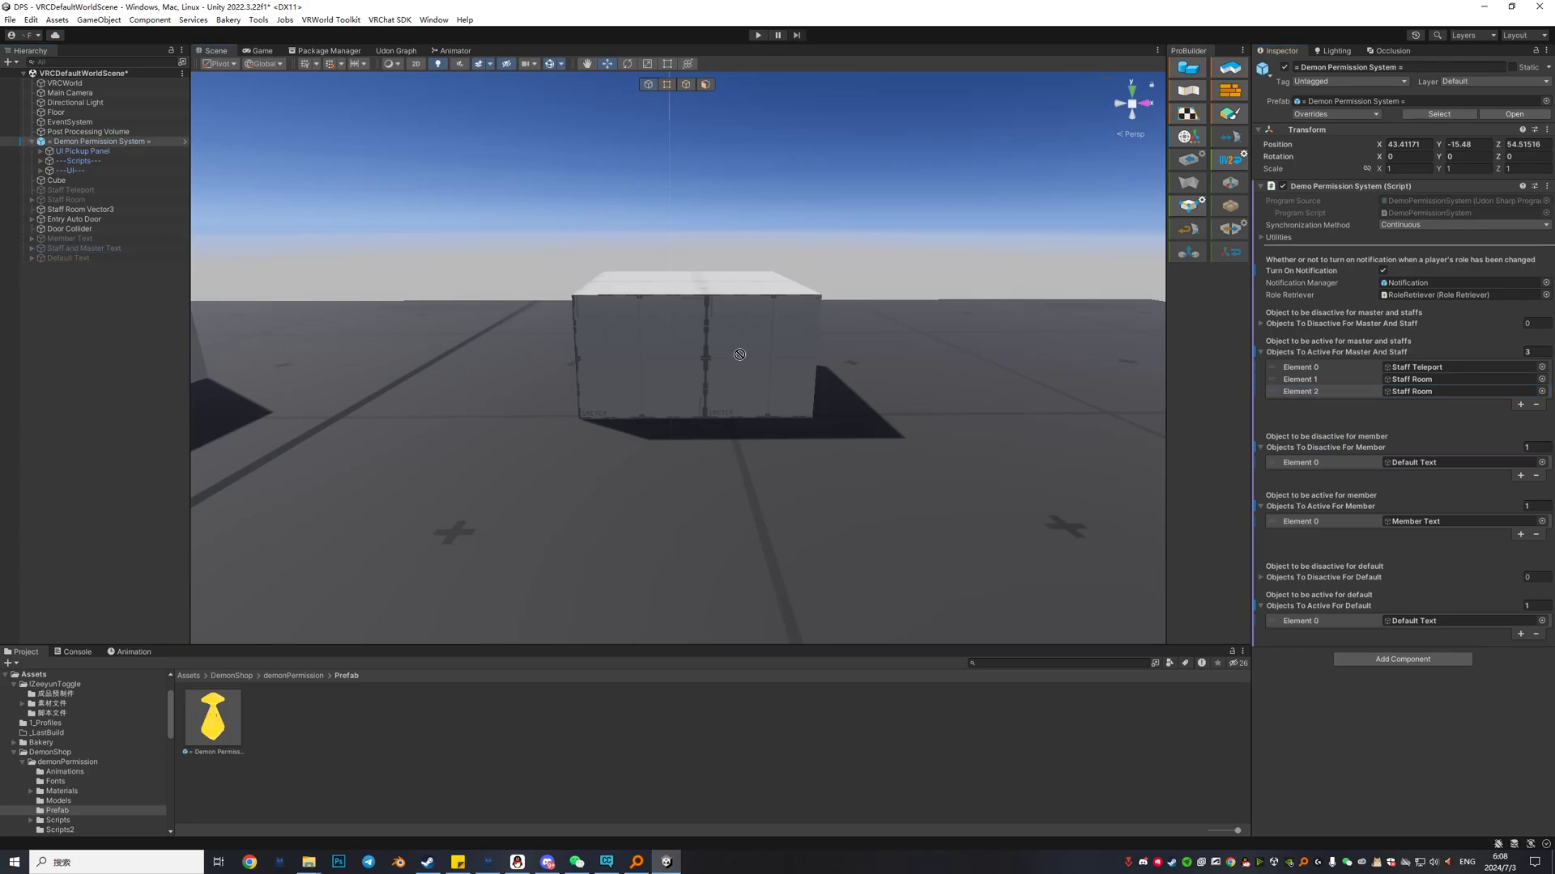
pyautogui.moveTo(1455, 390); pyautogui.dragTo(1441, 391)
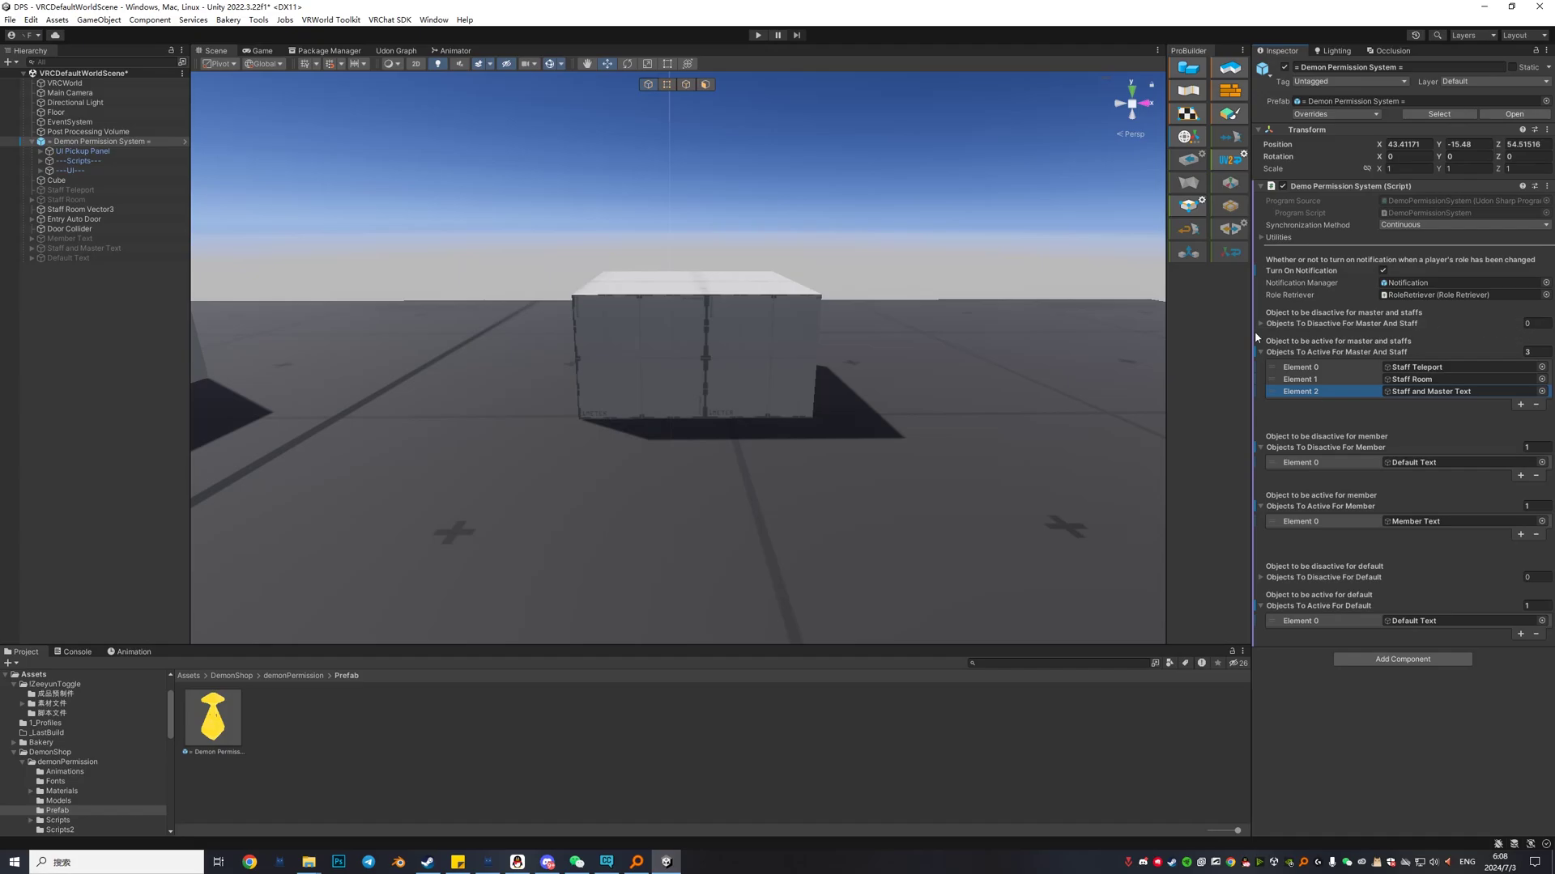
# Add Member Text and Default Text to Objects To Disactive For Master And Staff, and move Staff and Master Text below Default Text in the hierarchy
pyautogui.click(1290, 324)
pyautogui.click(1520, 352)
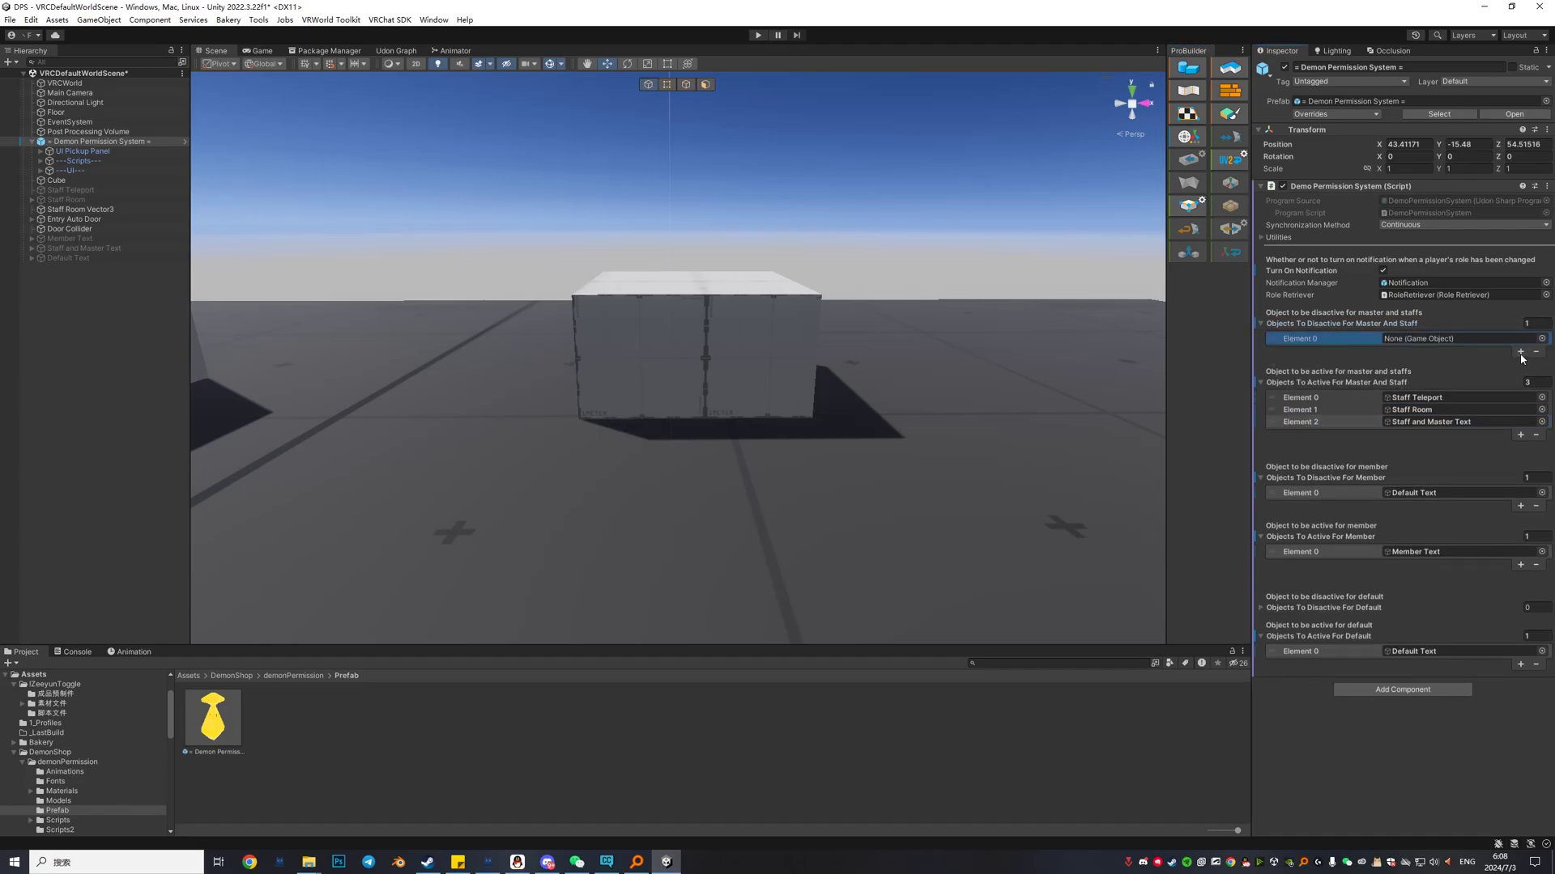
pyautogui.click(1519, 364)
pyautogui.moveTo(75, 252); pyautogui.dragTo(81, 308)
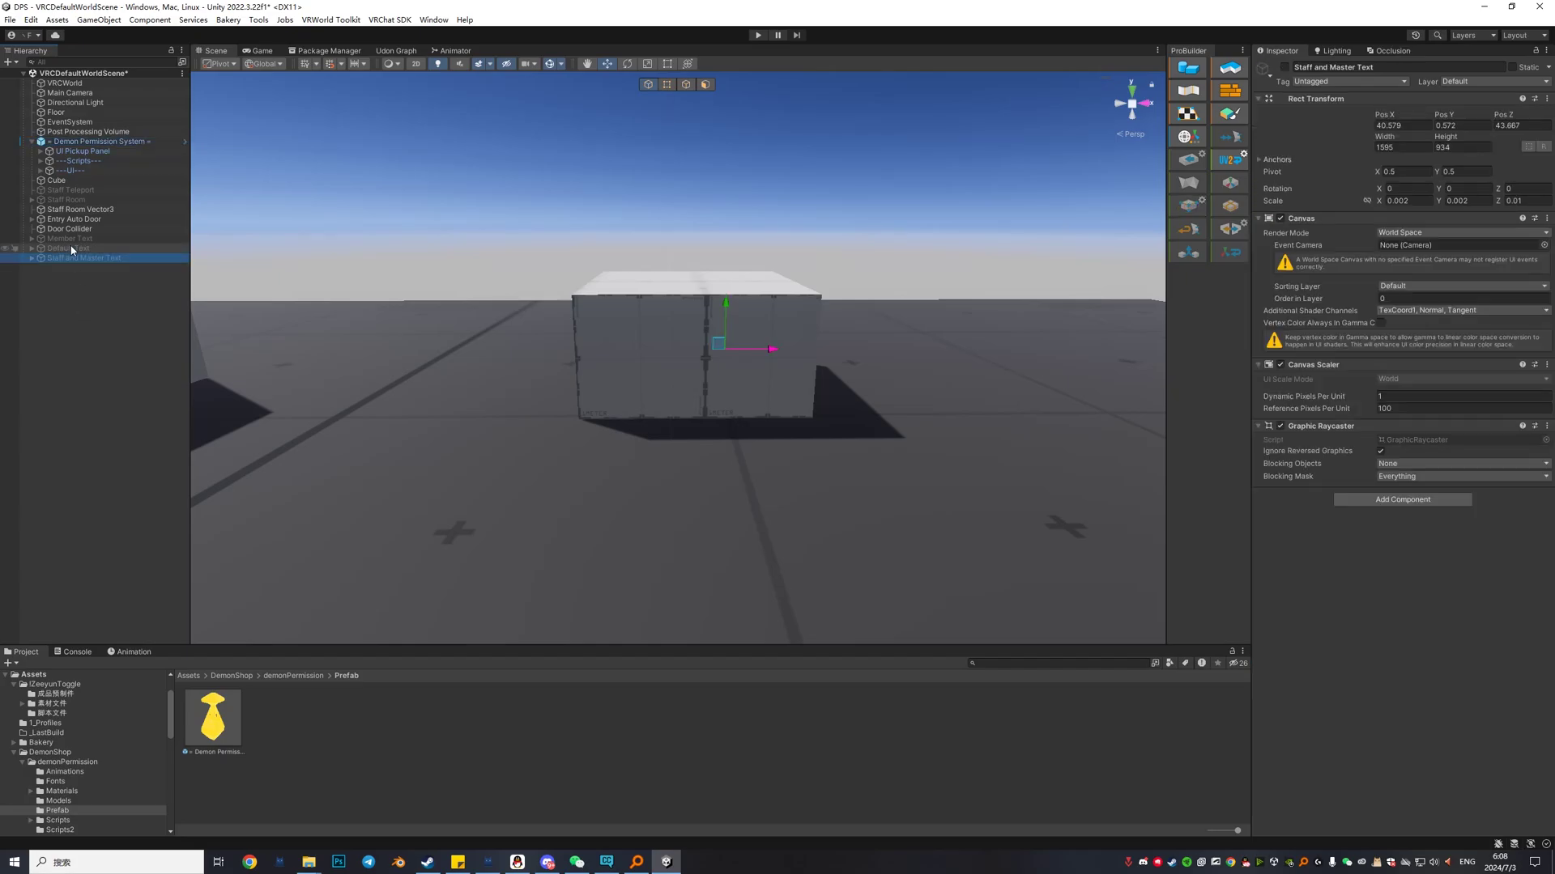
pyautogui.click(97, 141)
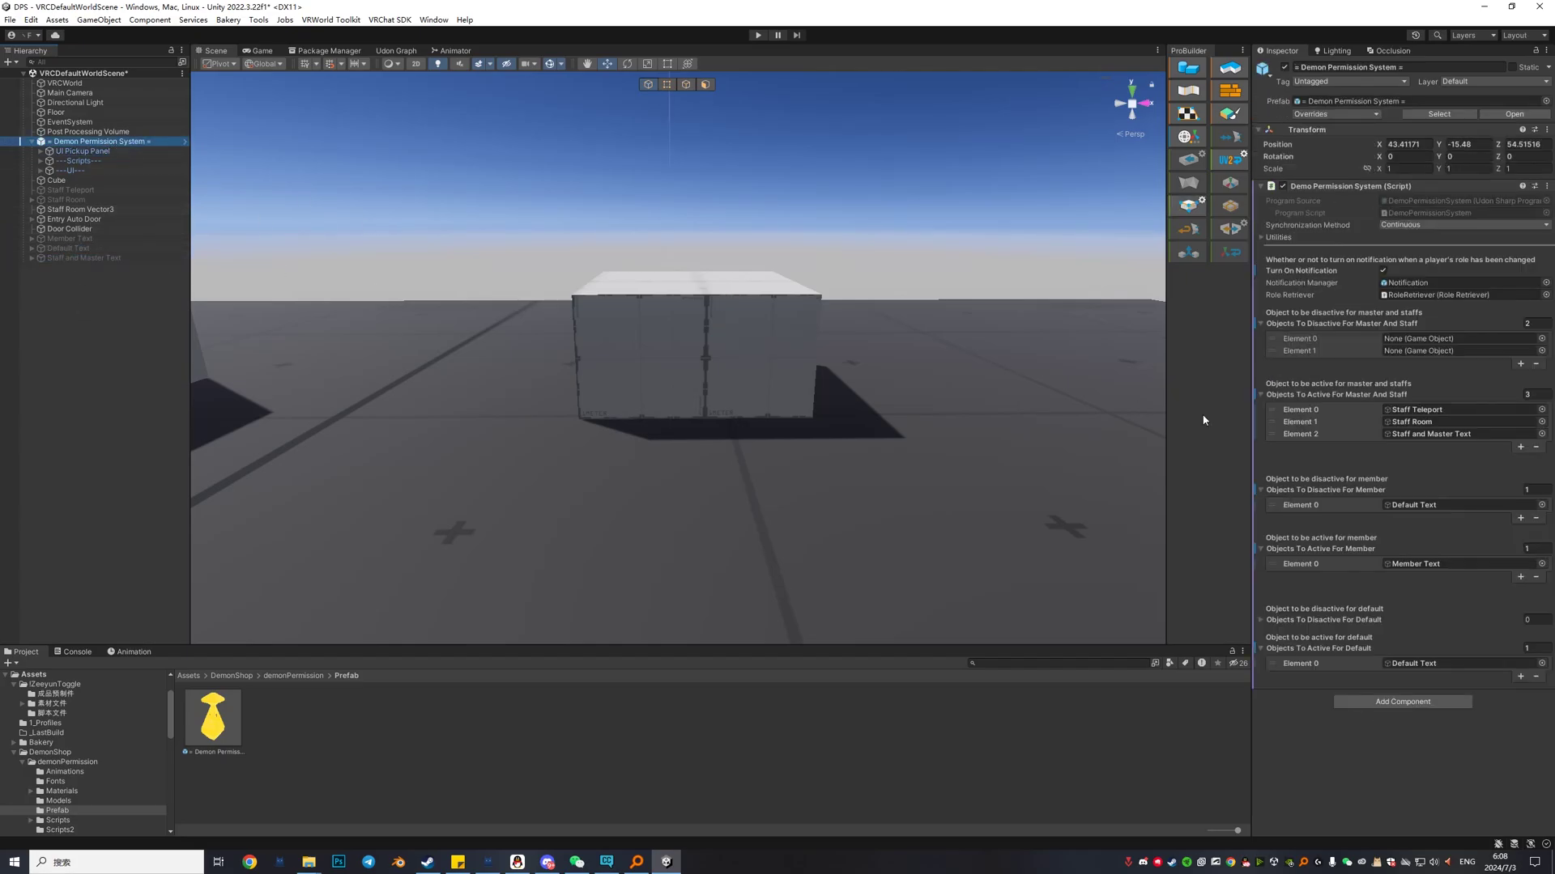
pyautogui.moveTo(81, 238); pyautogui.dragTo(1440, 350)
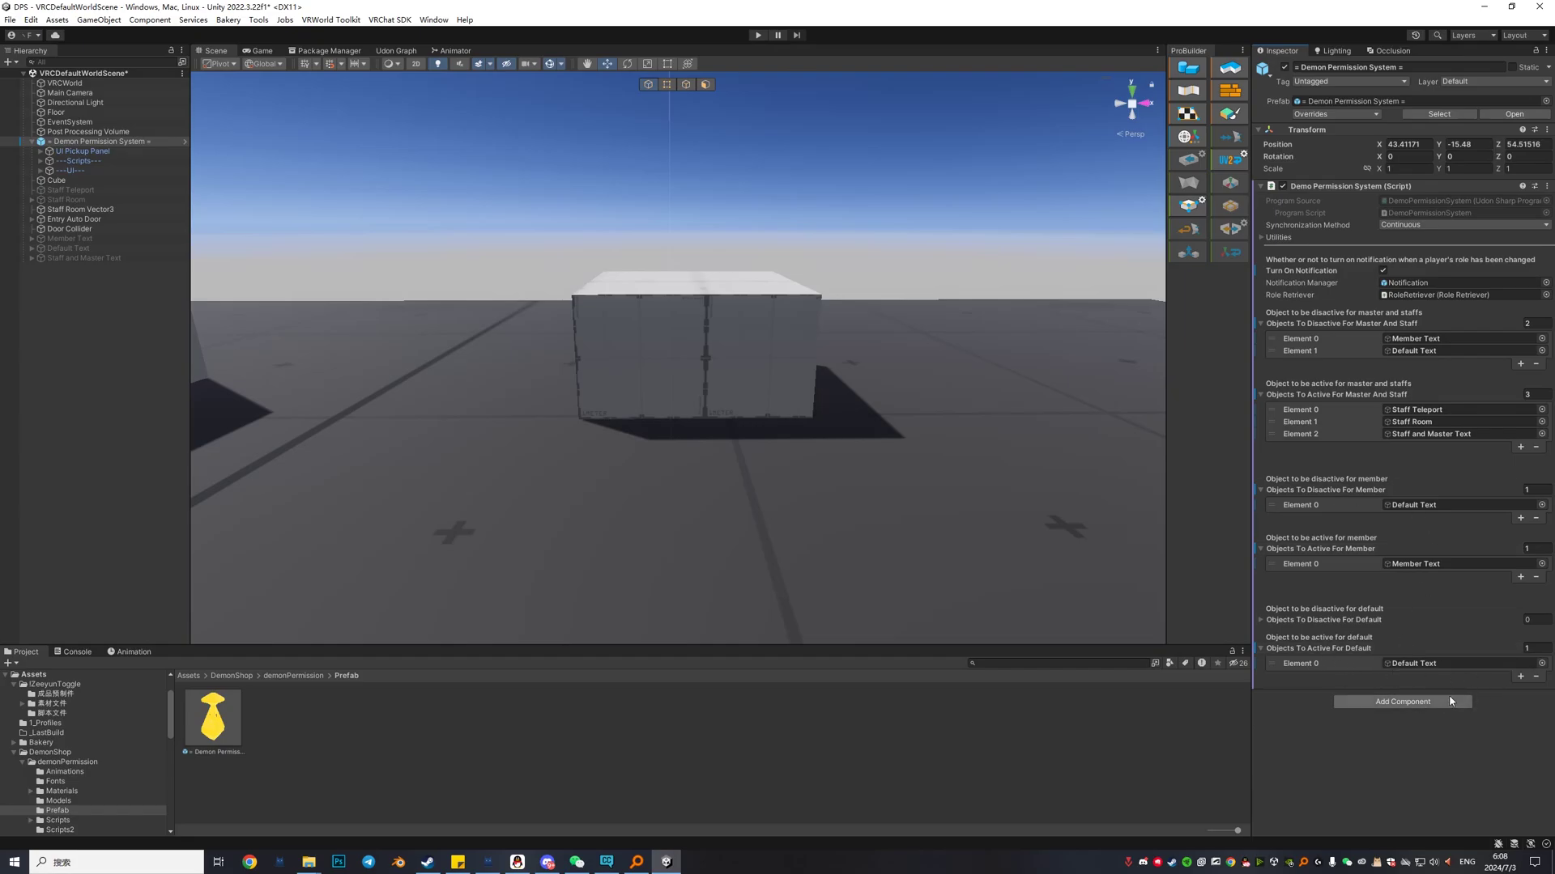
# Deselect the permission system, start play mode and dismiss the VRChat Client Simulator menu
pyautogui.moveTo(664, 508); pyautogui.dragTo(662, 514, button='right')
pyautogui.press('s')
pyautogui.click(73, 430)
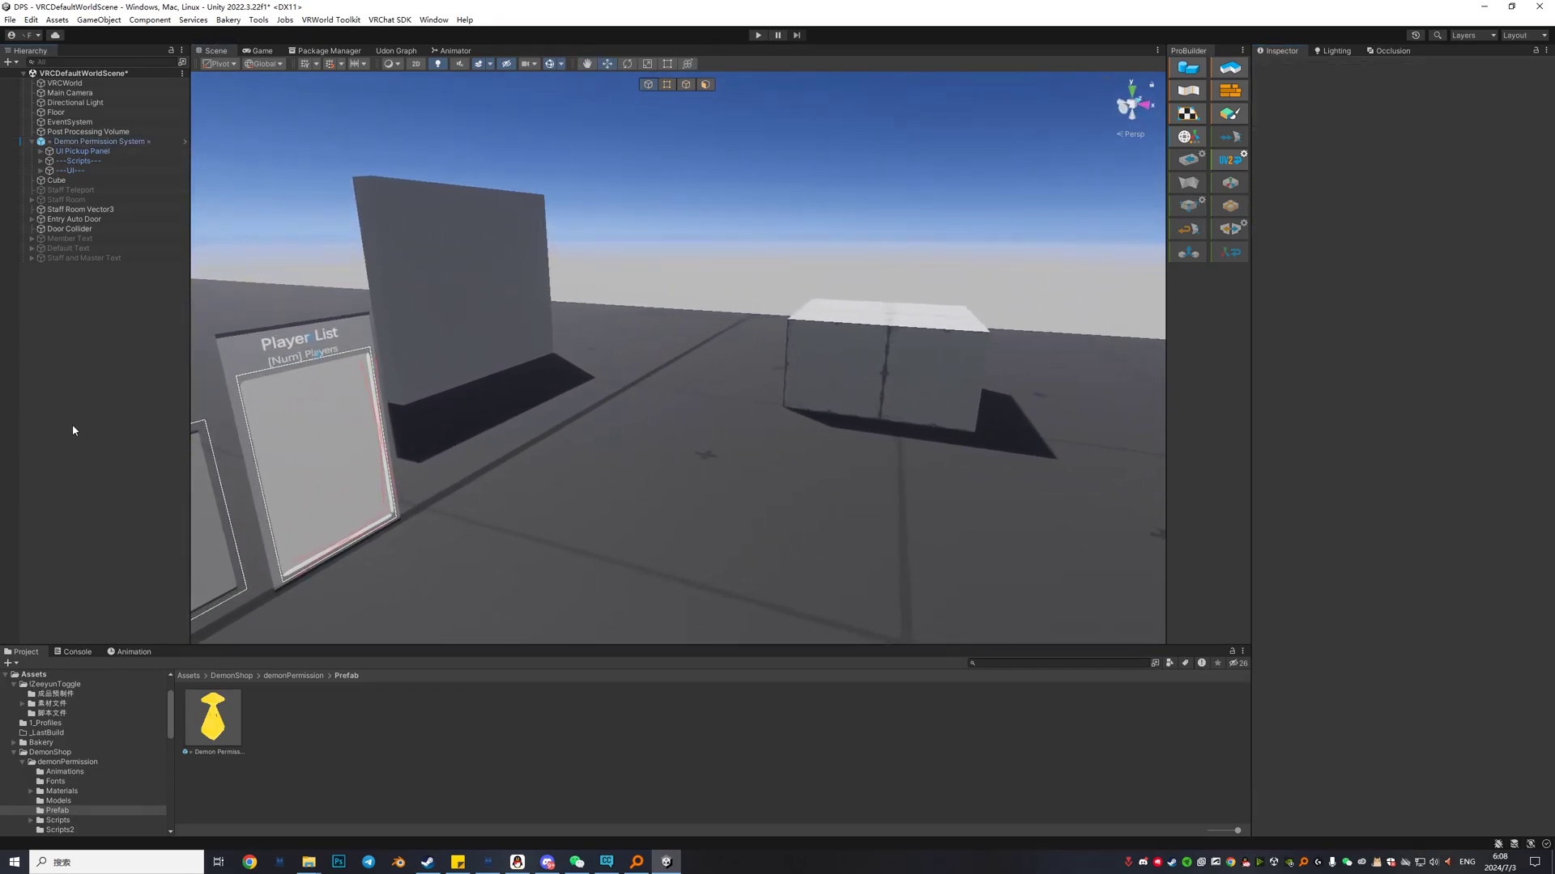
pyautogui.click(757, 36)
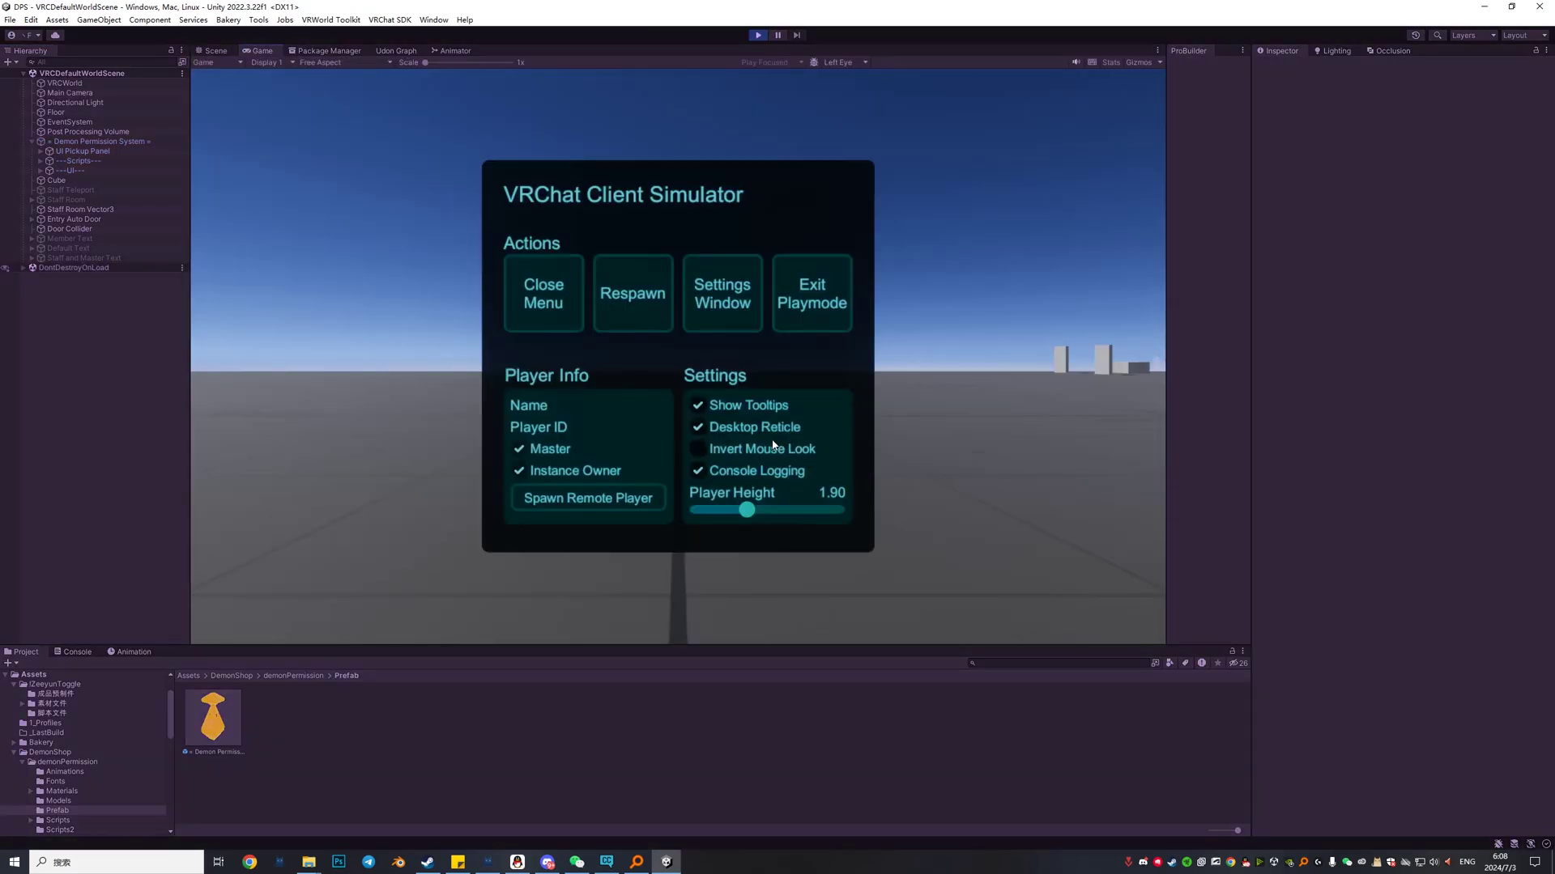
pyautogui.click(631, 299)
# Walk between the white block and the permission board to check which text is shown for the default role
pyautogui.press('w')
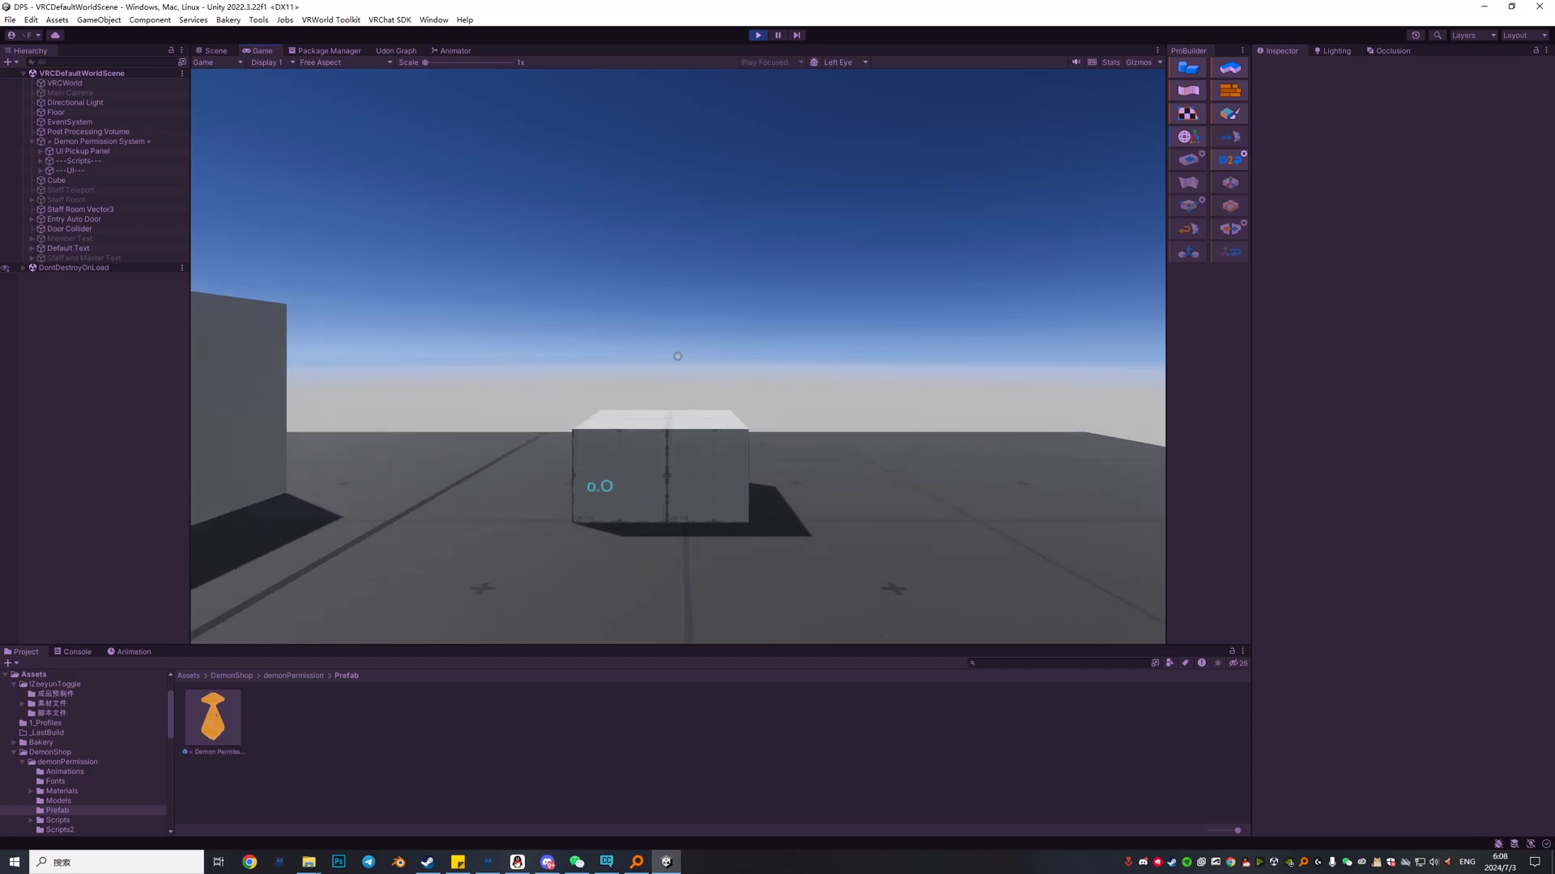
pyautogui.press('d')
pyautogui.press('s')
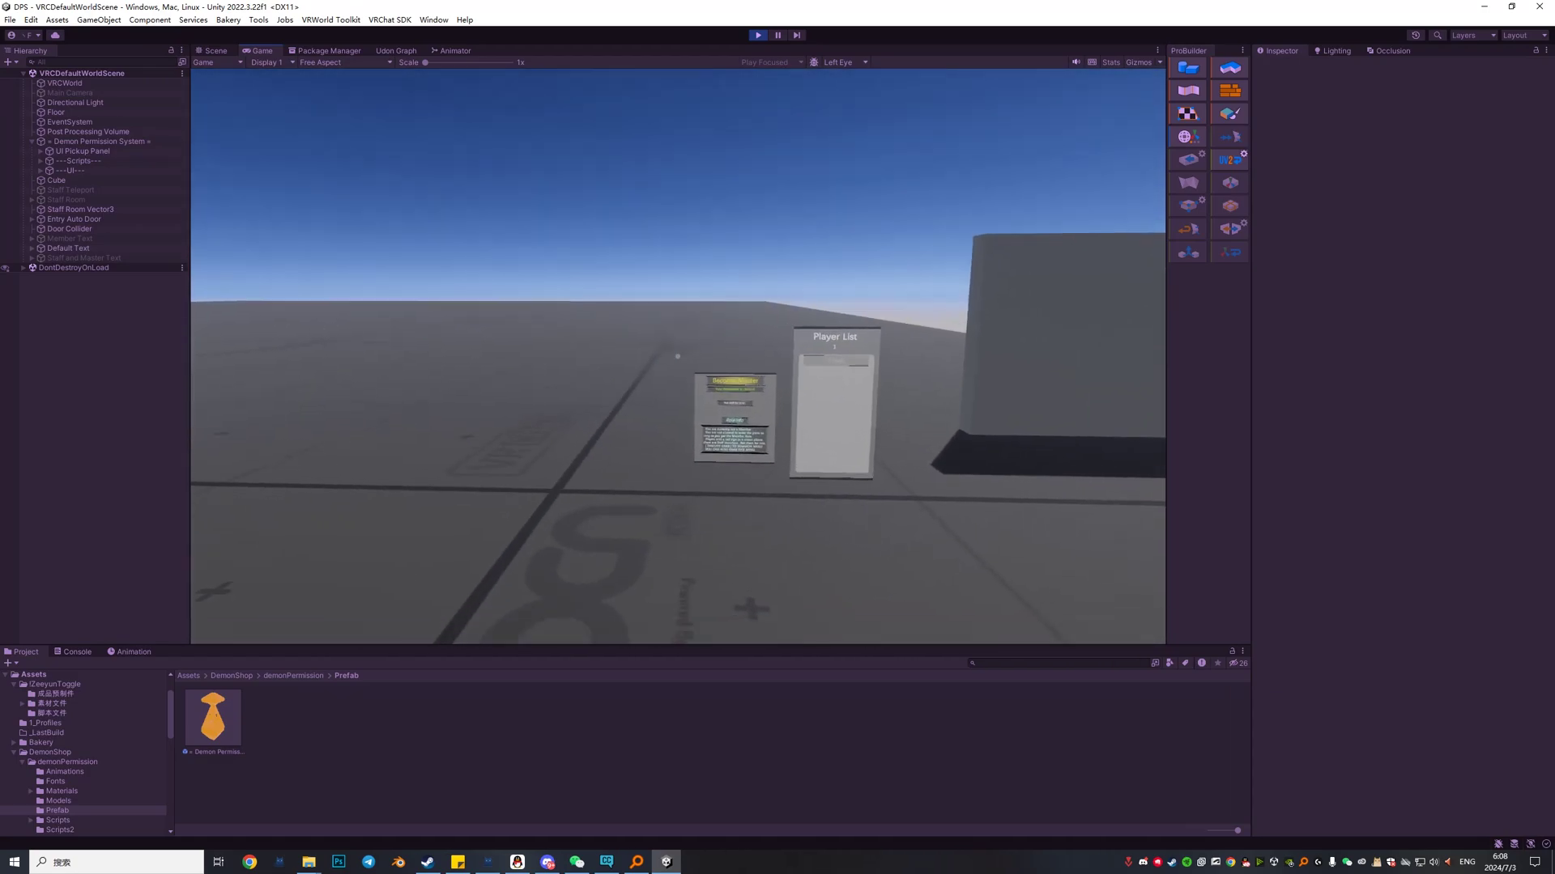
pyautogui.press('w')
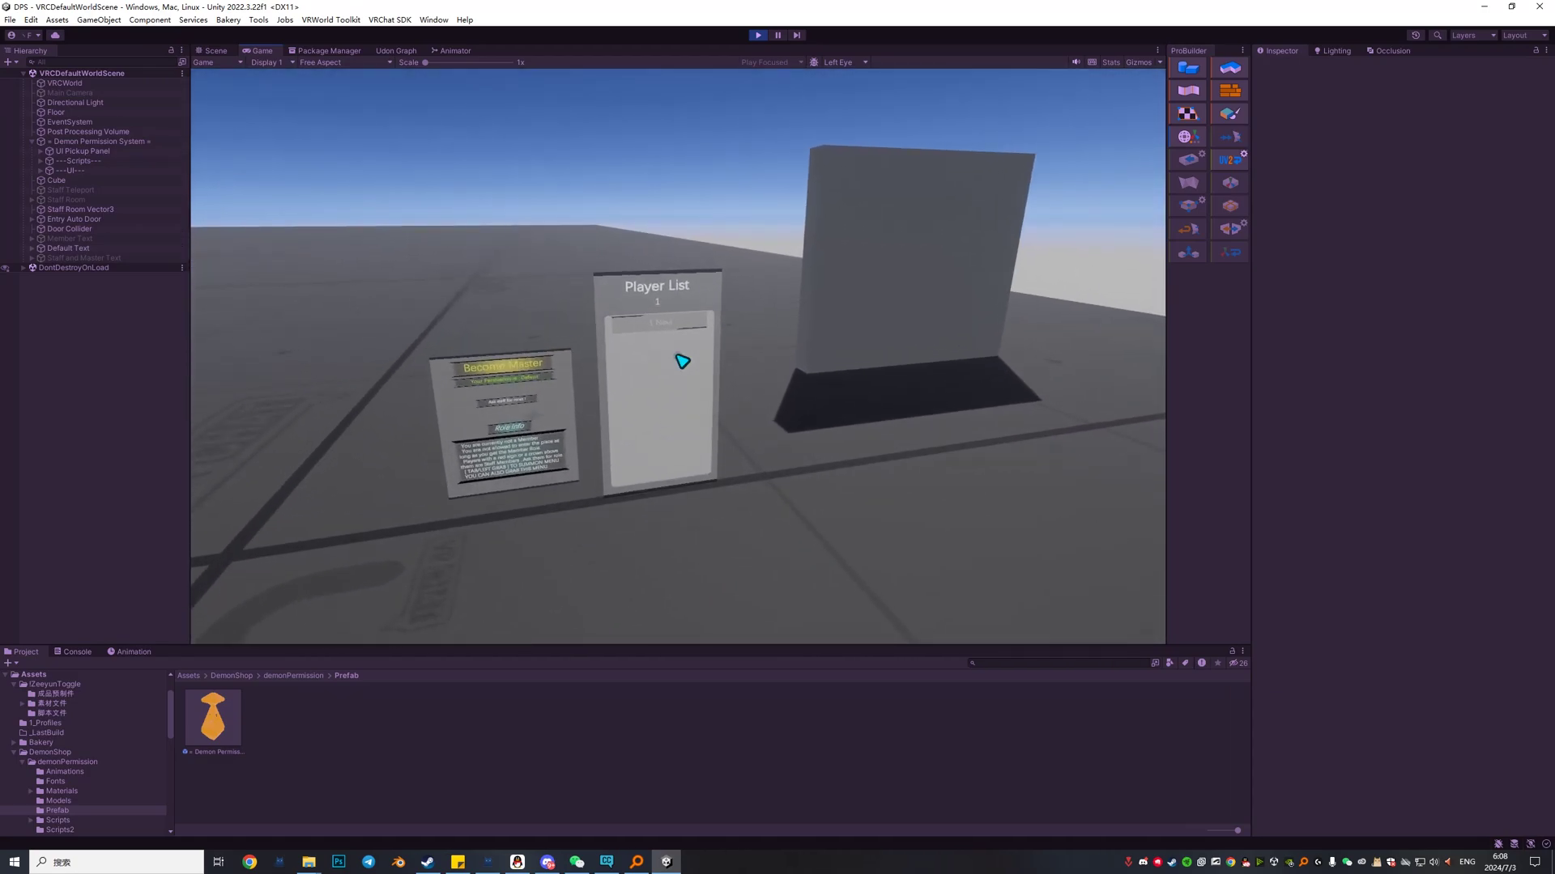
pyautogui.press('w')
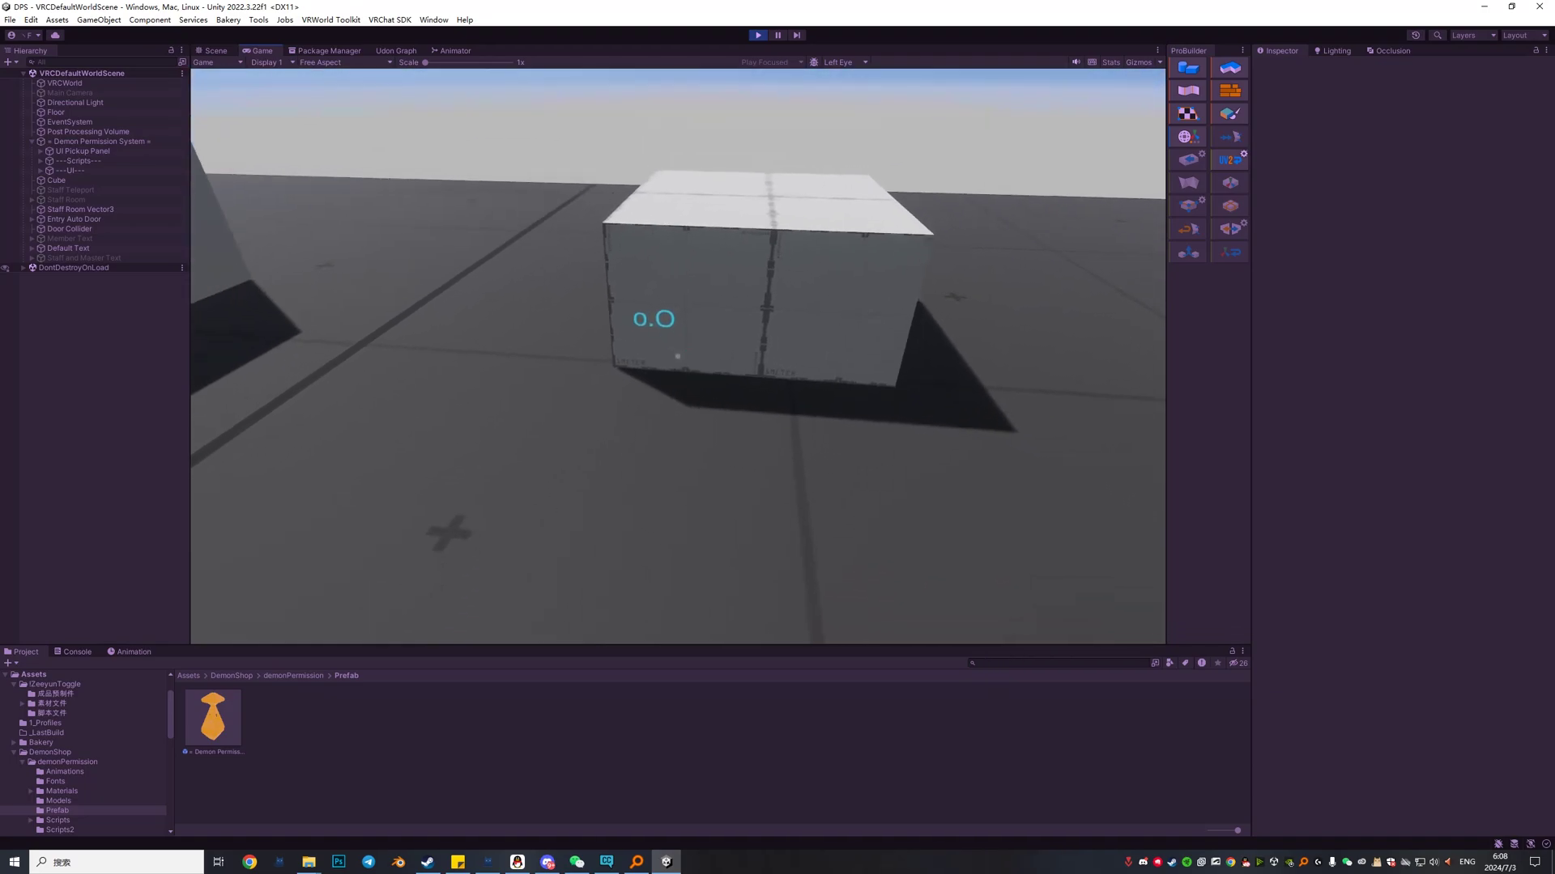
pyautogui.press('w')
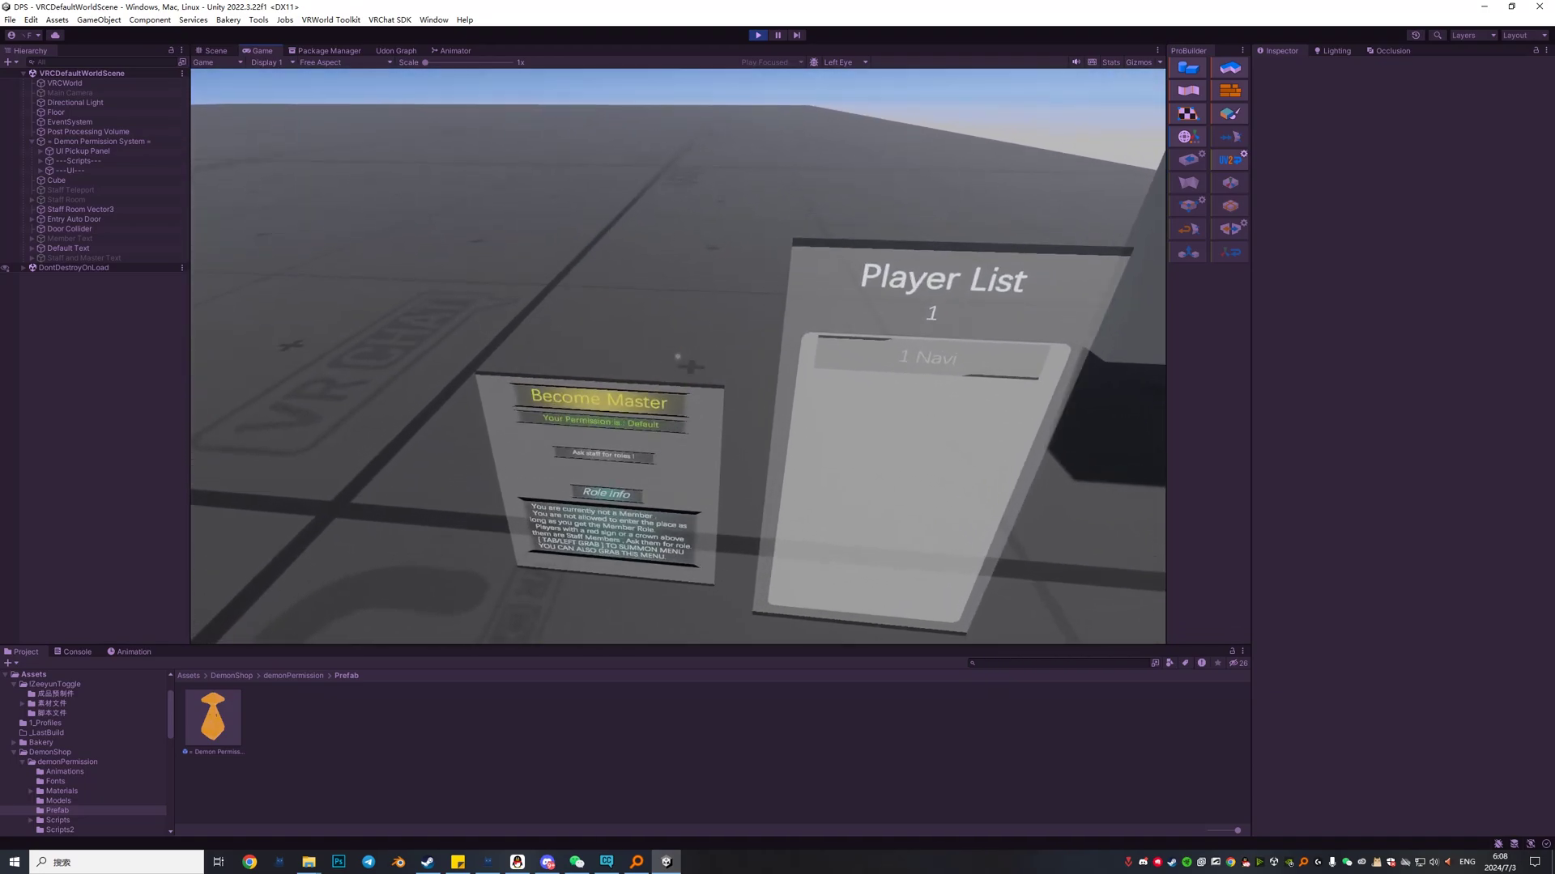
pyautogui.press('s')
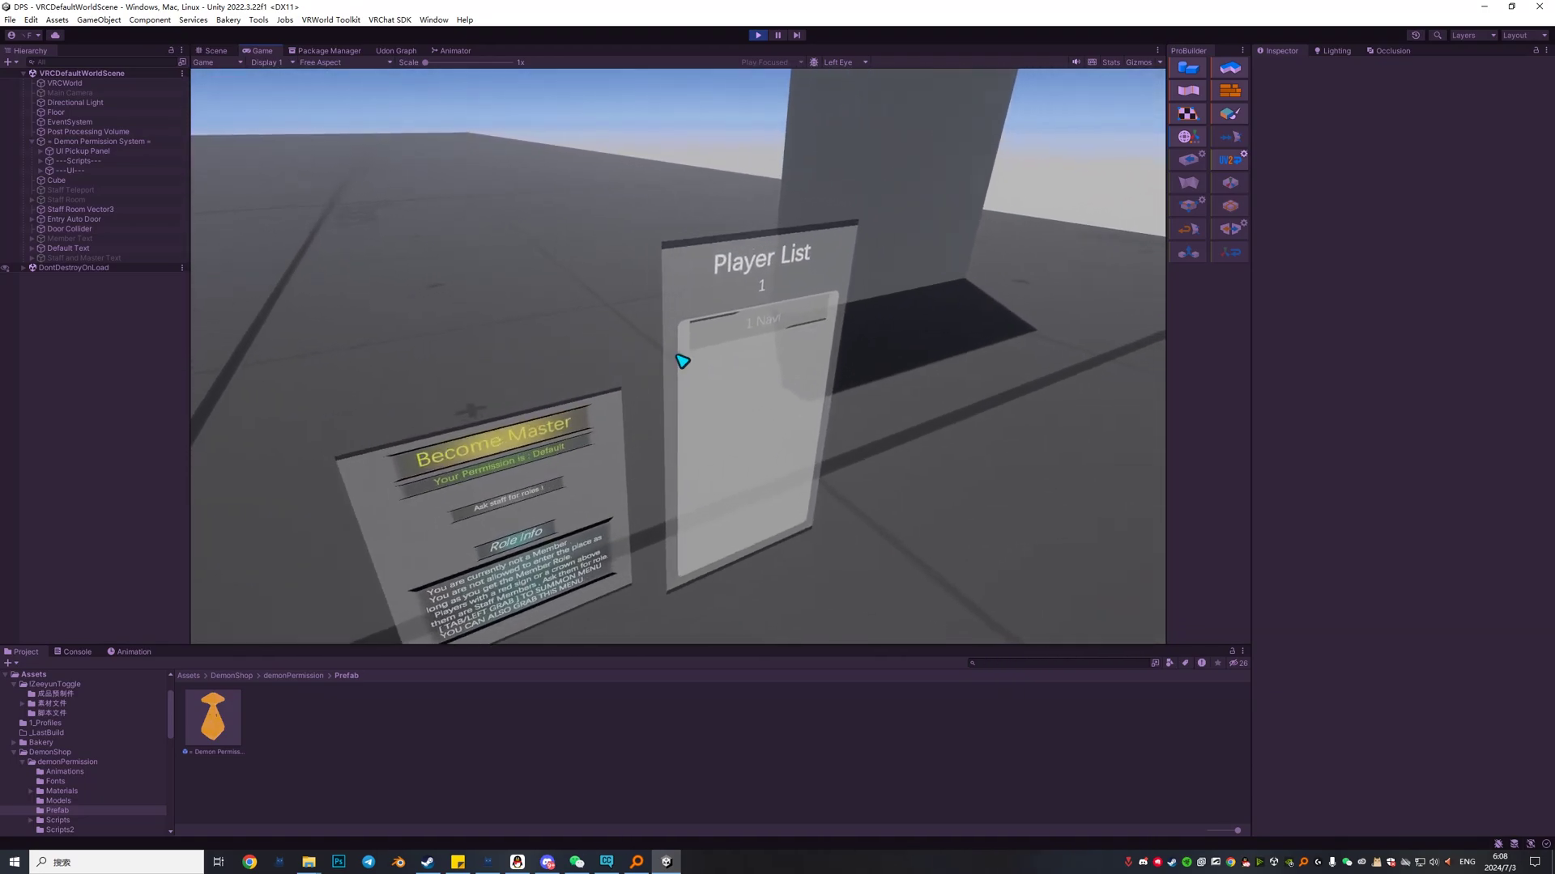
pyautogui.press('s')
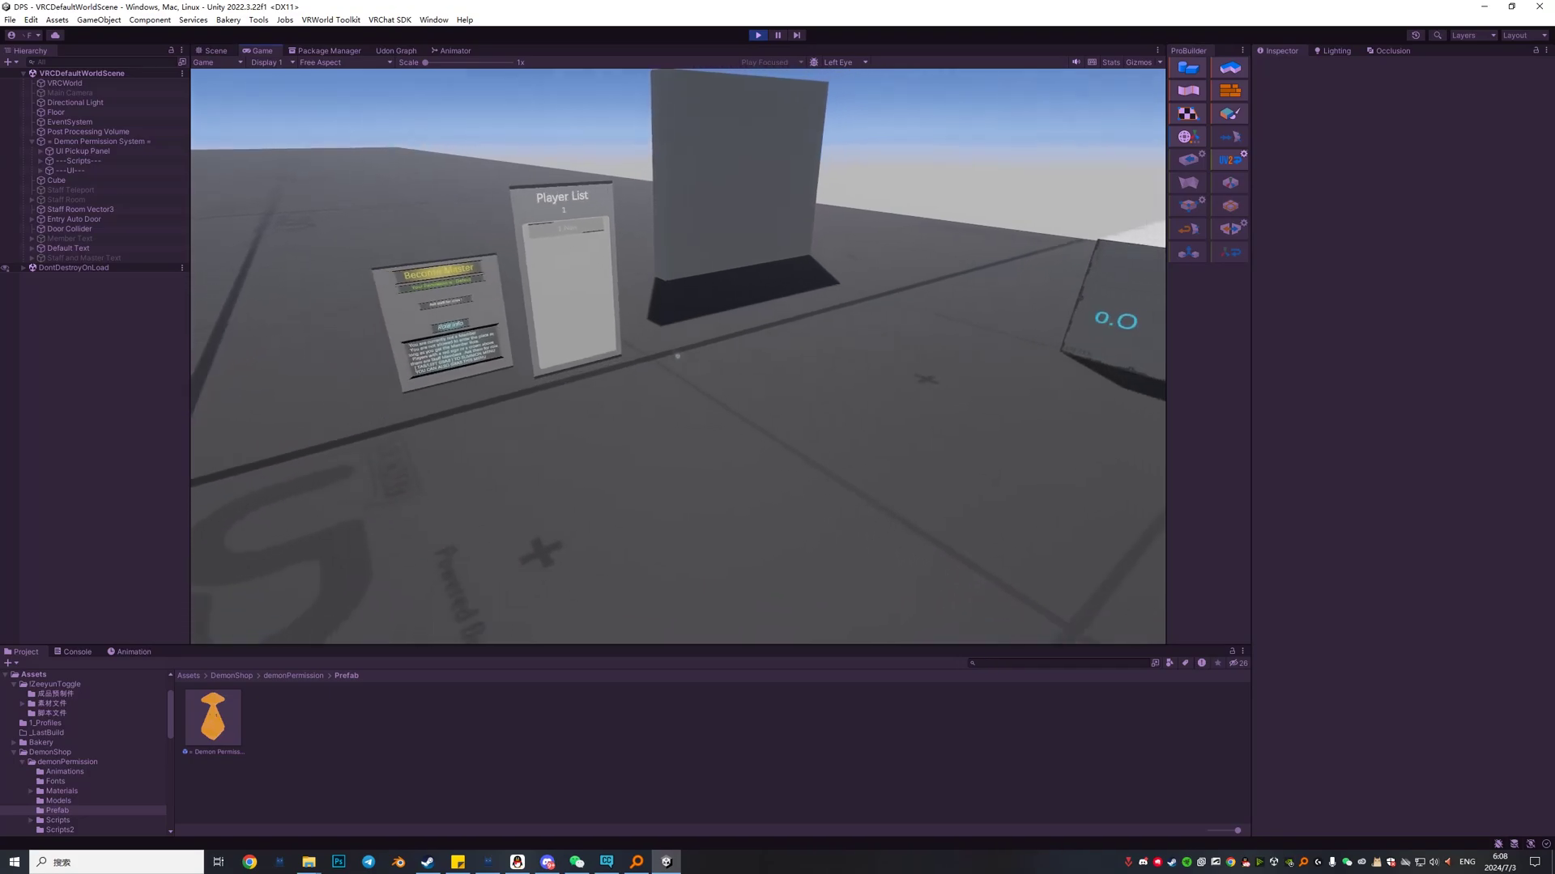
# Walk up to the permission board and switch from the default role to master with Become Master
pyautogui.press('w')
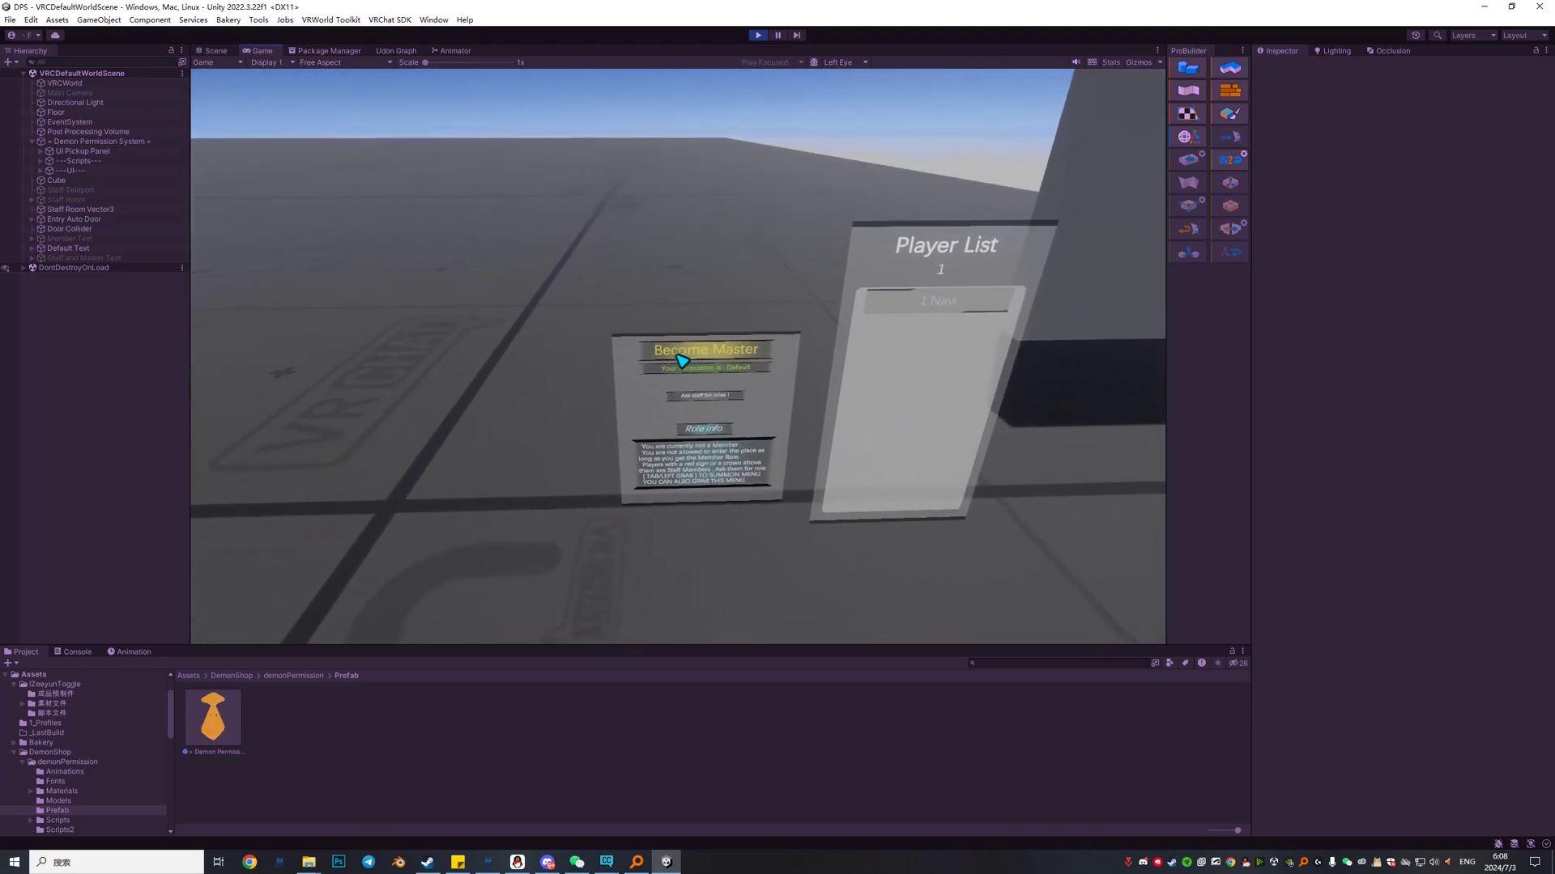
pyautogui.press('d')
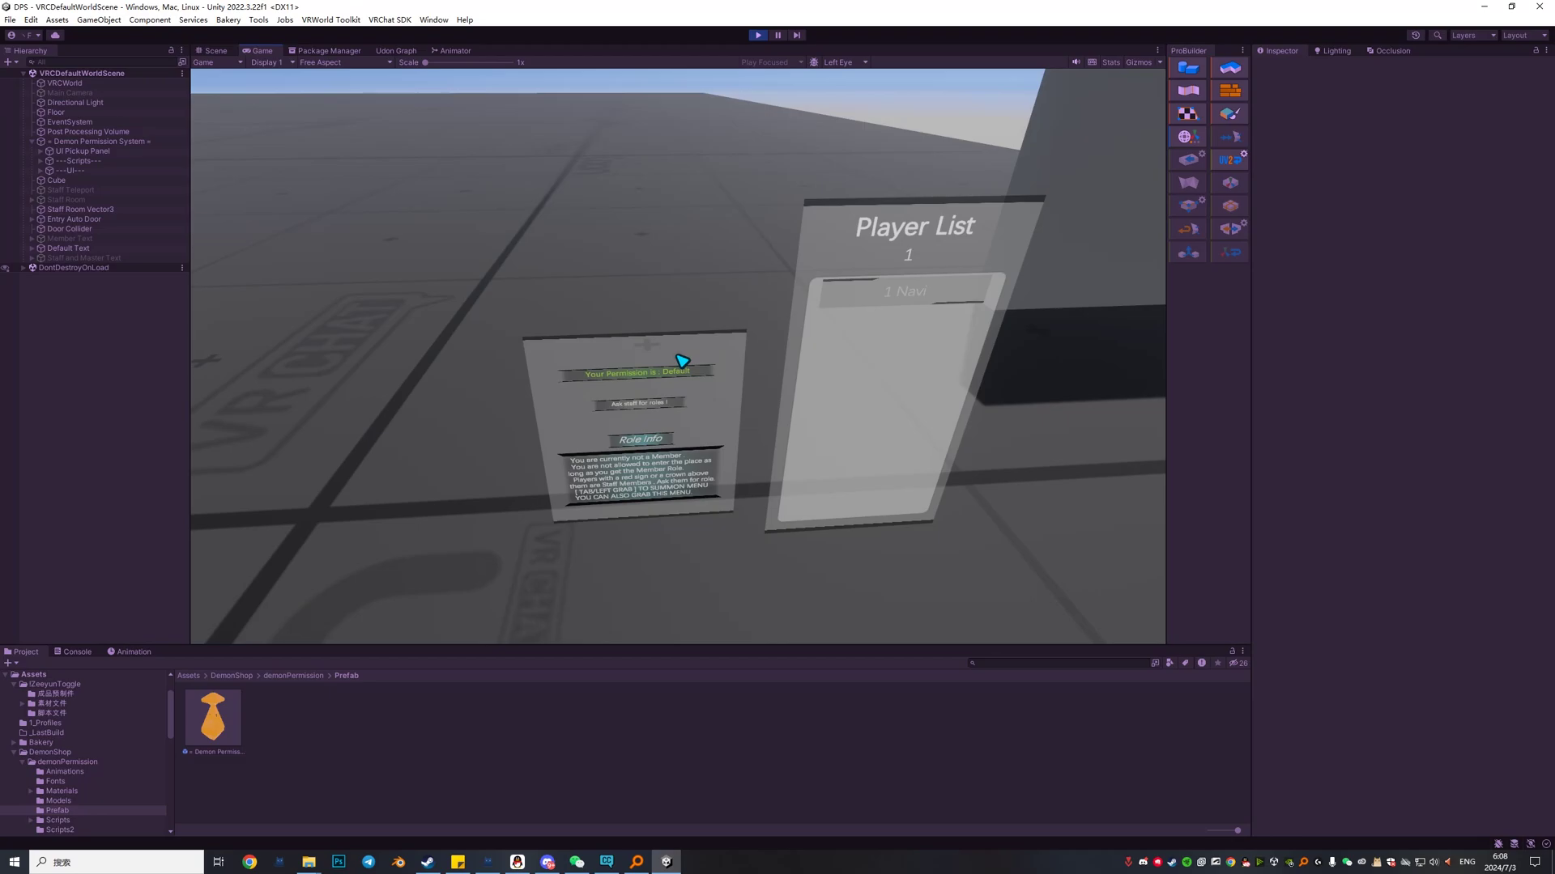
pyautogui.click(682, 360)
# Check the text on the white block and the permission board with the master role
pyautogui.press('w')
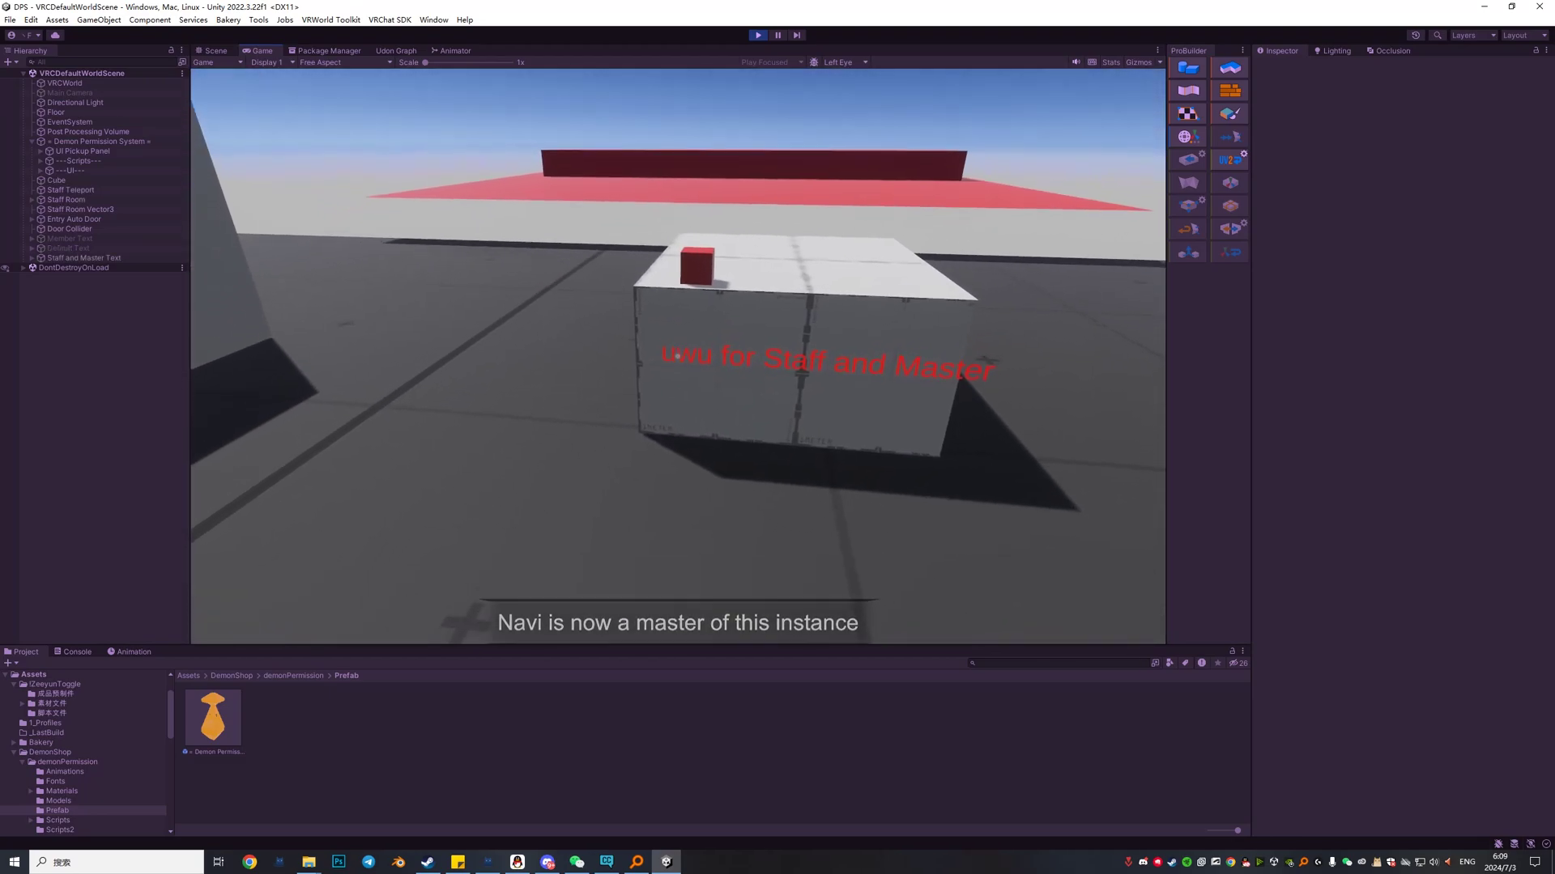
pyautogui.press('d')
pyautogui.press('w')
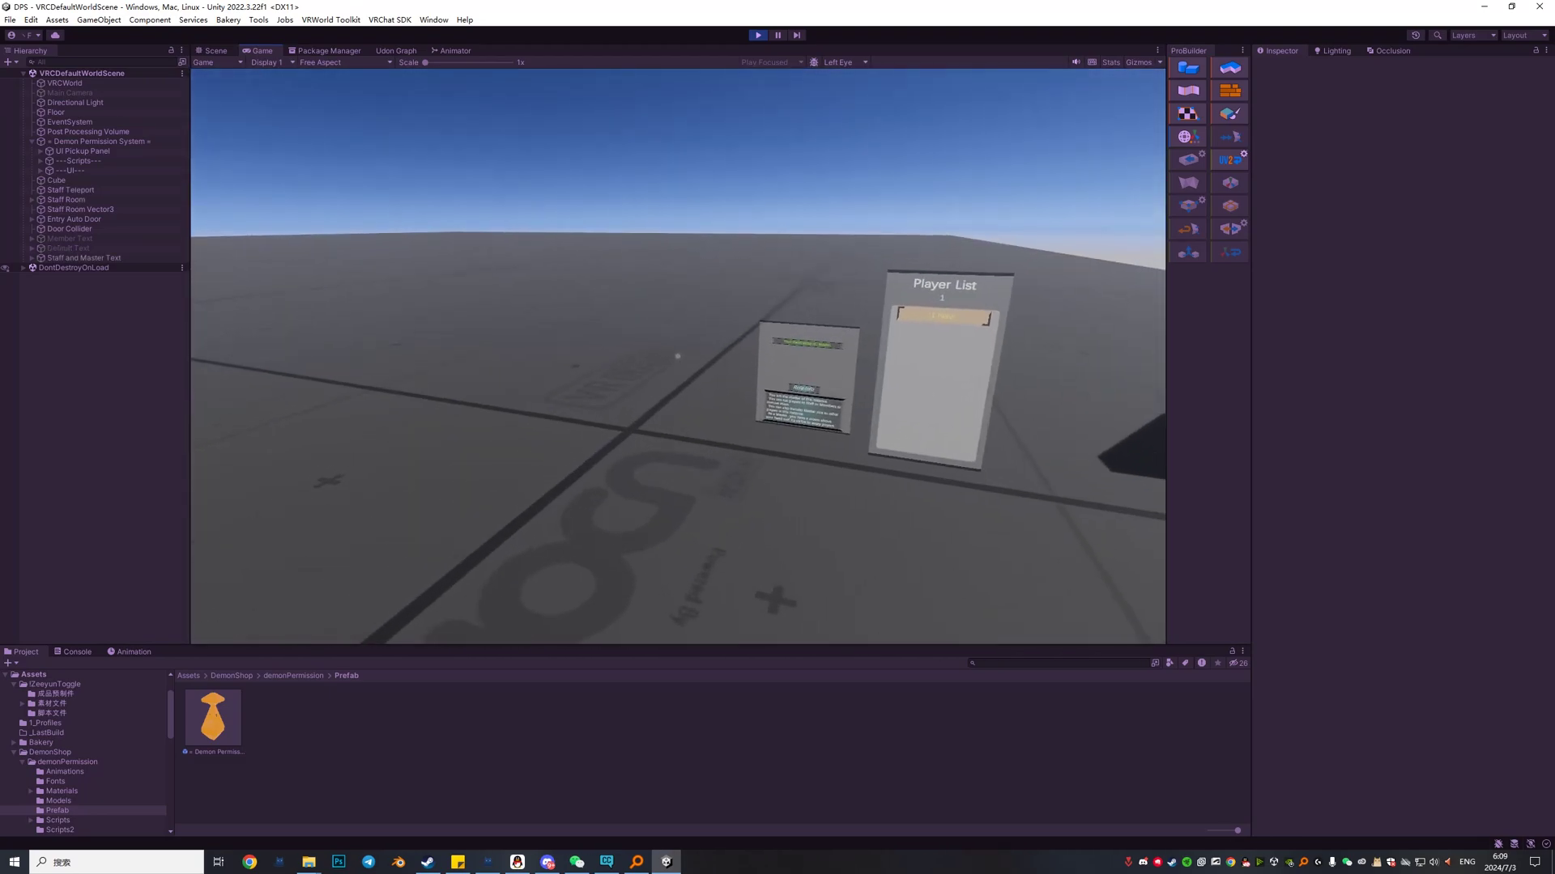
pyautogui.press('w')
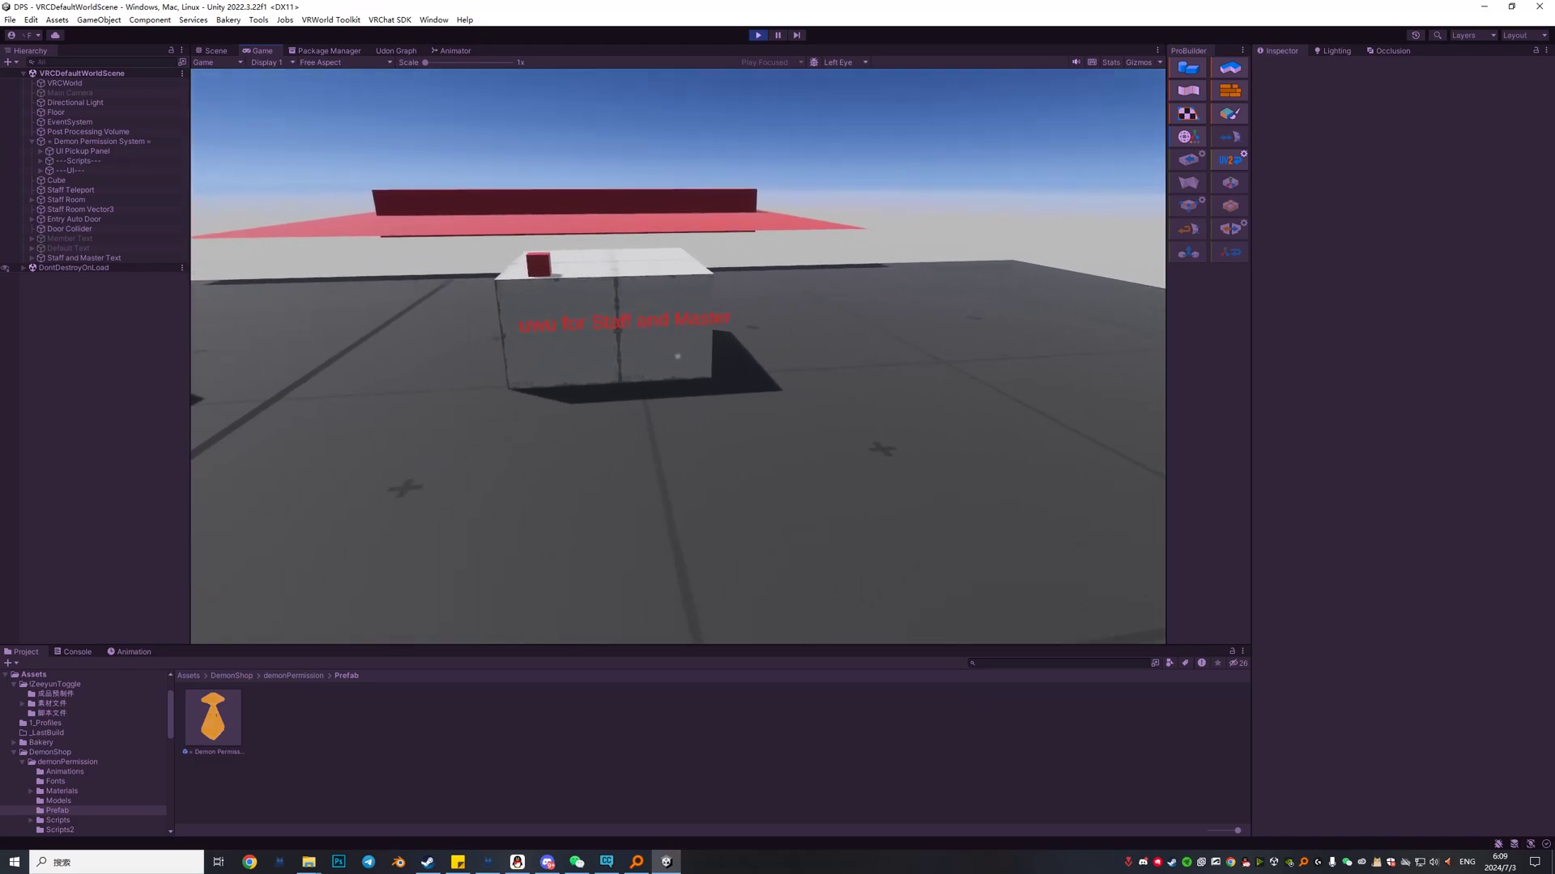
# Walk between the player list board and the white block to compare them with the master role, and exit play mode
pyautogui.press('w')
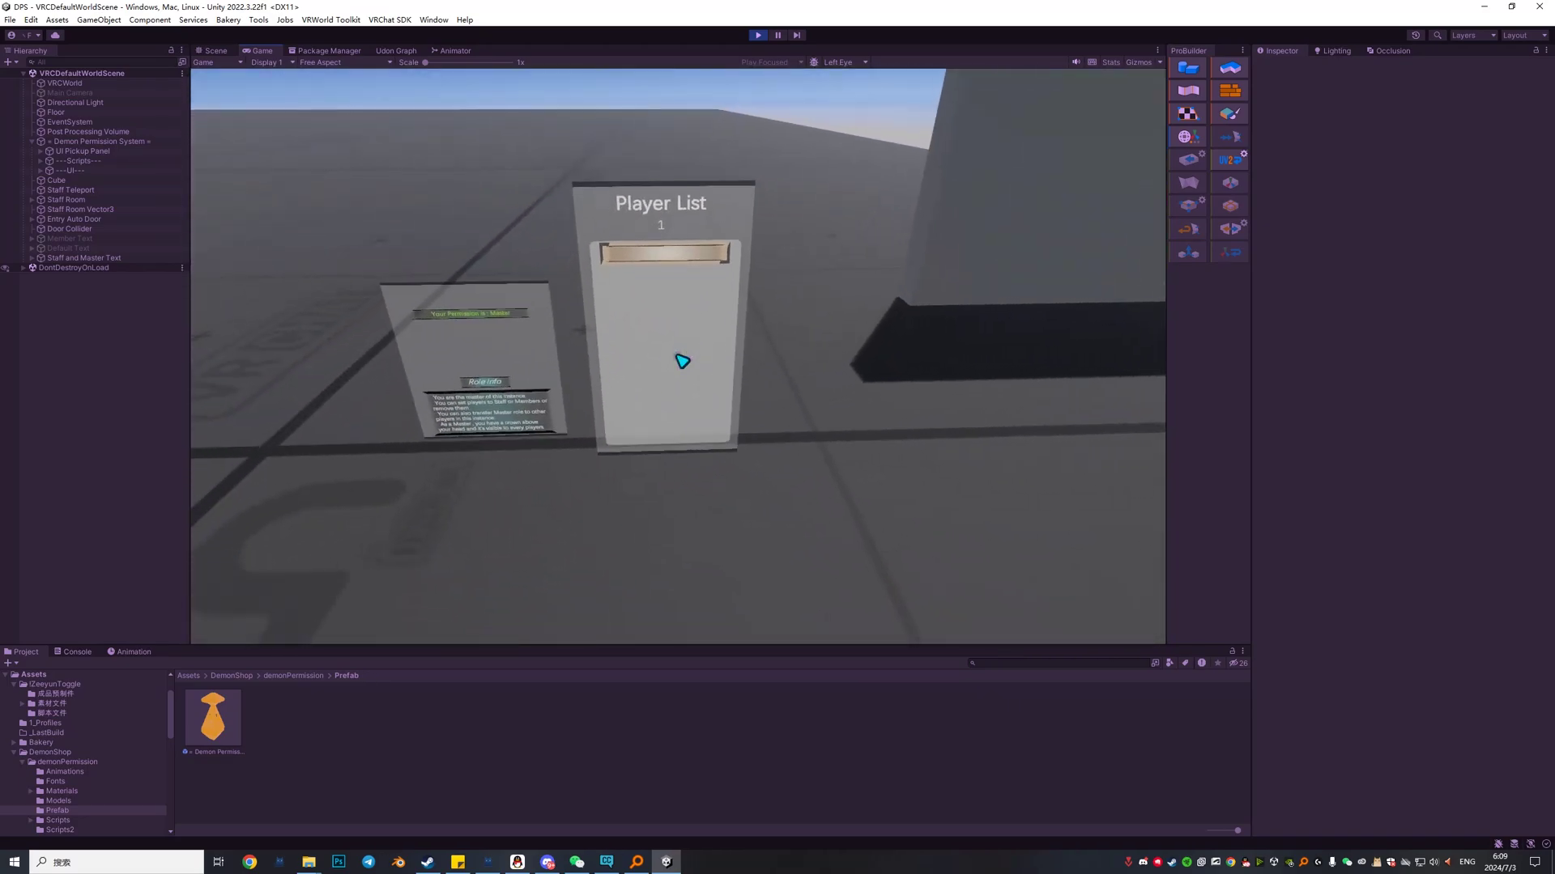
pyautogui.press('w')
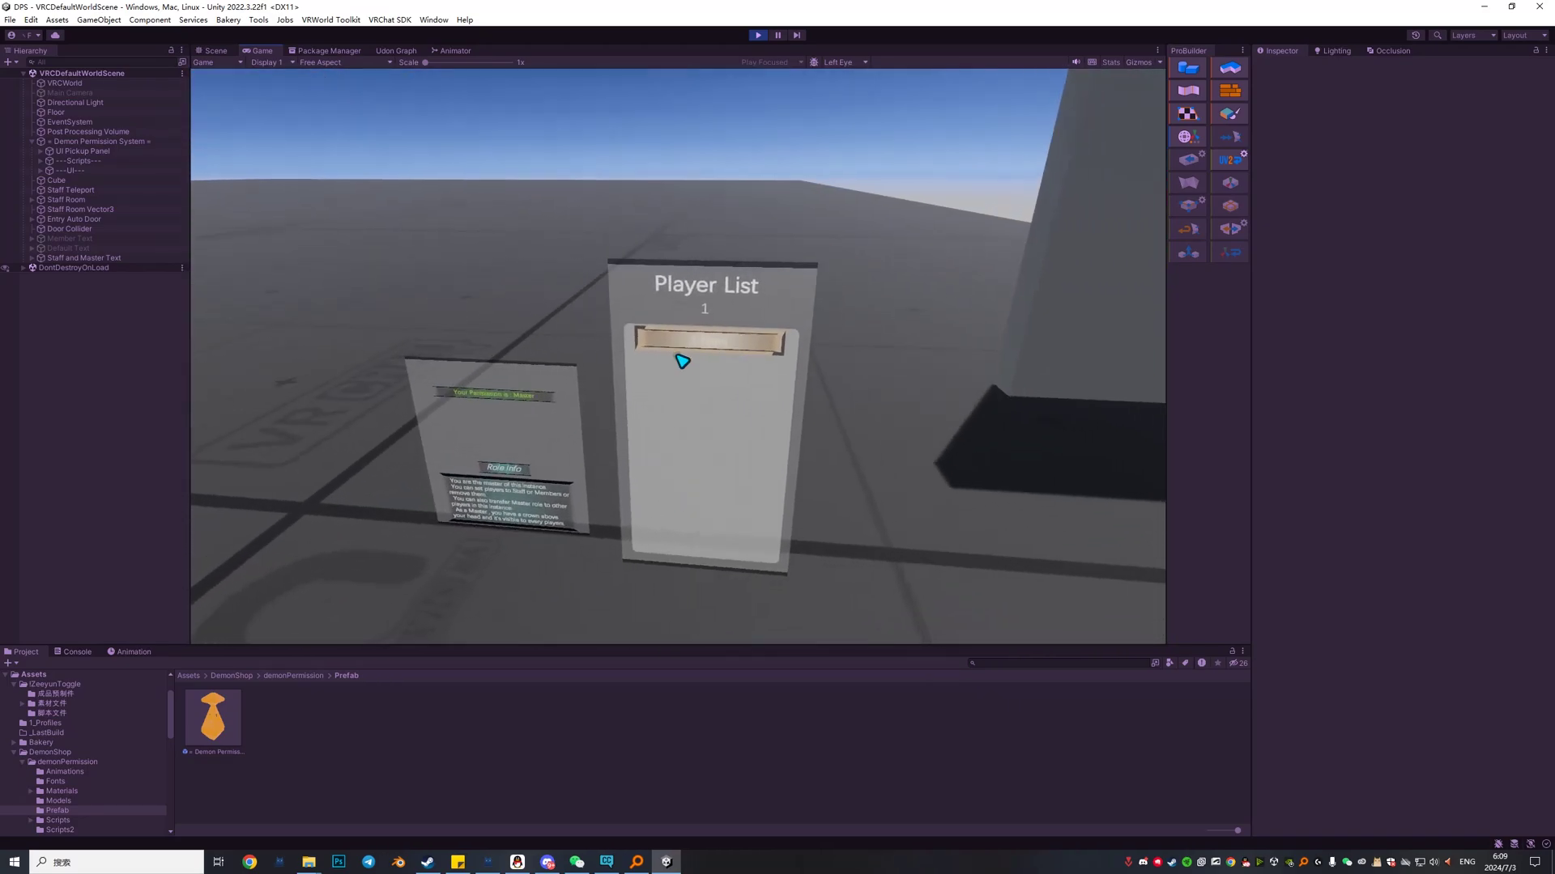
pyautogui.press('w')
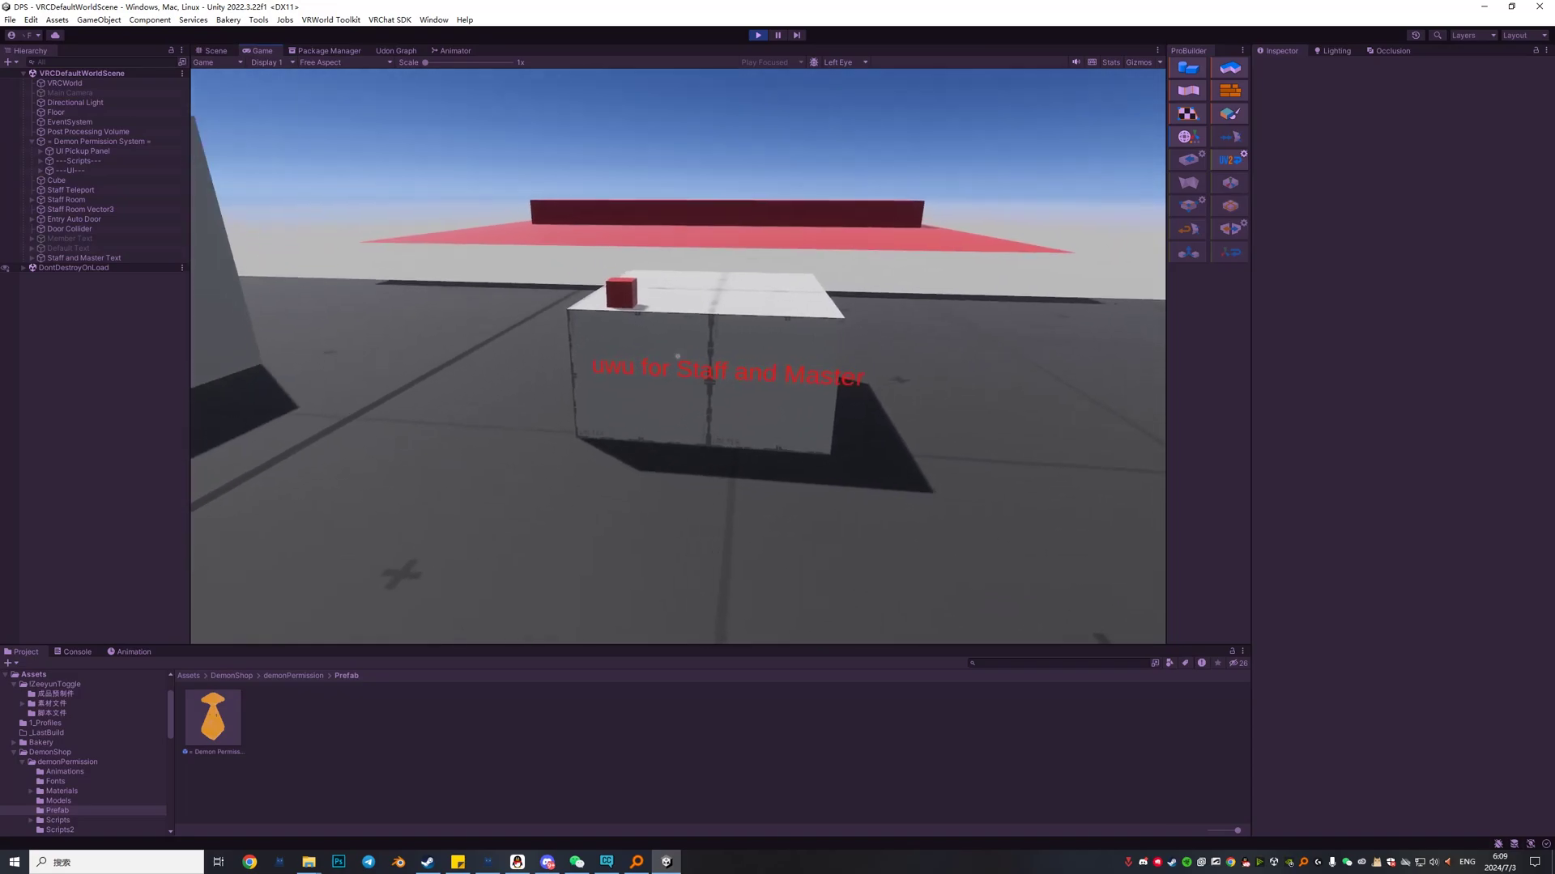
pyautogui.press('a')
pyautogui.press('w')
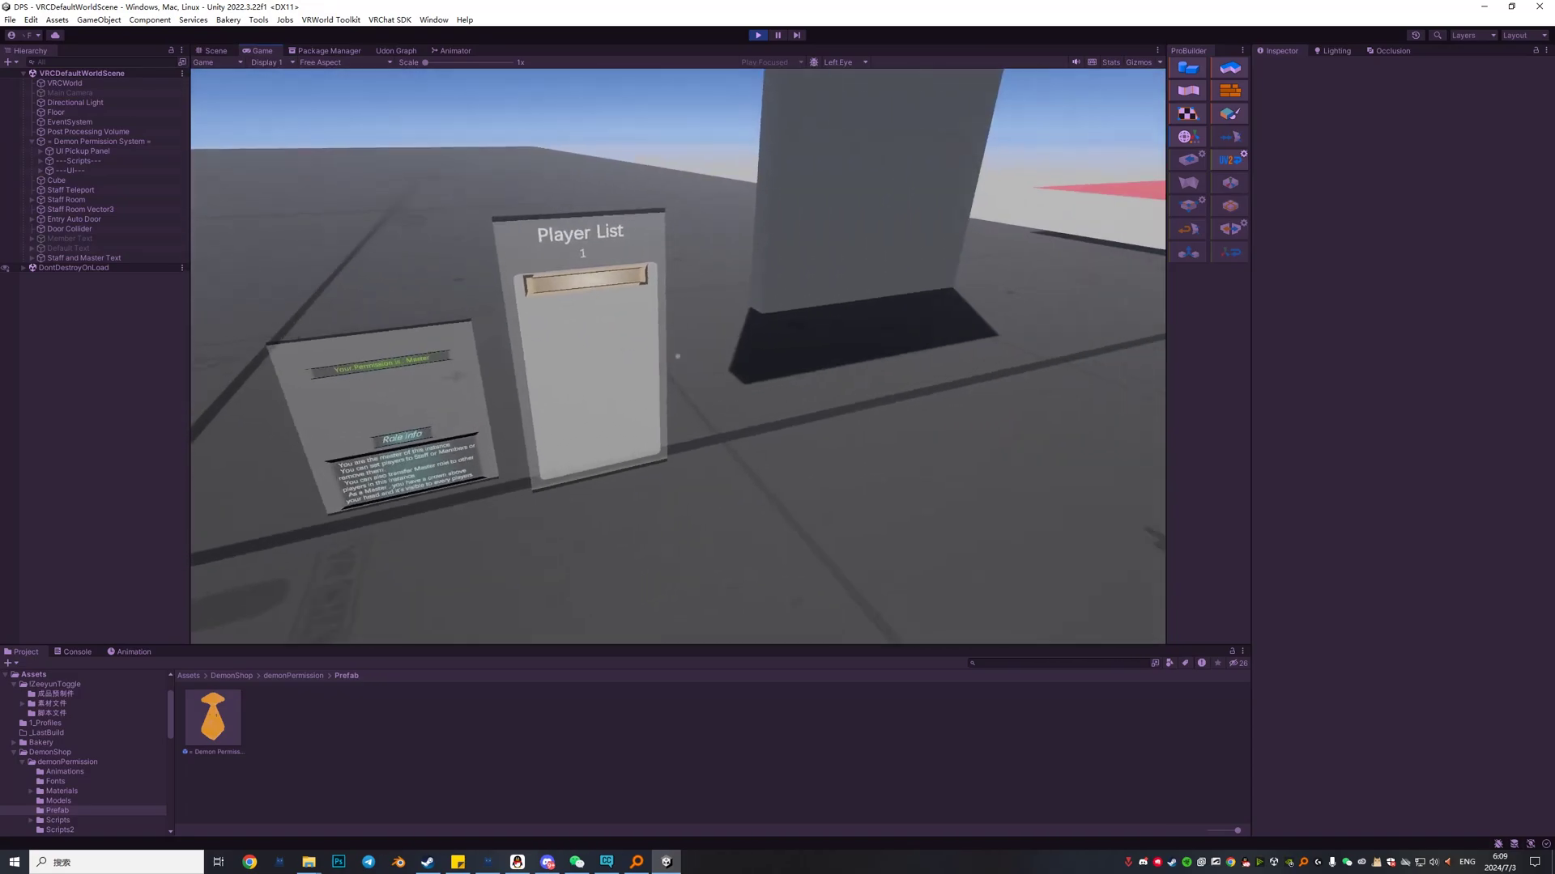
pyautogui.press('w')
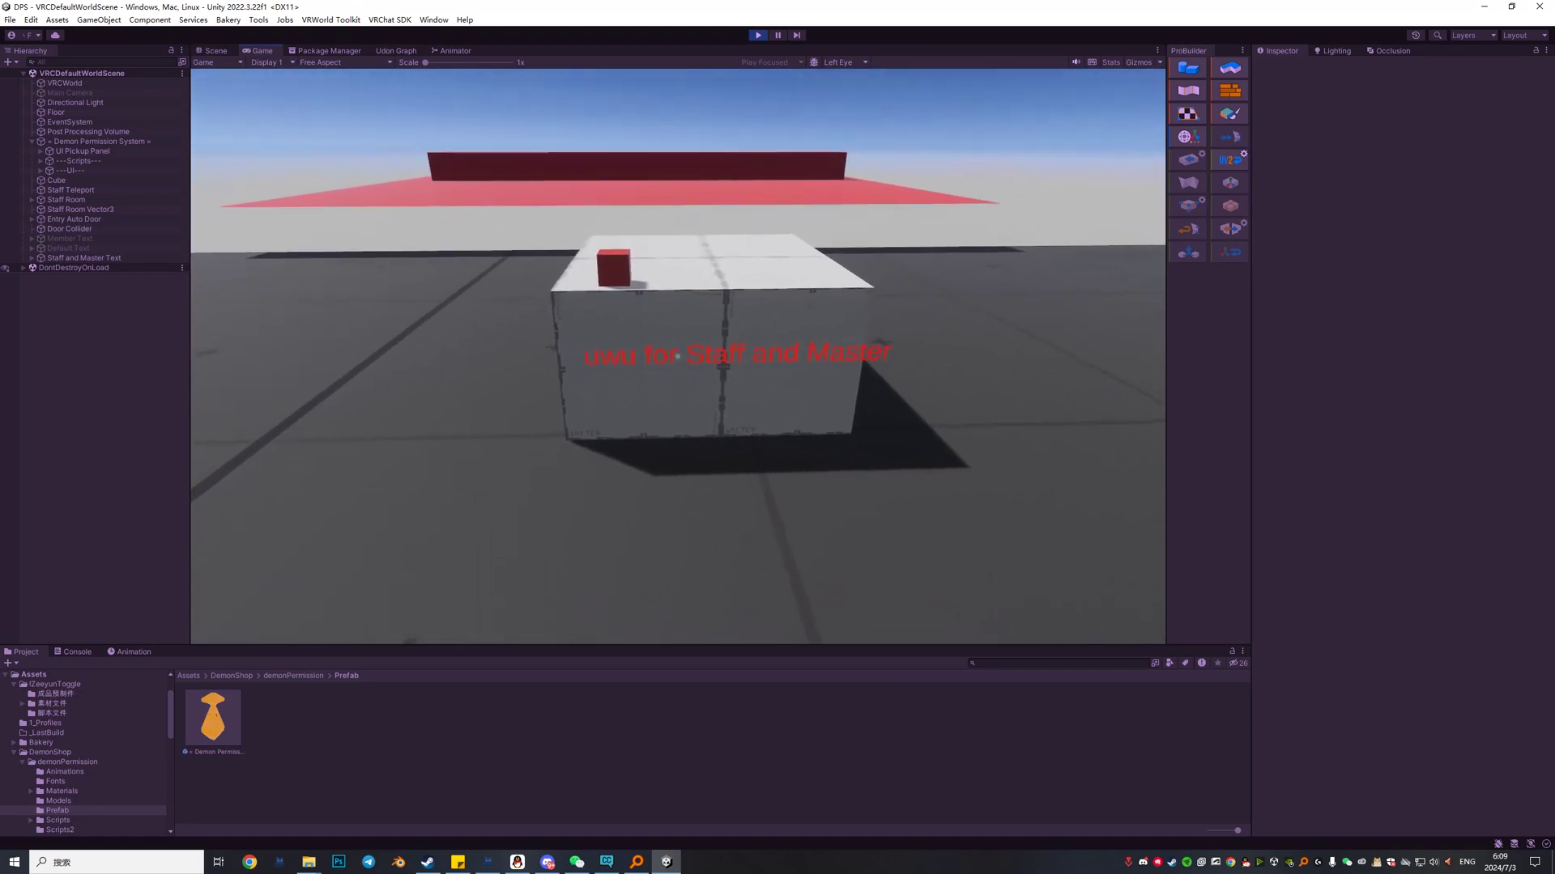
pyautogui.press('Escape')
pyautogui.click(758, 34)
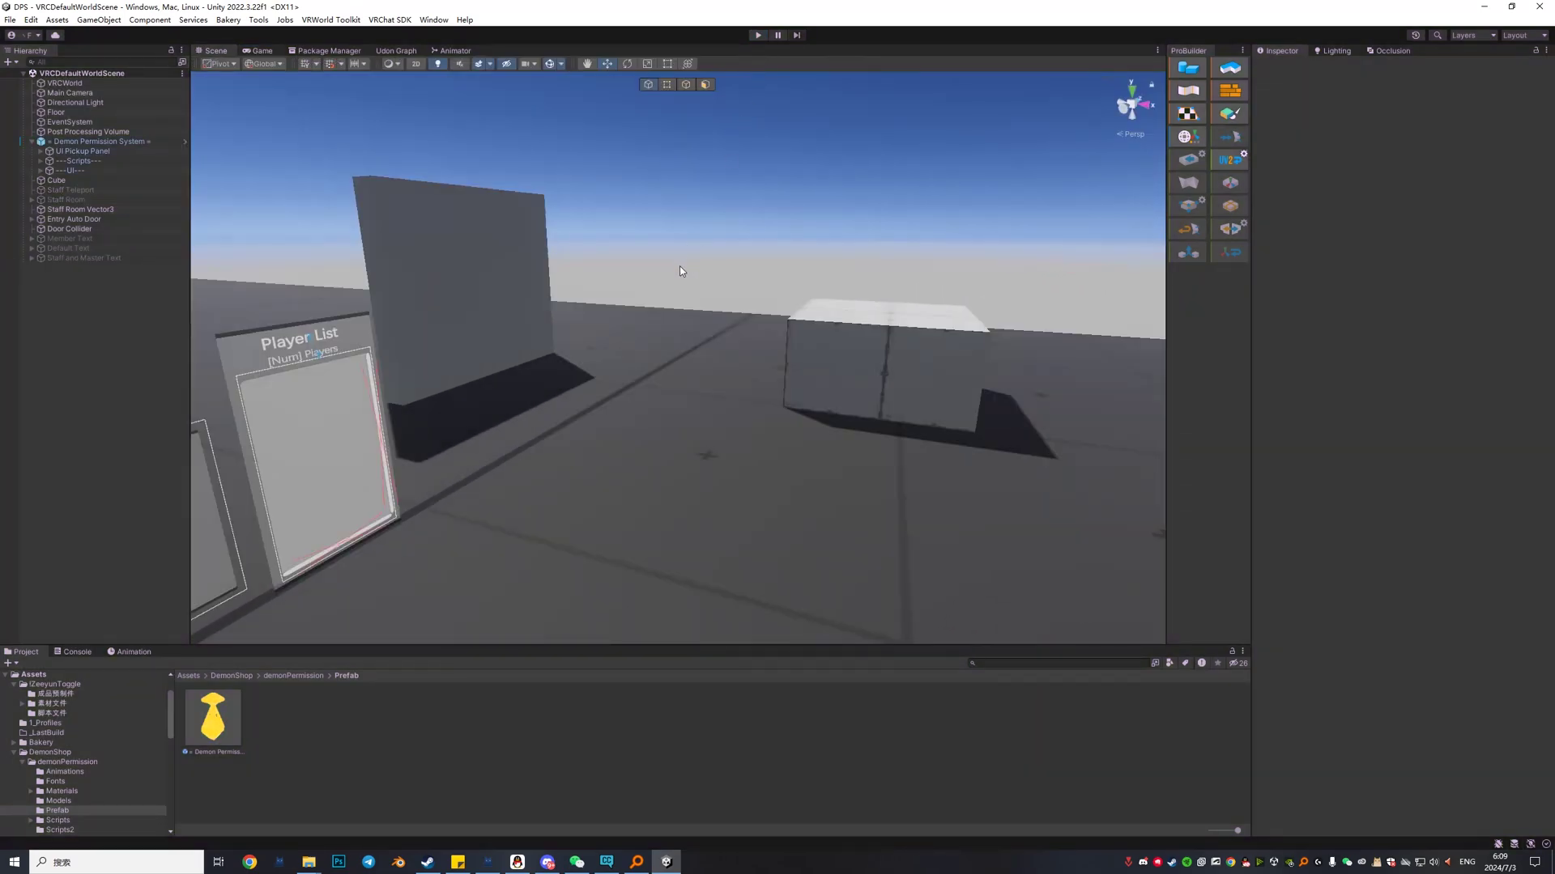
# Preview the Door Close animation of Entry Auto Door and turn the animation preview off
pyautogui.press('s')
pyautogui.moveTo(679, 303); pyautogui.dragTo(629, 372, button='right')
pyautogui.click(628, 372)
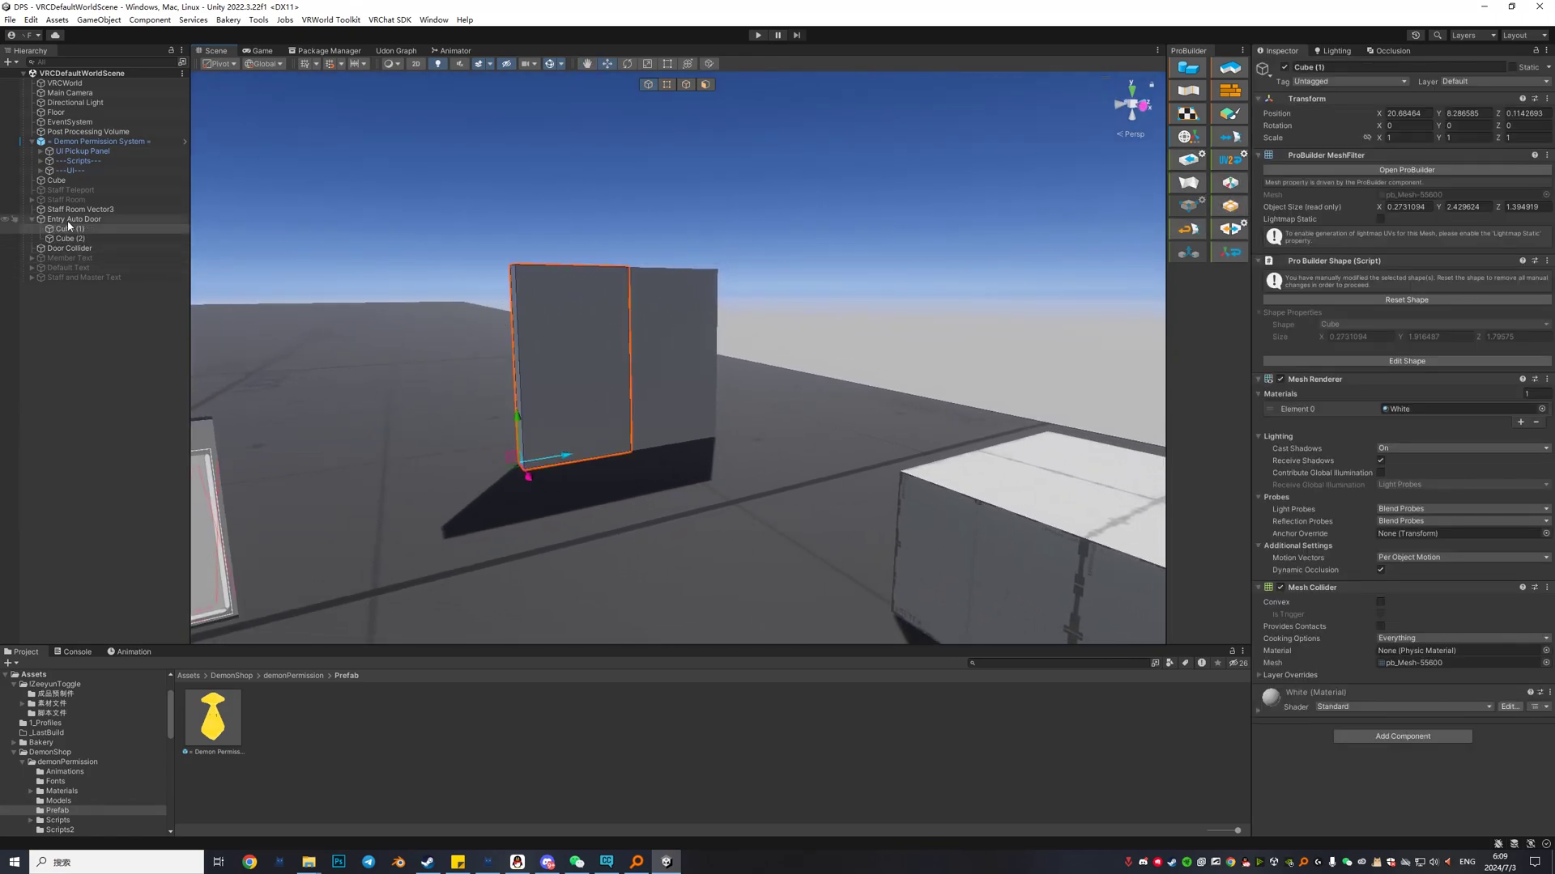
pyautogui.click(24, 218)
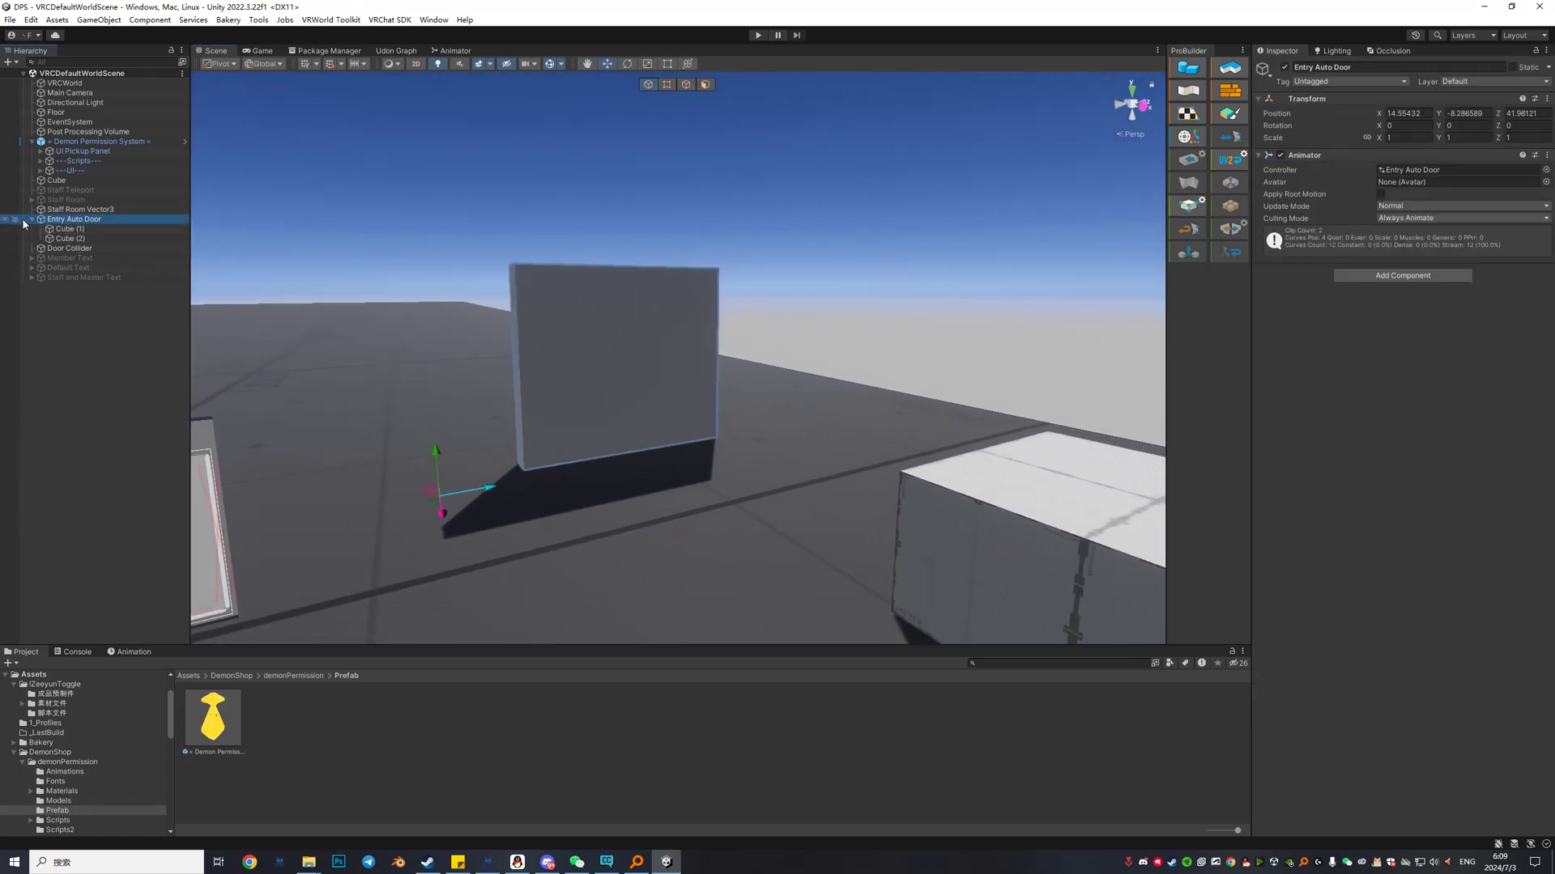
pyautogui.click(115, 655)
pyautogui.moveTo(356, 664); pyautogui.dragTo(246, 647)
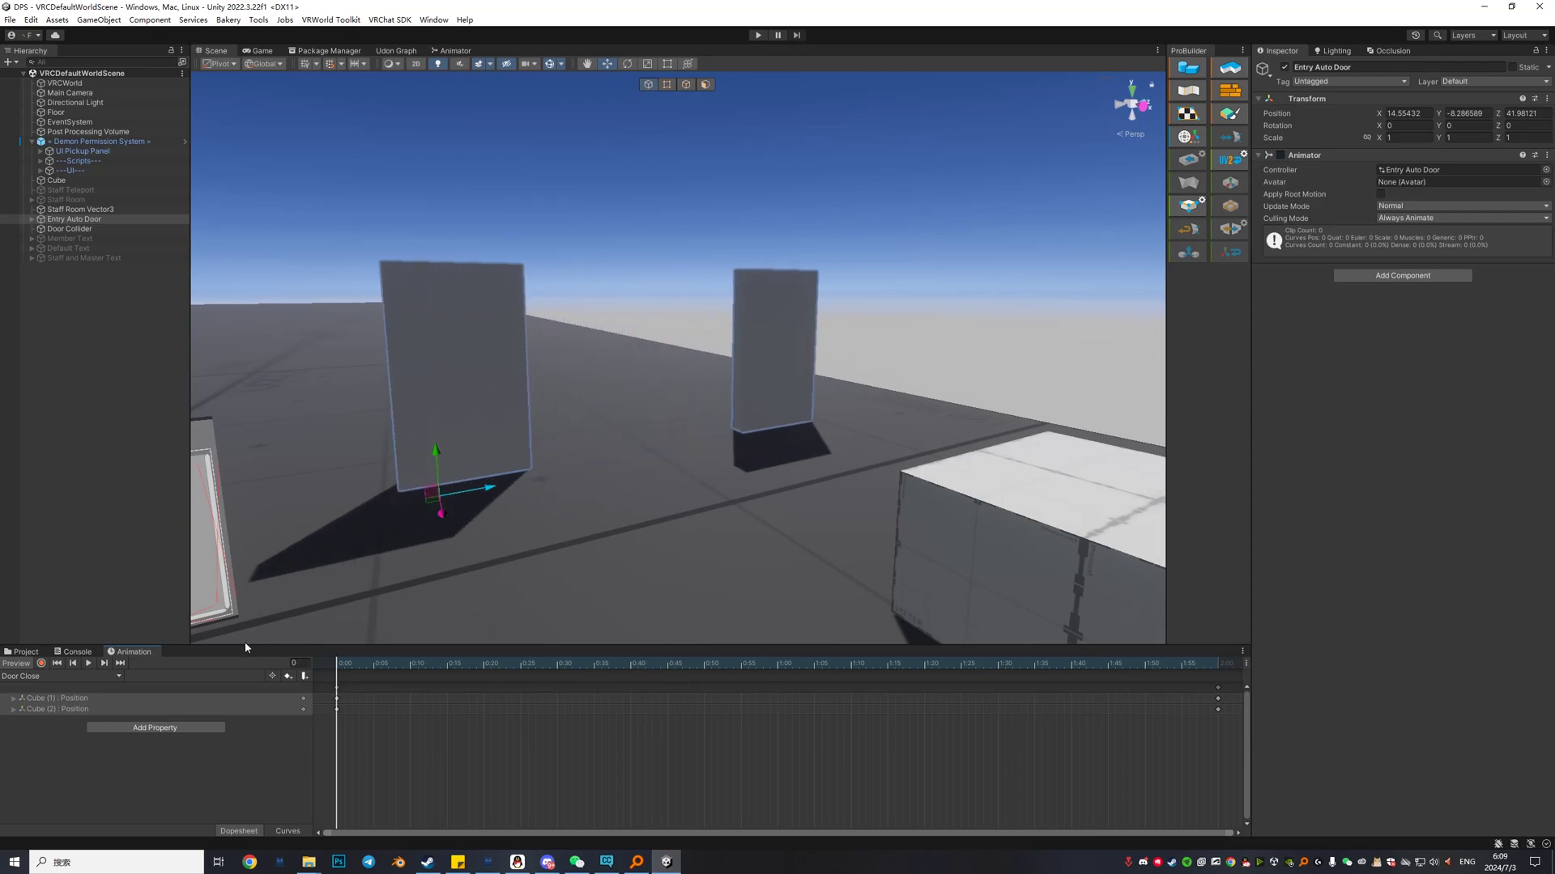
pyautogui.click(26, 653)
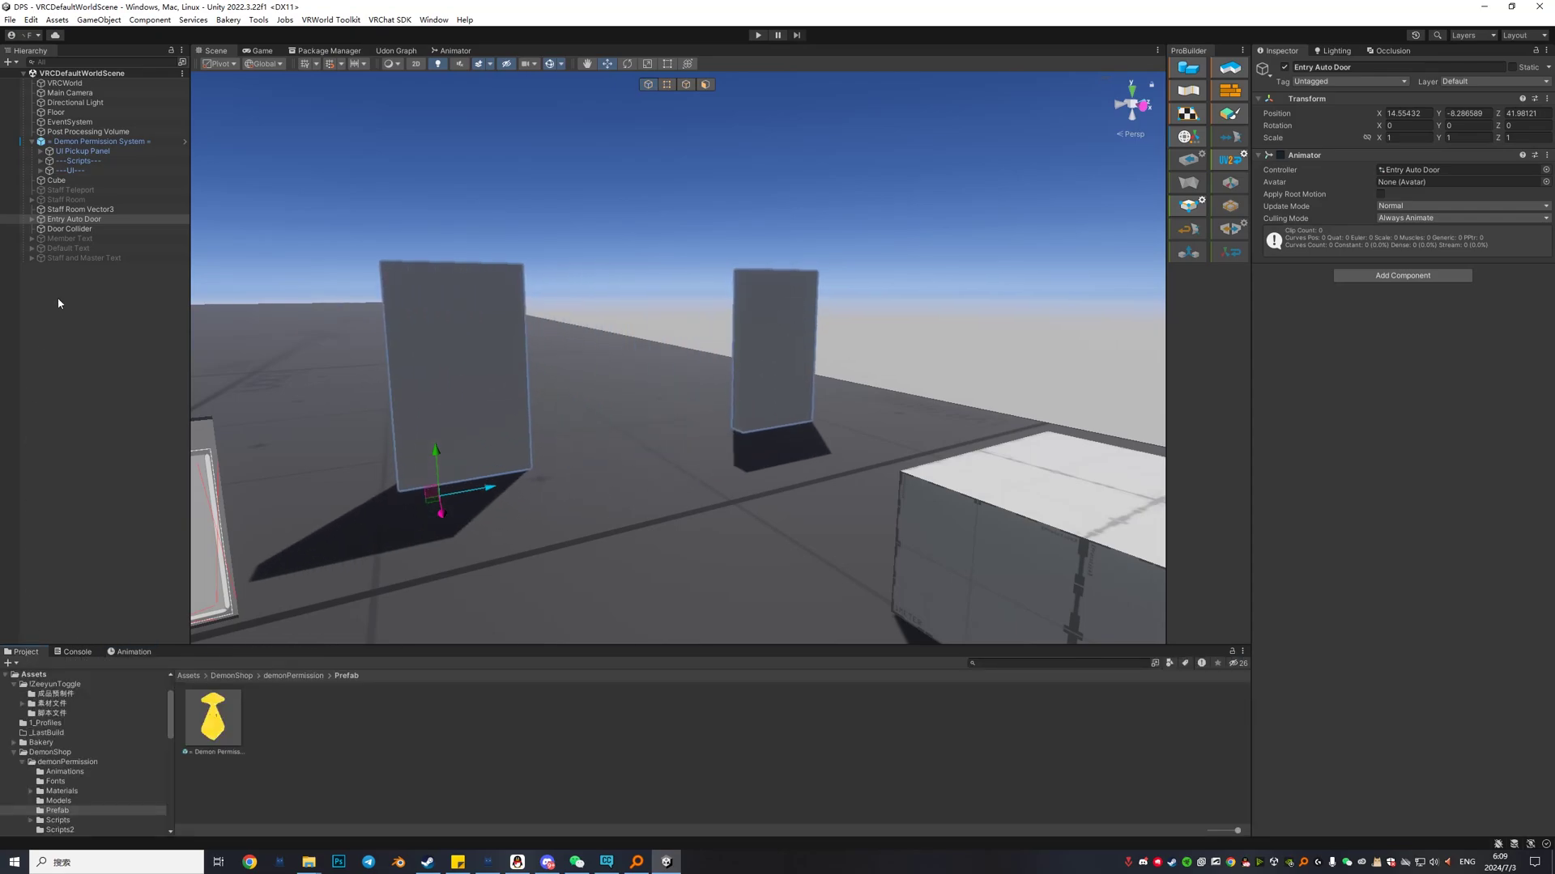
pyautogui.click(129, 652)
pyautogui.click(12, 666)
pyautogui.click(26, 653)
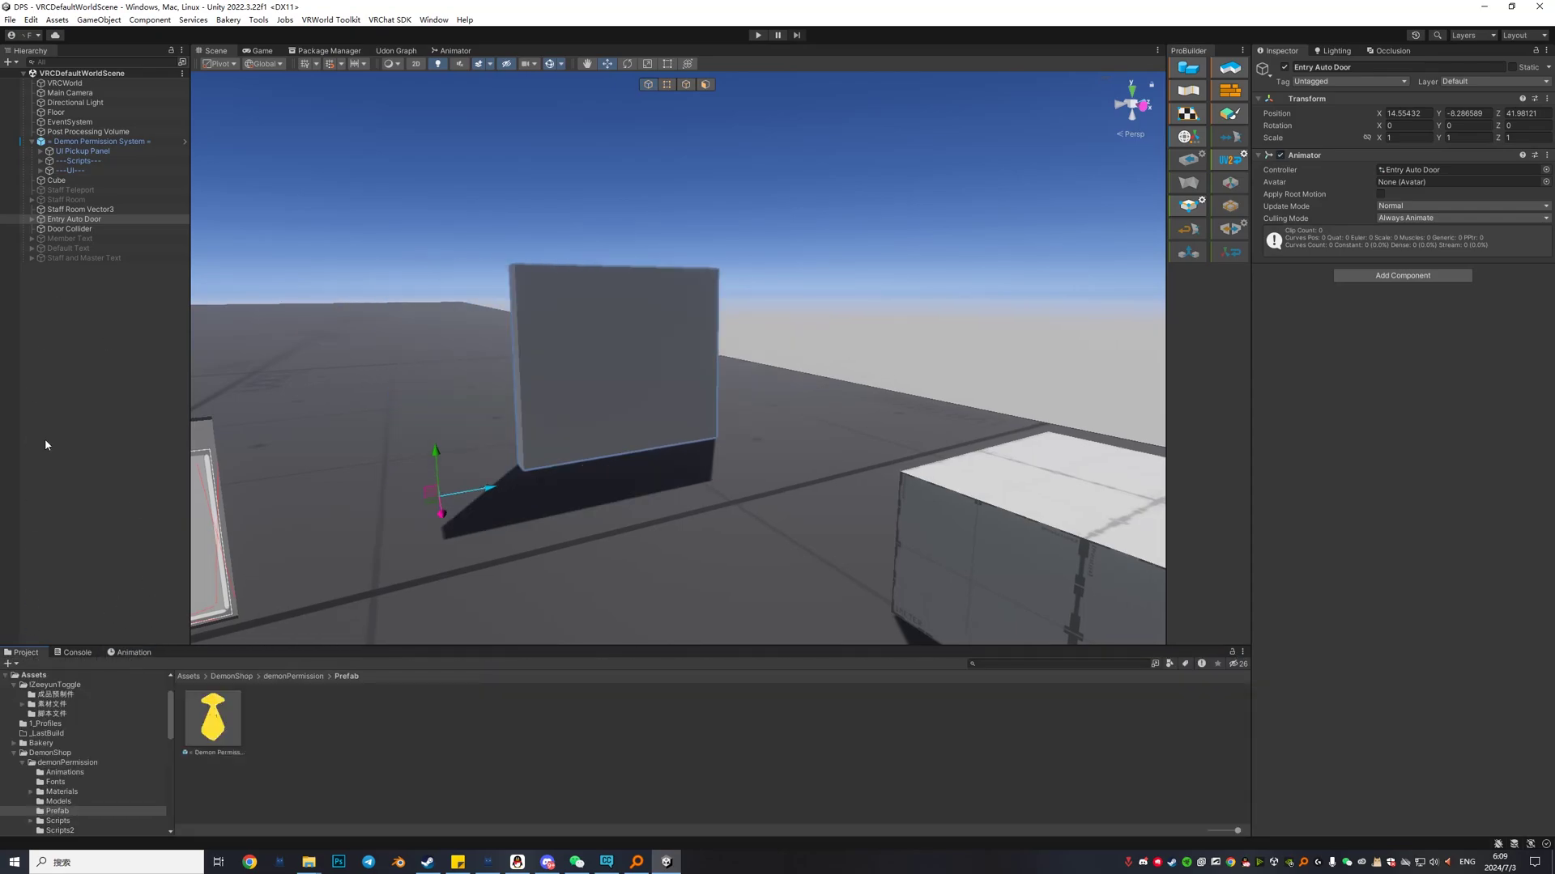
# Select Door Collider and examine its trigger box around the door from several angles, along with its AutoDoor Udon Behaviour settings
pyautogui.click(91, 229)
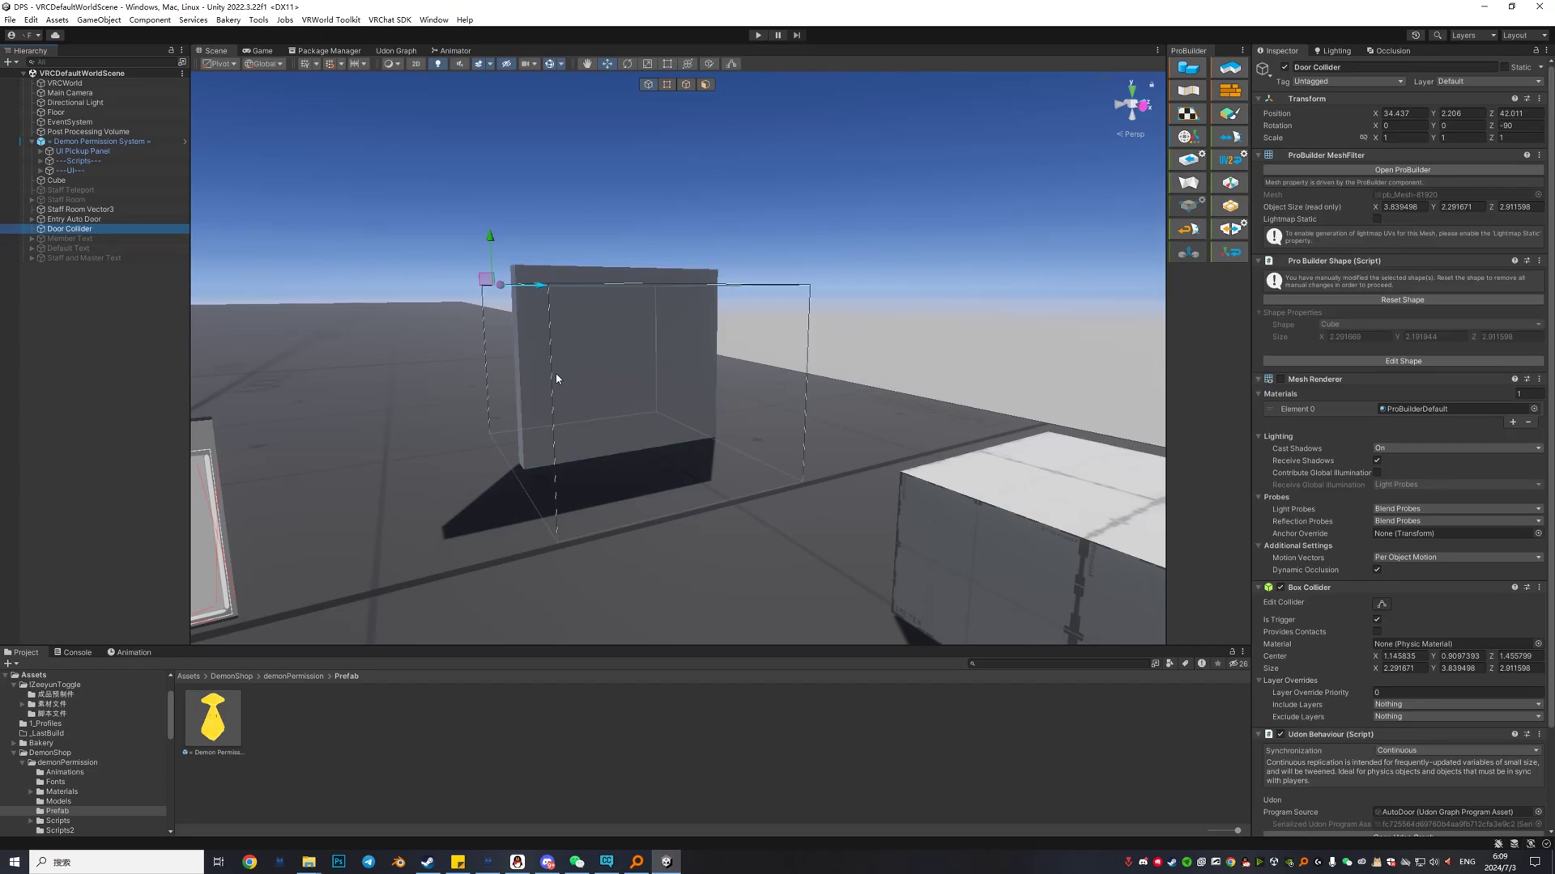
pyautogui.press('a')
pyautogui.moveTo(556, 379); pyautogui.dragTo(832, 427, button='right')
pyautogui.keyDown('alt'); pyautogui.moveTo(831, 425); pyautogui.dragTo(536, 331); pyautogui.keyUp('alt')
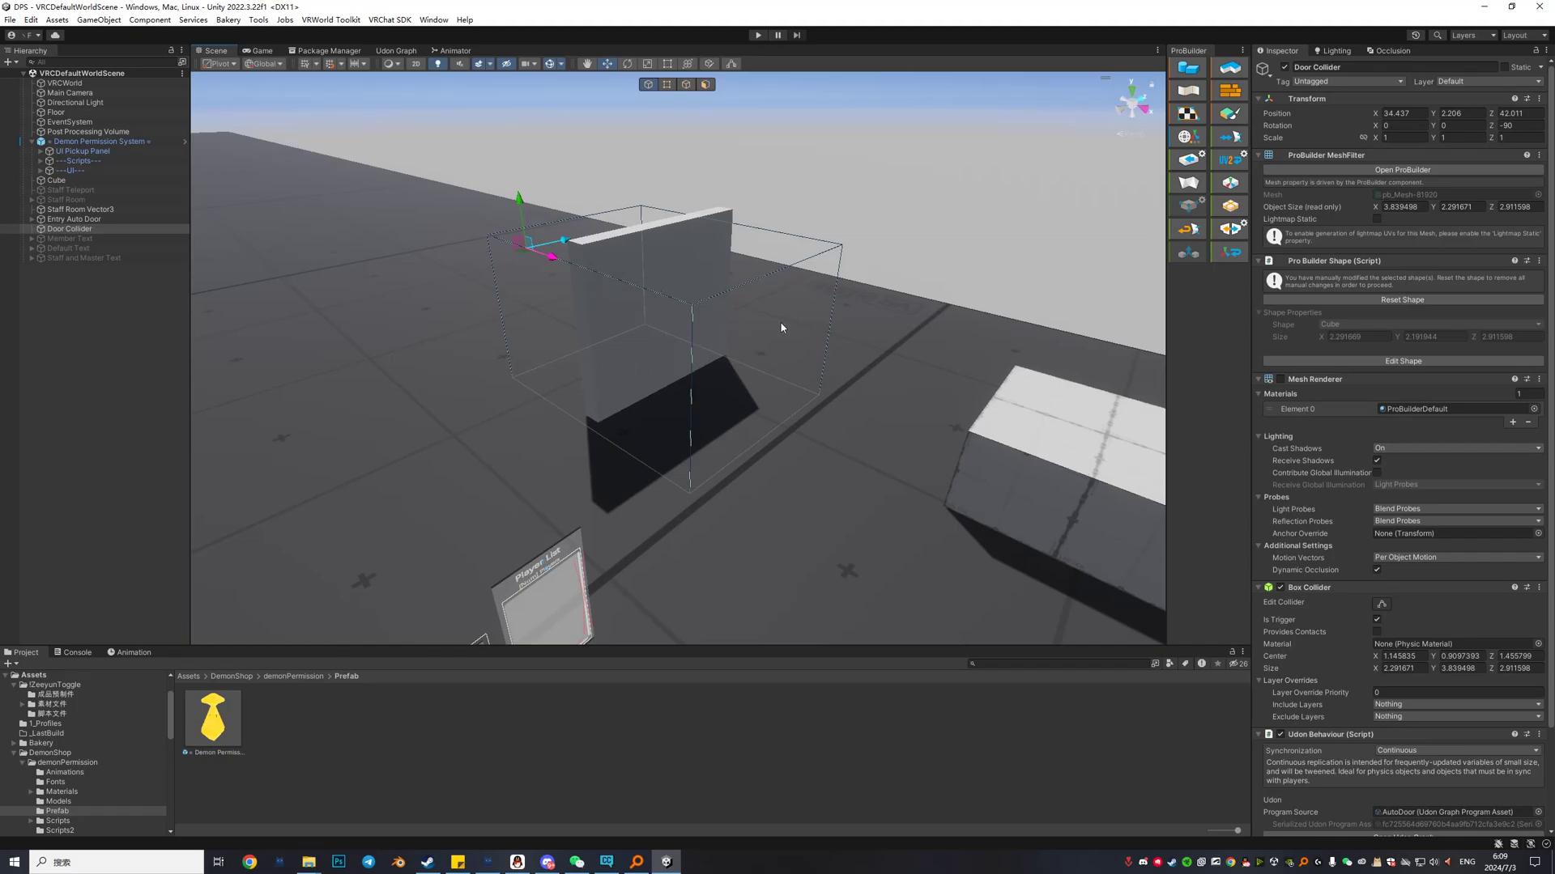
pyautogui.keyDown('alt'); pyautogui.moveTo(782, 328); pyautogui.dragTo(576, 299); pyautogui.keyUp('alt')
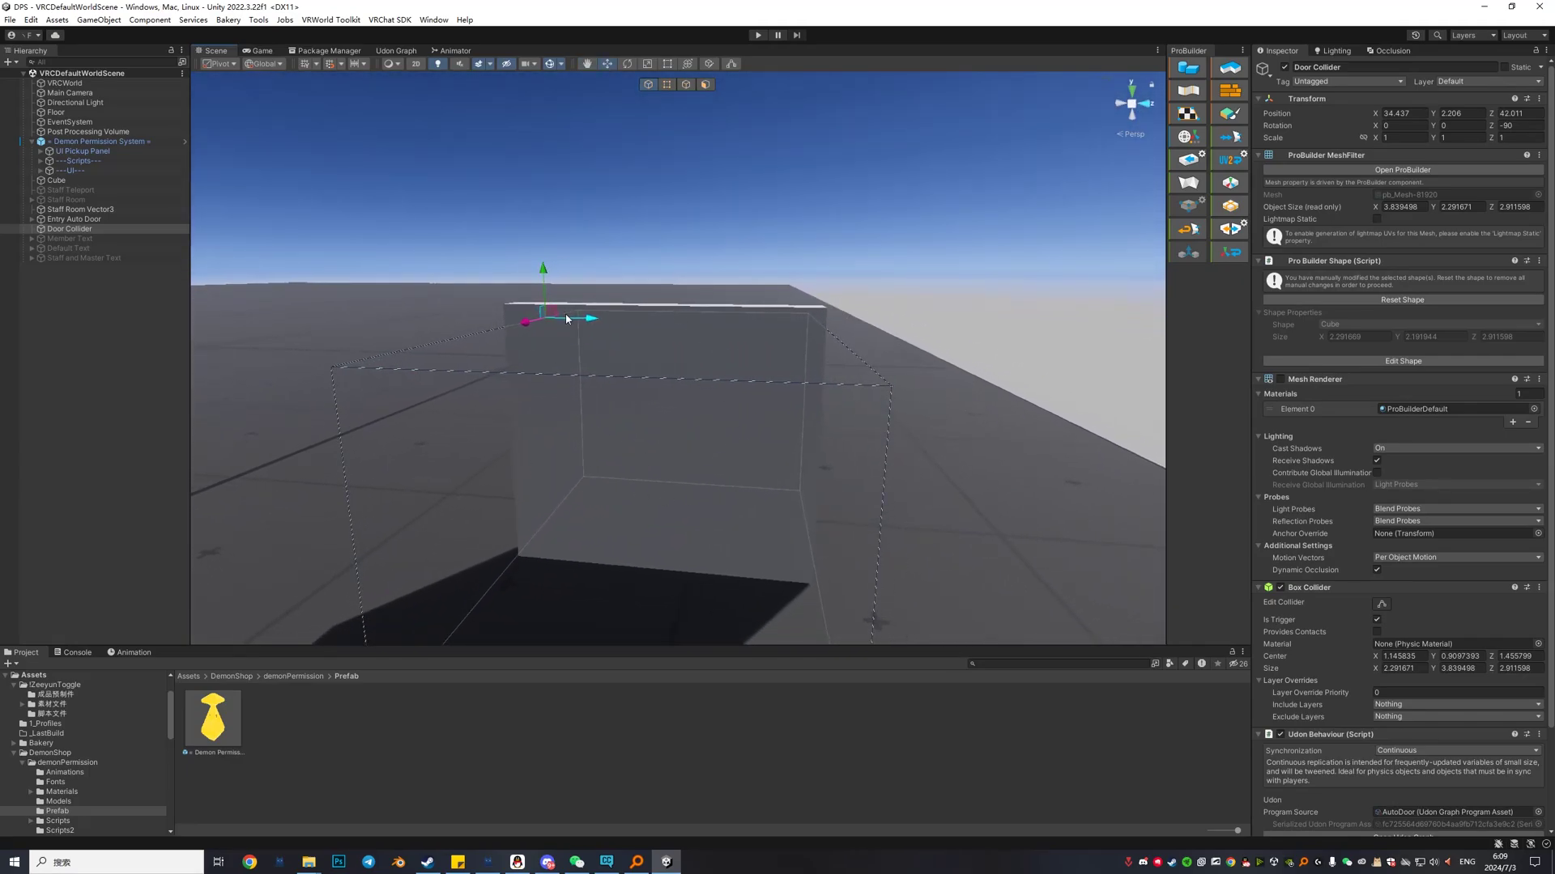
pyautogui.moveTo(624, 447); pyautogui.dragTo(807, 471, button='right')
pyautogui.press('s')
pyautogui.keyDown('alt'); pyautogui.moveTo(806, 469); pyautogui.dragTo(842, 477); pyautogui.keyUp('alt')
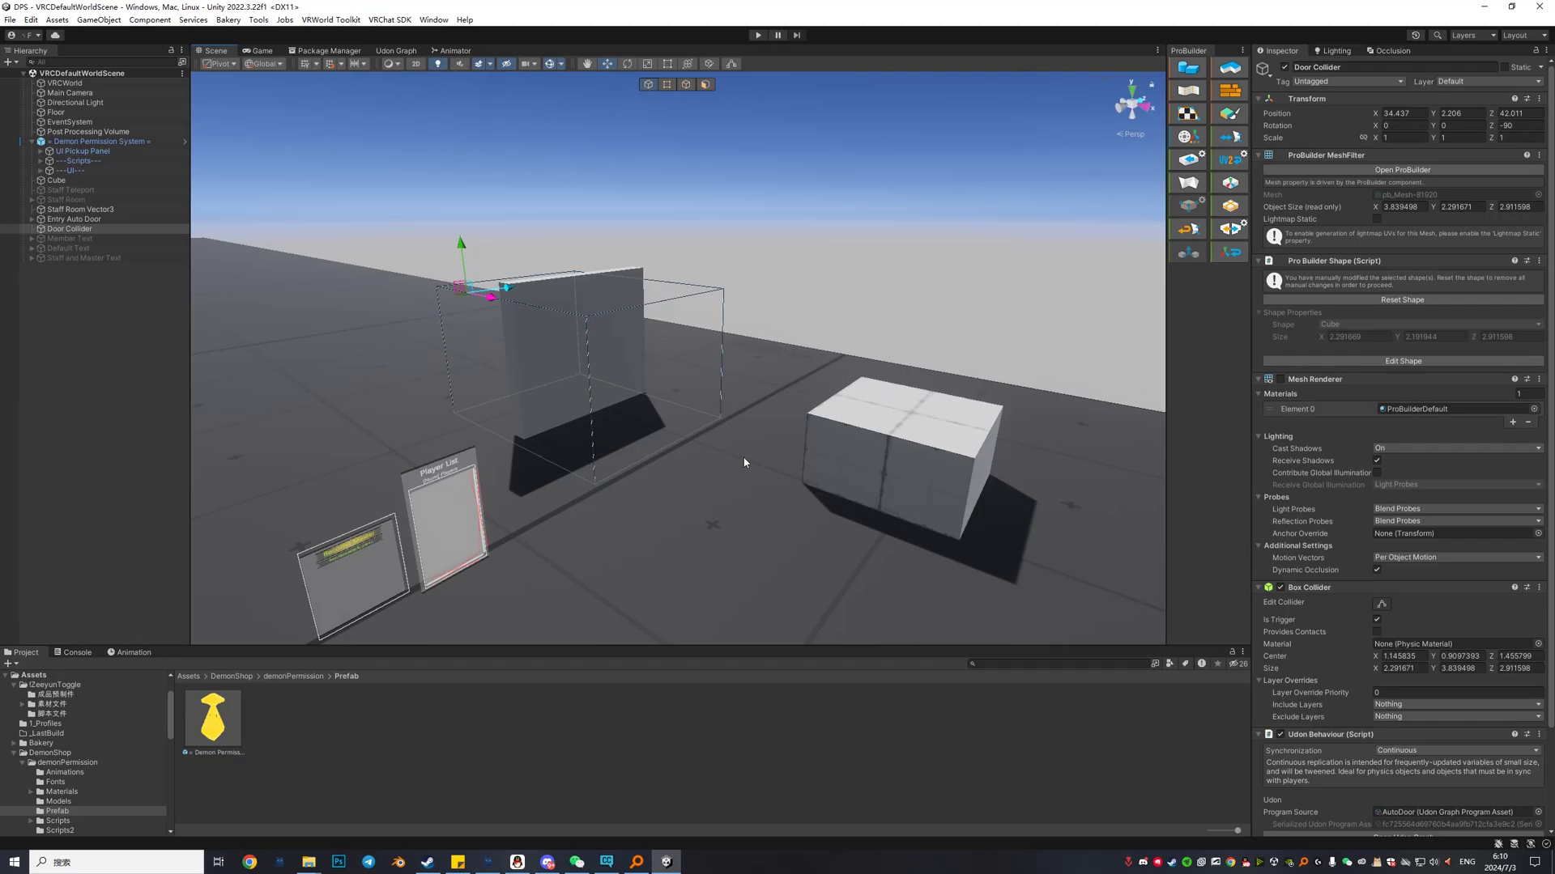
pyautogui.moveTo(539, 468); pyautogui.dragTo(512, 490, button='right')
pyautogui.press('w')
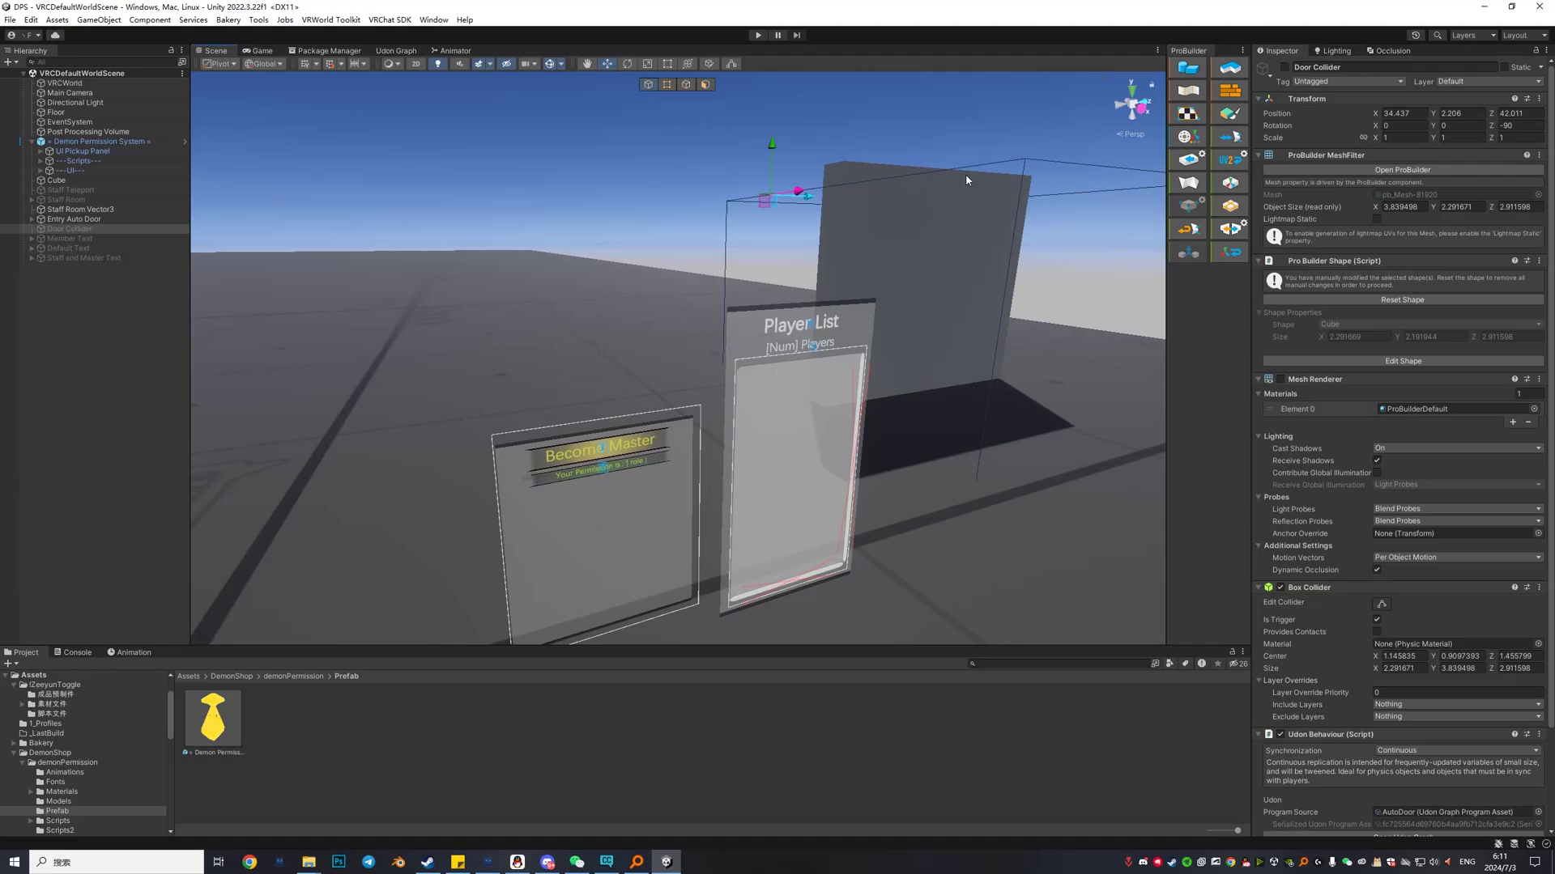
pyautogui.scroll(-3, 1446, 424)
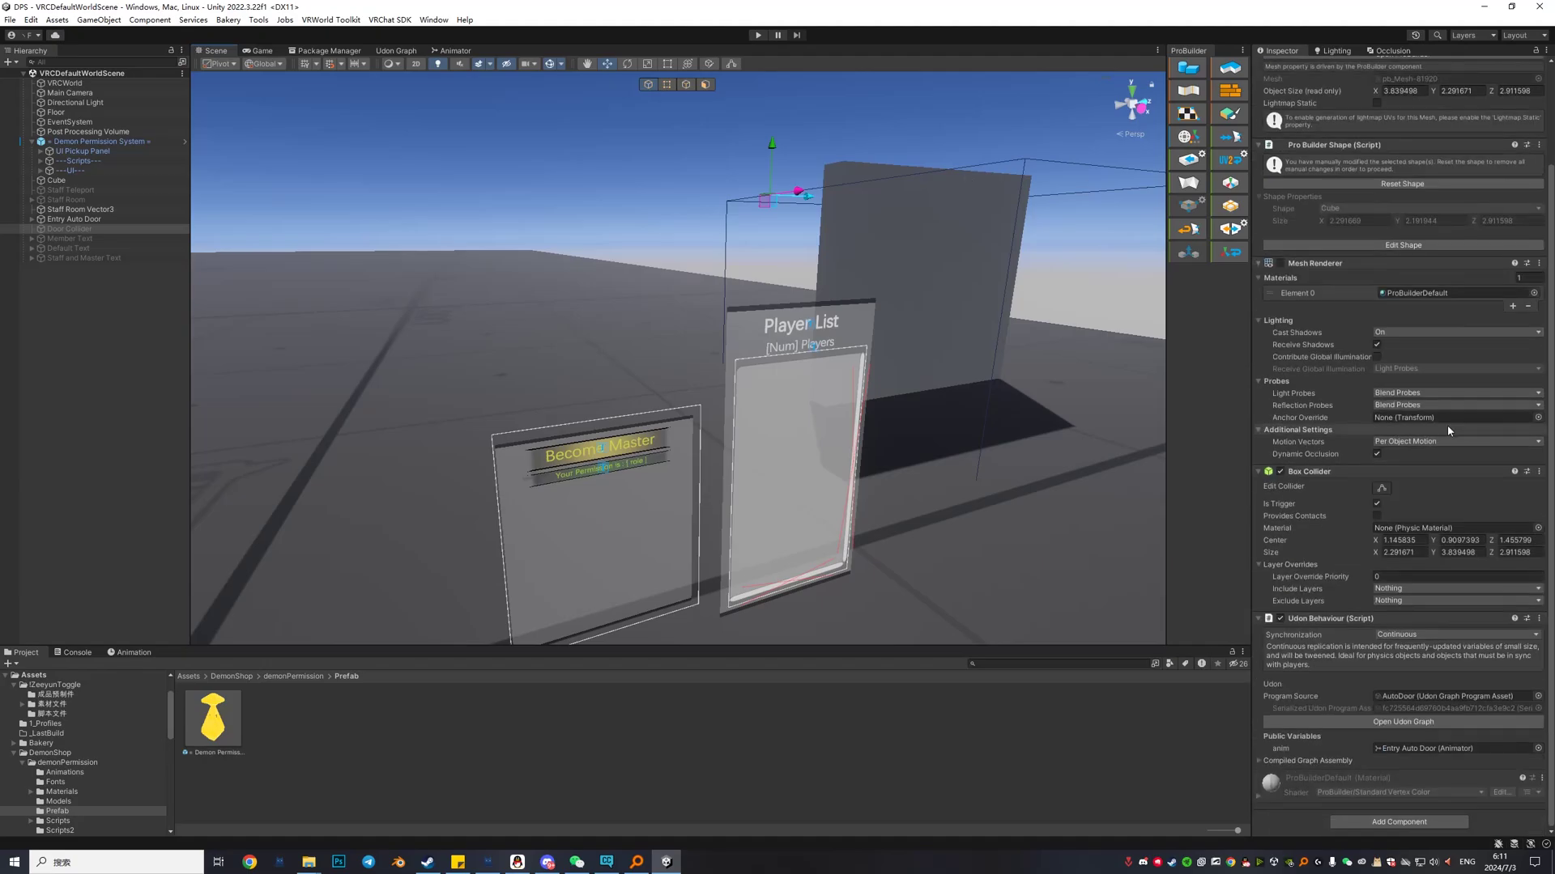
pyautogui.scroll(3, 1475, 594)
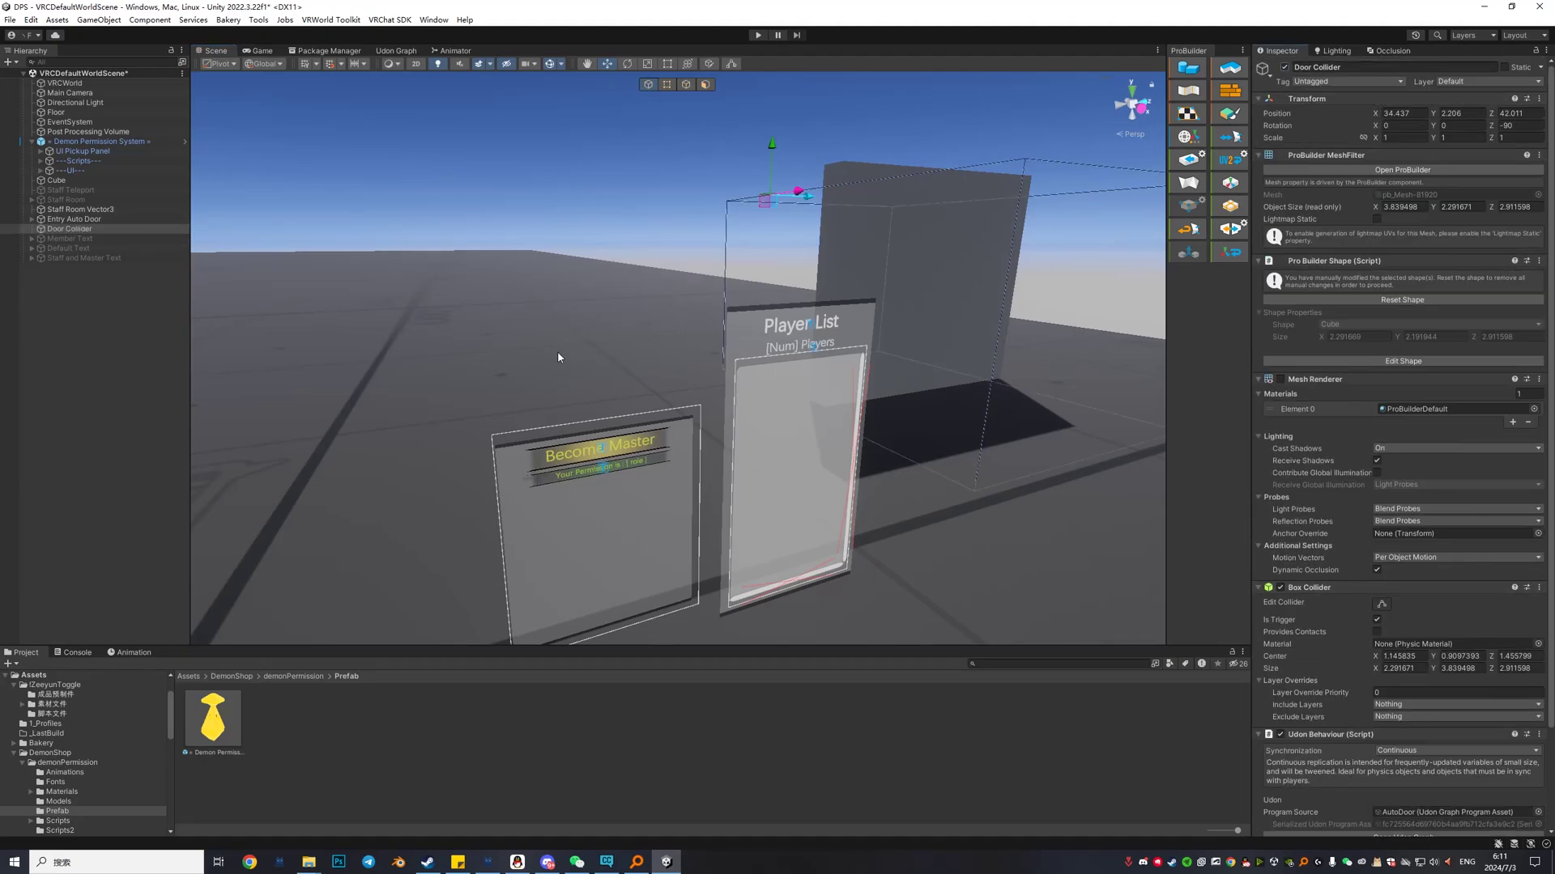
# Remove Door Collider from Objects To Active For Member in the Demon Permission System
pyautogui.moveTo(557, 353); pyautogui.dragTo(528, 327, button='right')
pyautogui.press('s')
pyautogui.click(140, 143)
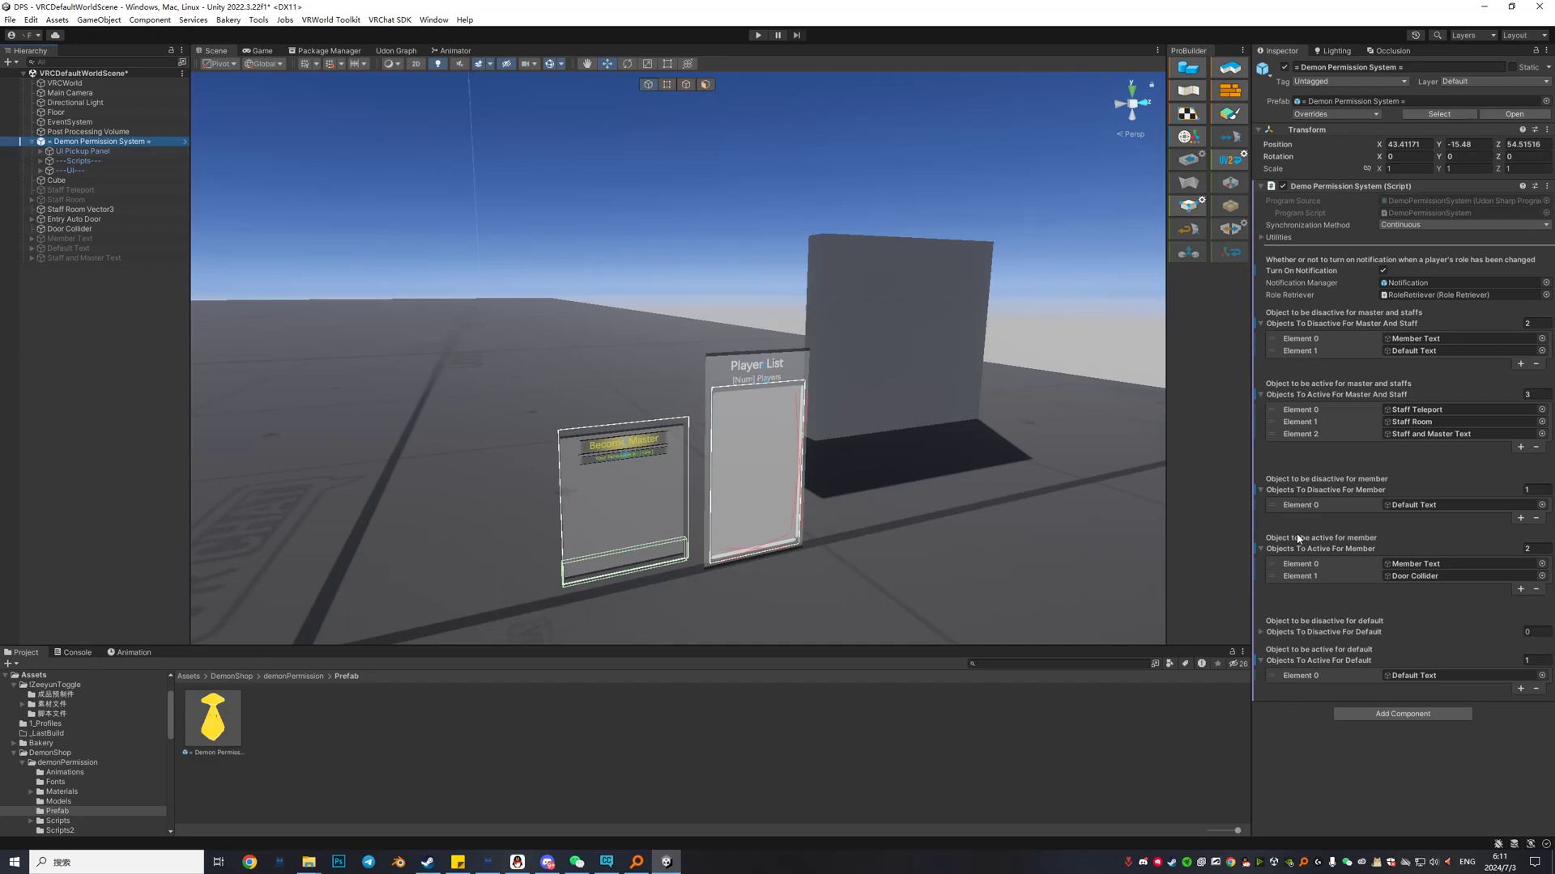
pyautogui.click(1536, 590)
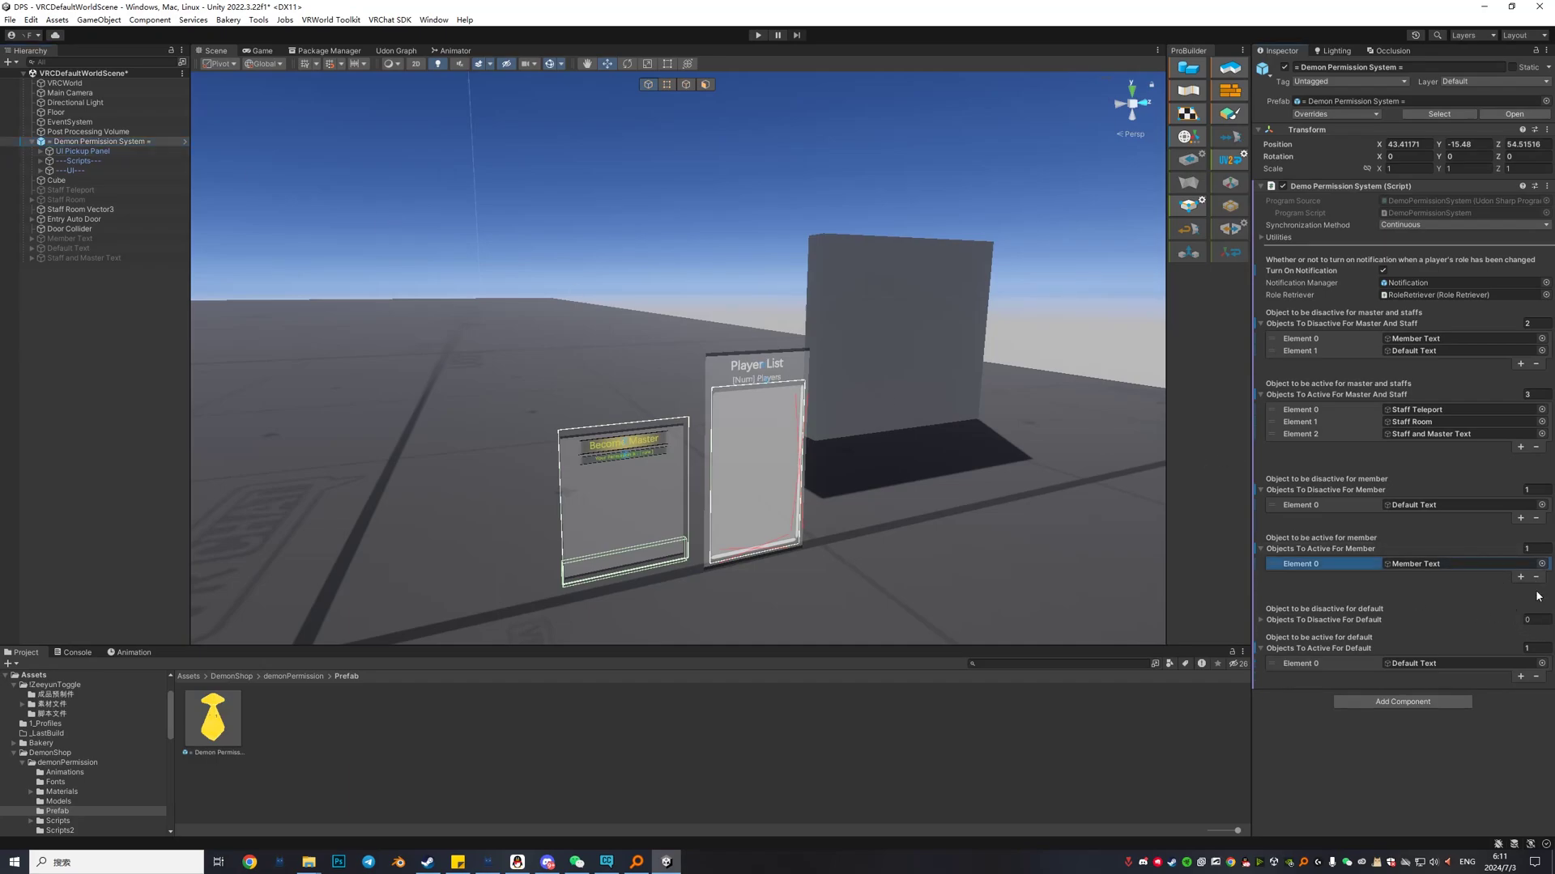
# Add Door Collider as an element of Objects To Disactive For Default and save the scene
pyautogui.click(1262, 619)
pyautogui.click(1521, 647)
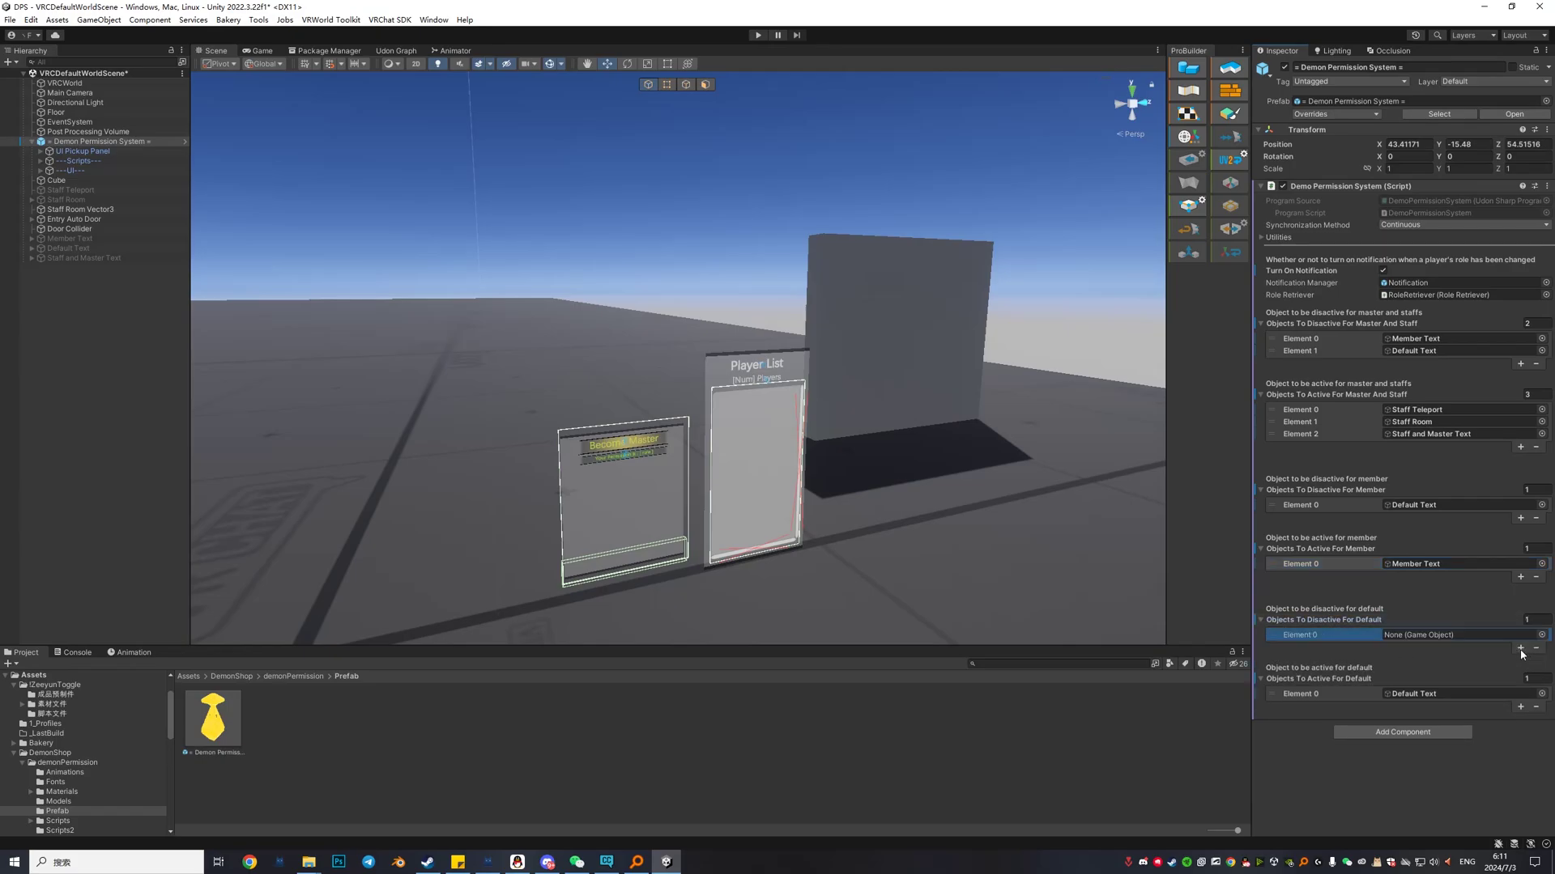
pyautogui.moveTo(80, 235); pyautogui.dragTo(705, 406)
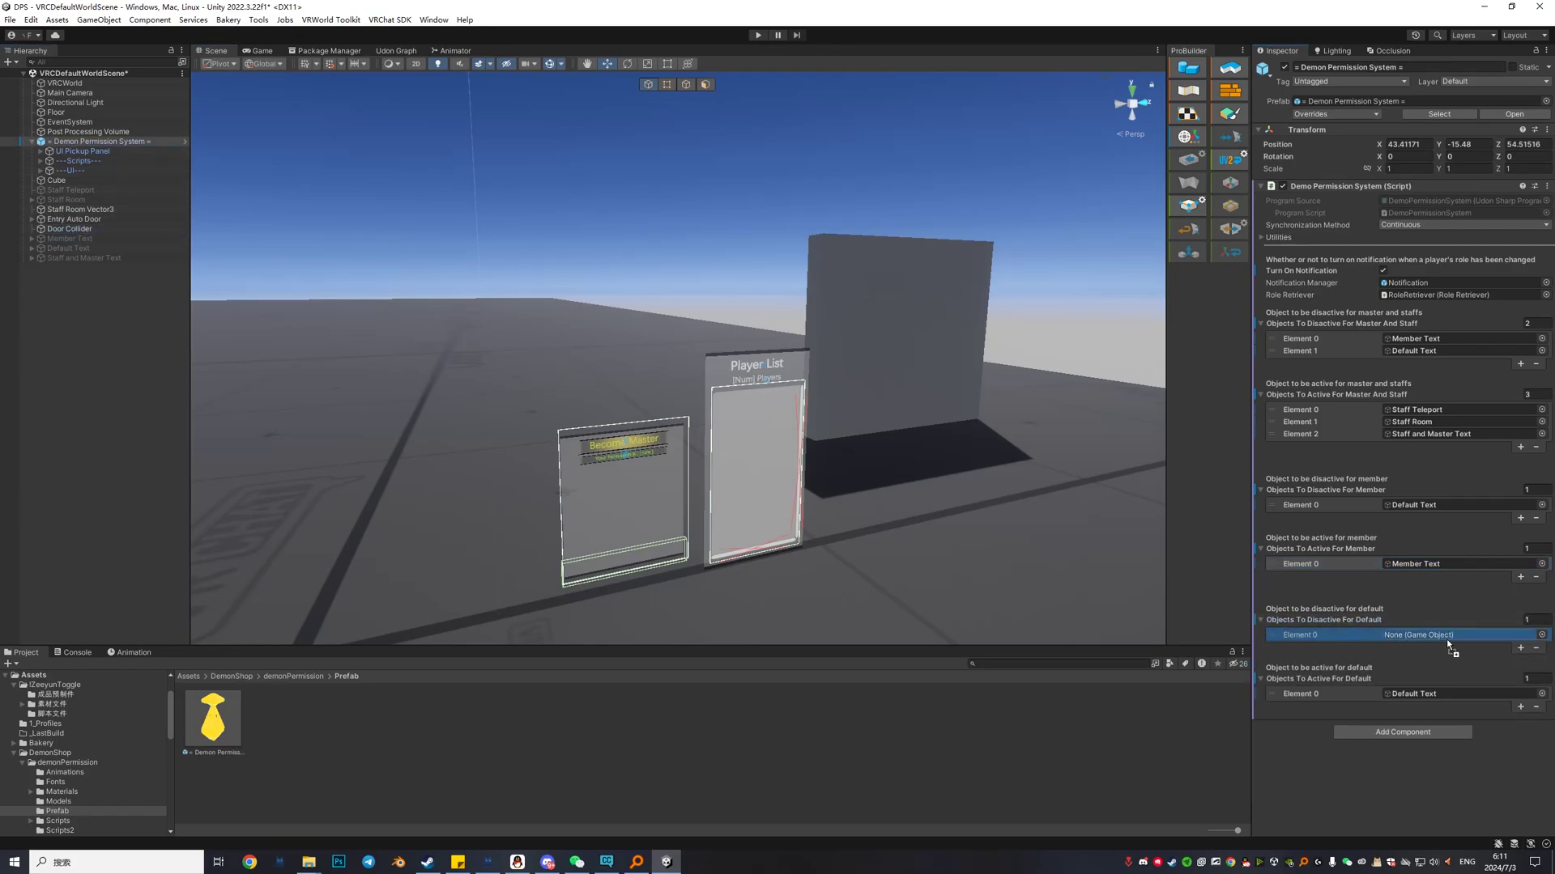
pyautogui.moveTo(1447, 639); pyautogui.dragTo(1446, 635)
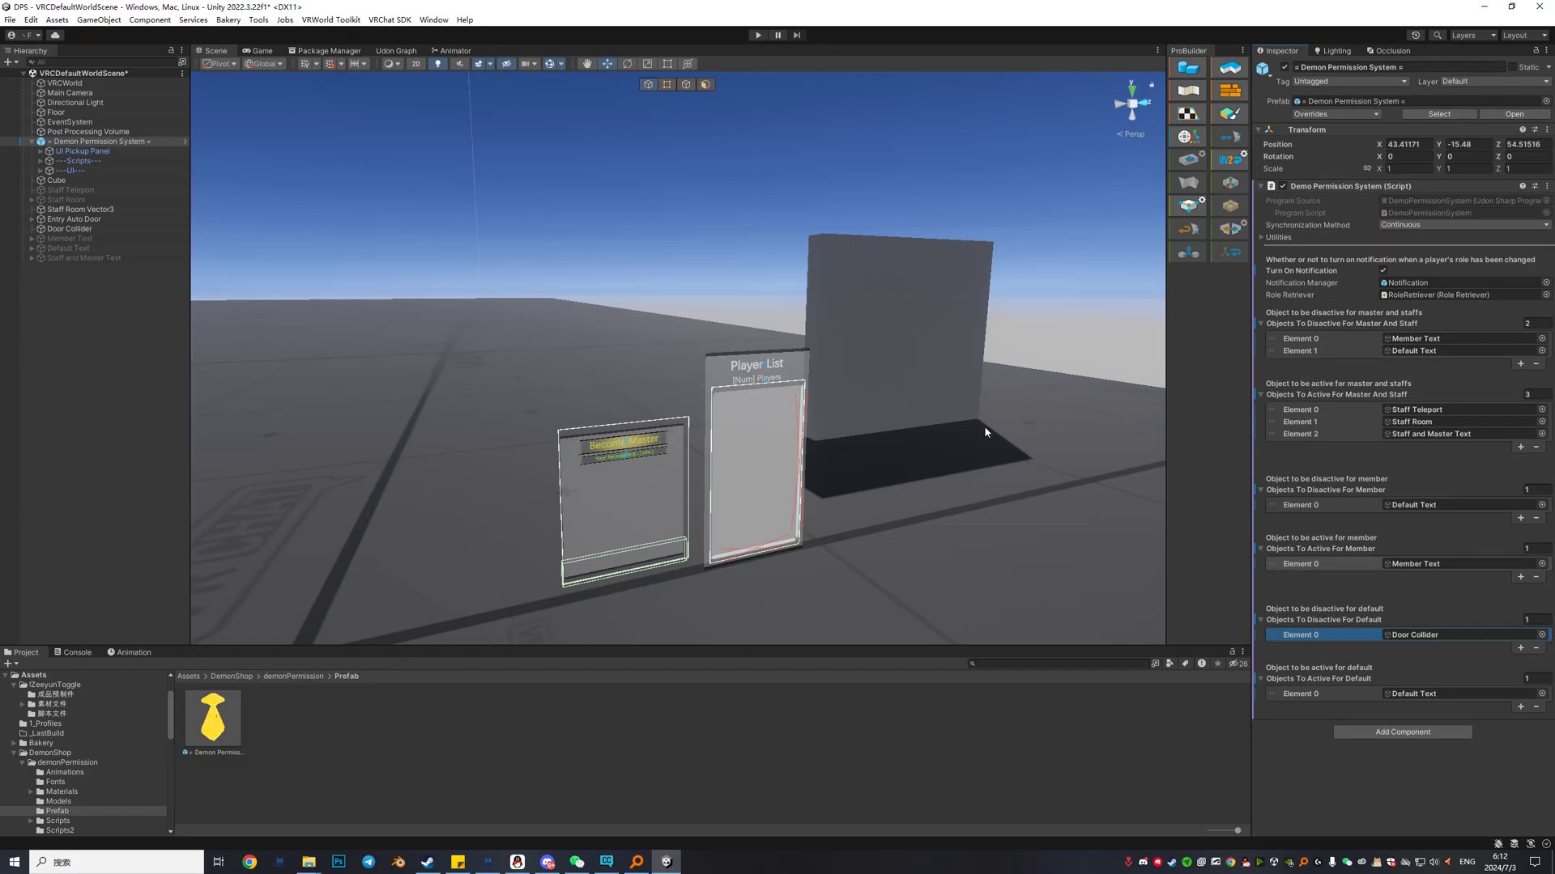
pyautogui.moveTo(986, 429); pyautogui.dragTo(1014, 425, button='right')
pyautogui.press('s')
pyautogui.hotkey('ctrl', 's')
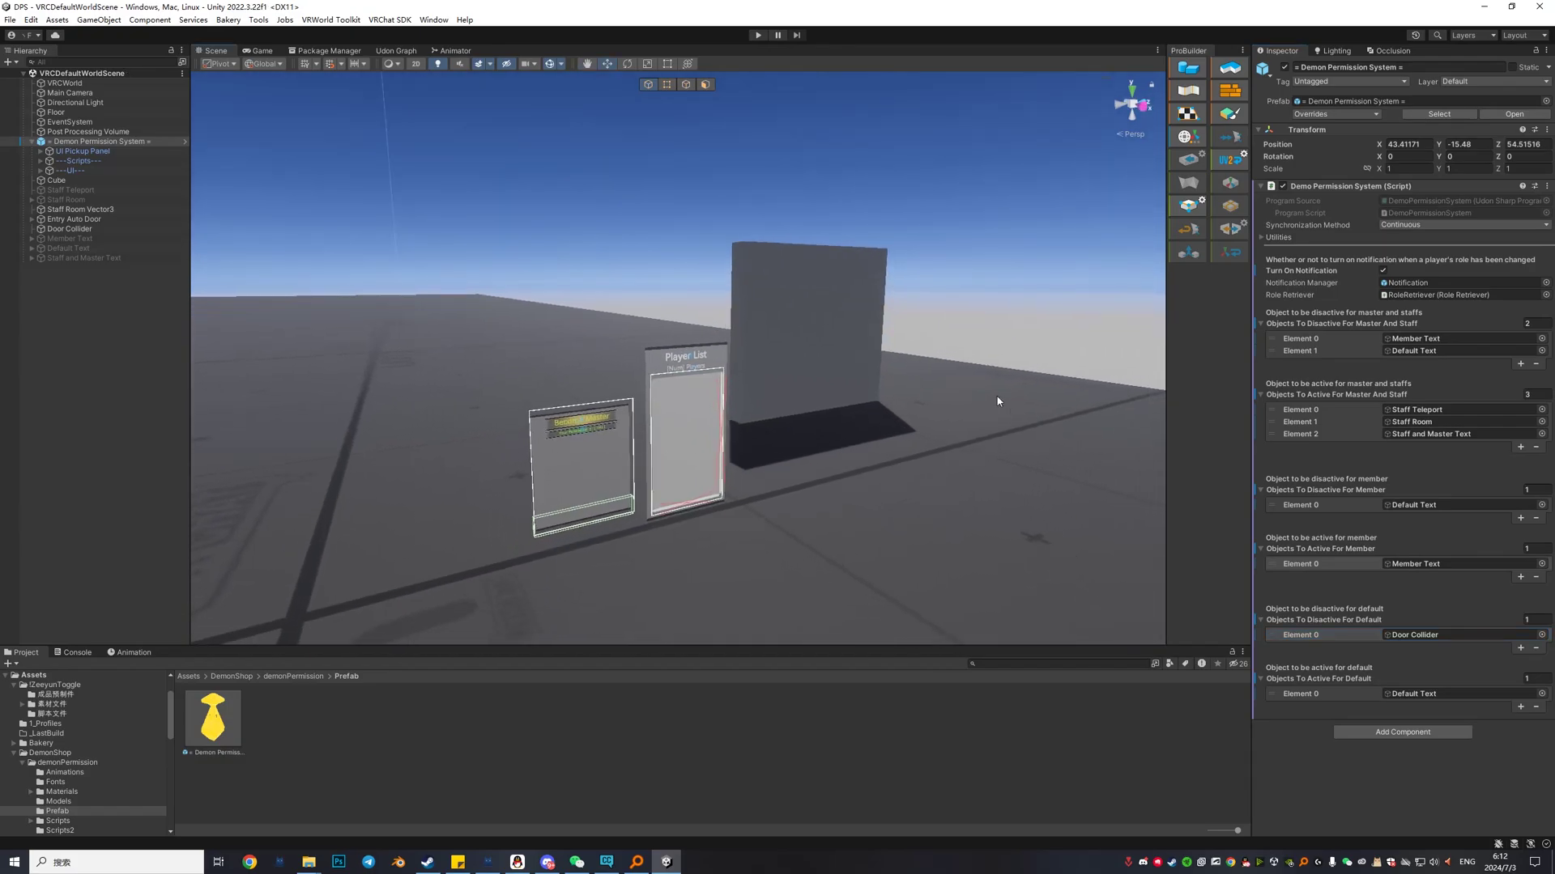
# Start play mode, dismiss the VRChat Client Simulator menu and walk up to the auto door to test it with the default role
pyautogui.click(759, 35)
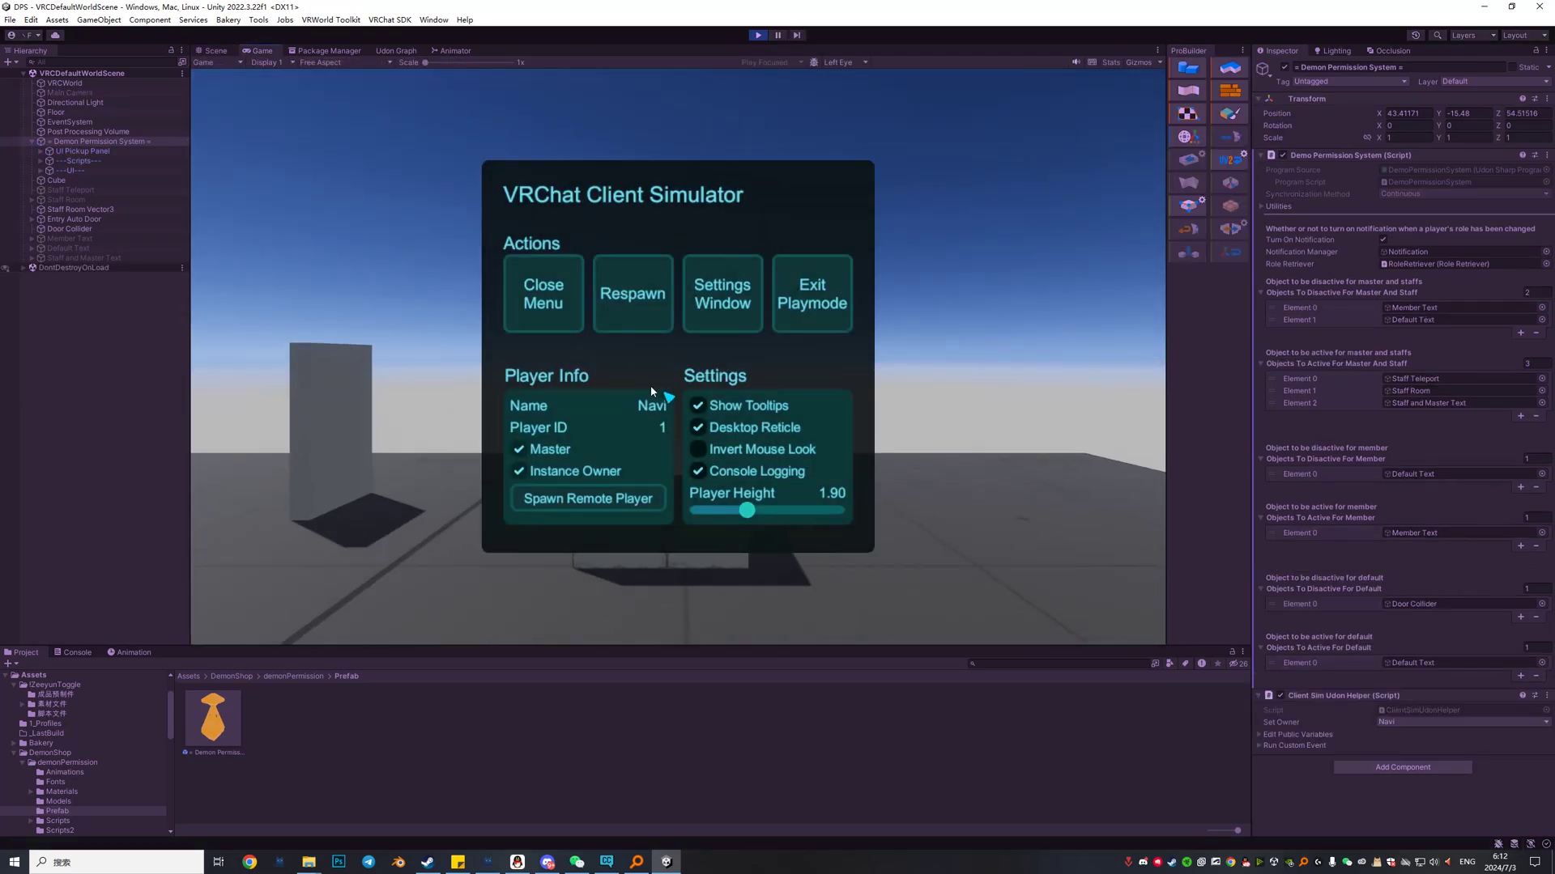
pyautogui.click(538, 324)
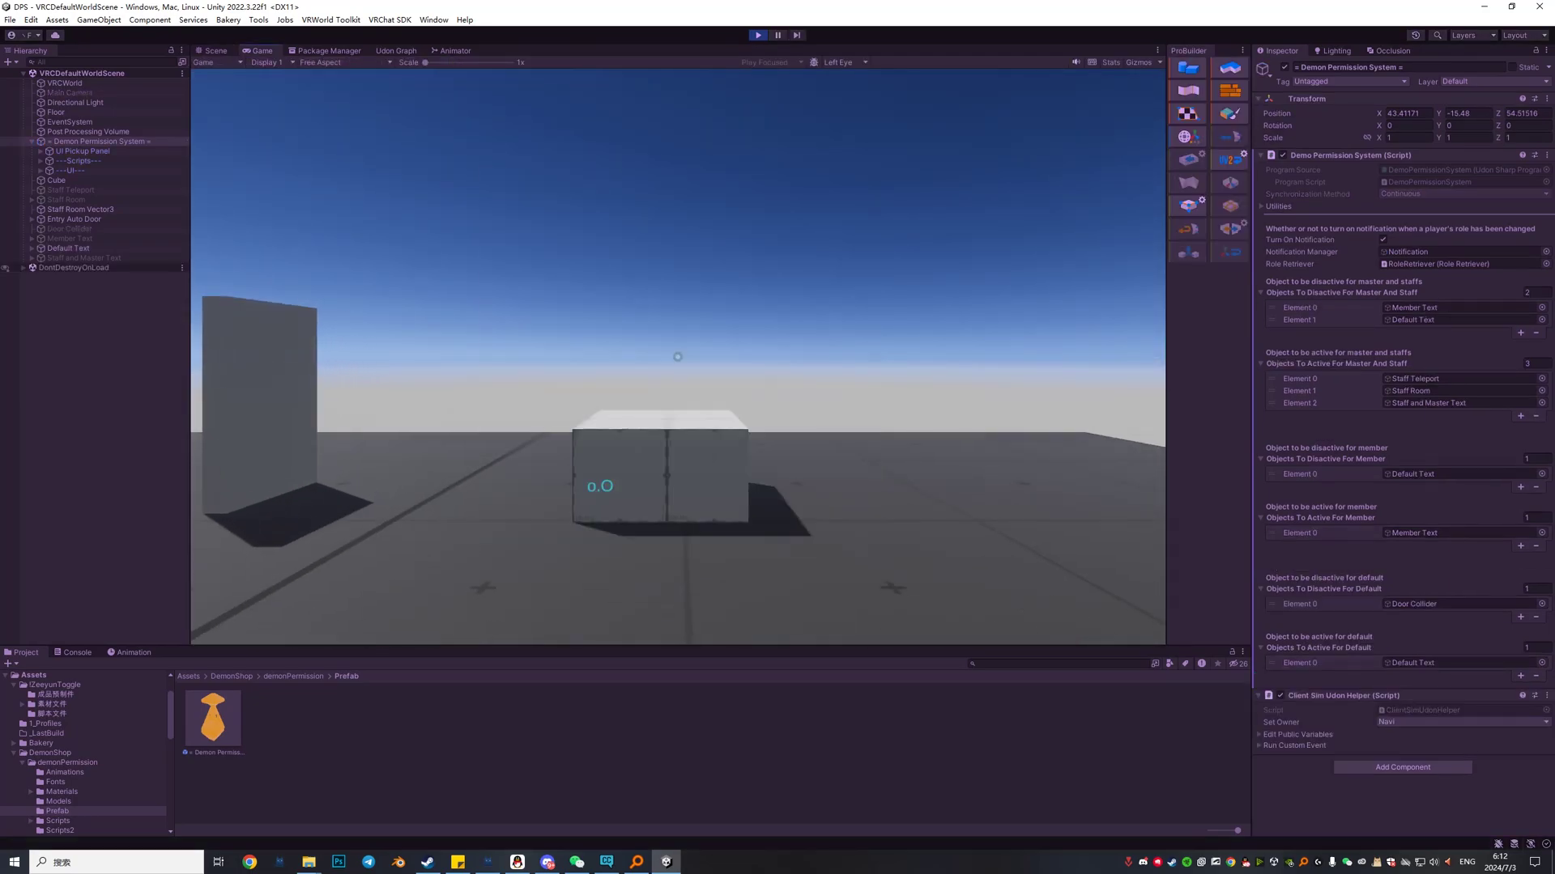
pyautogui.press('Escape')
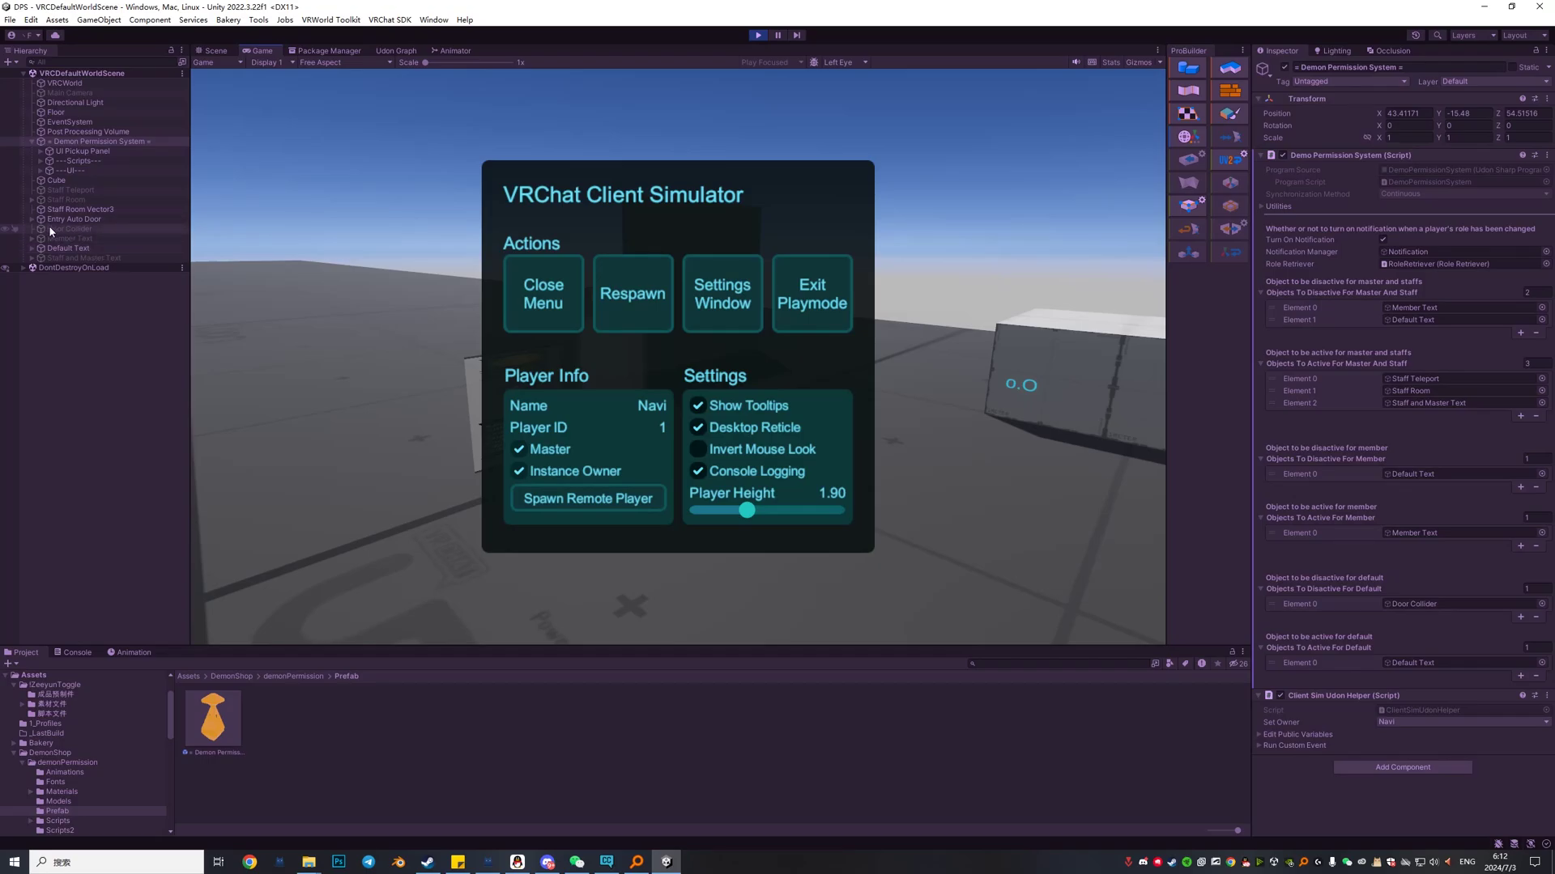
pyautogui.click(537, 306)
pyautogui.press('w')
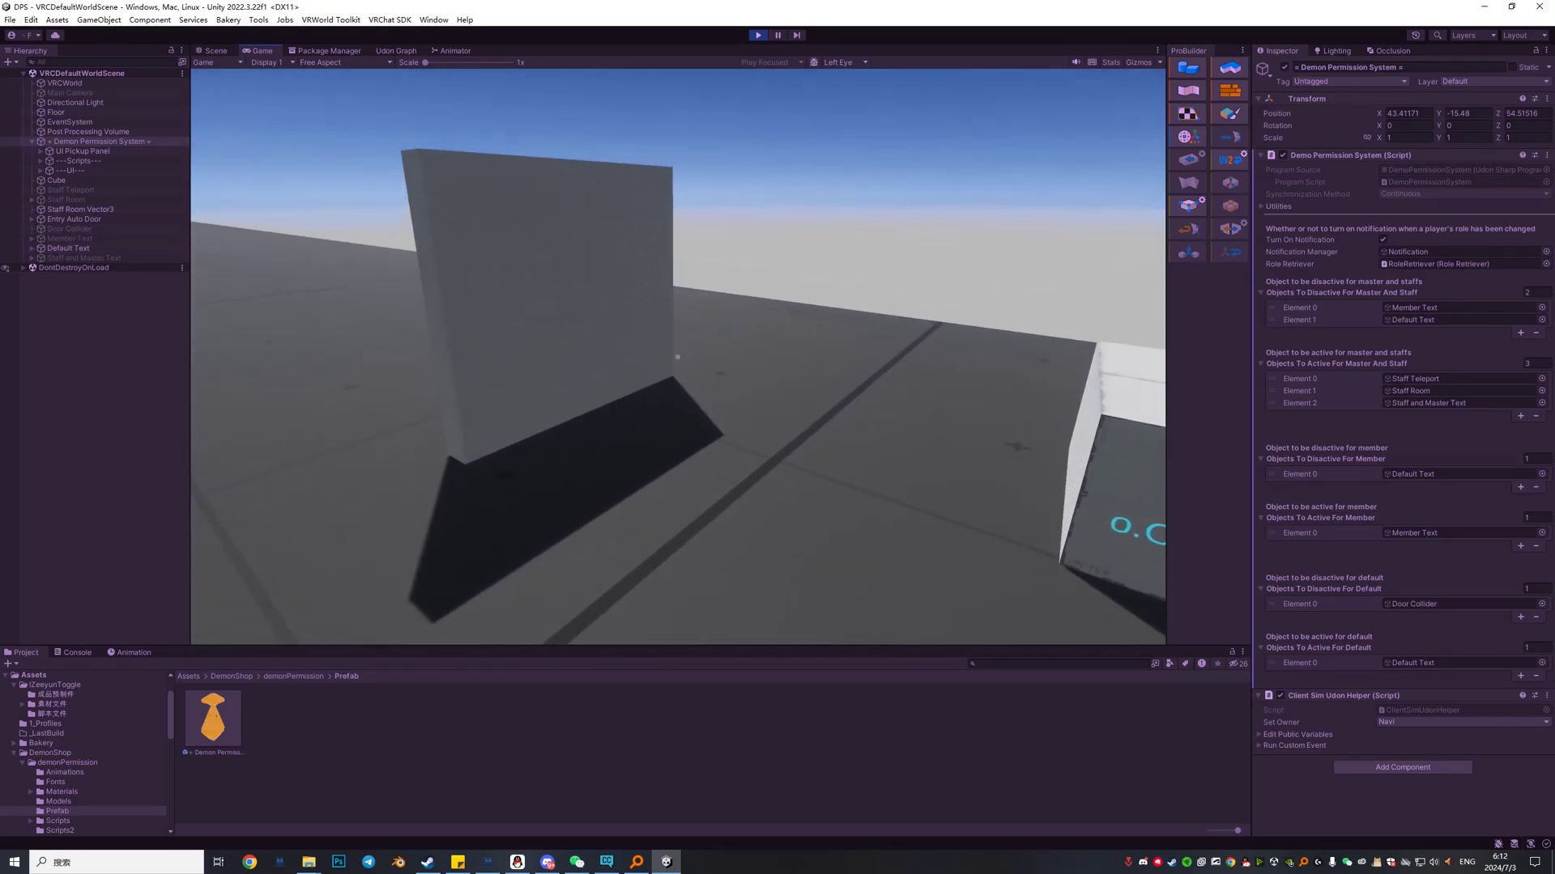
pyautogui.press('w')
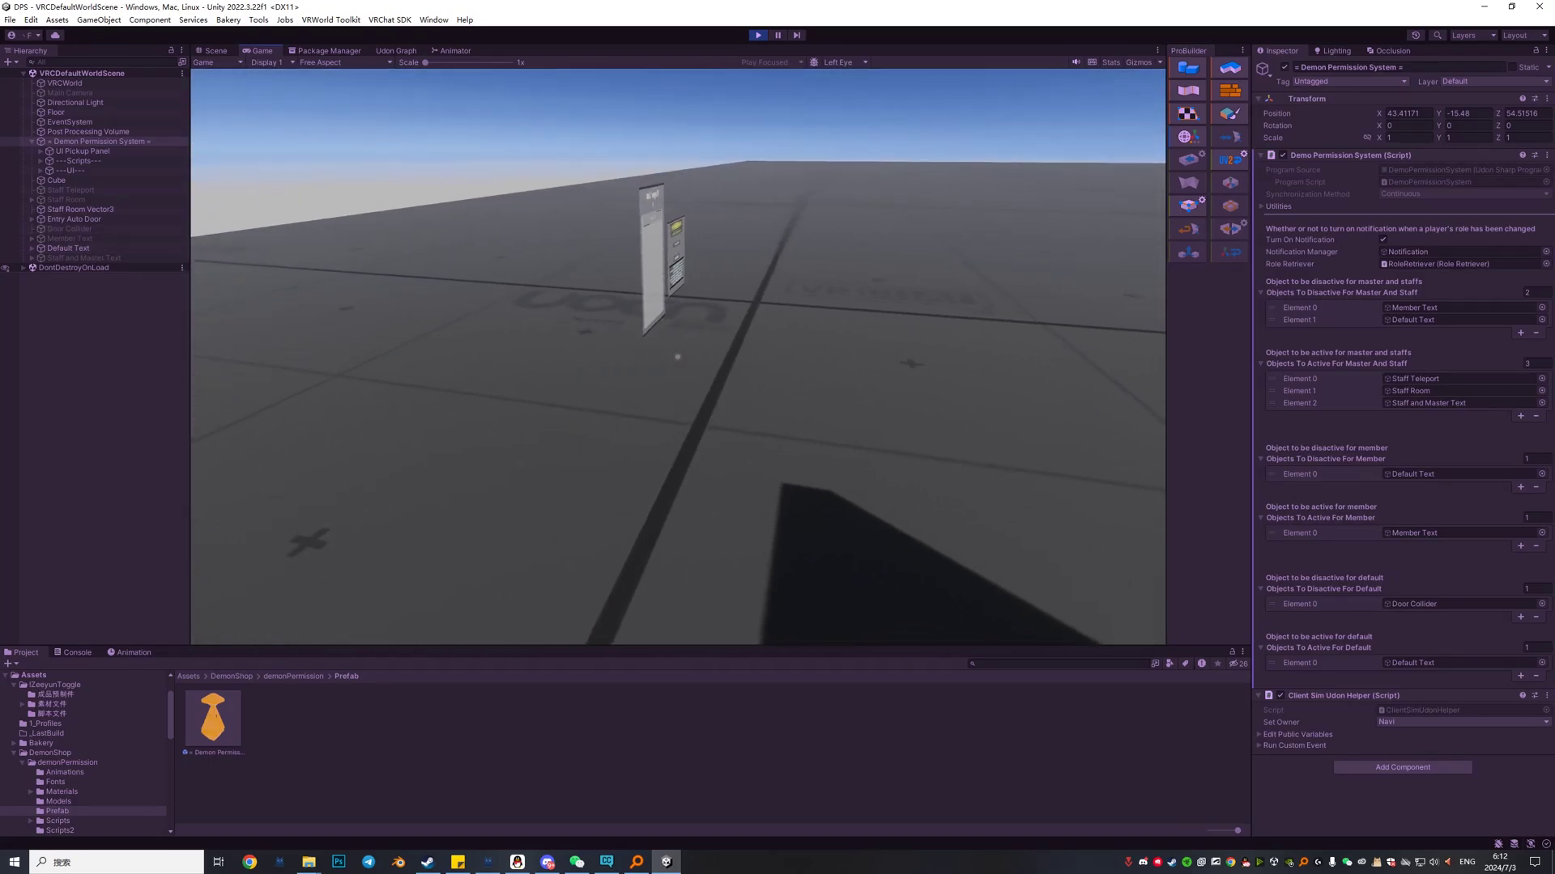
# Switch to the master role at the permission board, walk through the auto door to test it, and exit play mode
pyautogui.click(682, 362)
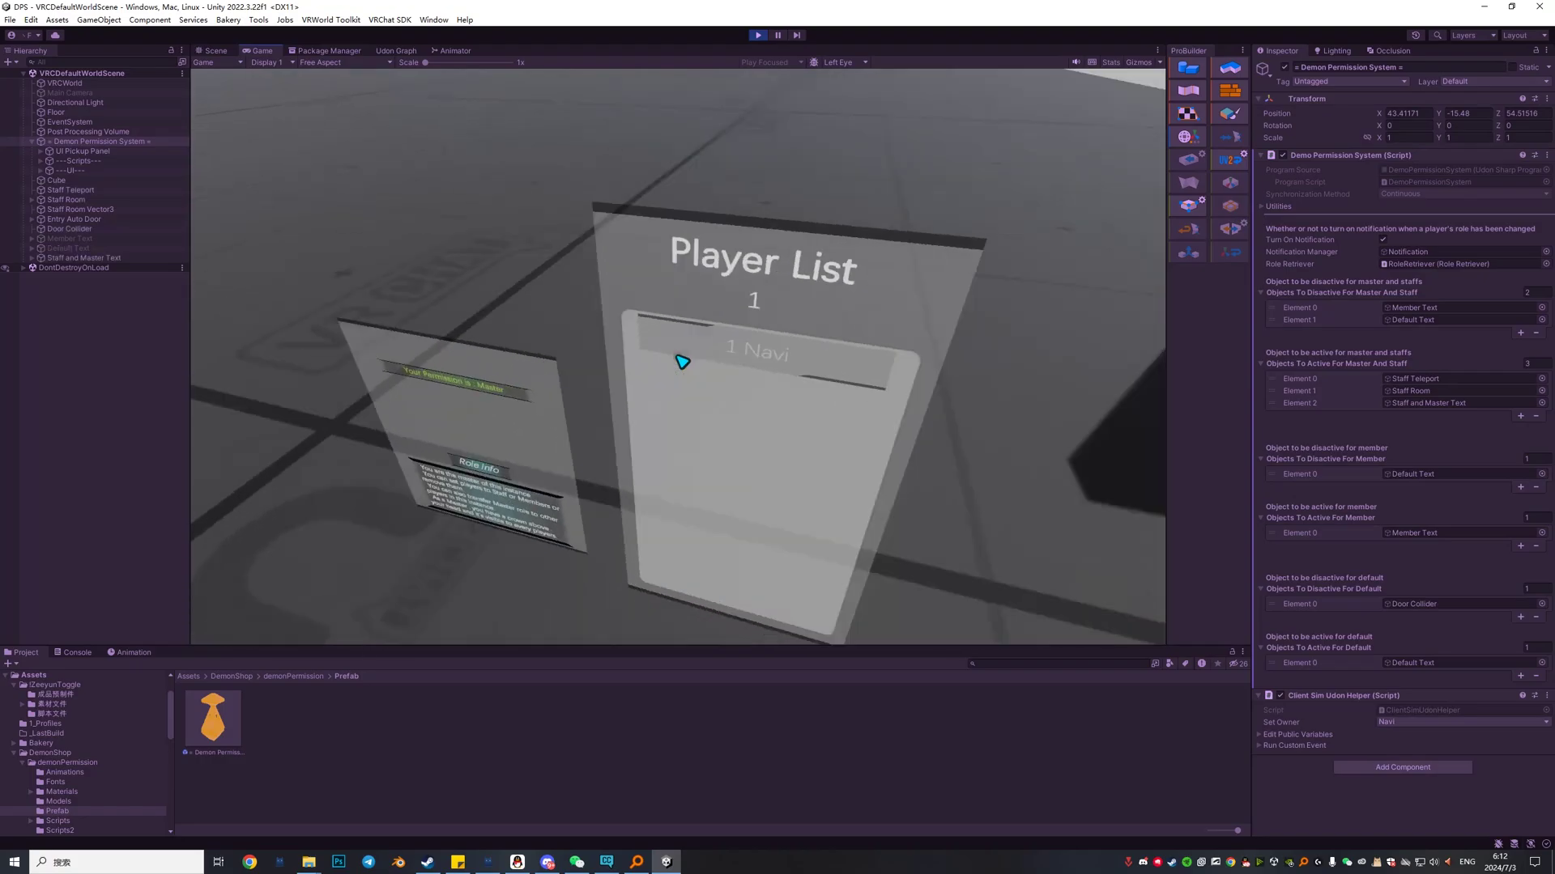
pyautogui.press('w')
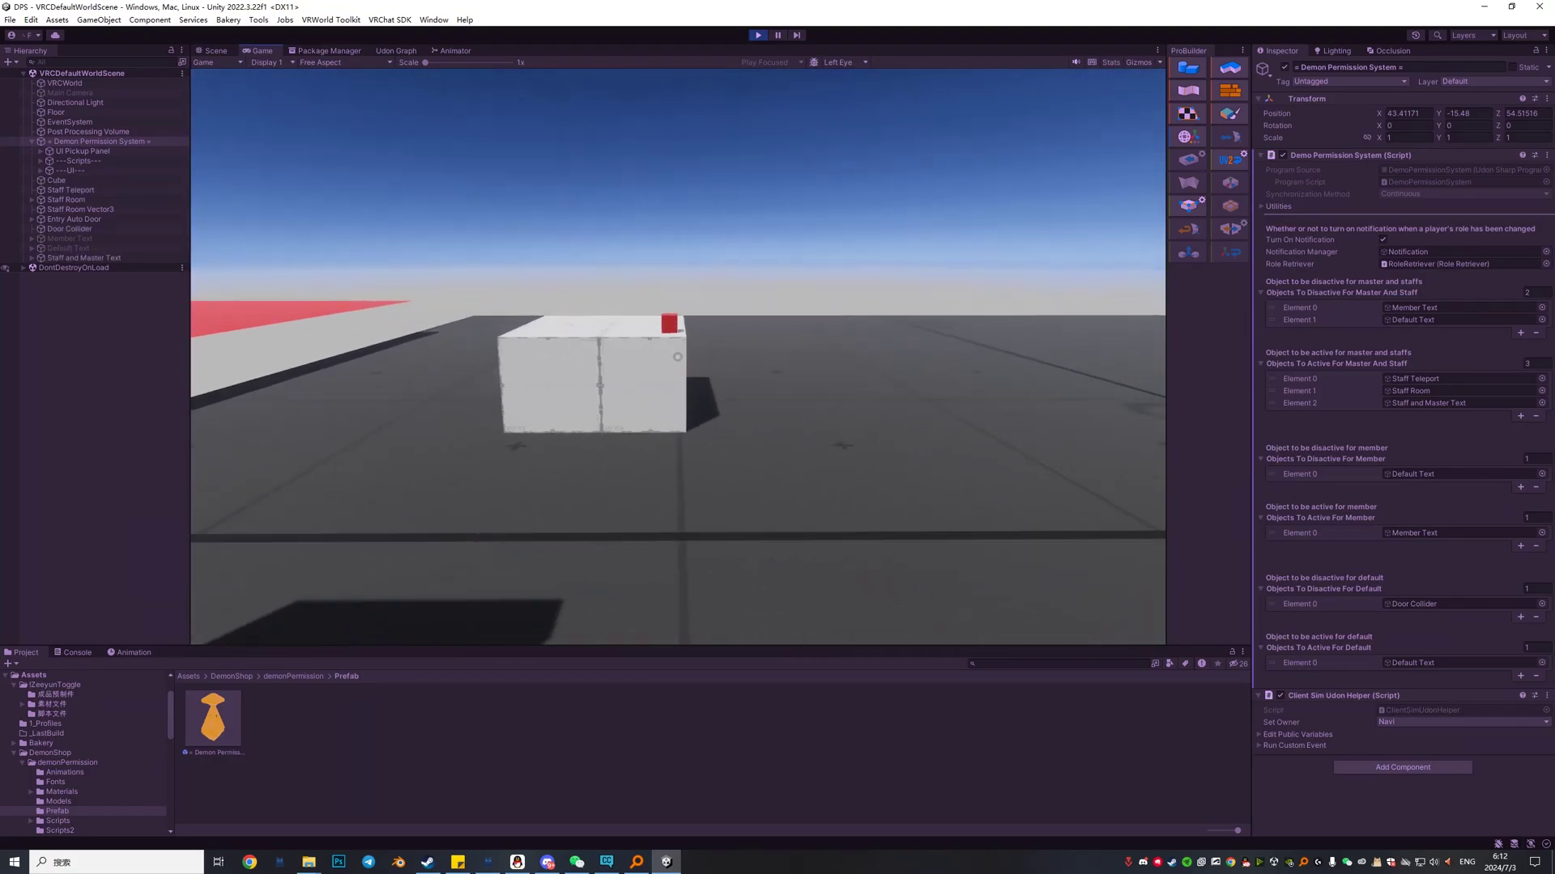
pyautogui.press('s')
pyautogui.press('w')
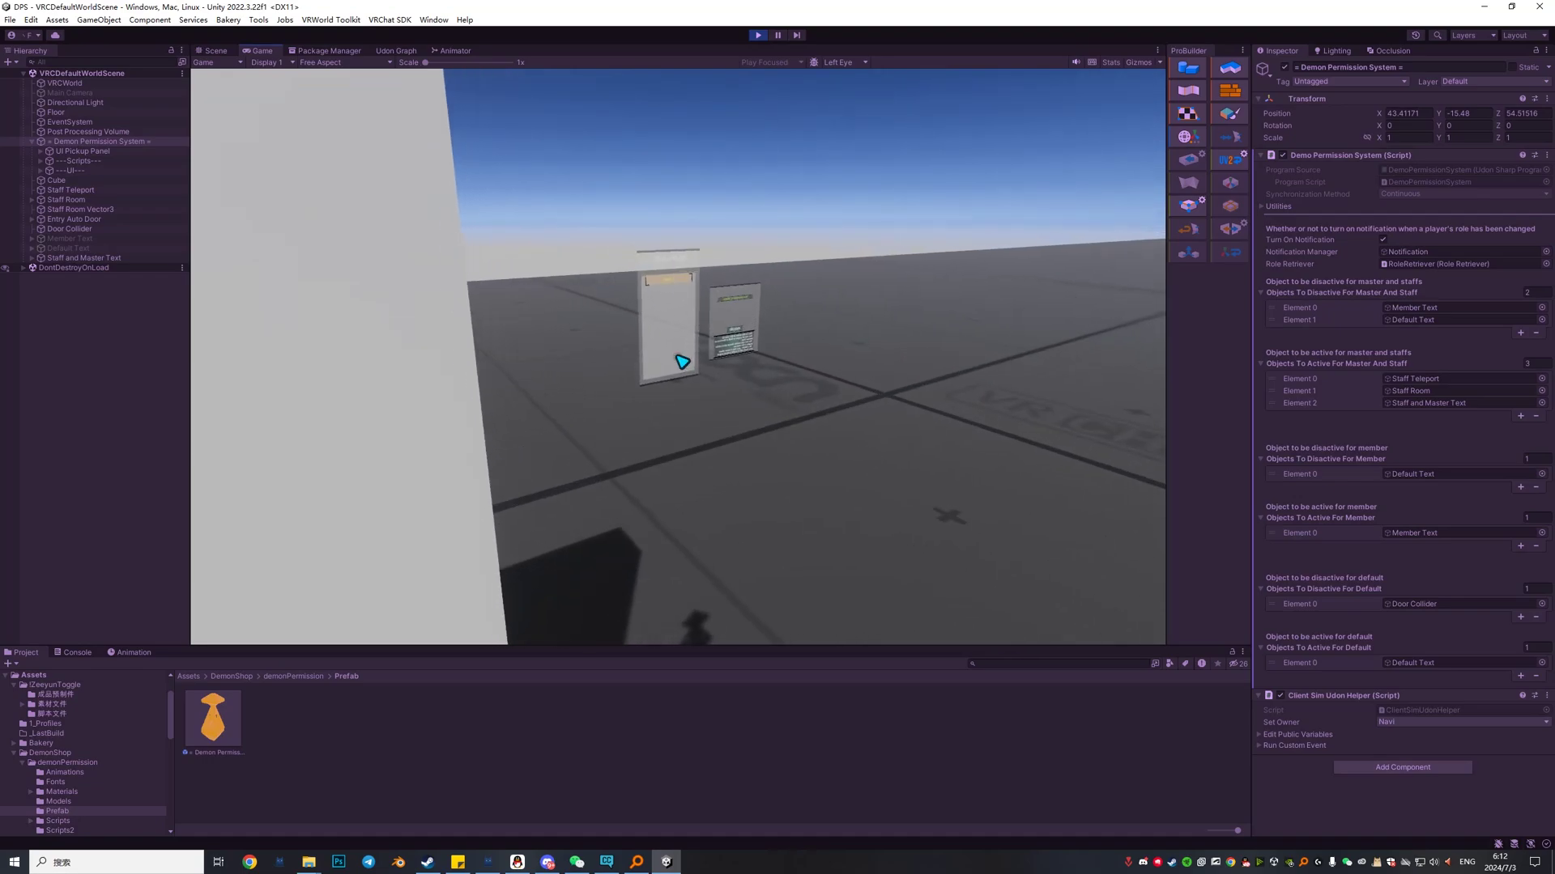
pyautogui.press('Escape')
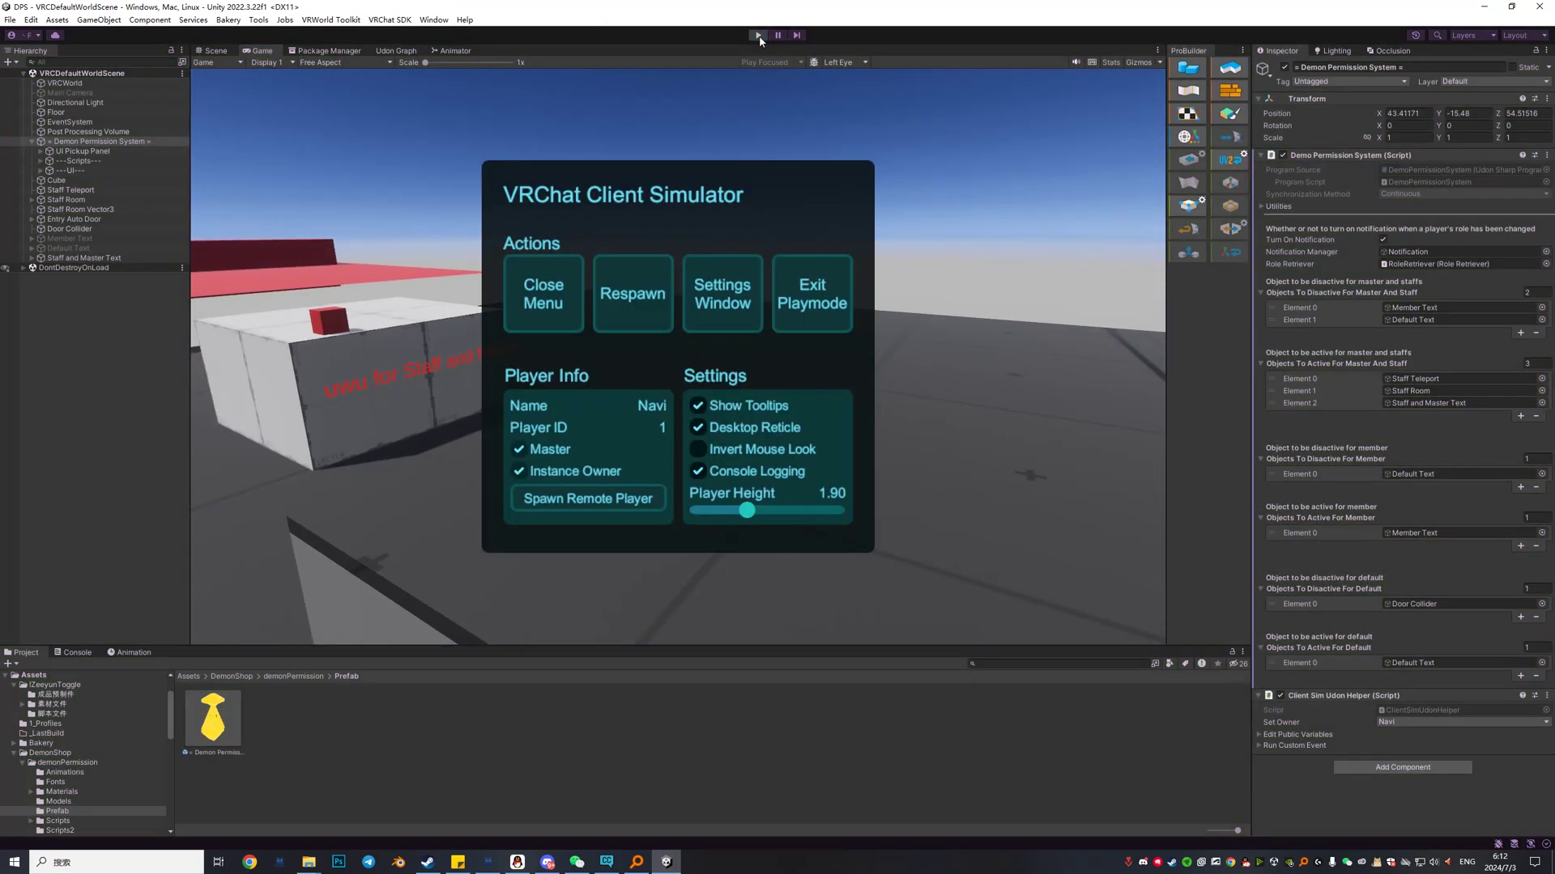
pyautogui.click(758, 35)
# Examine the Entry Auto Door in the scene and its child cubes in the hierarchy
pyautogui.moveTo(685, 362)
pyautogui.mouseDown(button='right')
pyautogui.moveTo(834, 372)
pyautogui.moveTo(682, 353)
pyautogui.mouseUp(button='right')
pyautogui.press('s')
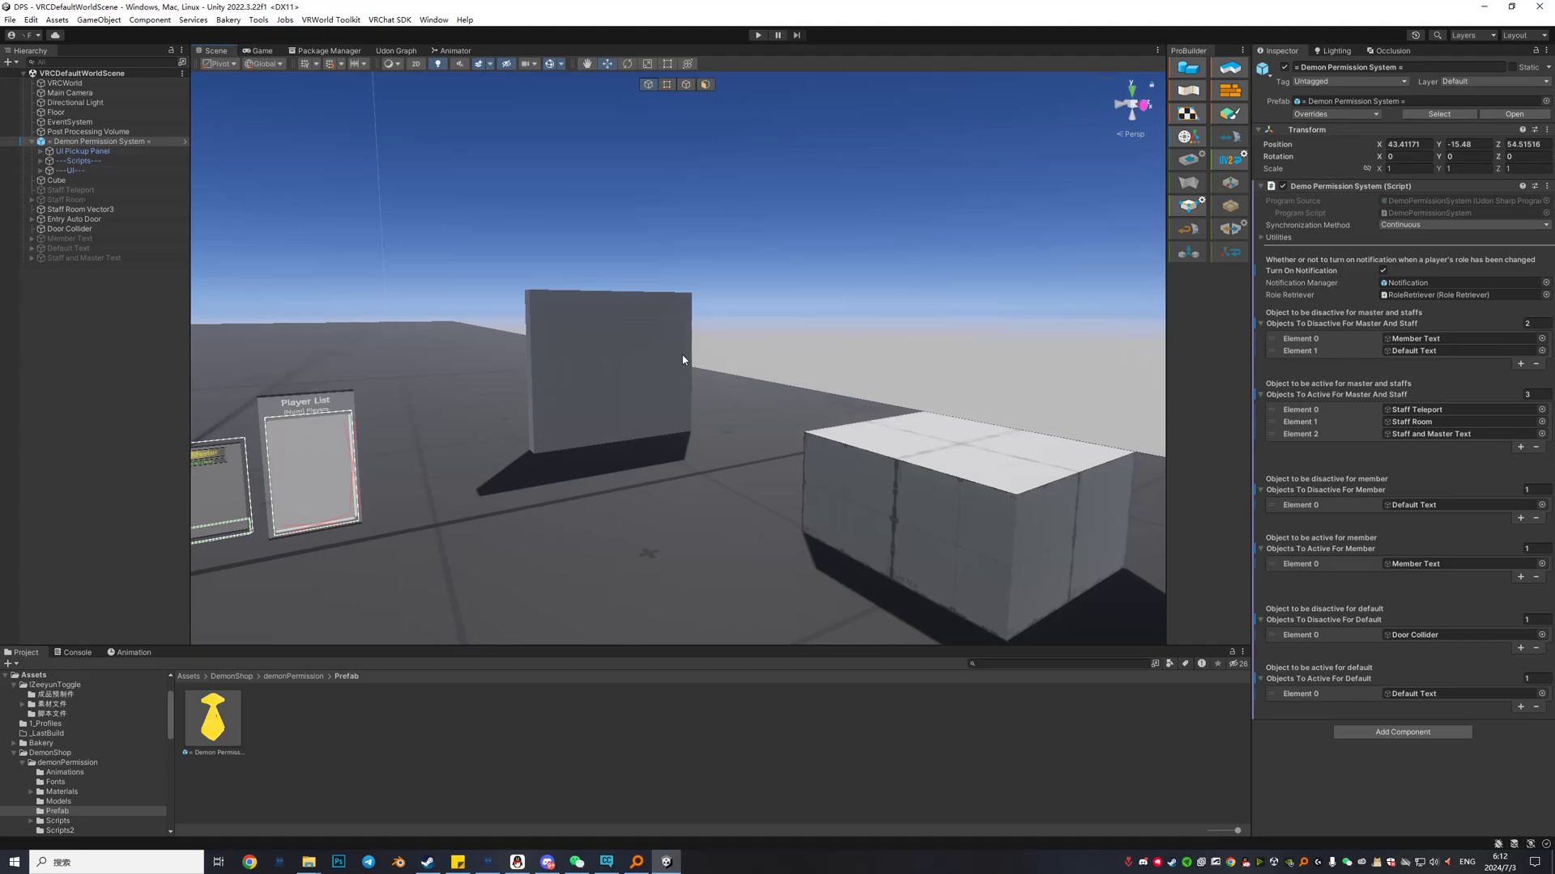
pyautogui.click(33, 221)
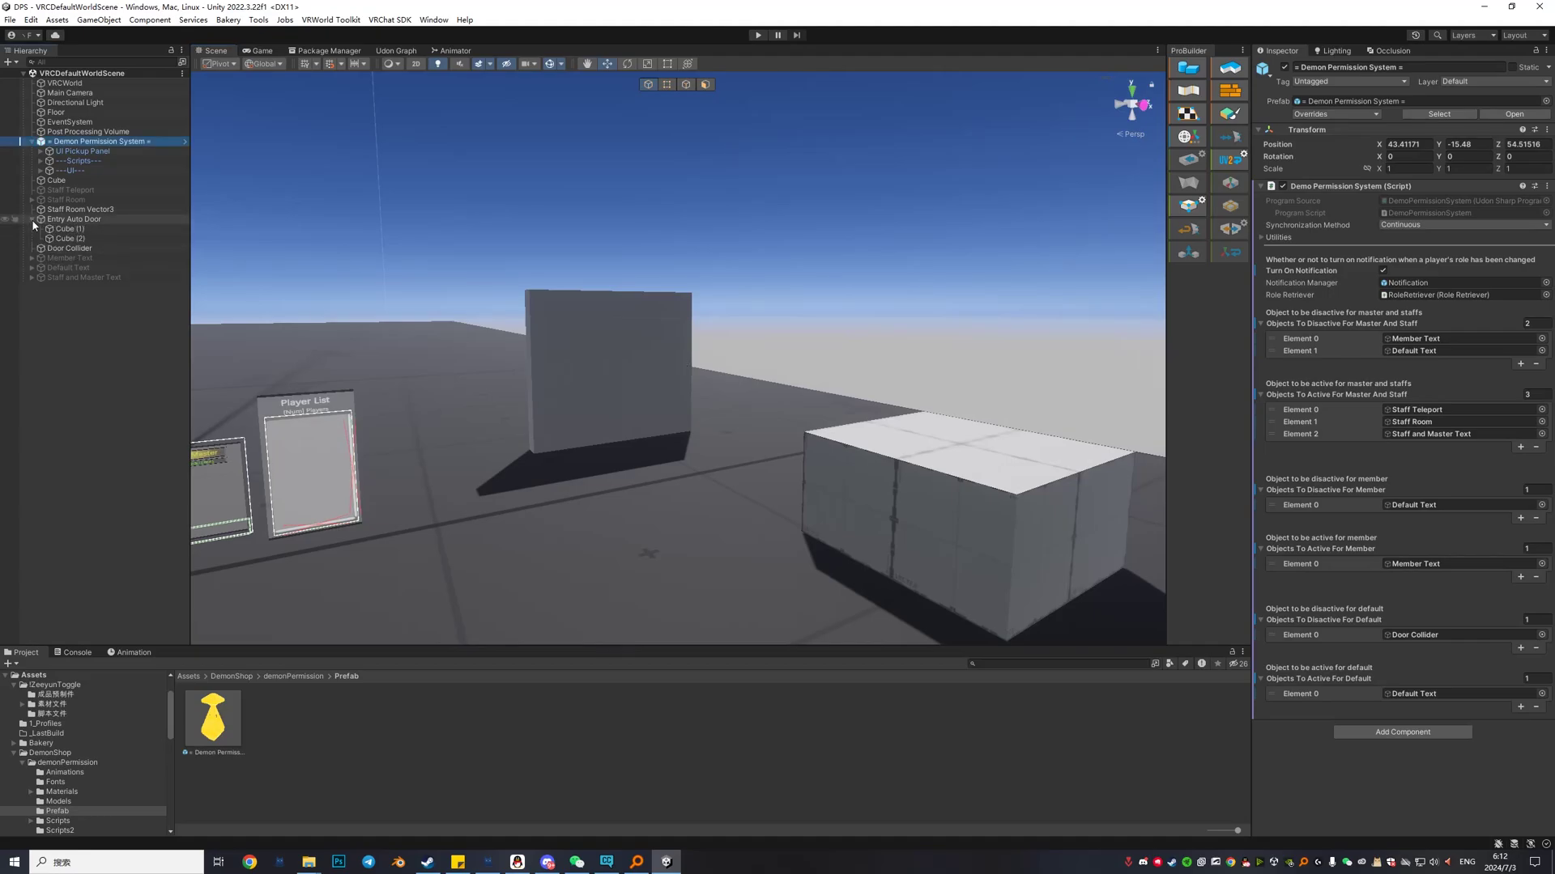
pyautogui.click(32, 221)
pyautogui.moveTo(495, 293); pyautogui.dragTo(476, 324, button='right')
pyautogui.moveTo(765, 336); pyautogui.dragTo(876, 306, button='right')
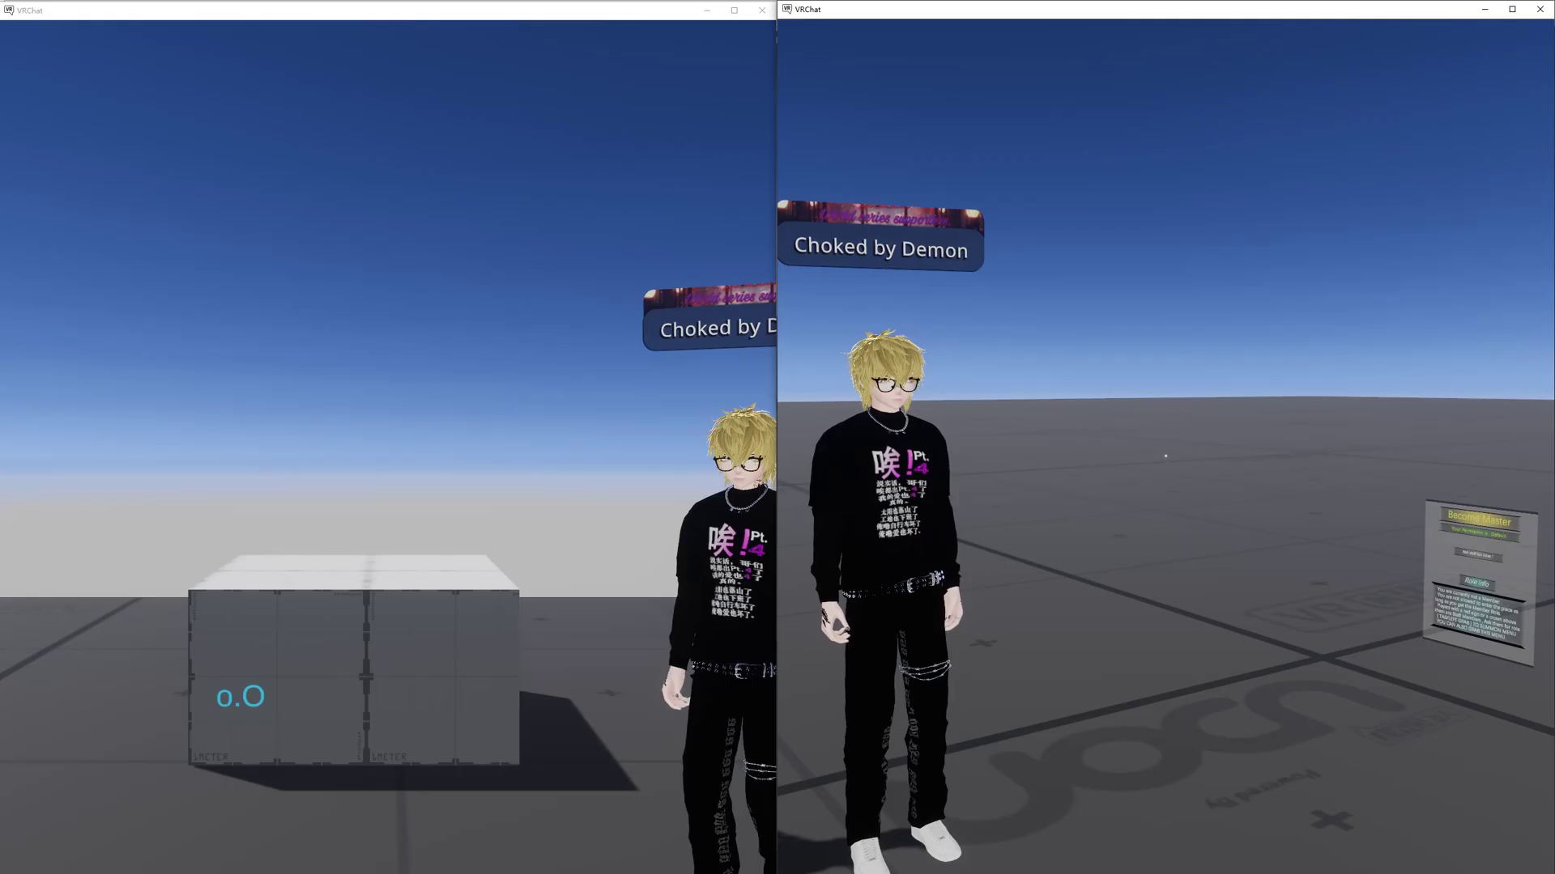
# Switch to the VRChat client, bring up the permission menu and take the master role for player 2
pyautogui.press('w')
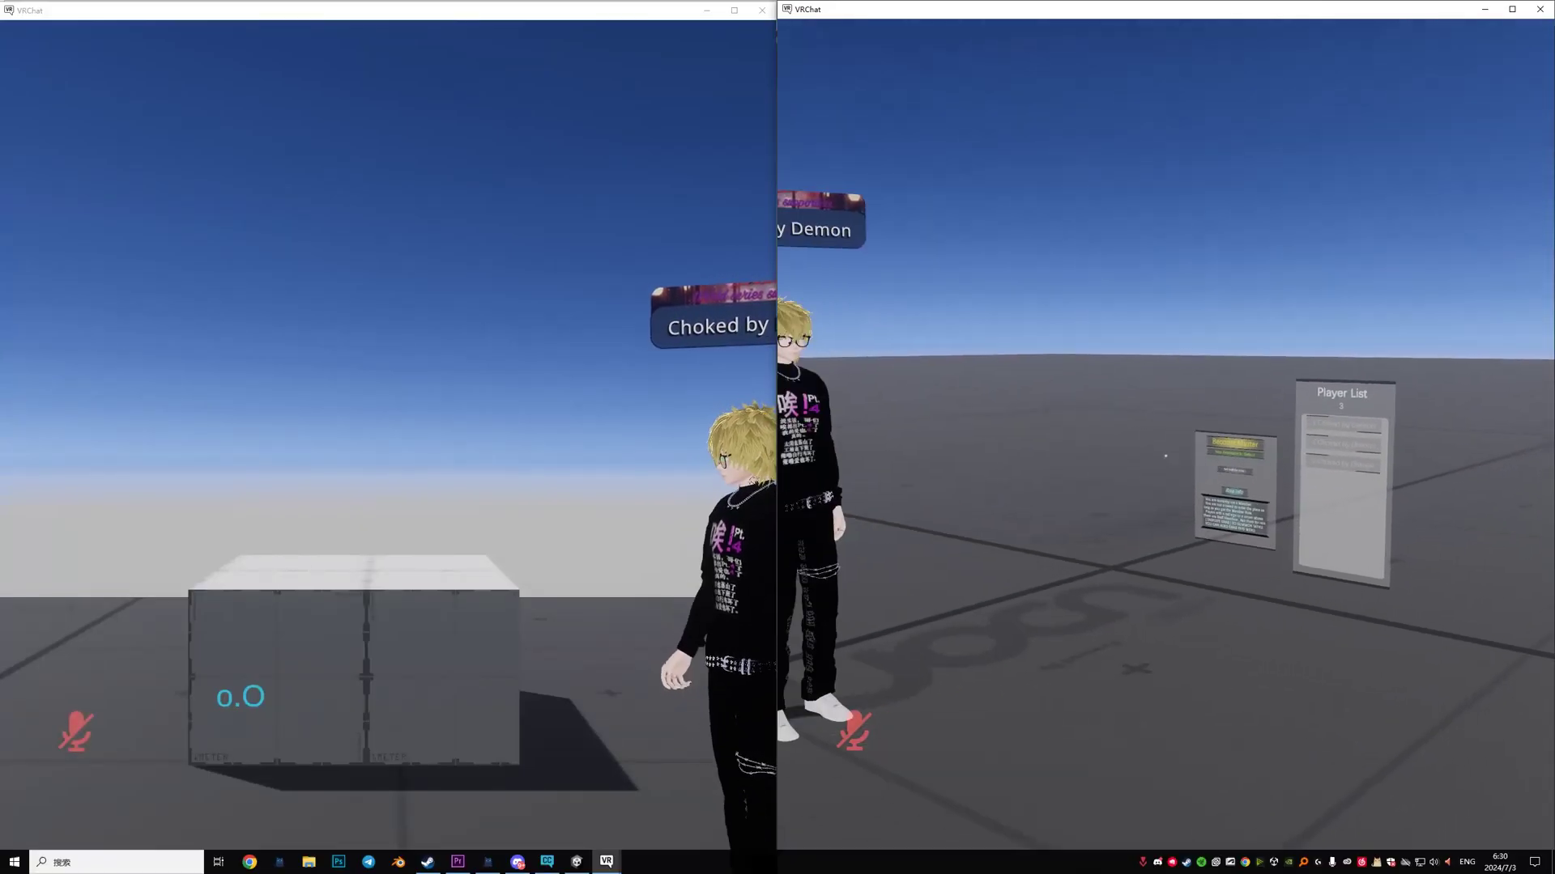
pyautogui.press('Tab')
pyautogui.press('s')
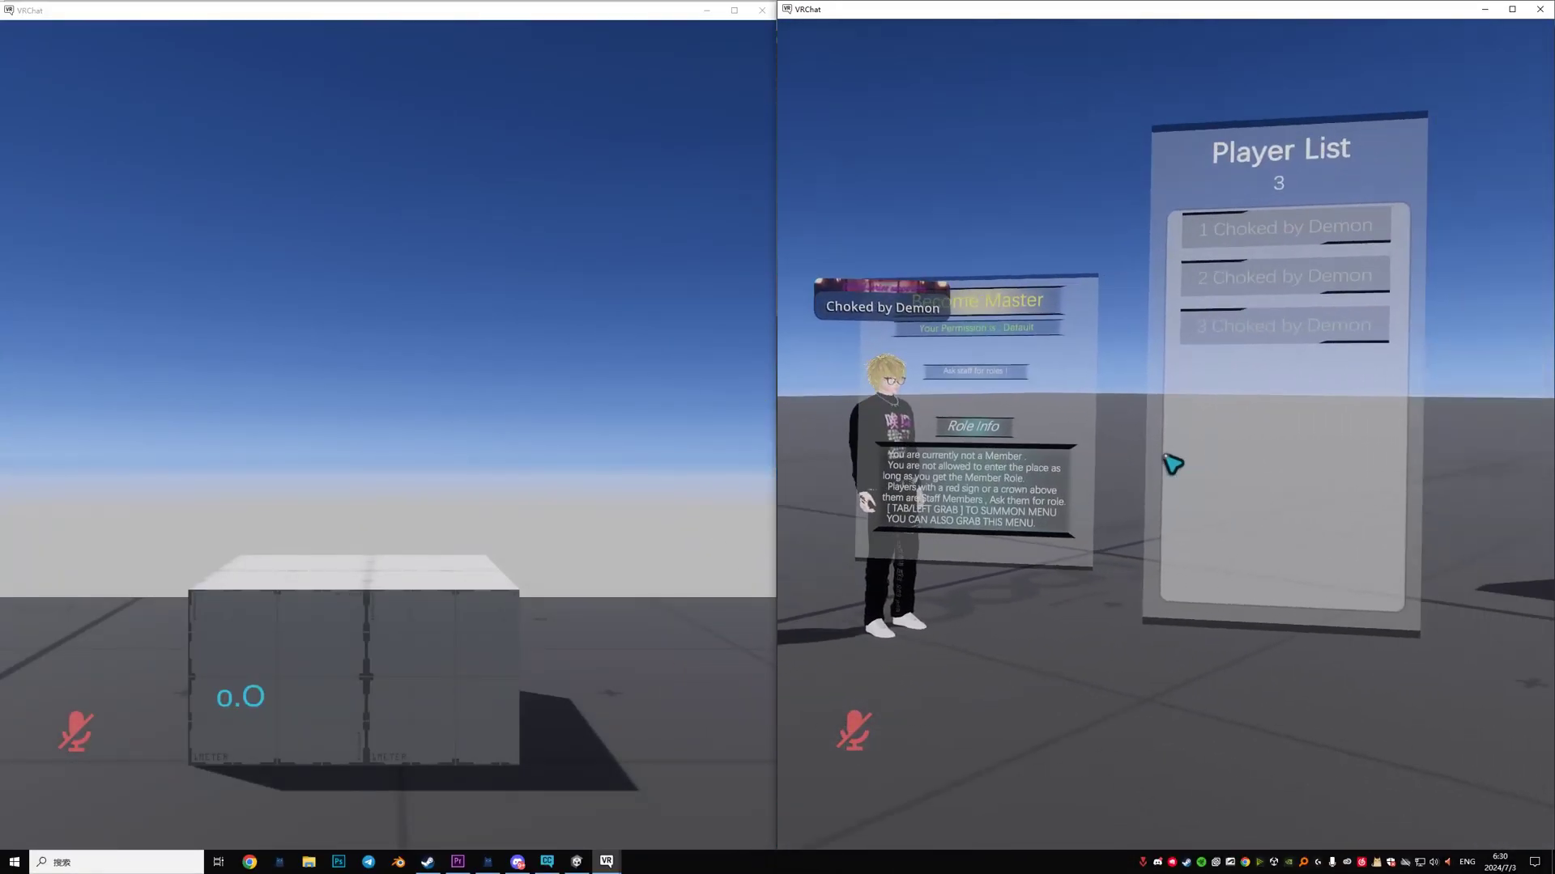
pyautogui.press('Tab')
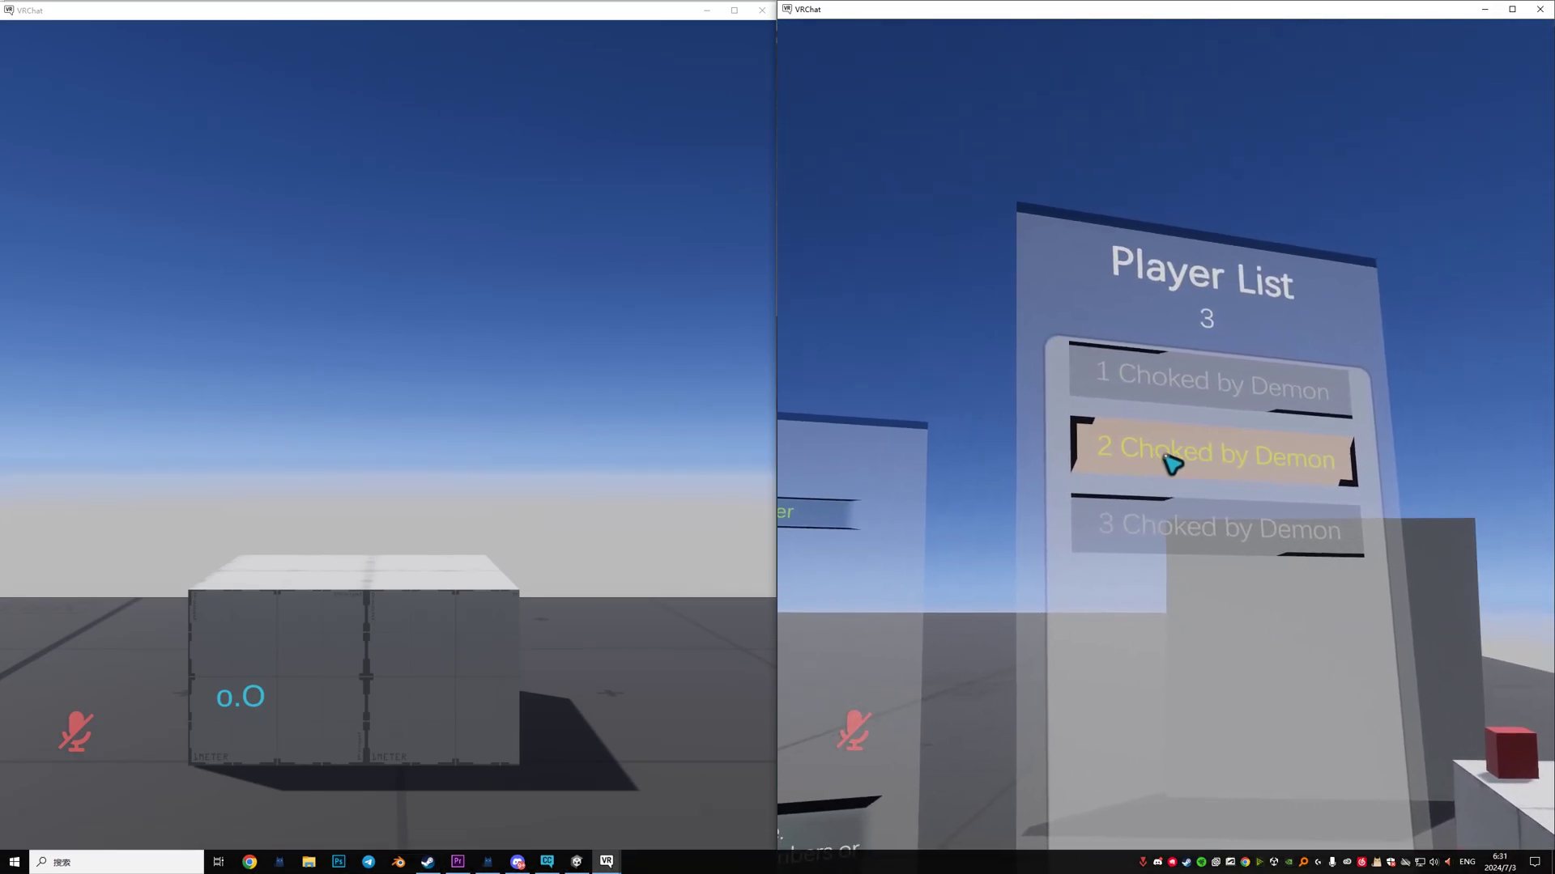
pyautogui.click(1171, 463)
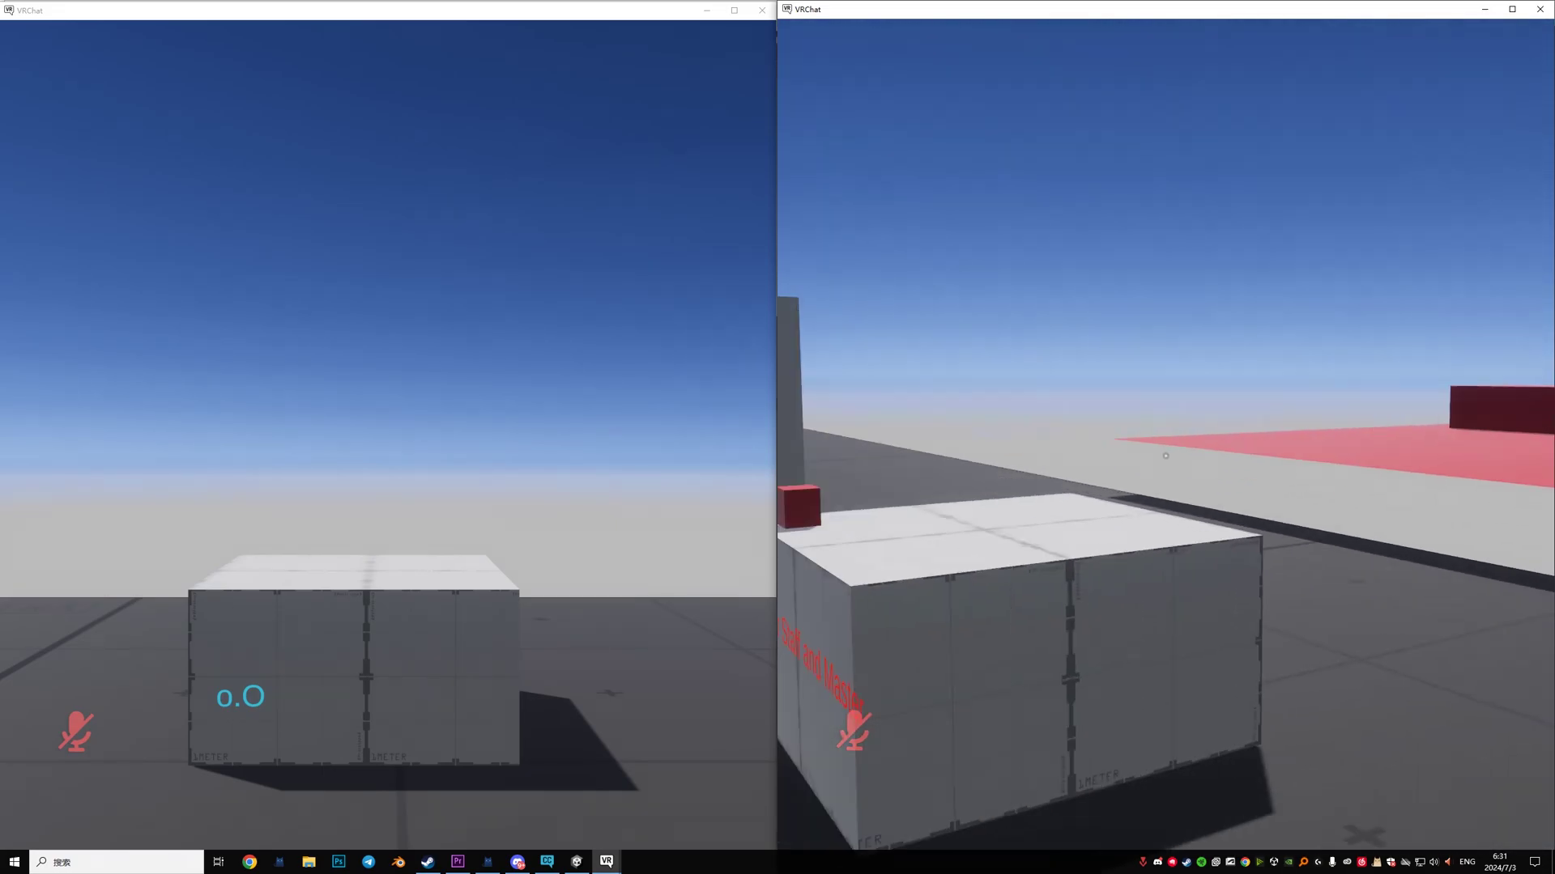
# Check the staff teleport cube and the staff and master text, and walk through the auto door as master
pyautogui.press('w')
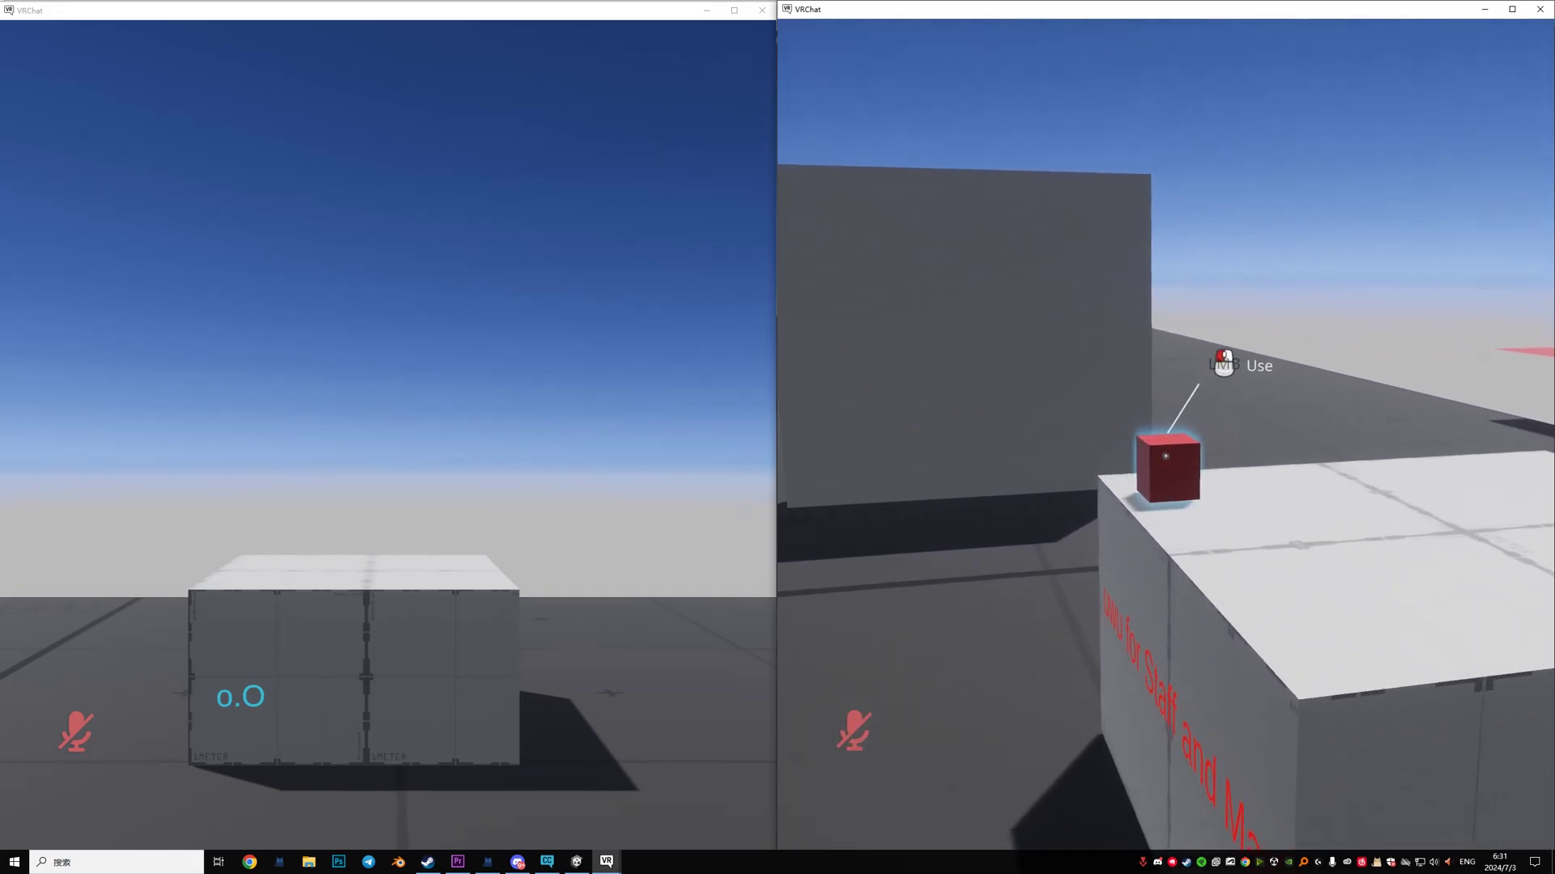
pyautogui.press('w')
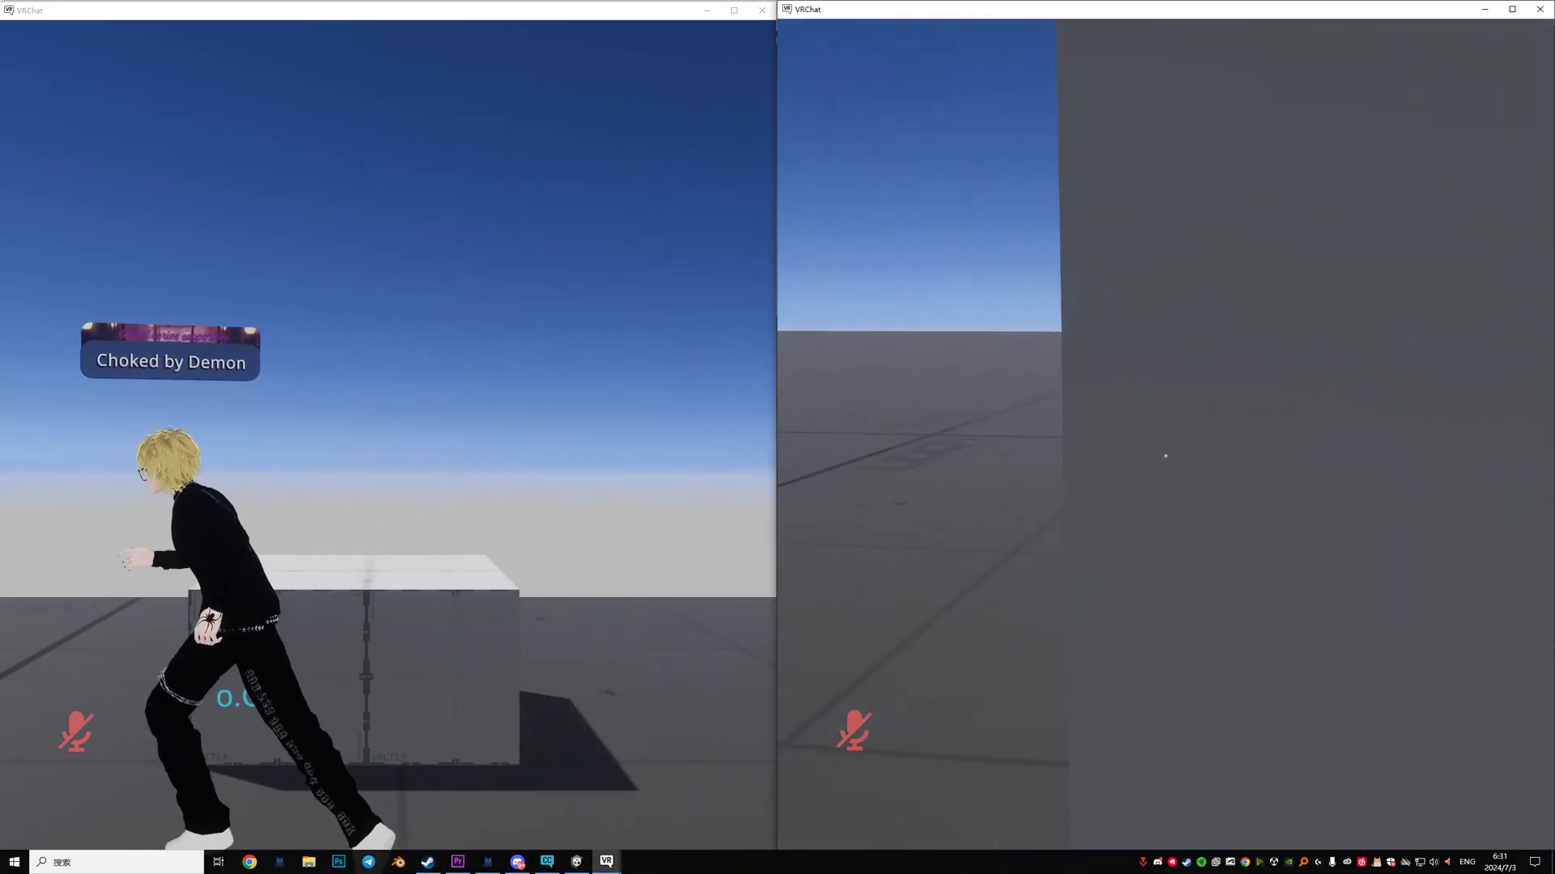
pyautogui.press('w')
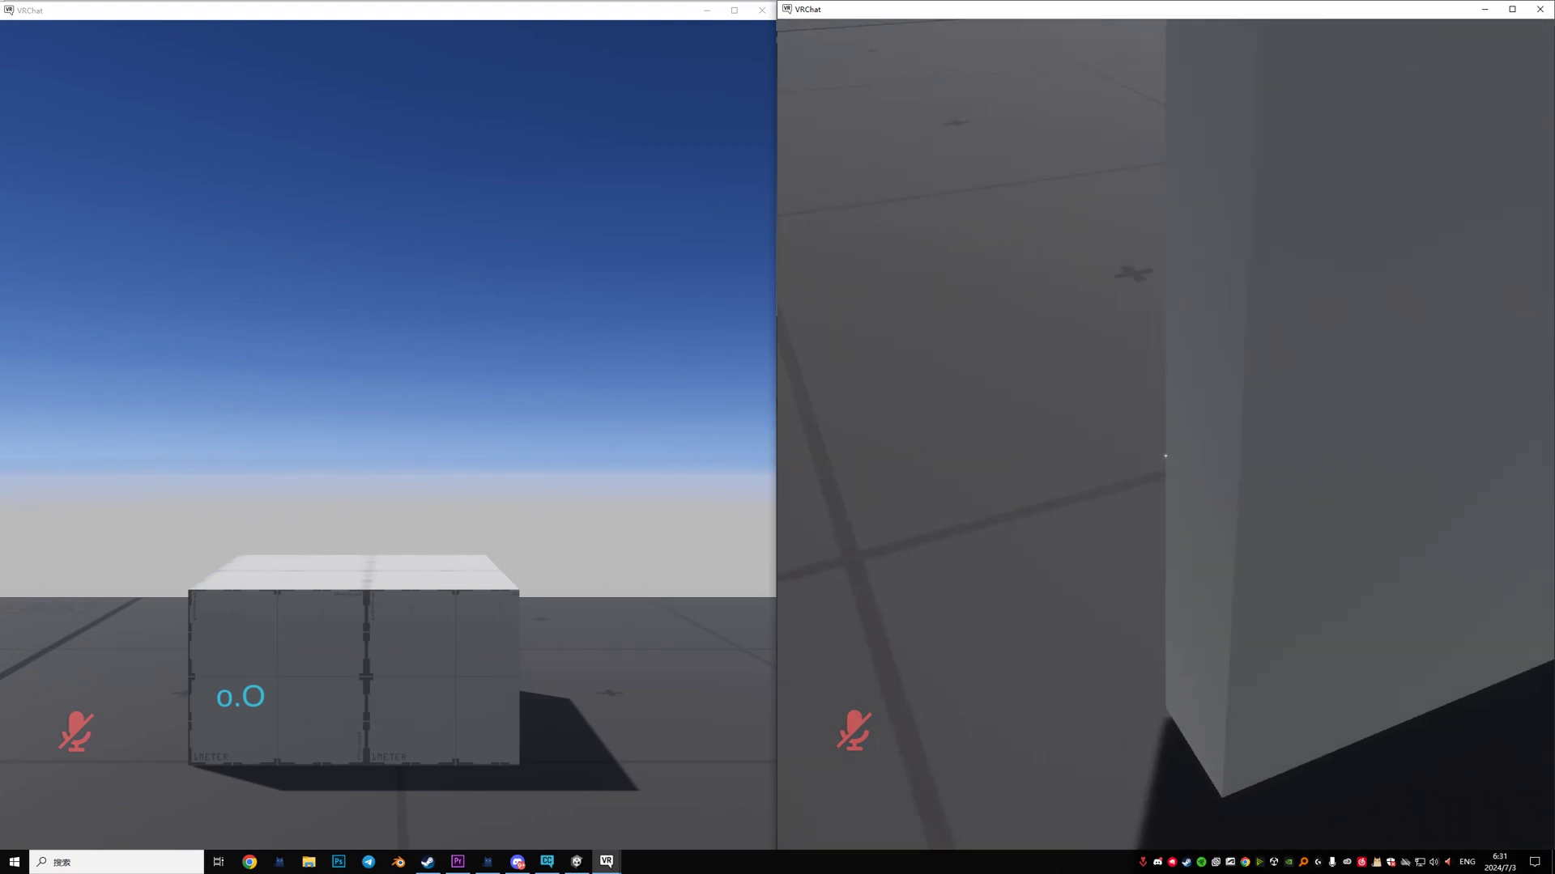
pyautogui.press('w')
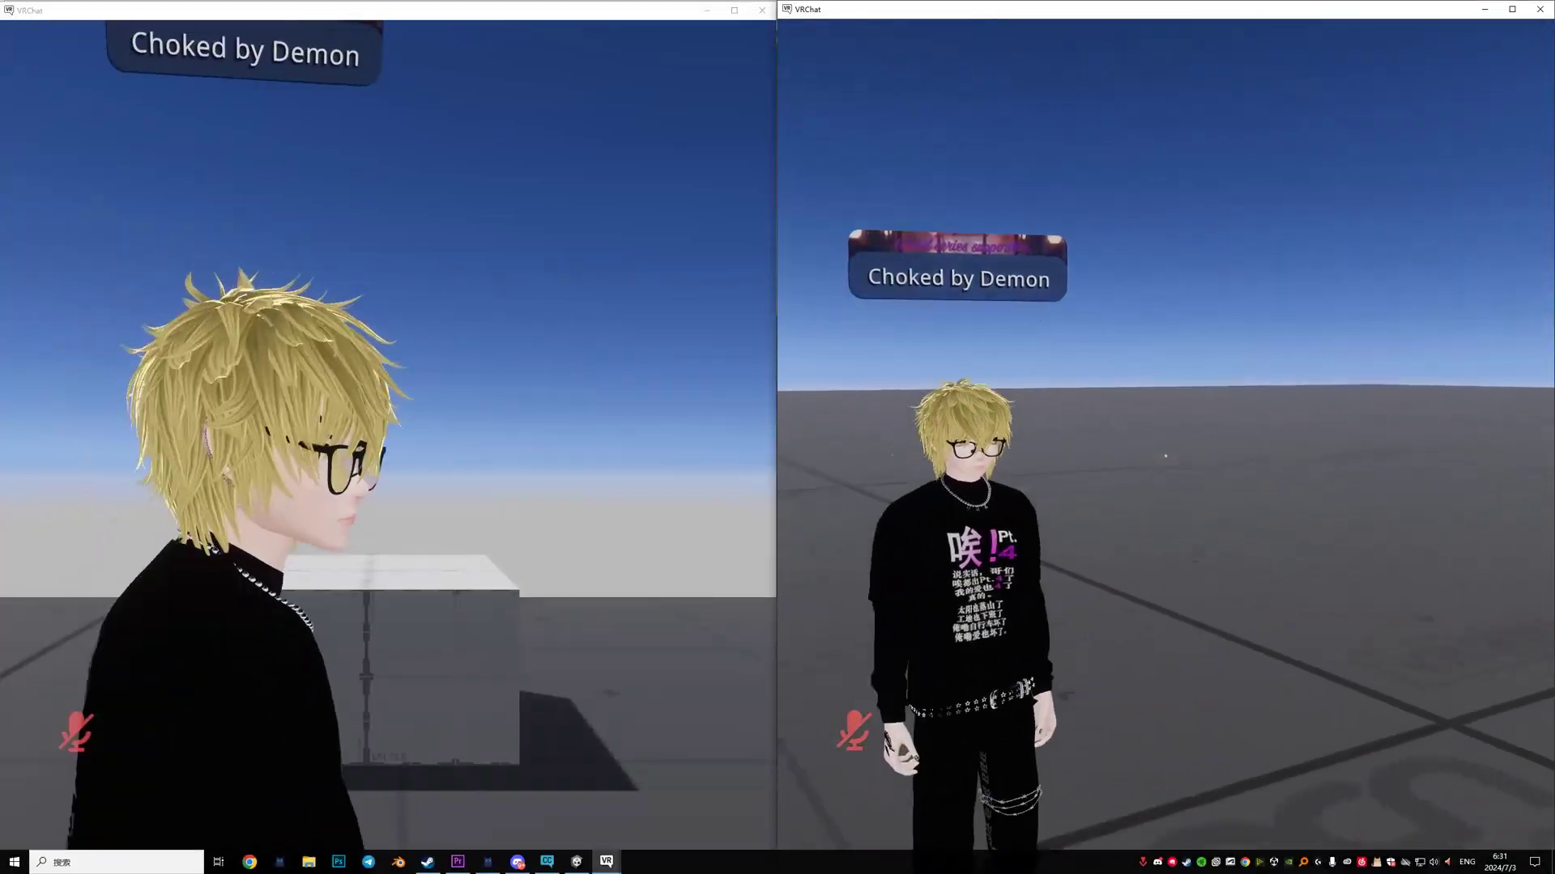
# Switch to the VRChat client with the default role and view its permission board and the closed auto door
pyautogui.hotkey('alt', 'Tab')
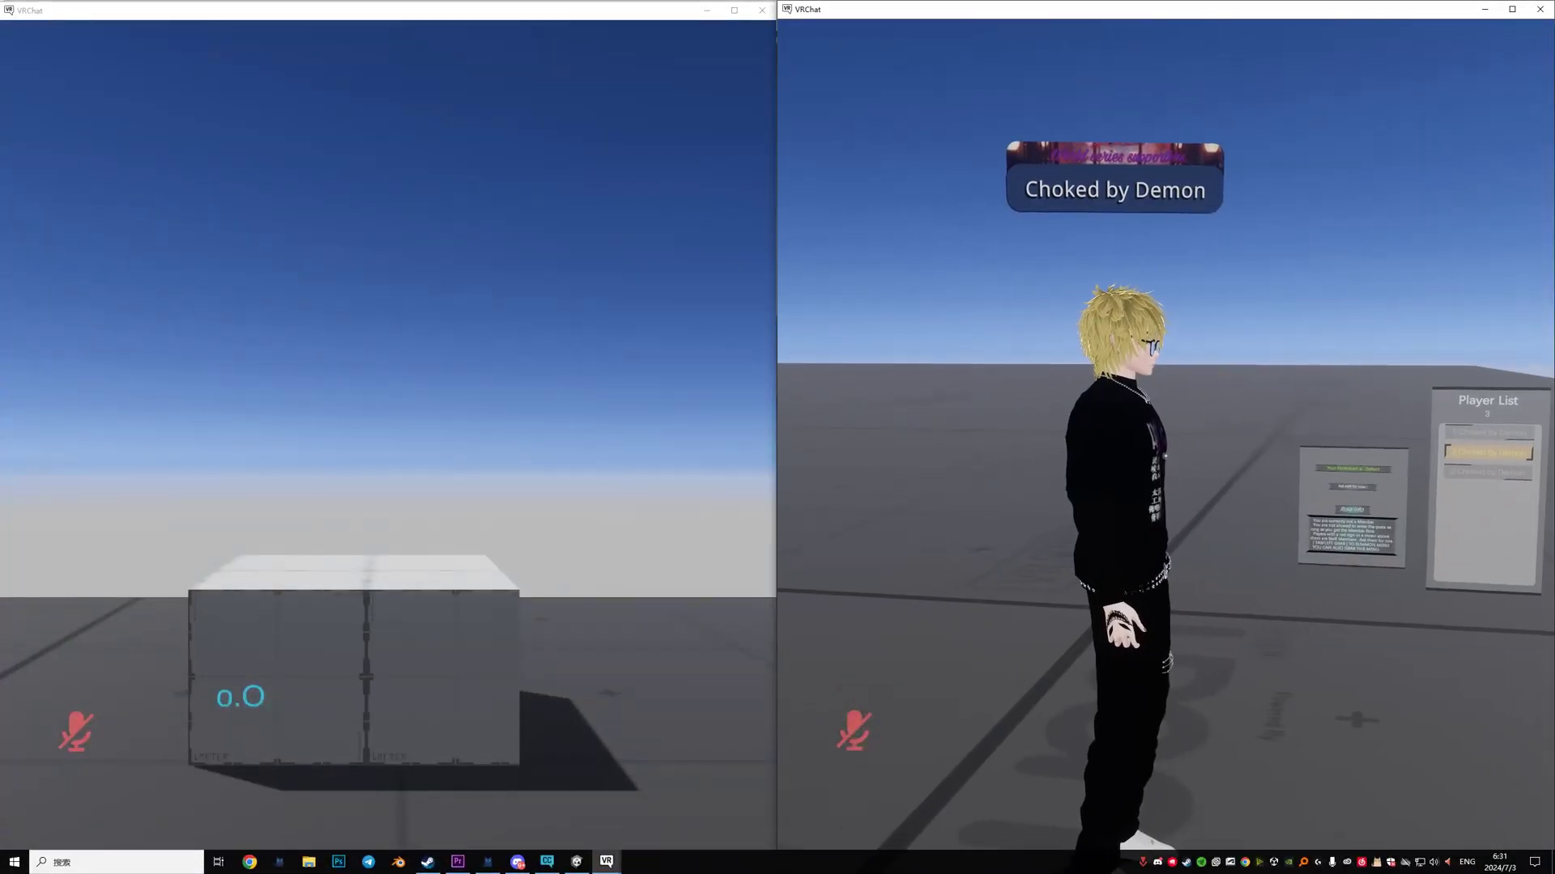
pyautogui.hotkey('alt', 'Tab')
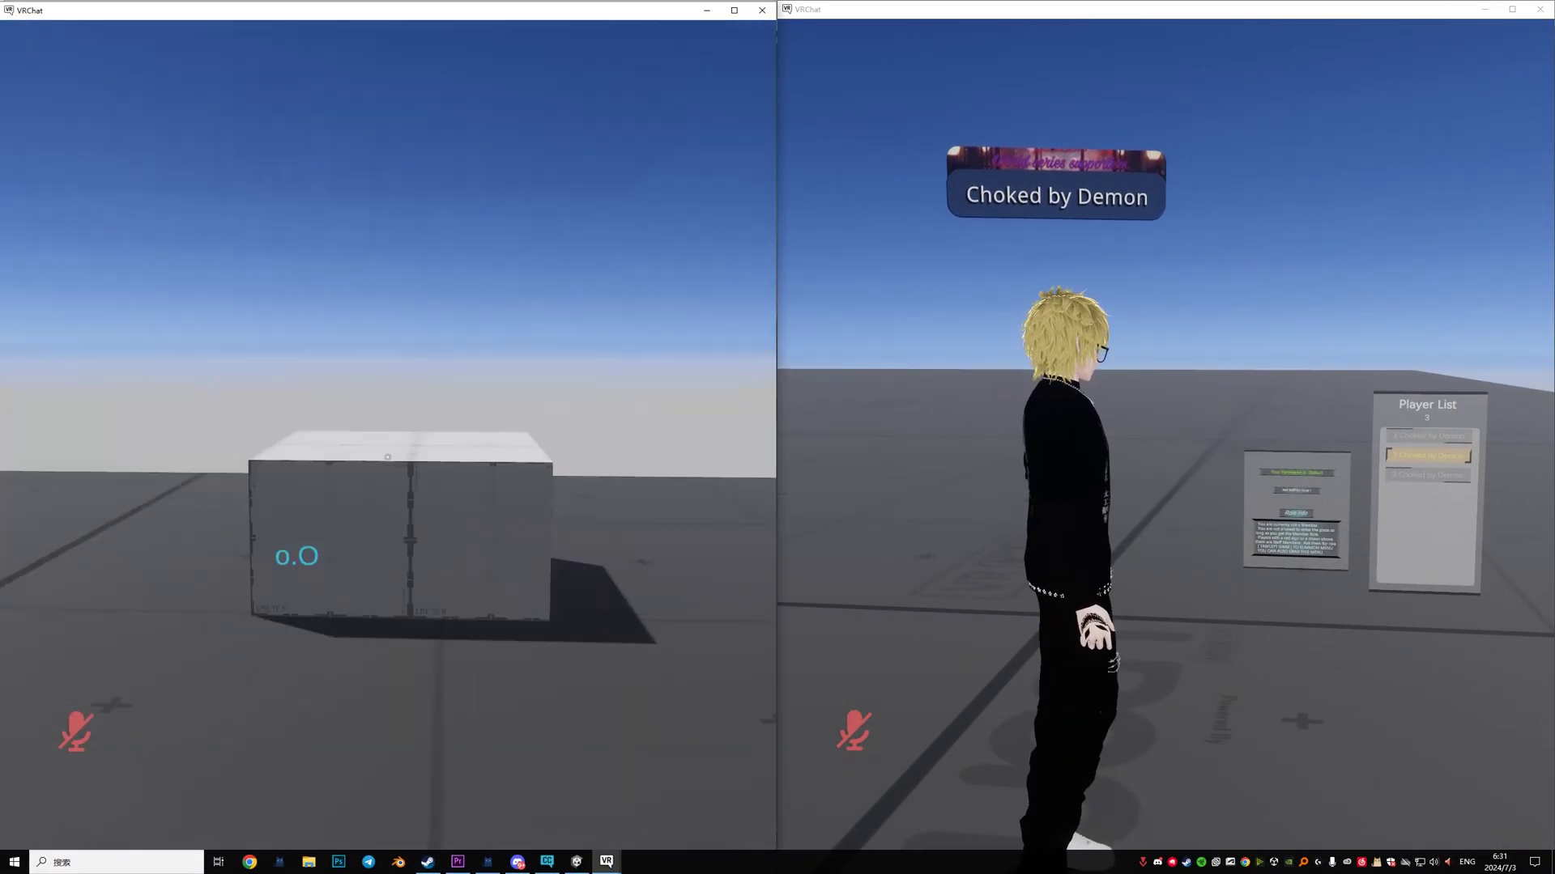
pyautogui.press('s')
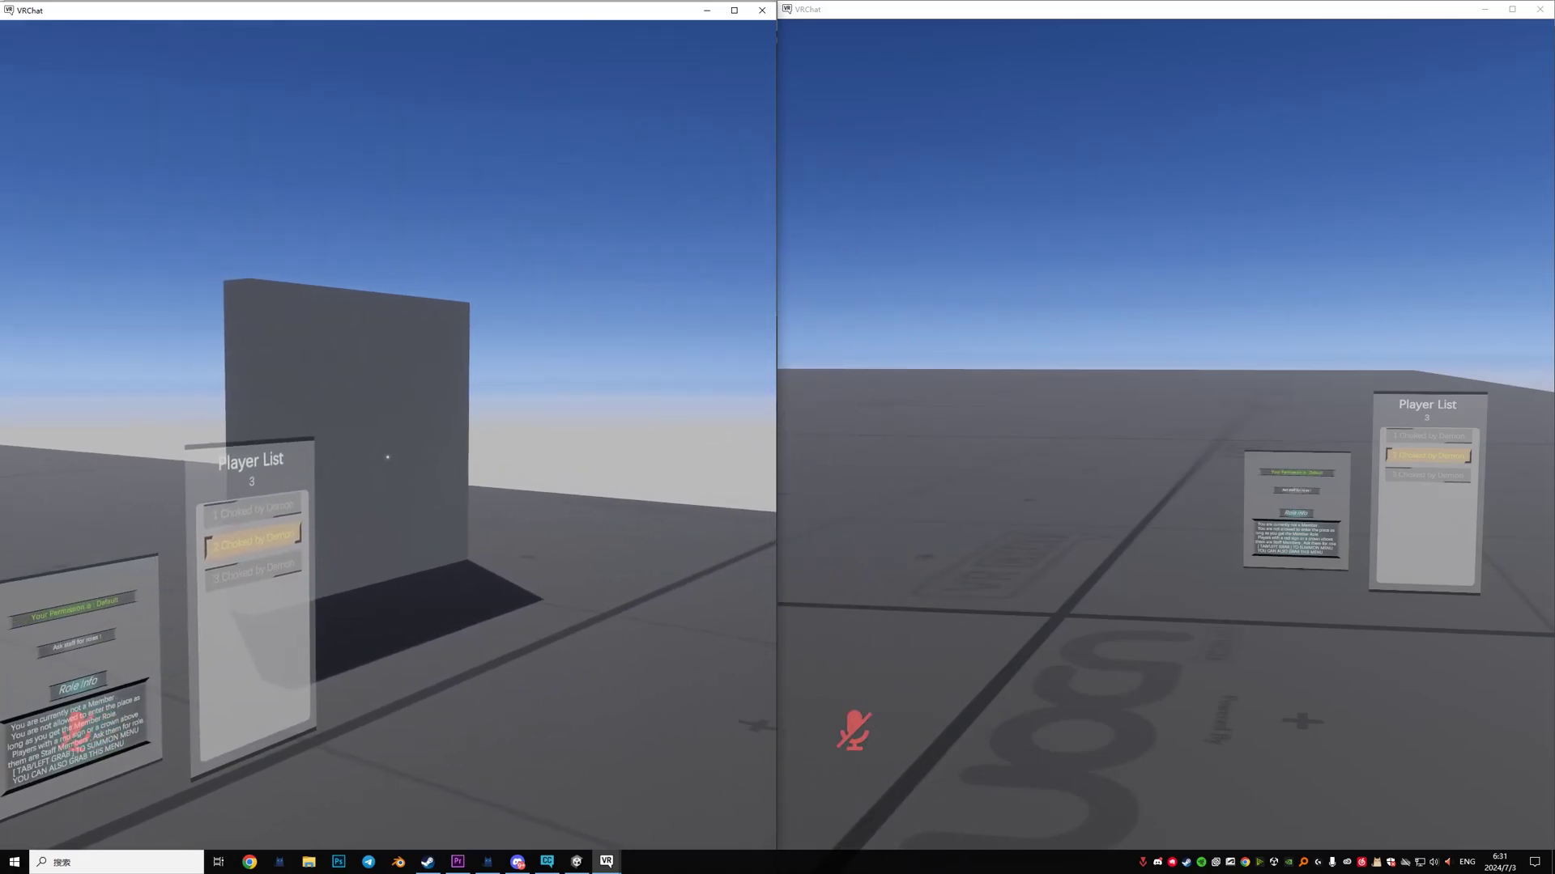
# Return to the master's client, select player 1 in the player list and set that player's role to Member
pyautogui.hotkey('alt', 'Tab')
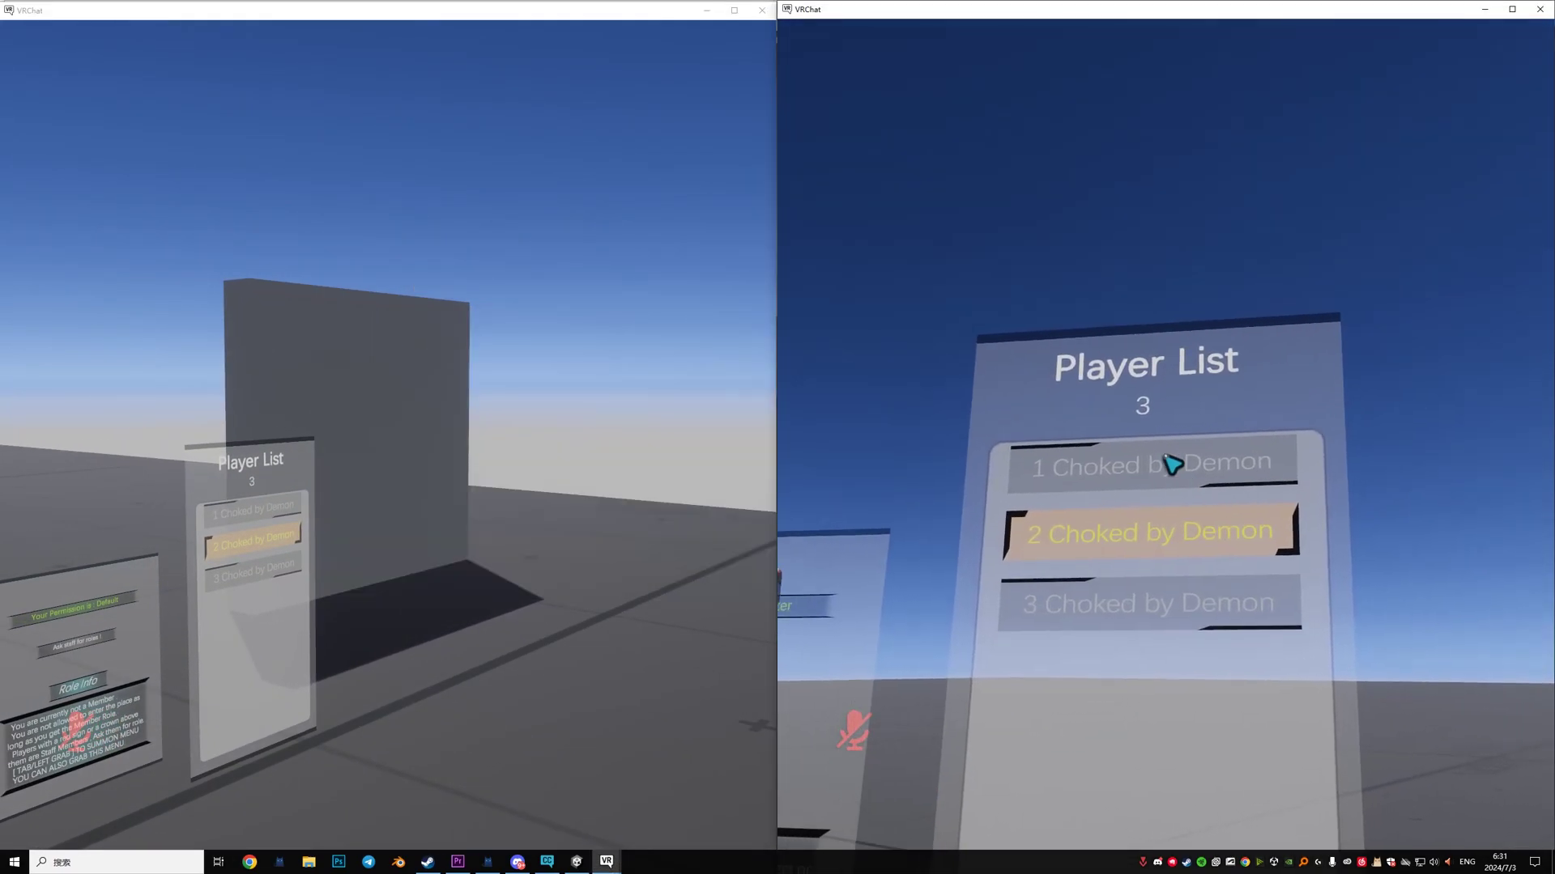
pyautogui.click(1173, 455)
pyautogui.click(1174, 464)
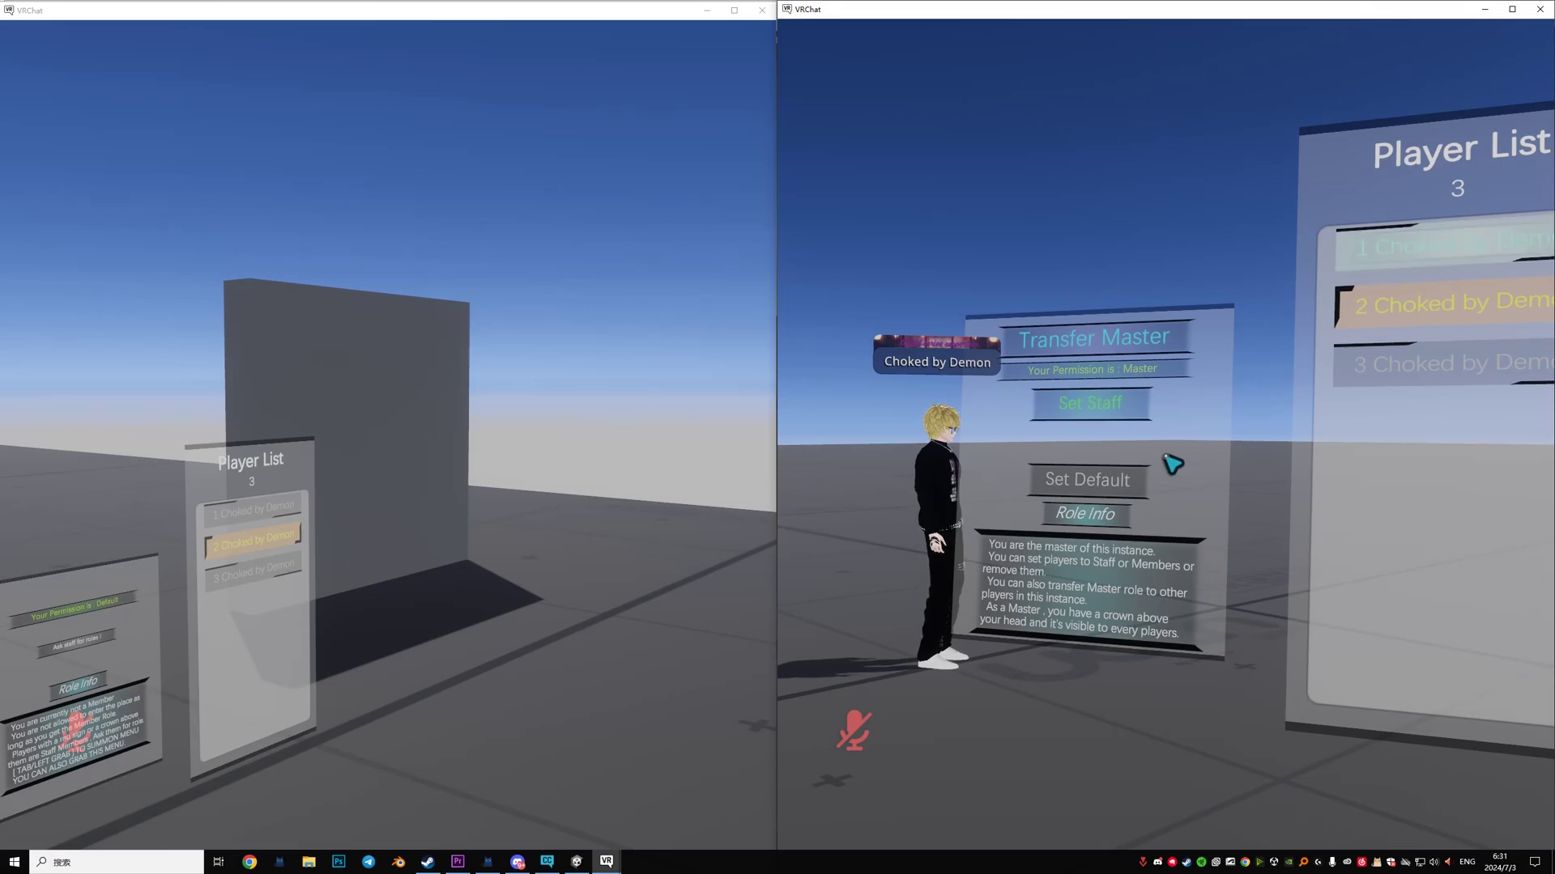
# Switch to the member's client, check the member text on the block and walk through the auto door
pyautogui.hotkey('alt', 'Tab')
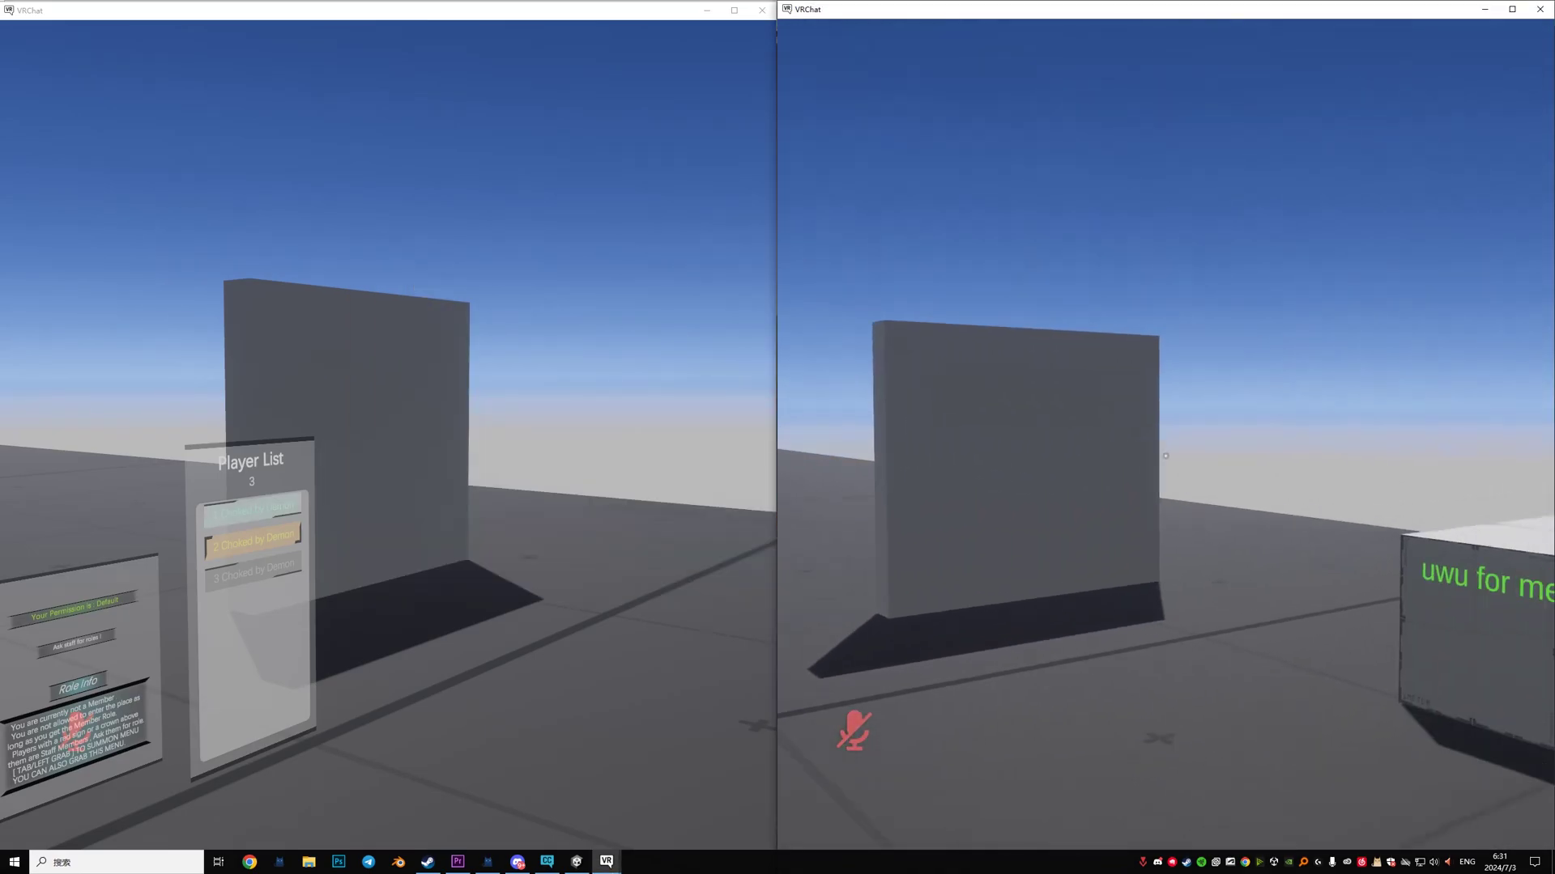
pyautogui.press('w')
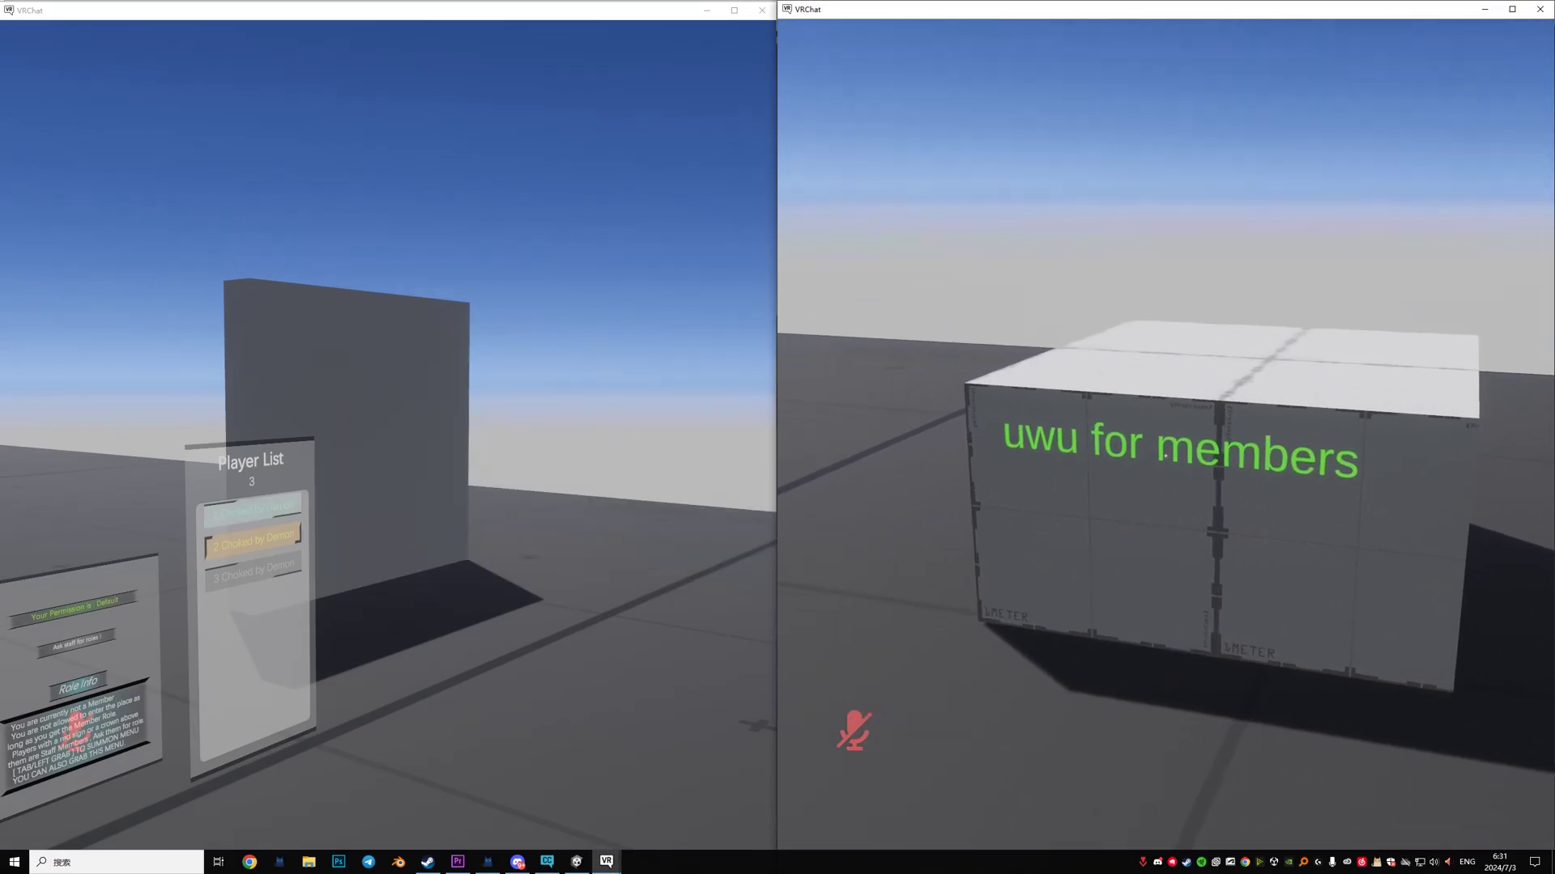
pyautogui.press('w')
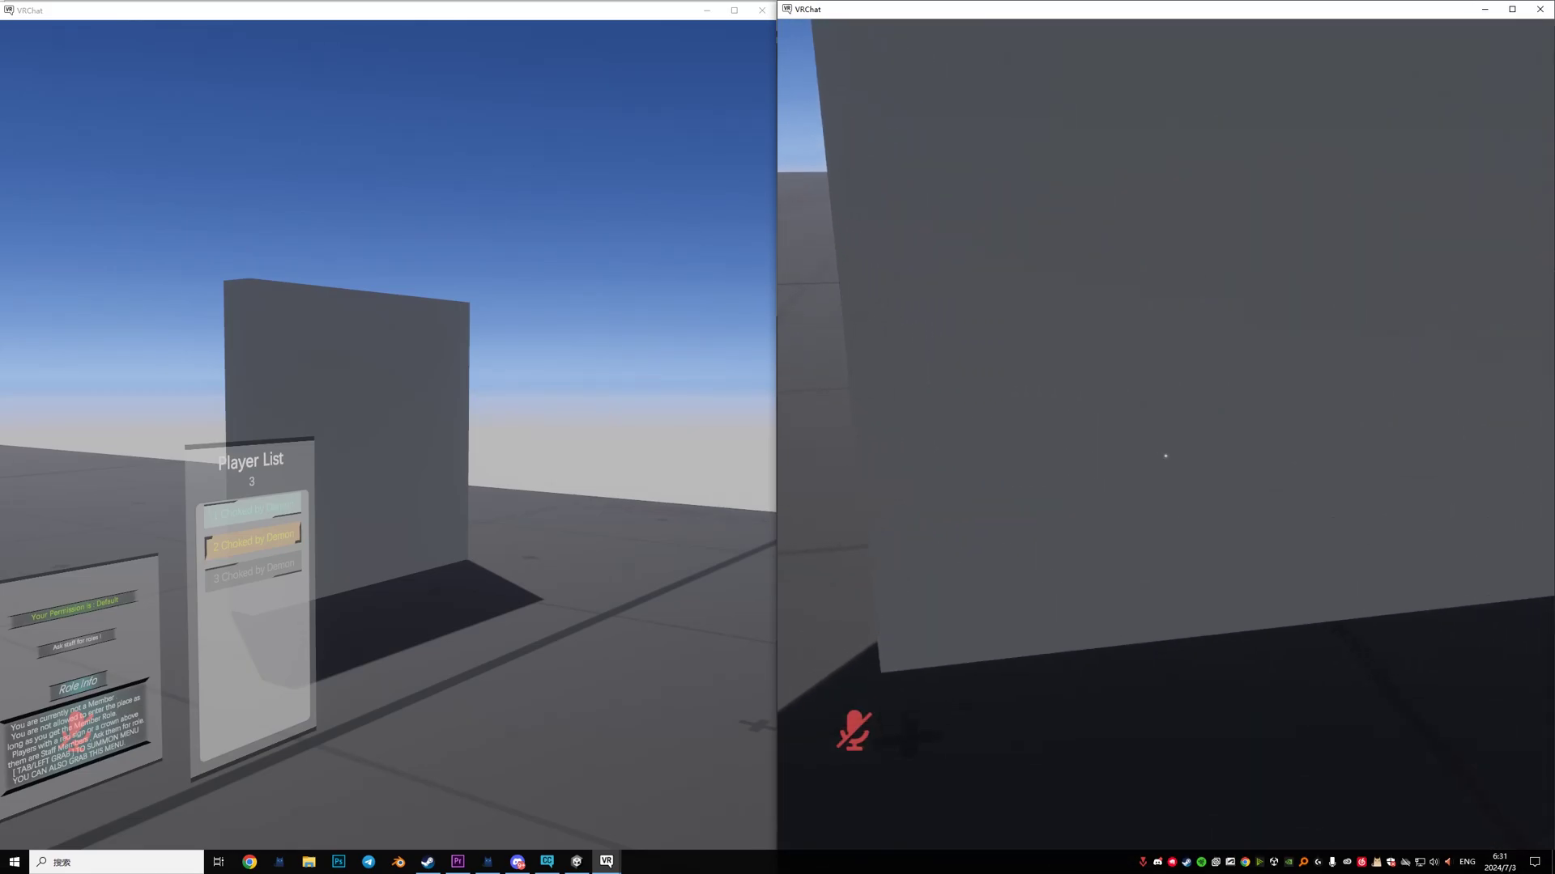
pyautogui.press('w')
pyautogui.press('s')
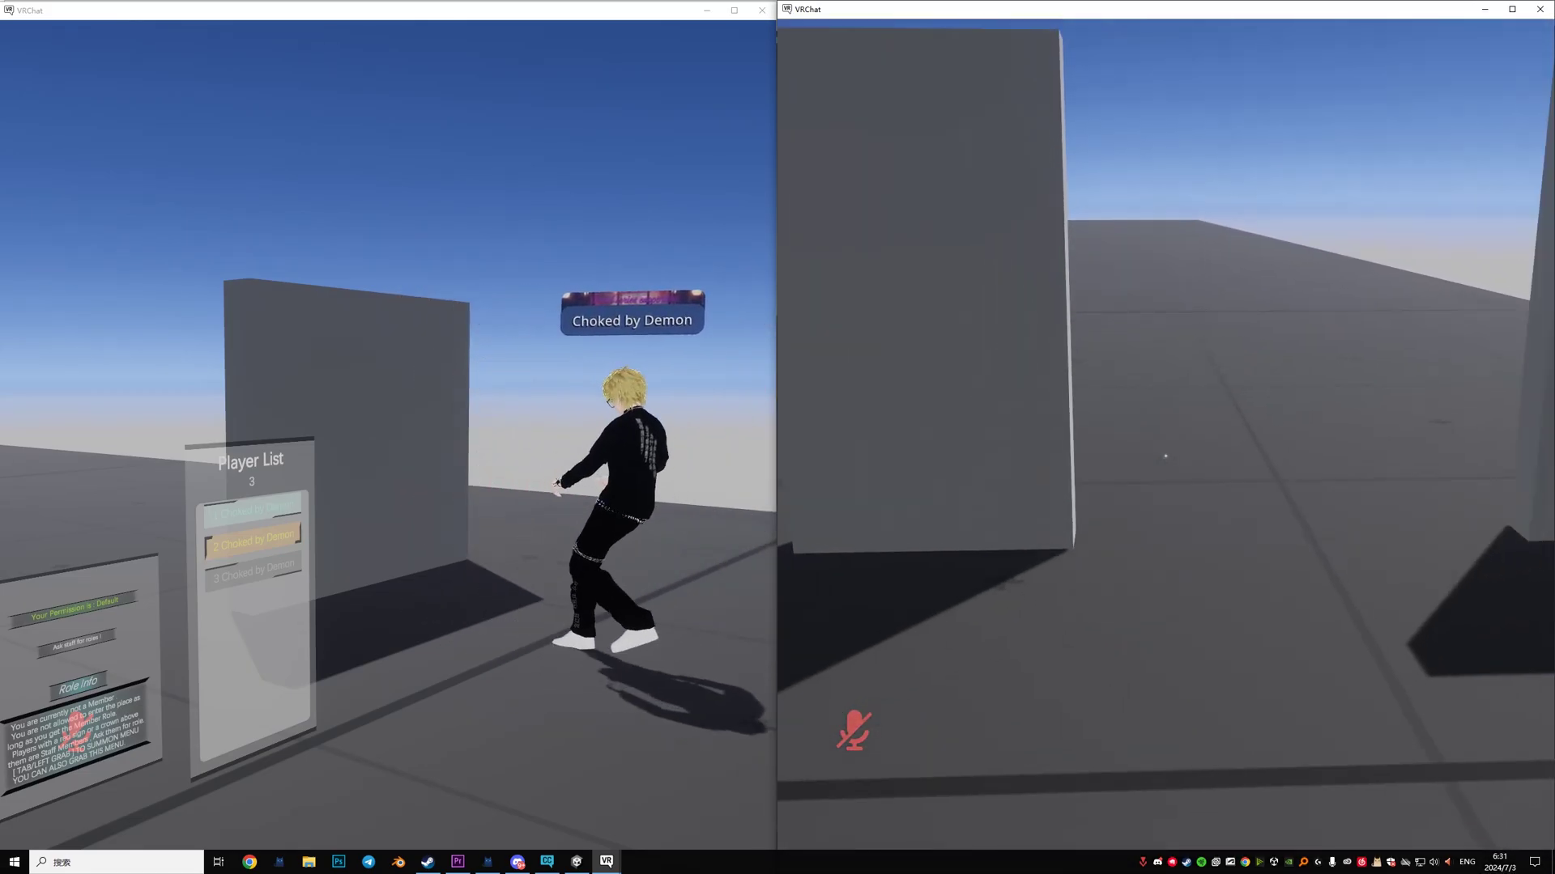
# Switch to the default player's client and test walking through the auto door from both sides
pyautogui.hotkey('alt', 'Tab')
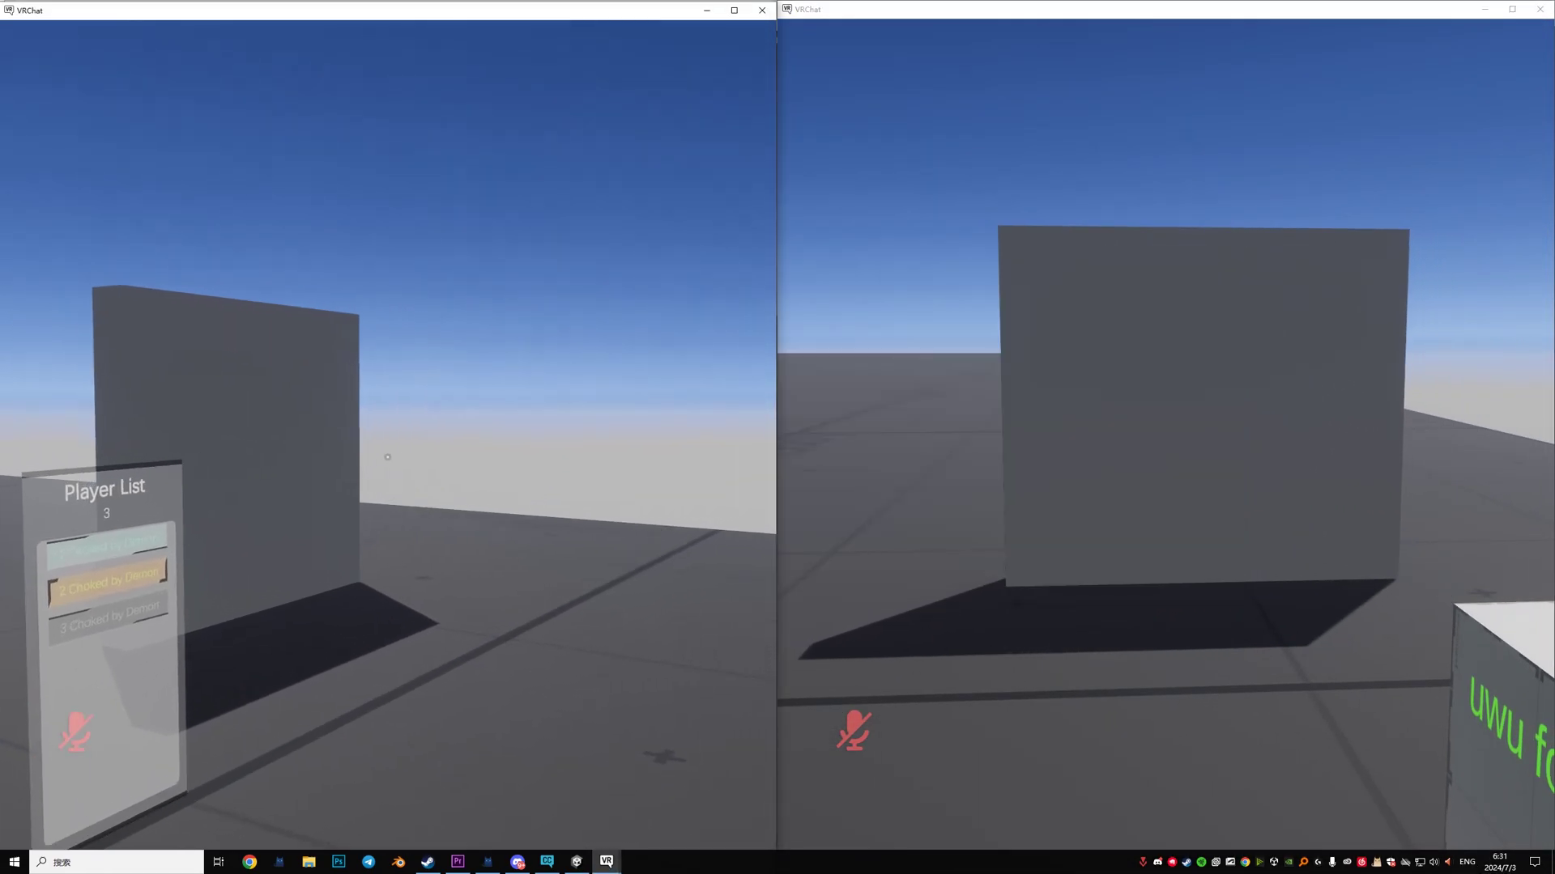
pyautogui.press('w')
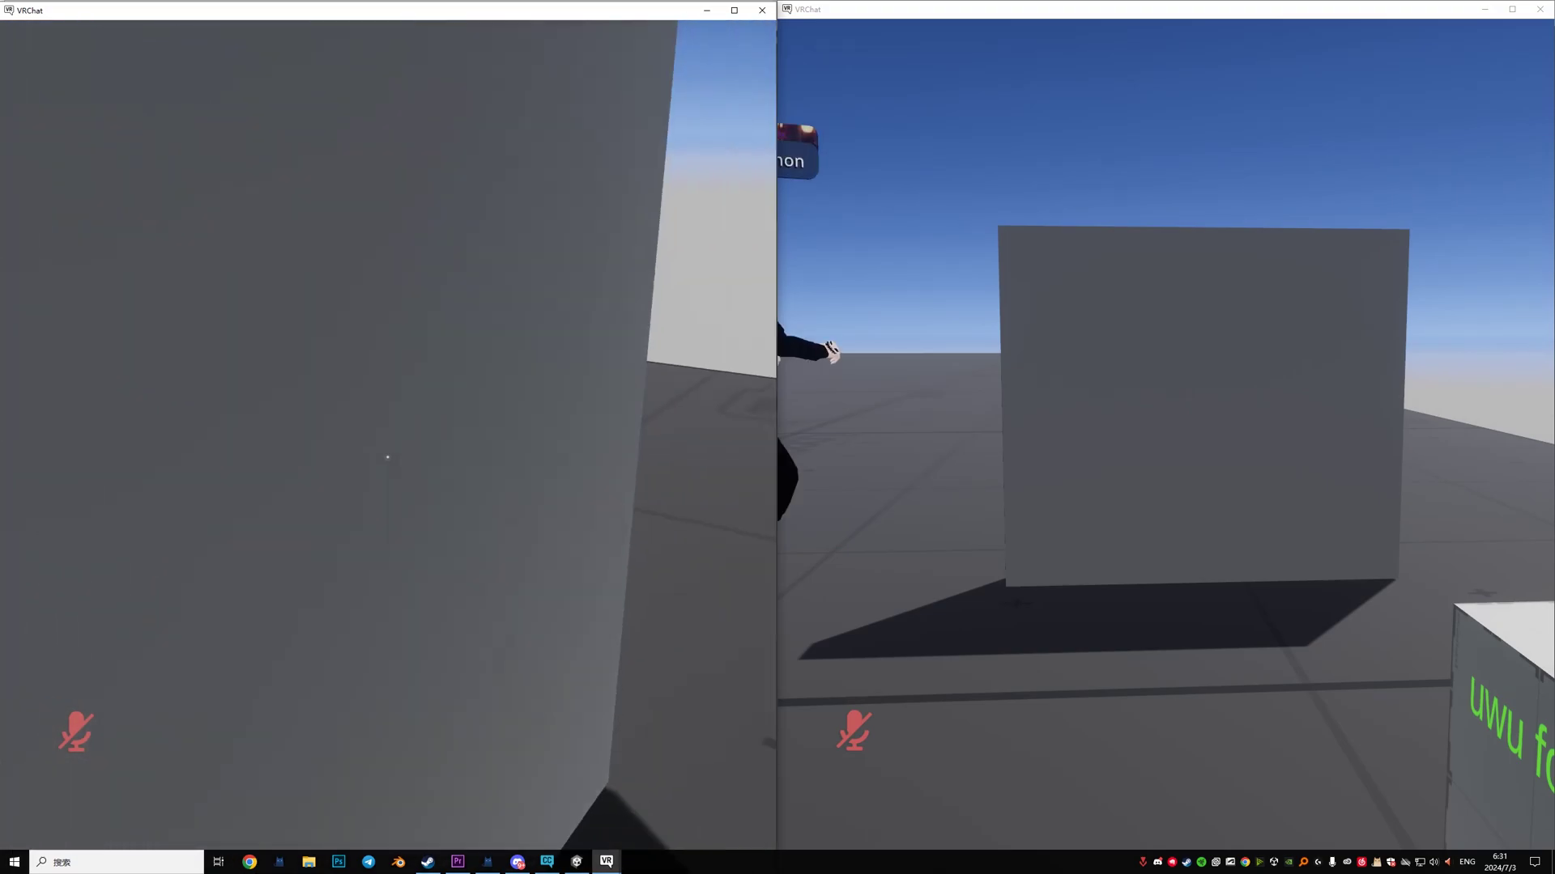
pyautogui.press('s')
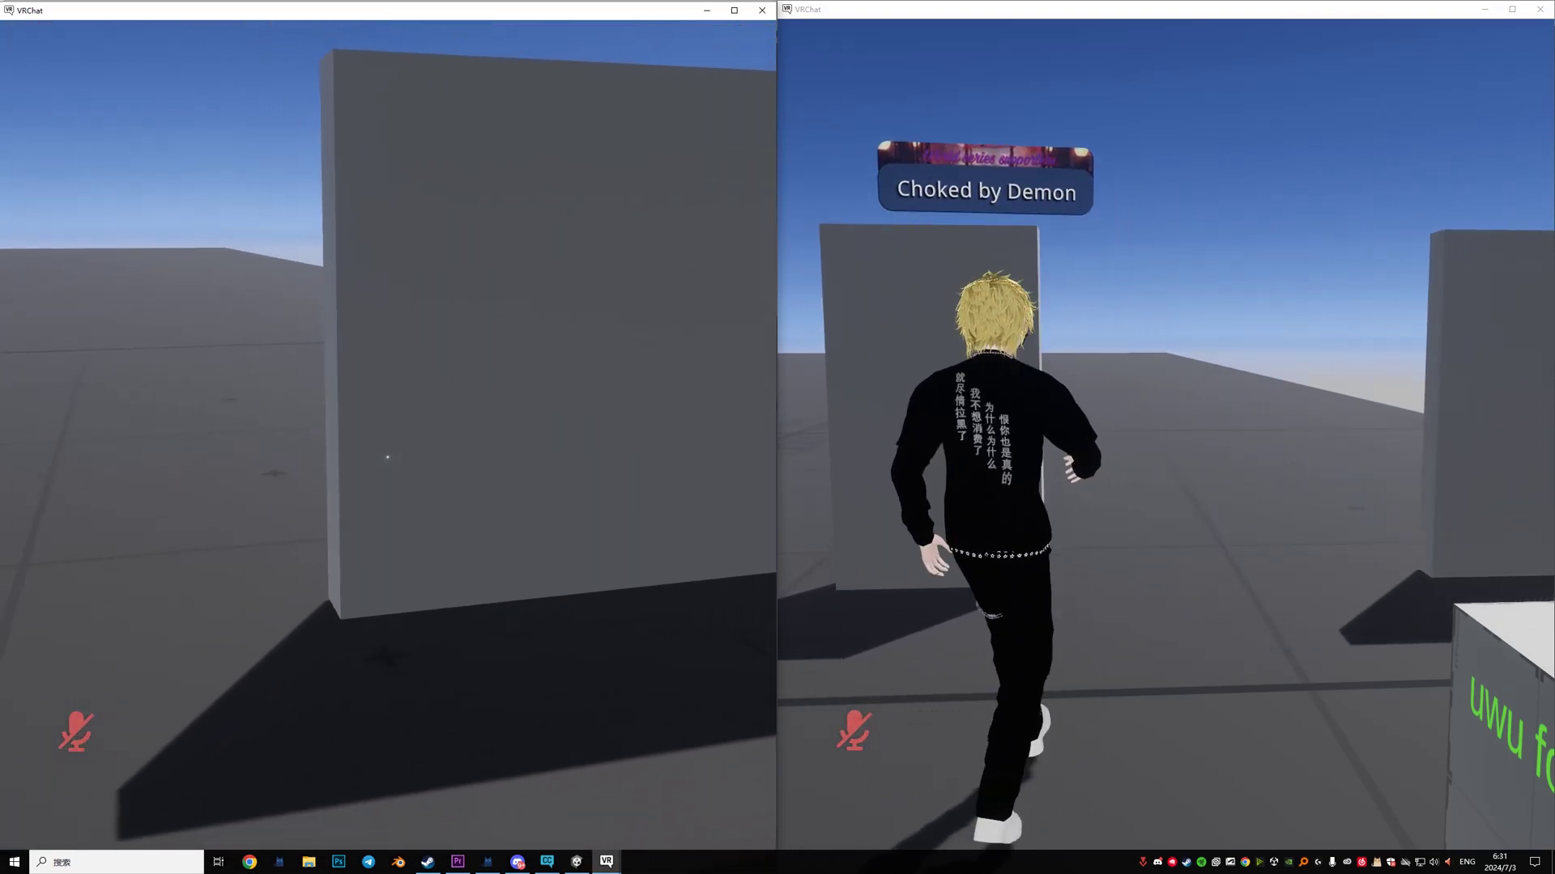
pyautogui.press('w')
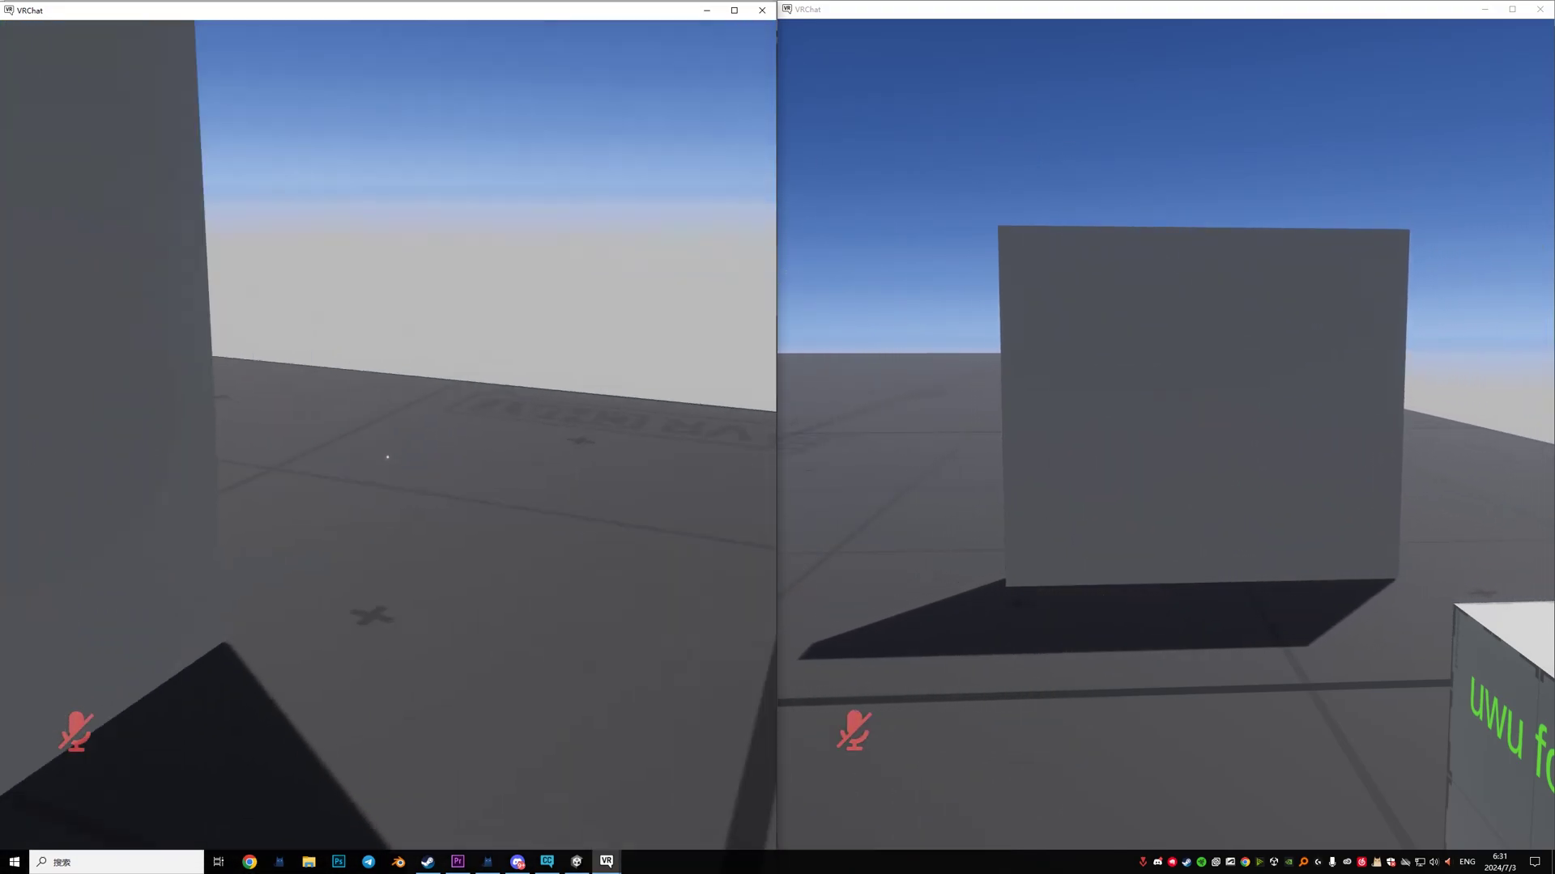
pyautogui.press('s')
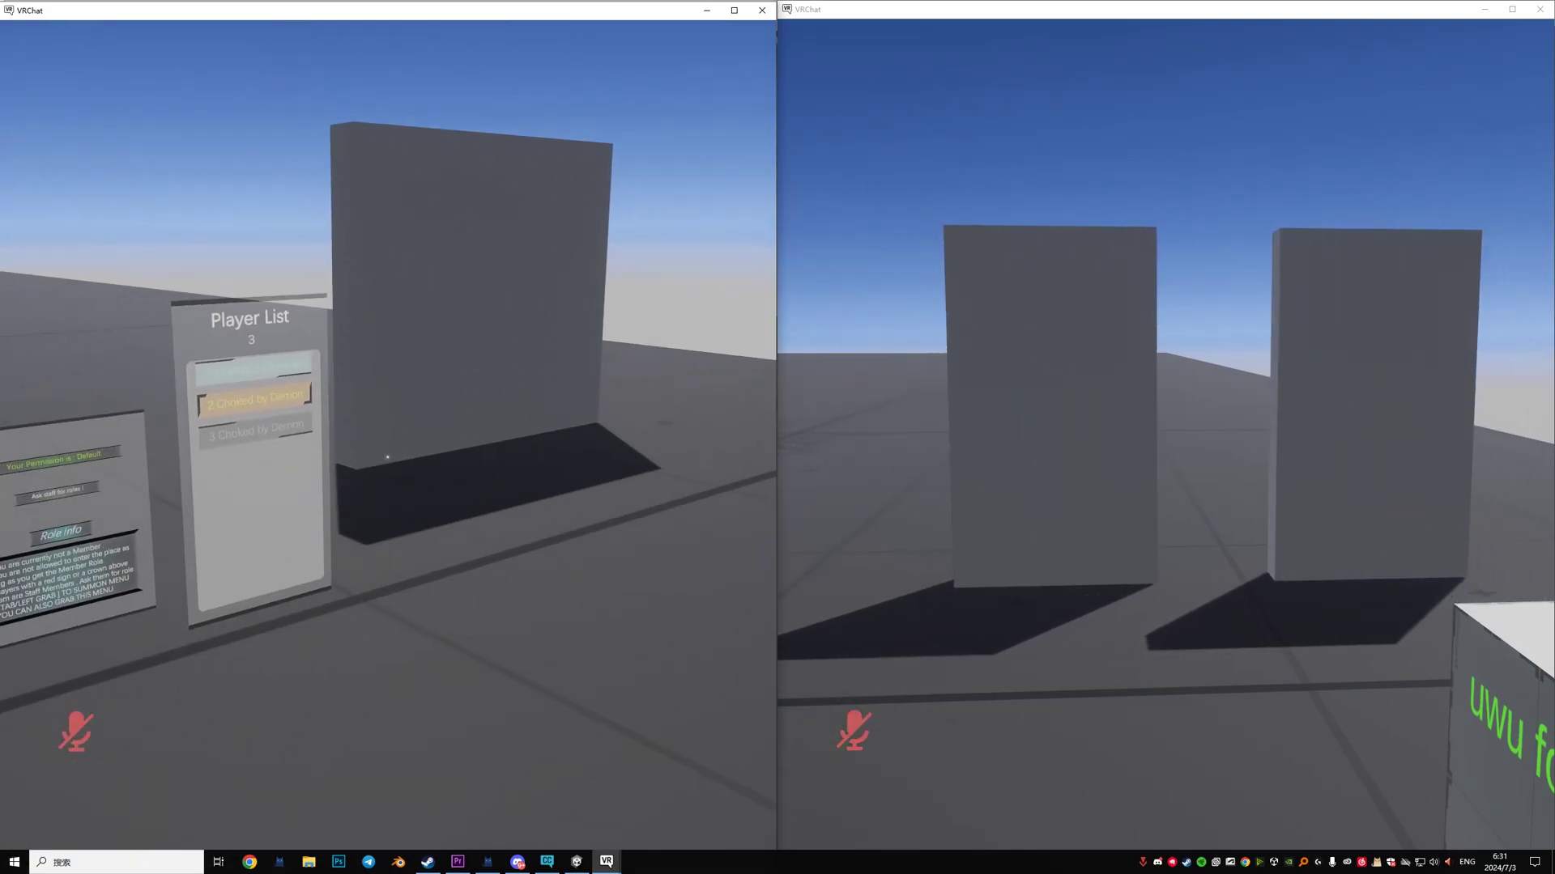
pyautogui.press('w')
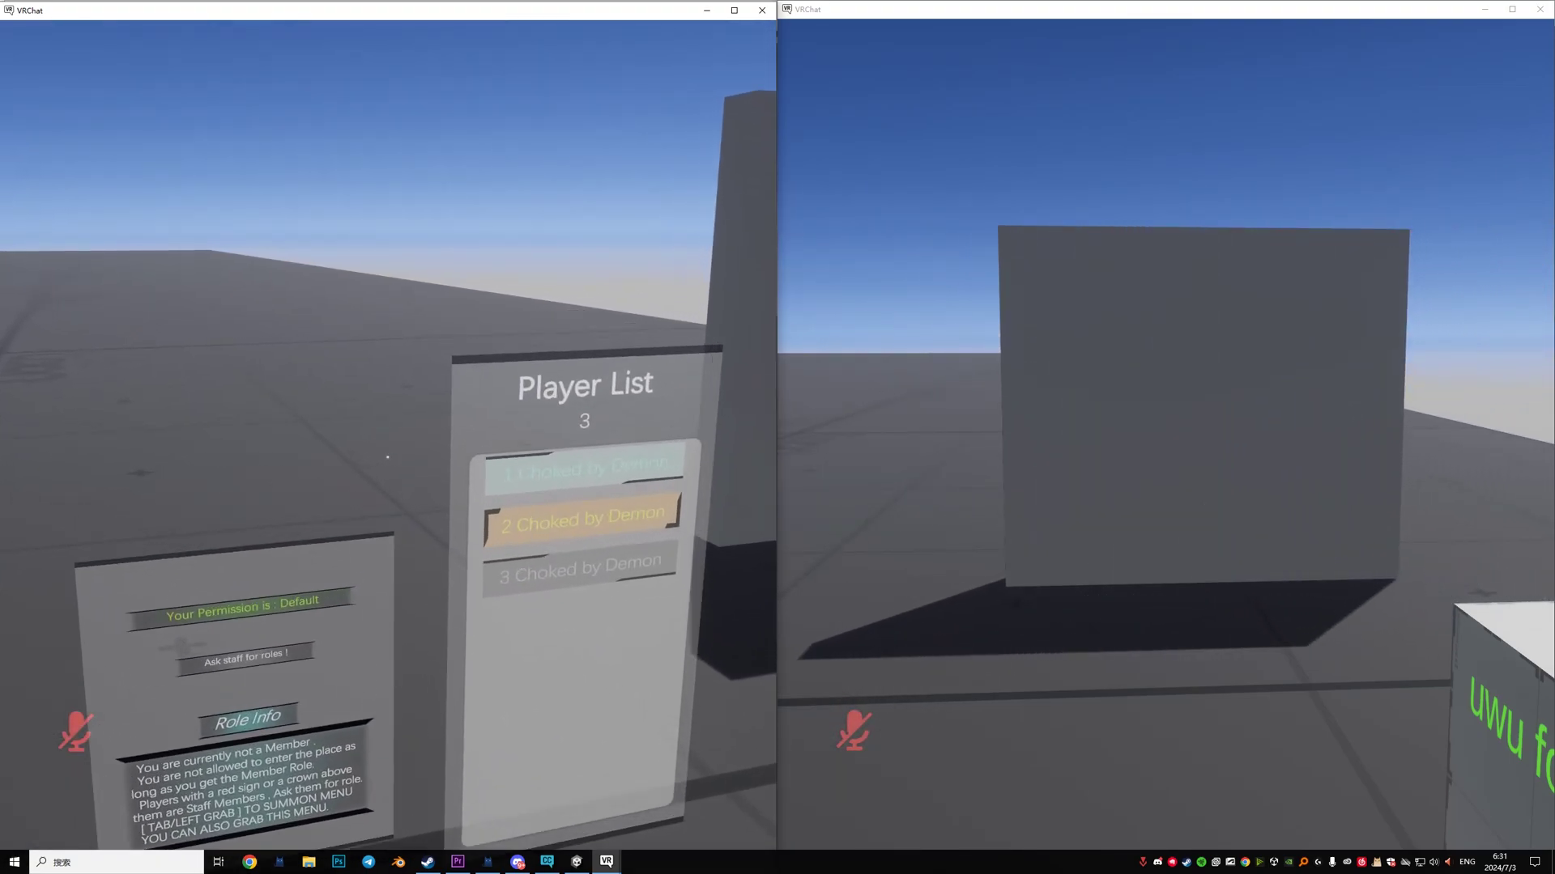
# Return to the master's client, select player 3 in the player list and set that player's role to Staff
pyautogui.hotkey('alt', 'Tab')
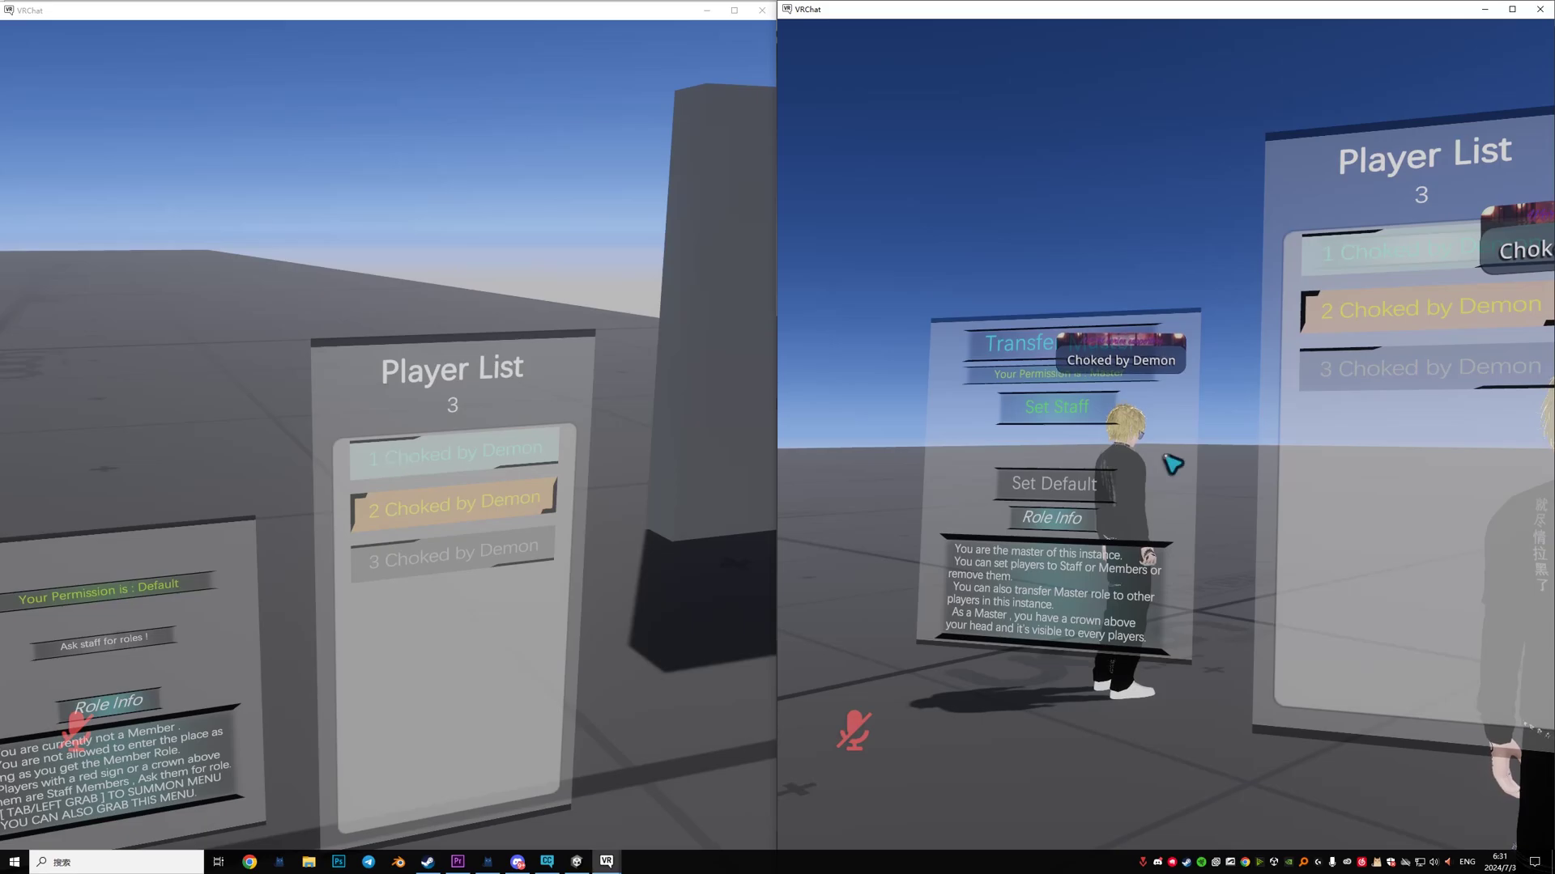
pyautogui.press('w')
pyautogui.click(1173, 464)
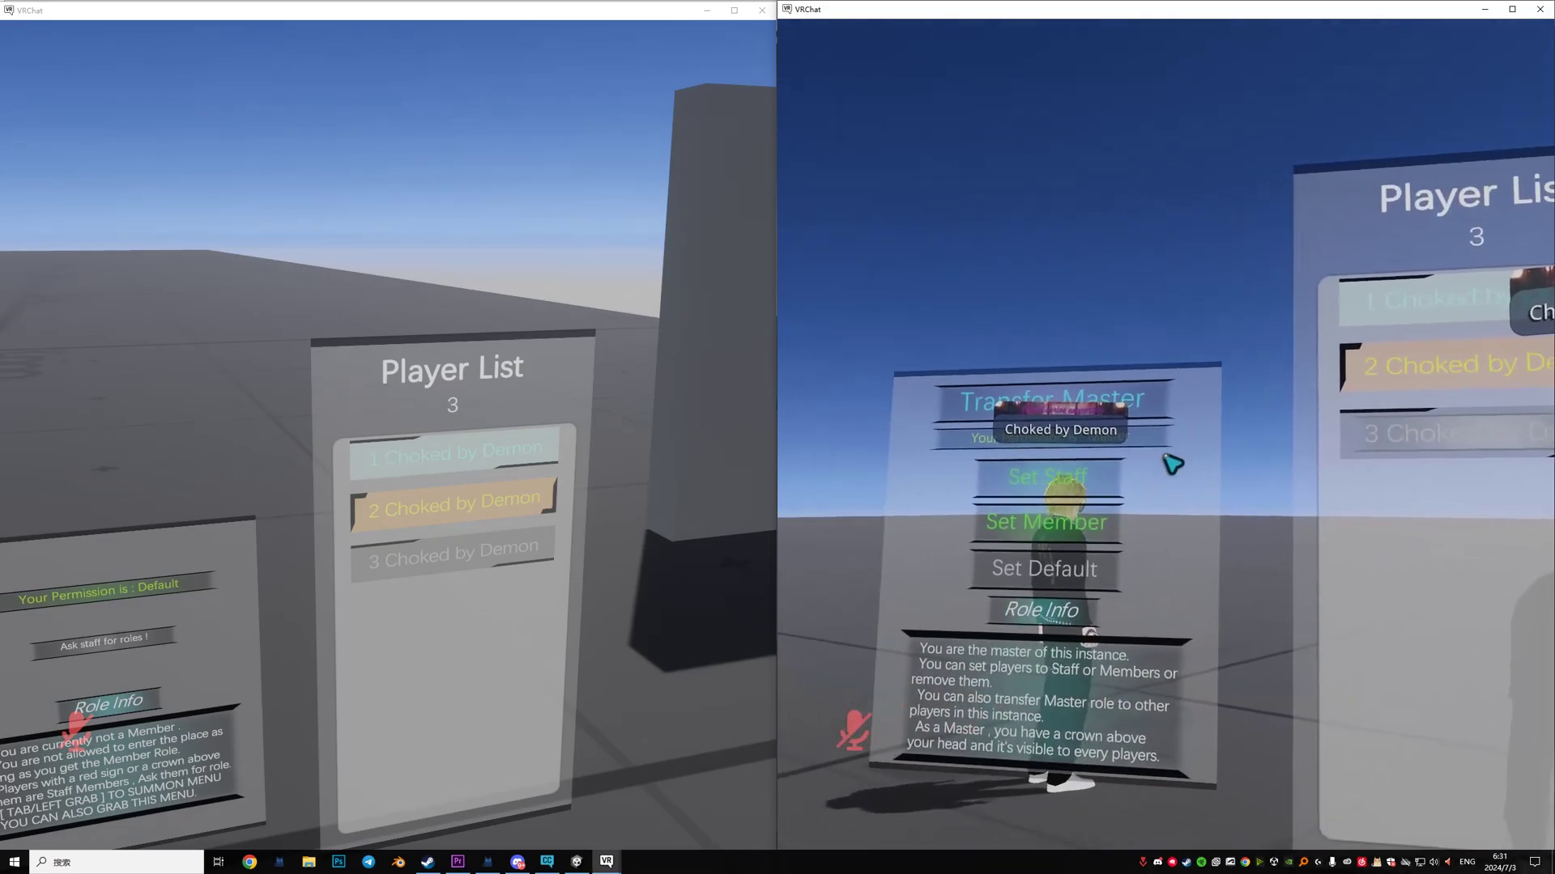
# Switch to the new staff player's client, check the staff text, teleport cube and staff room, and walk through the auto door
pyautogui.hotkey('alt', 'Tab')
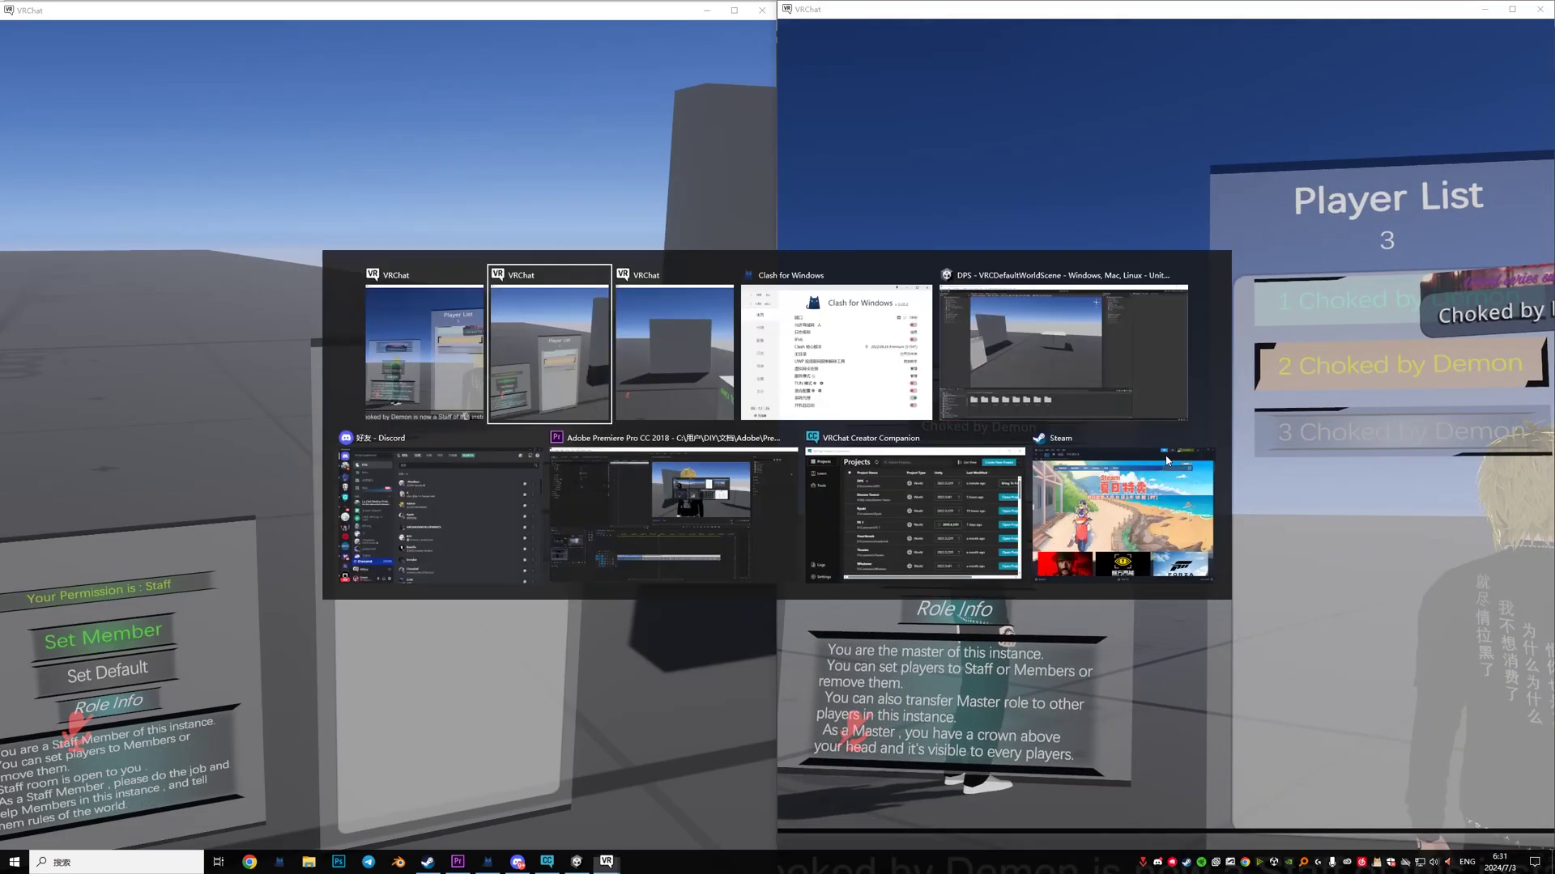
pyautogui.press('s')
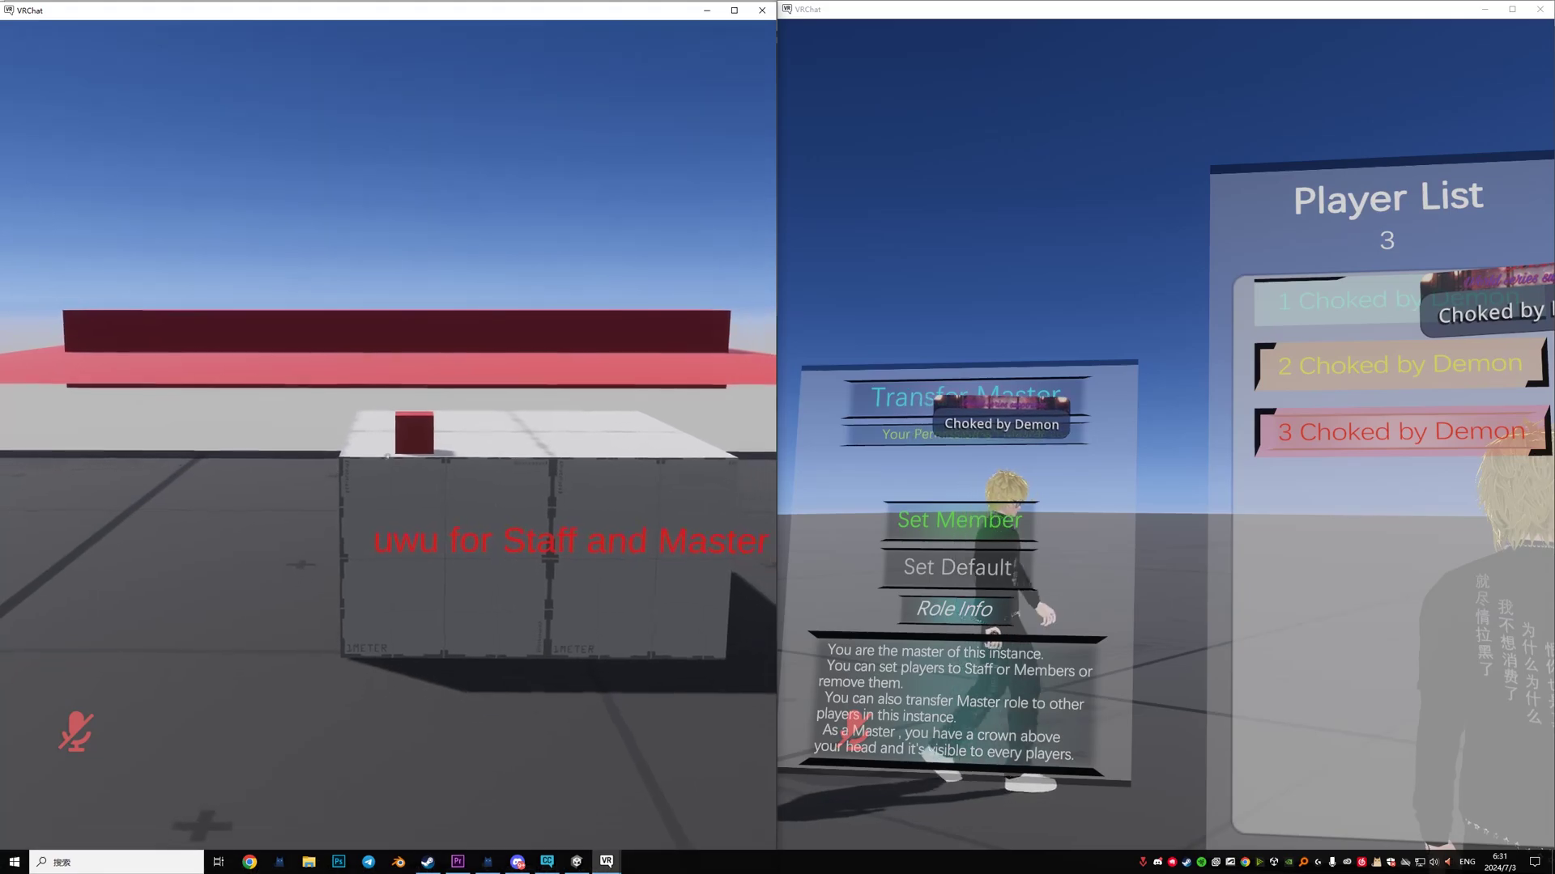
pyautogui.press('w')
pyautogui.press('w')
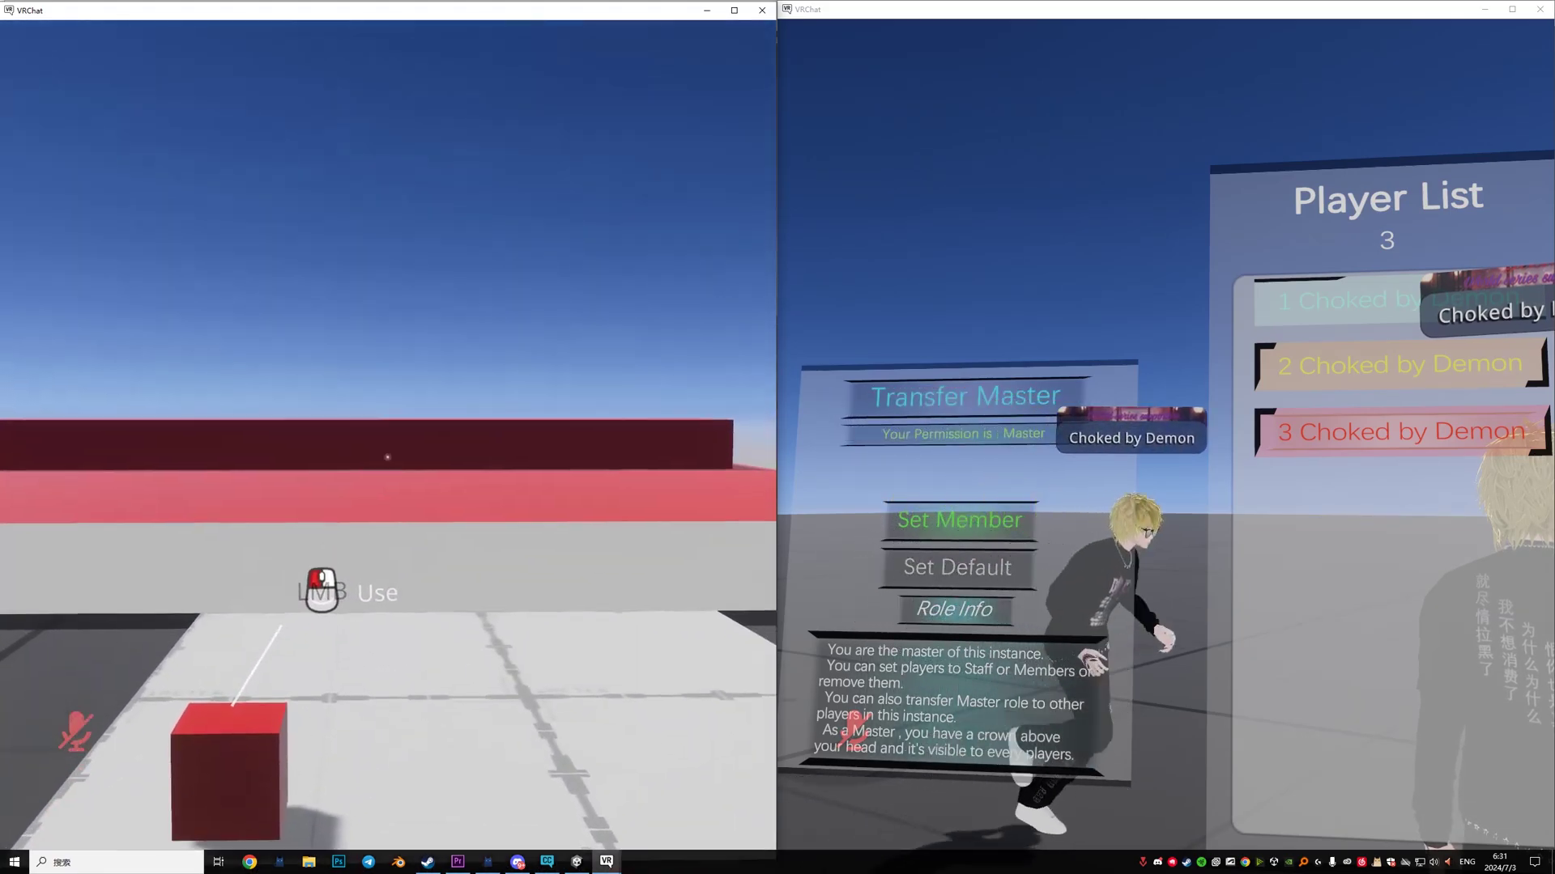
pyautogui.press('s')
pyautogui.press('w')
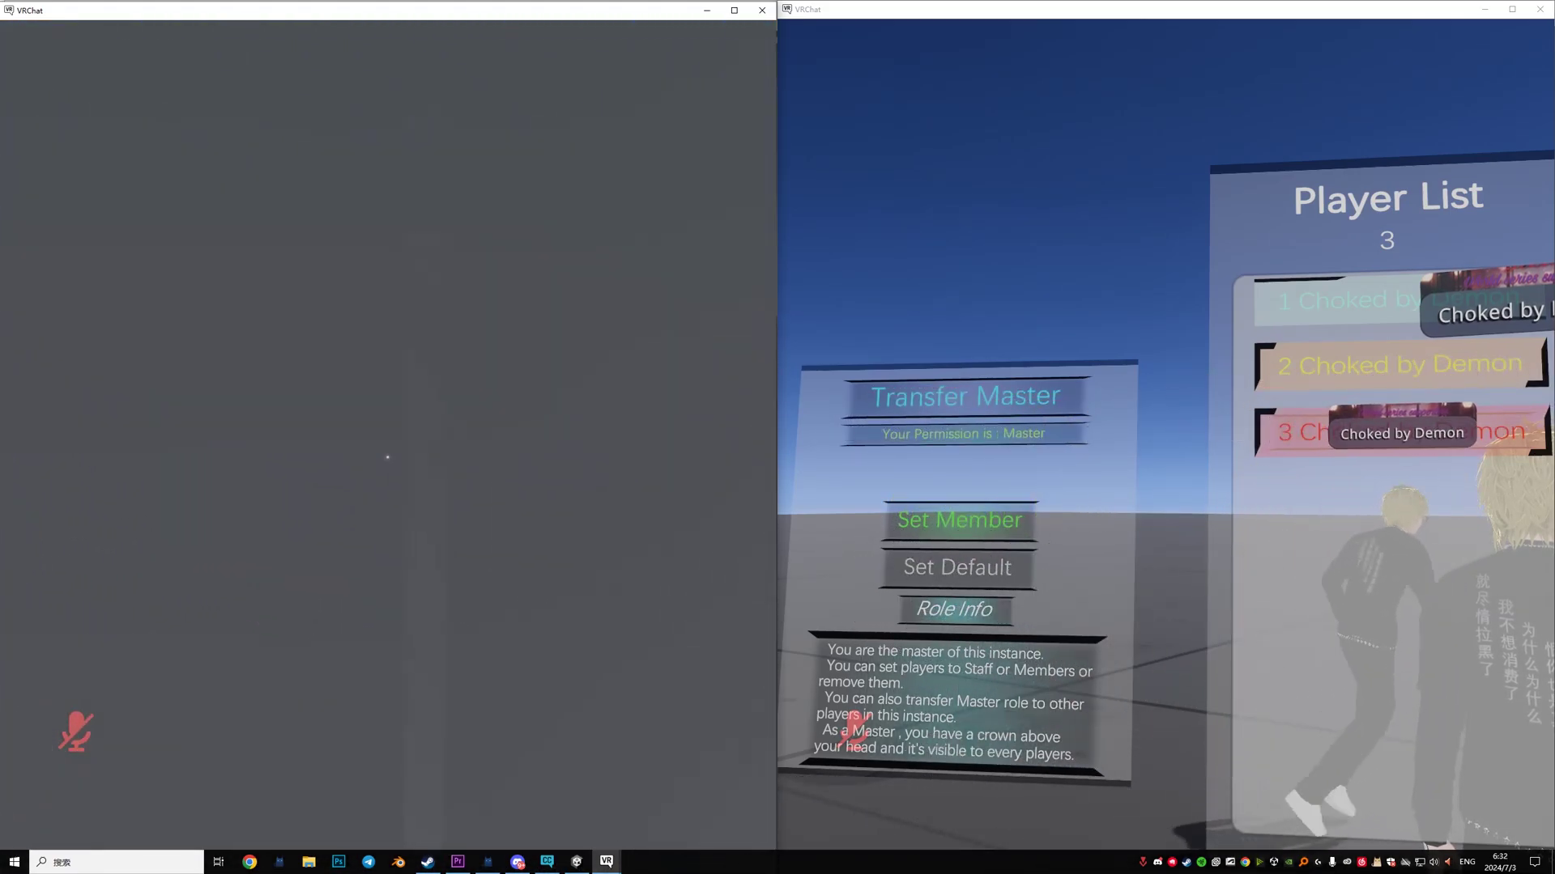
pyautogui.press('s')
pyautogui.press('s')
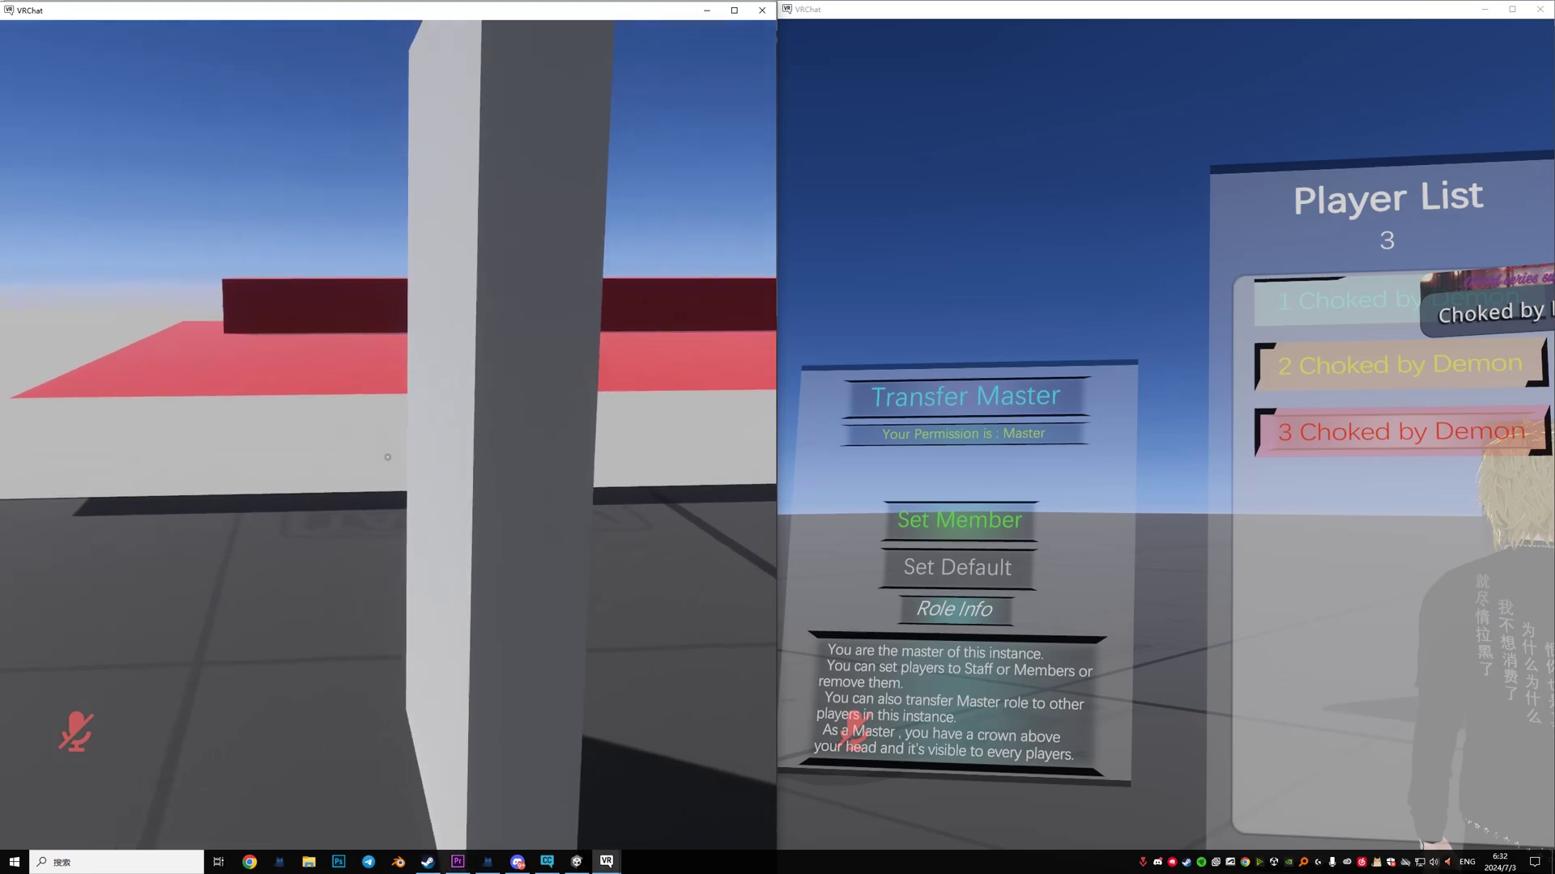
# Switch to the member's client and check the member text on the block, the role info panel and the player list
pyautogui.hotkey('alt', 'Tab')
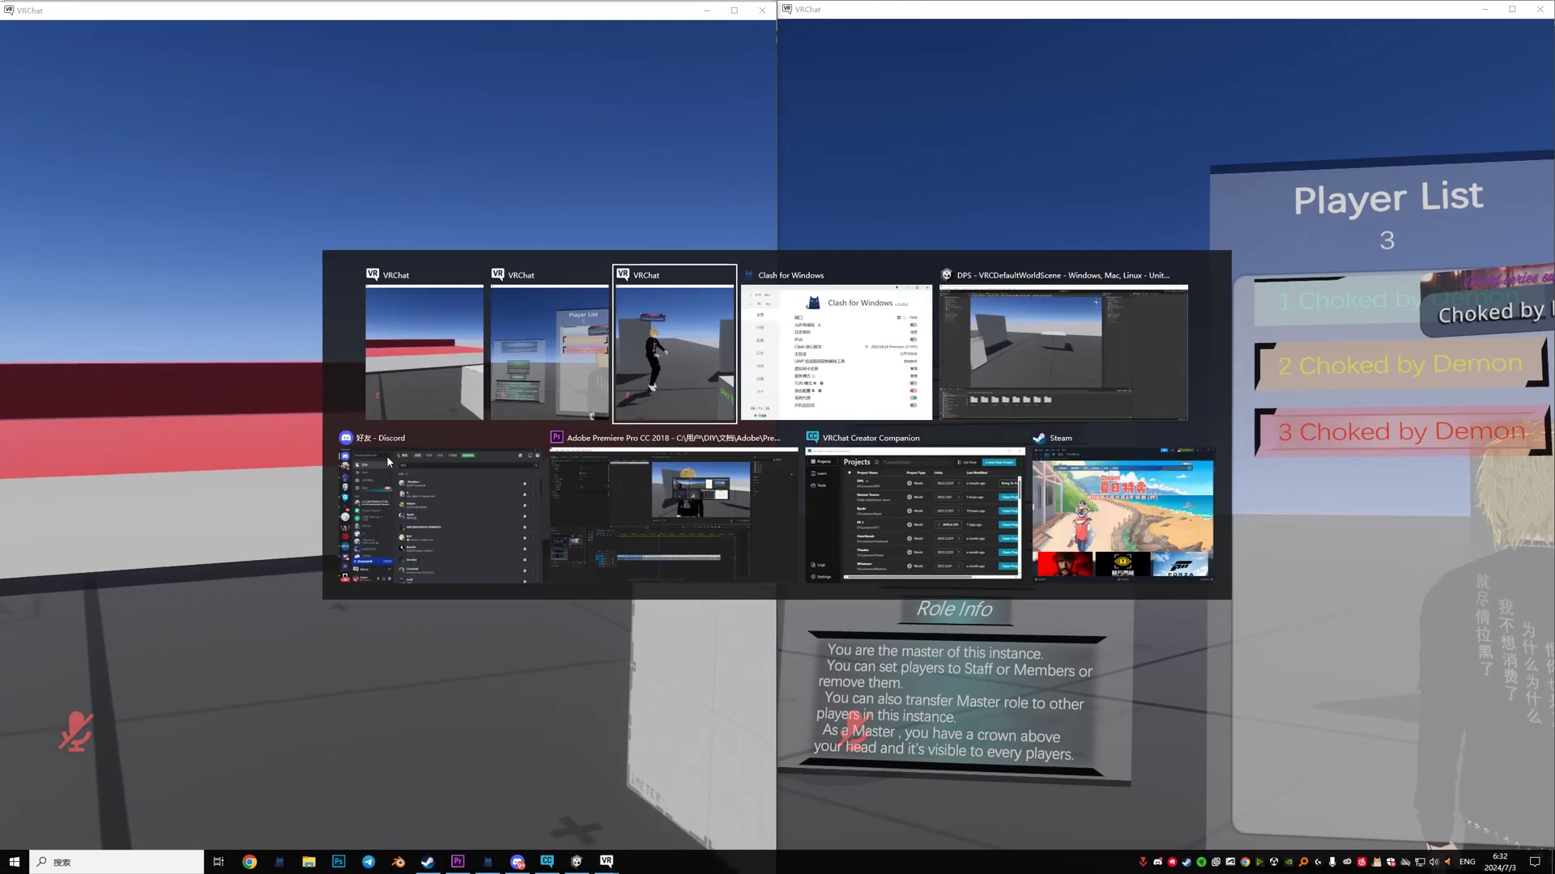
pyautogui.press('s')
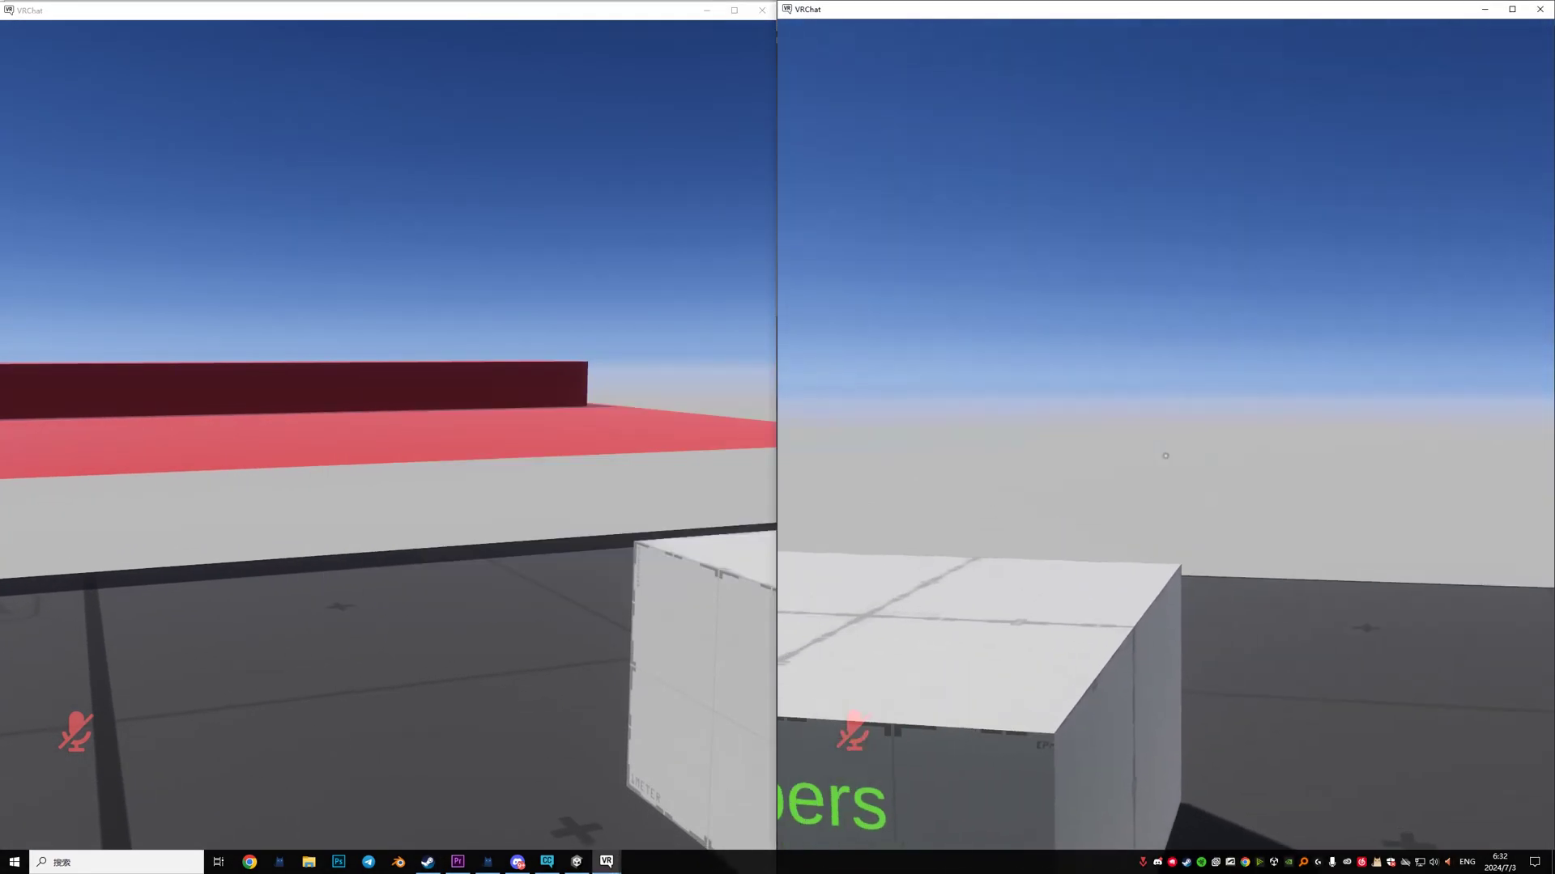
pyautogui.press('w')
pyautogui.press('s')
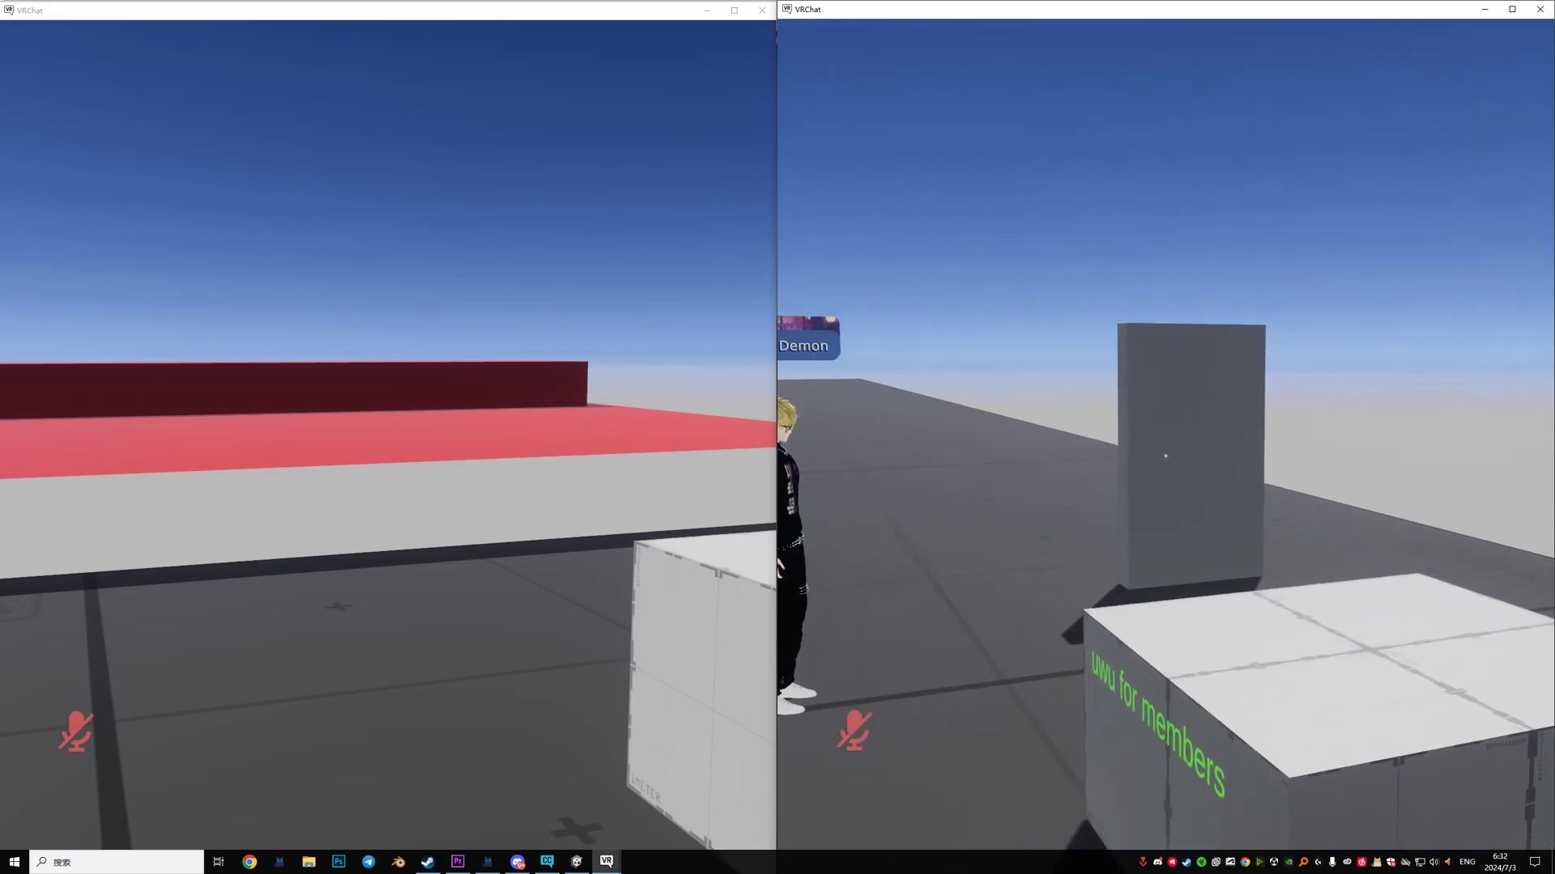
pyautogui.press('w')
pyautogui.press('w')
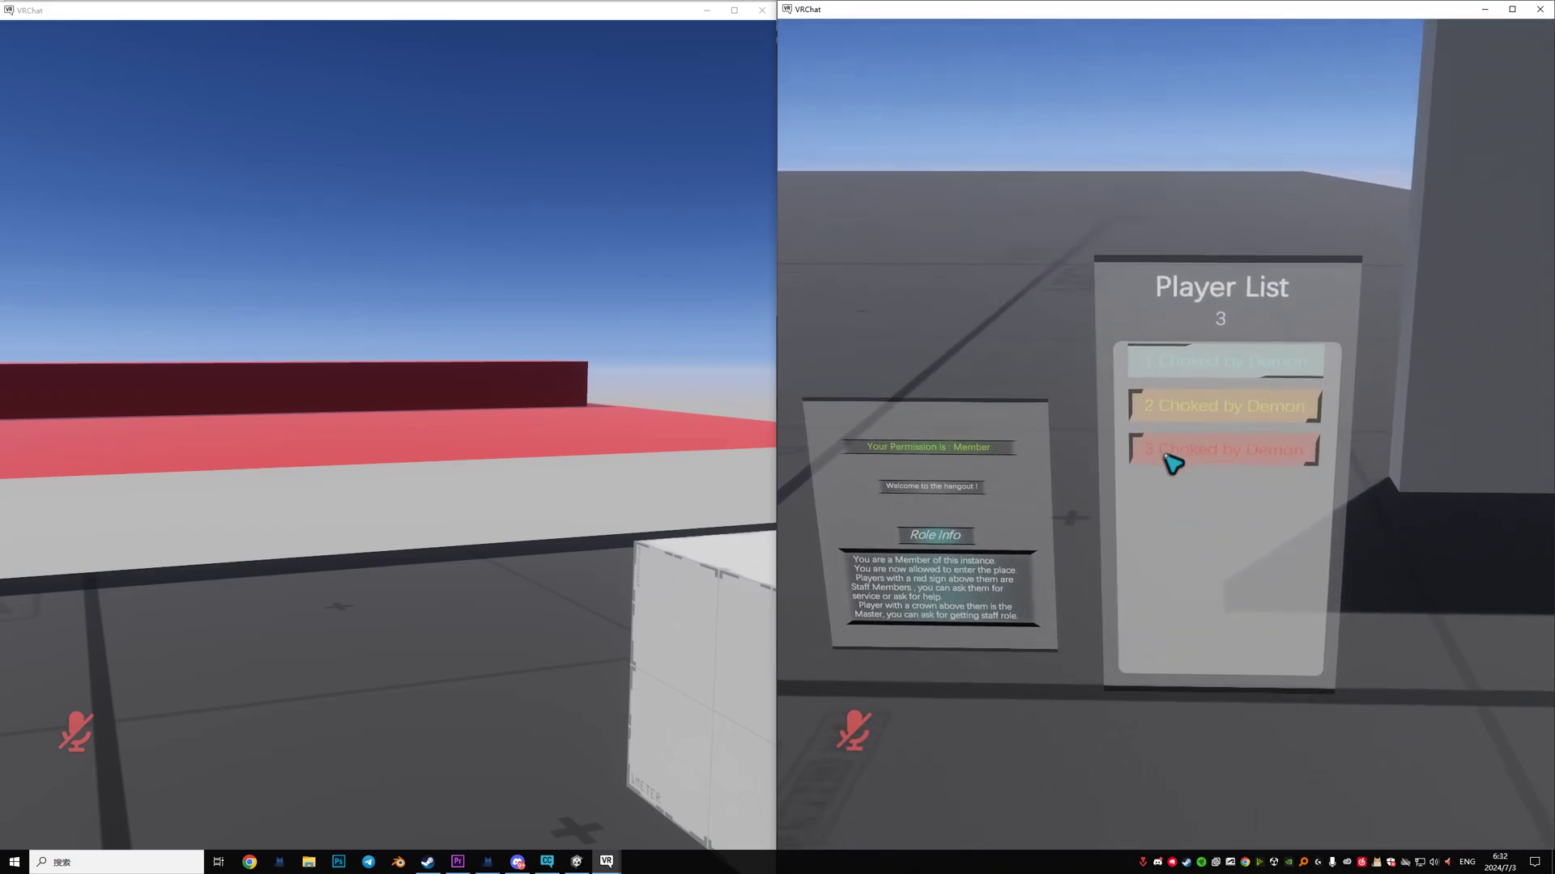
pyautogui.press('s')
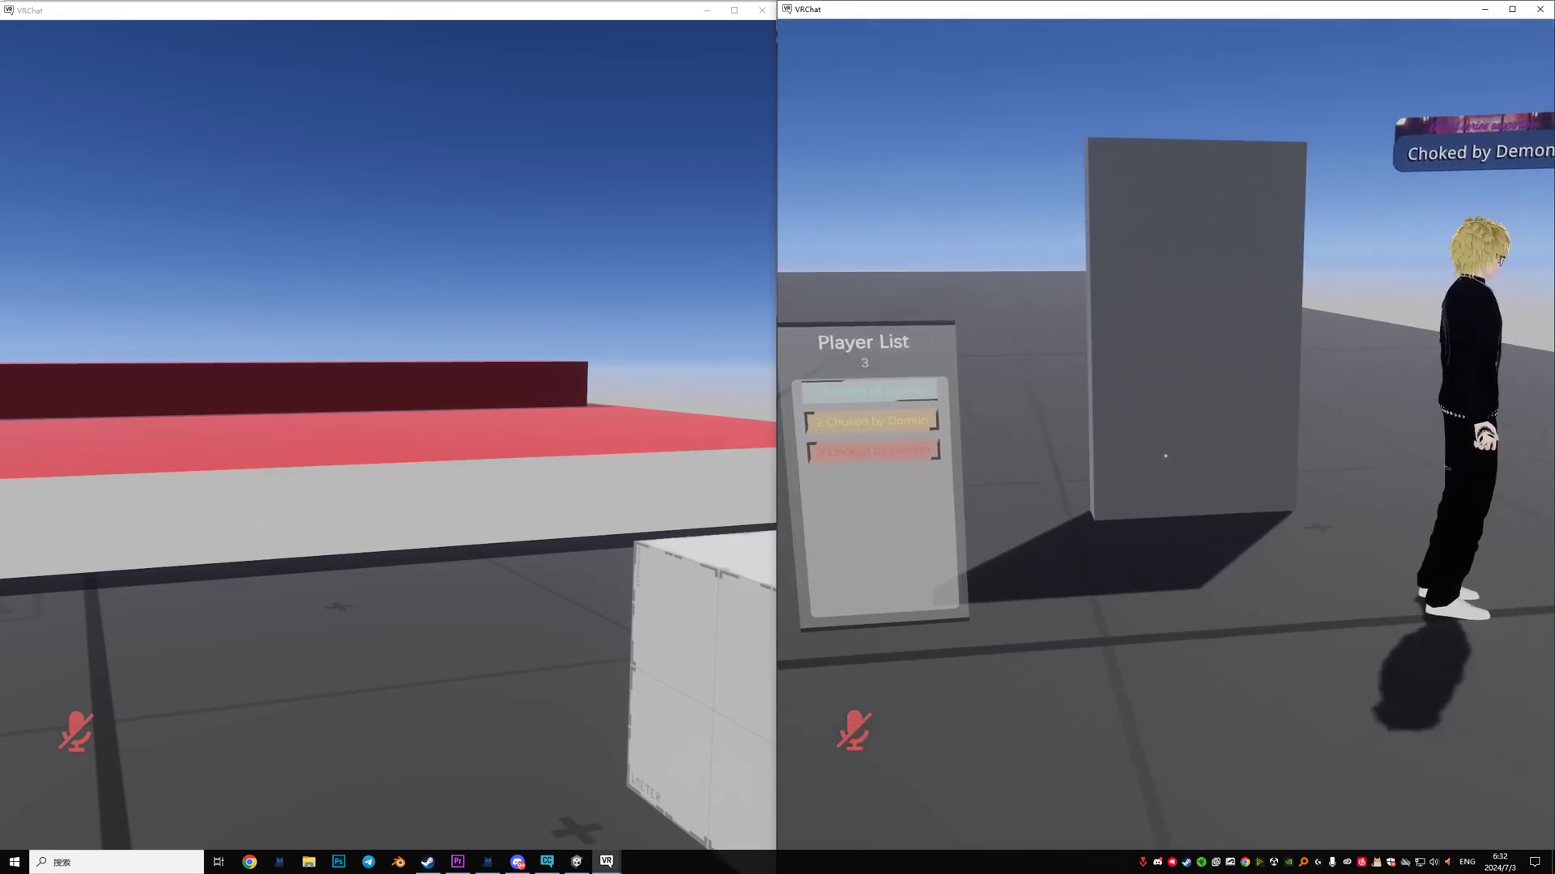
pyautogui.press('w')
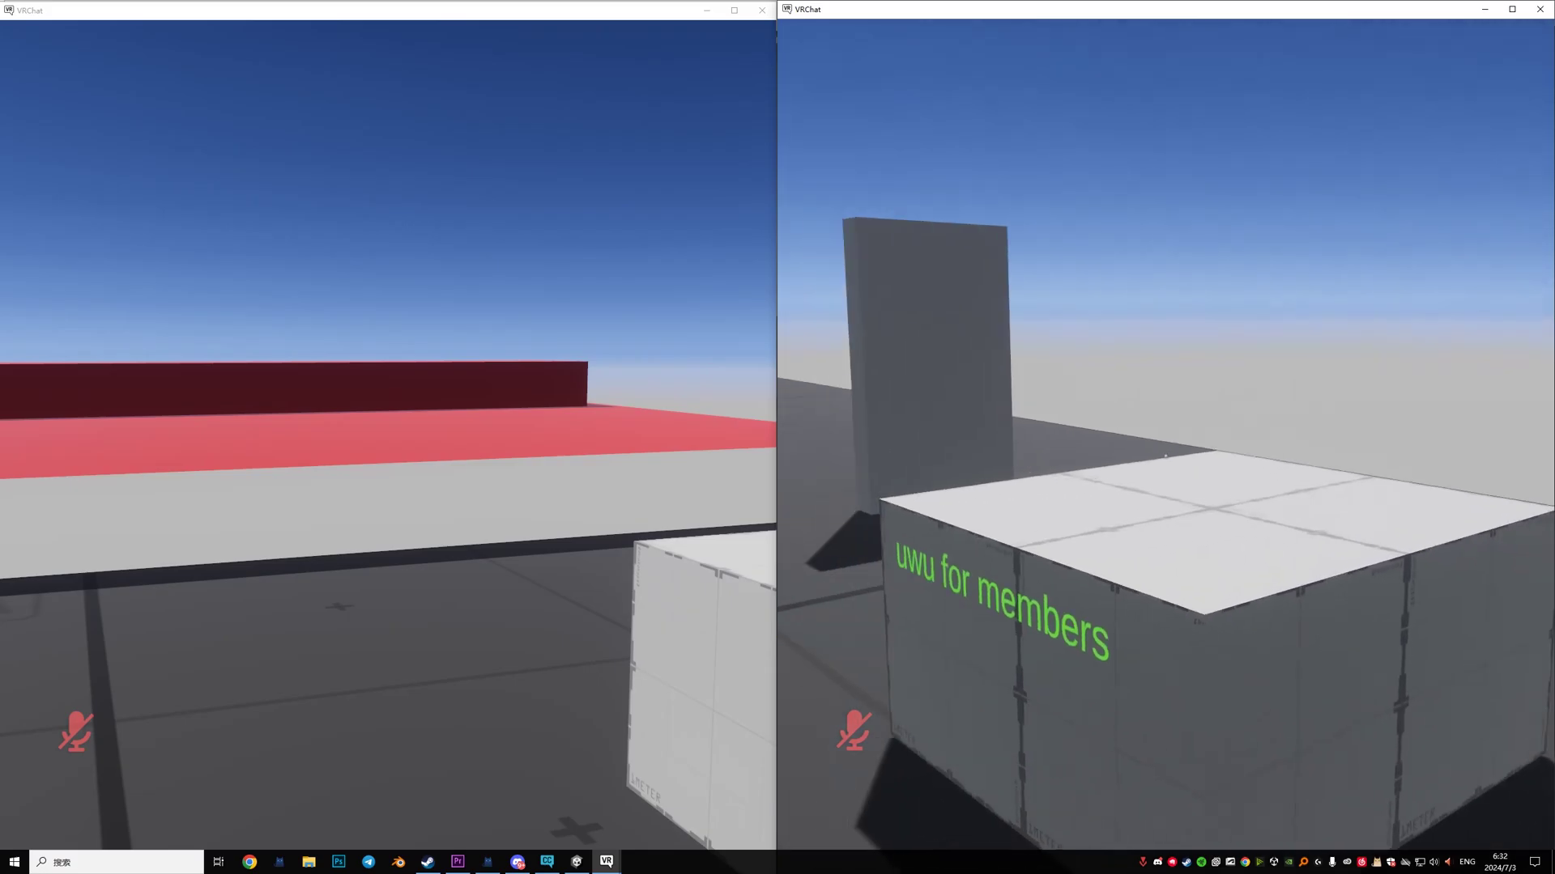
pyautogui.press('s')
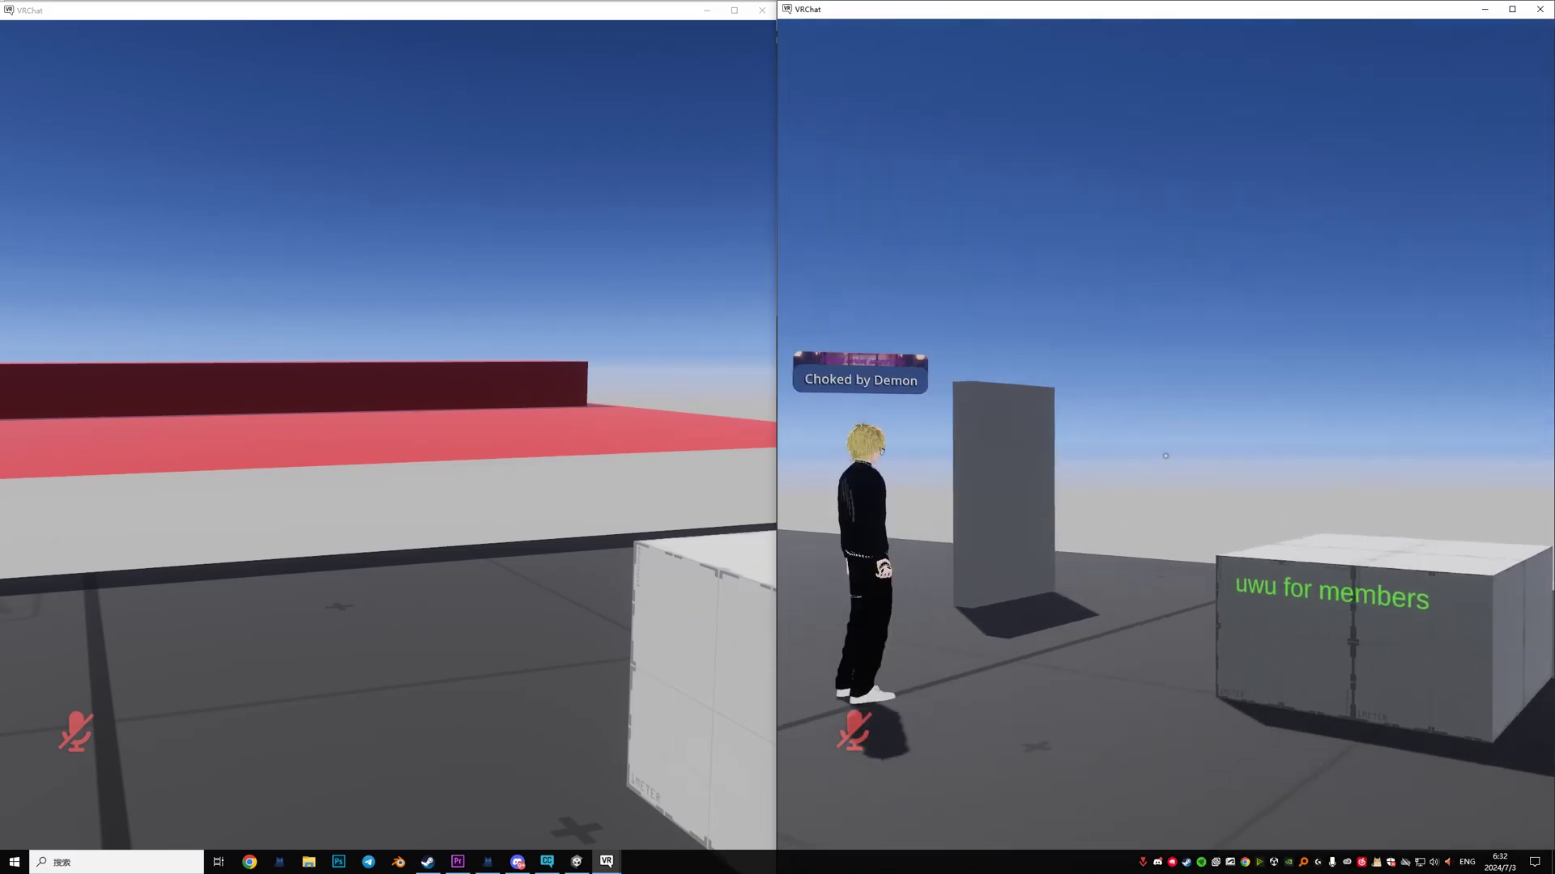
pyautogui.press('w')
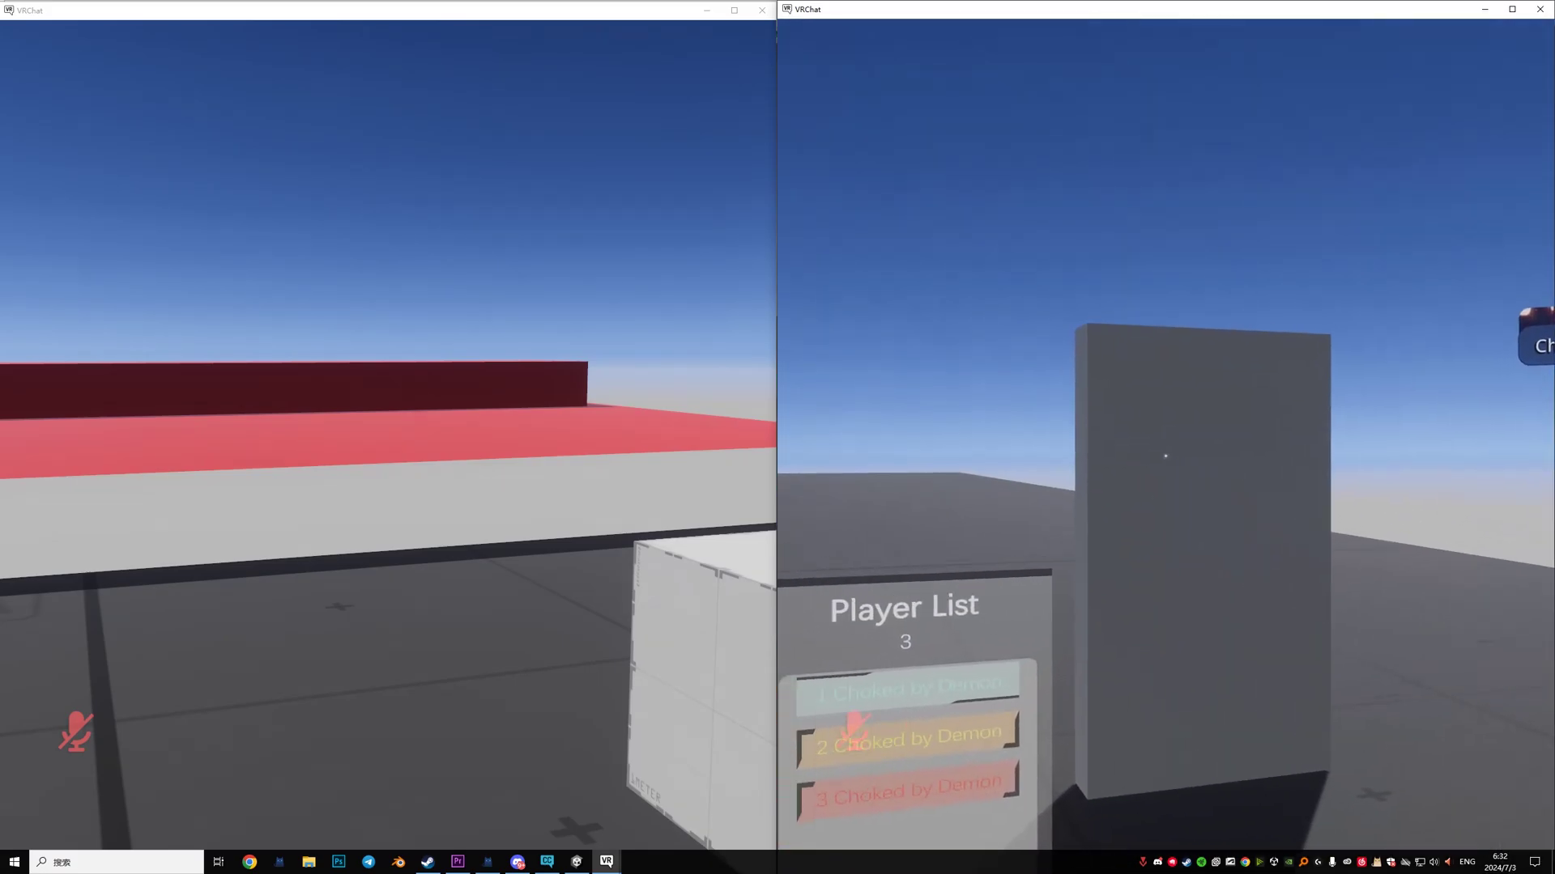
pyautogui.press('s')
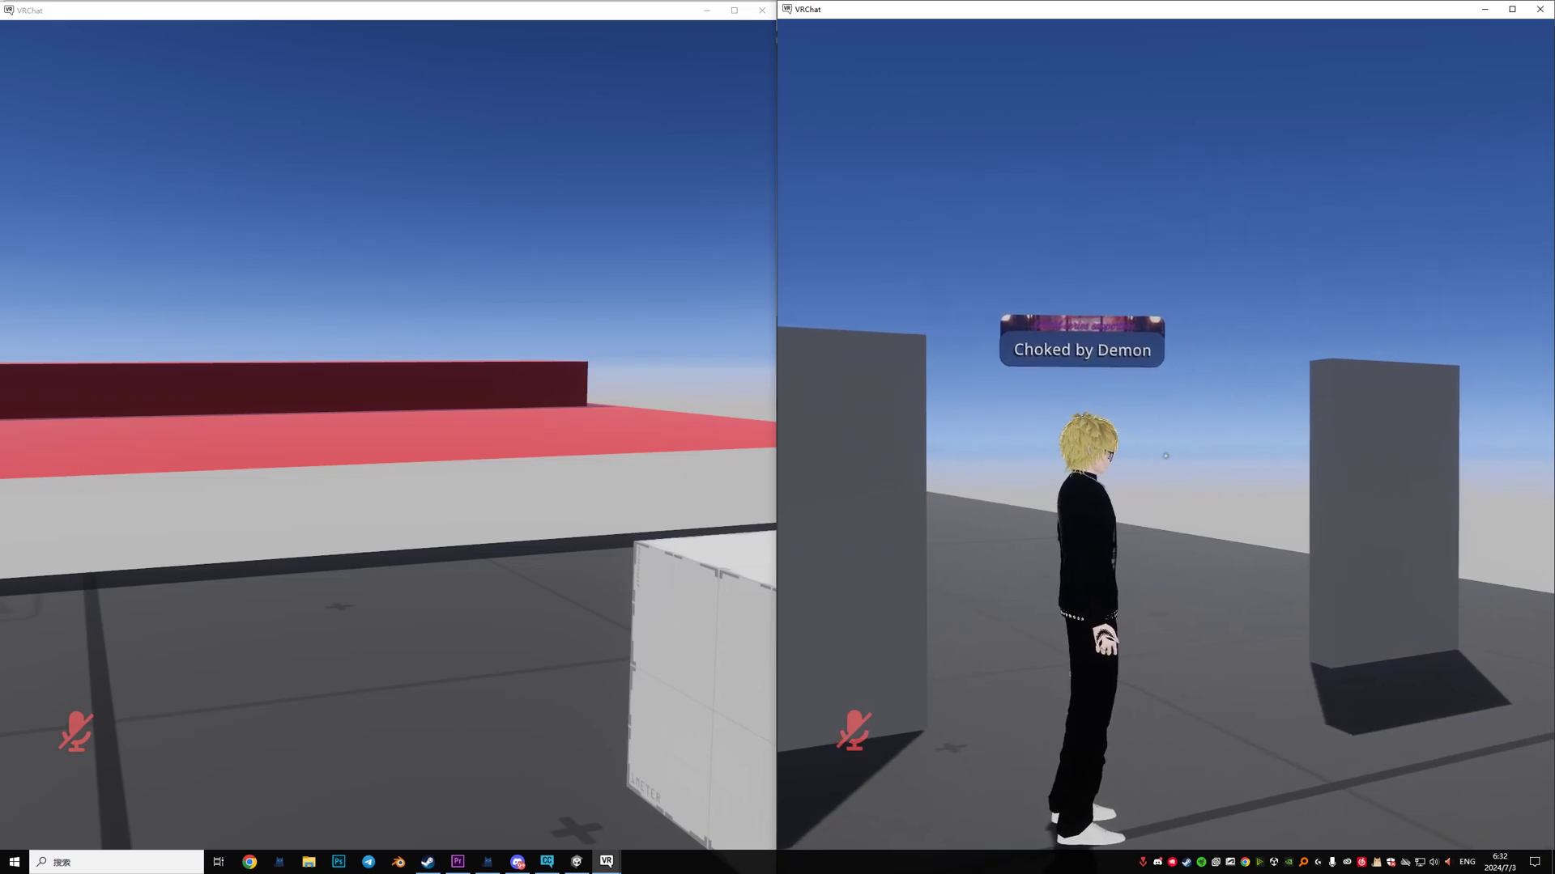
# Switch to the master's client and check the role panel, player list, staff text and red teleport cube on the block
pyautogui.hotkey('alt', 'Tab')
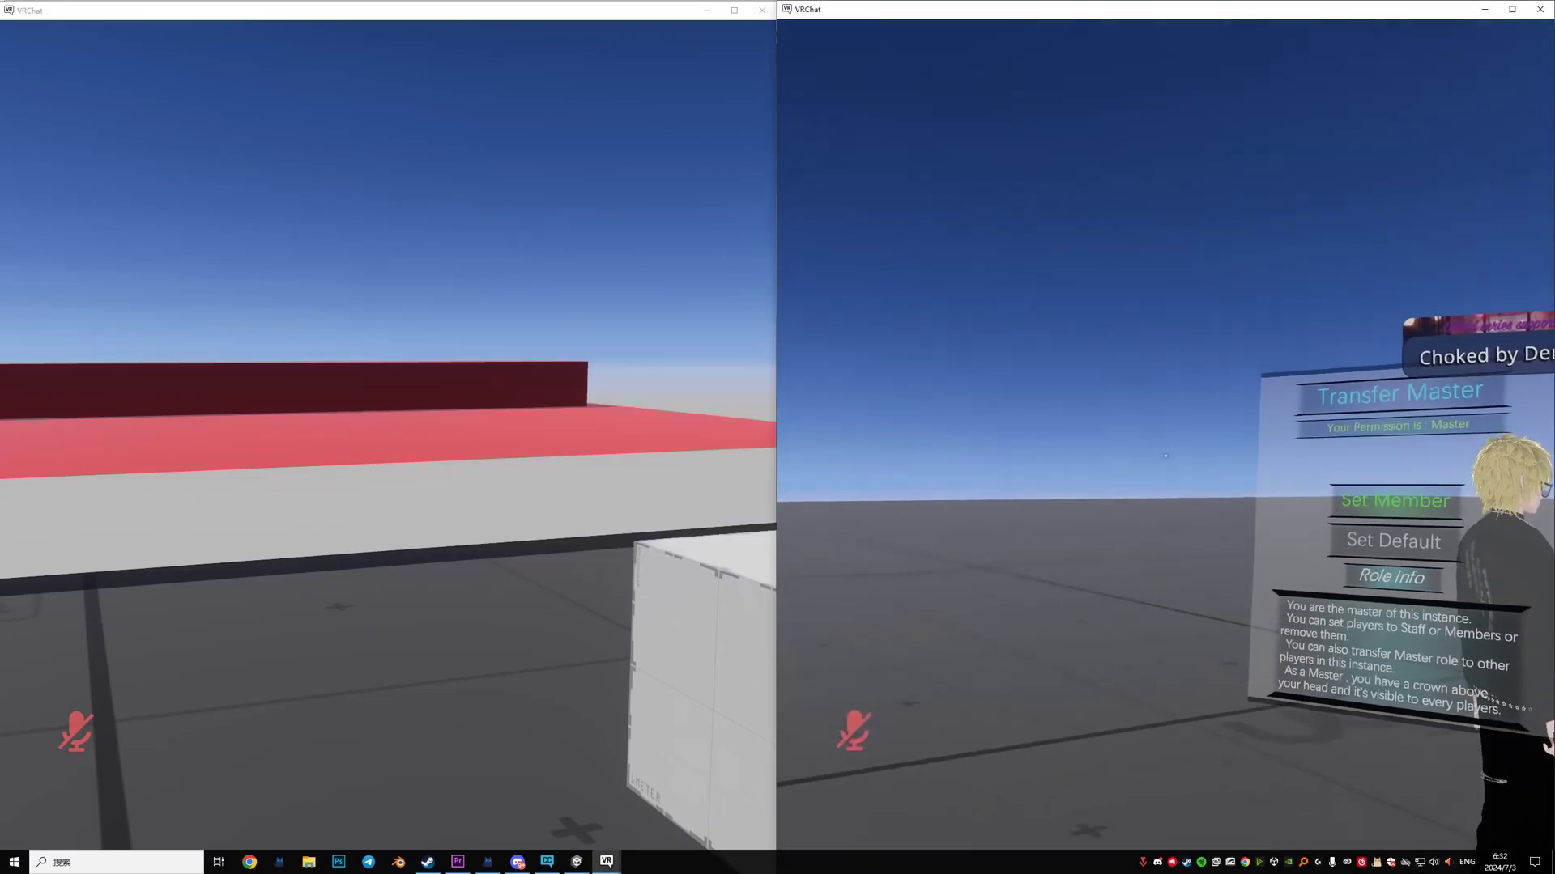
pyautogui.press('w')
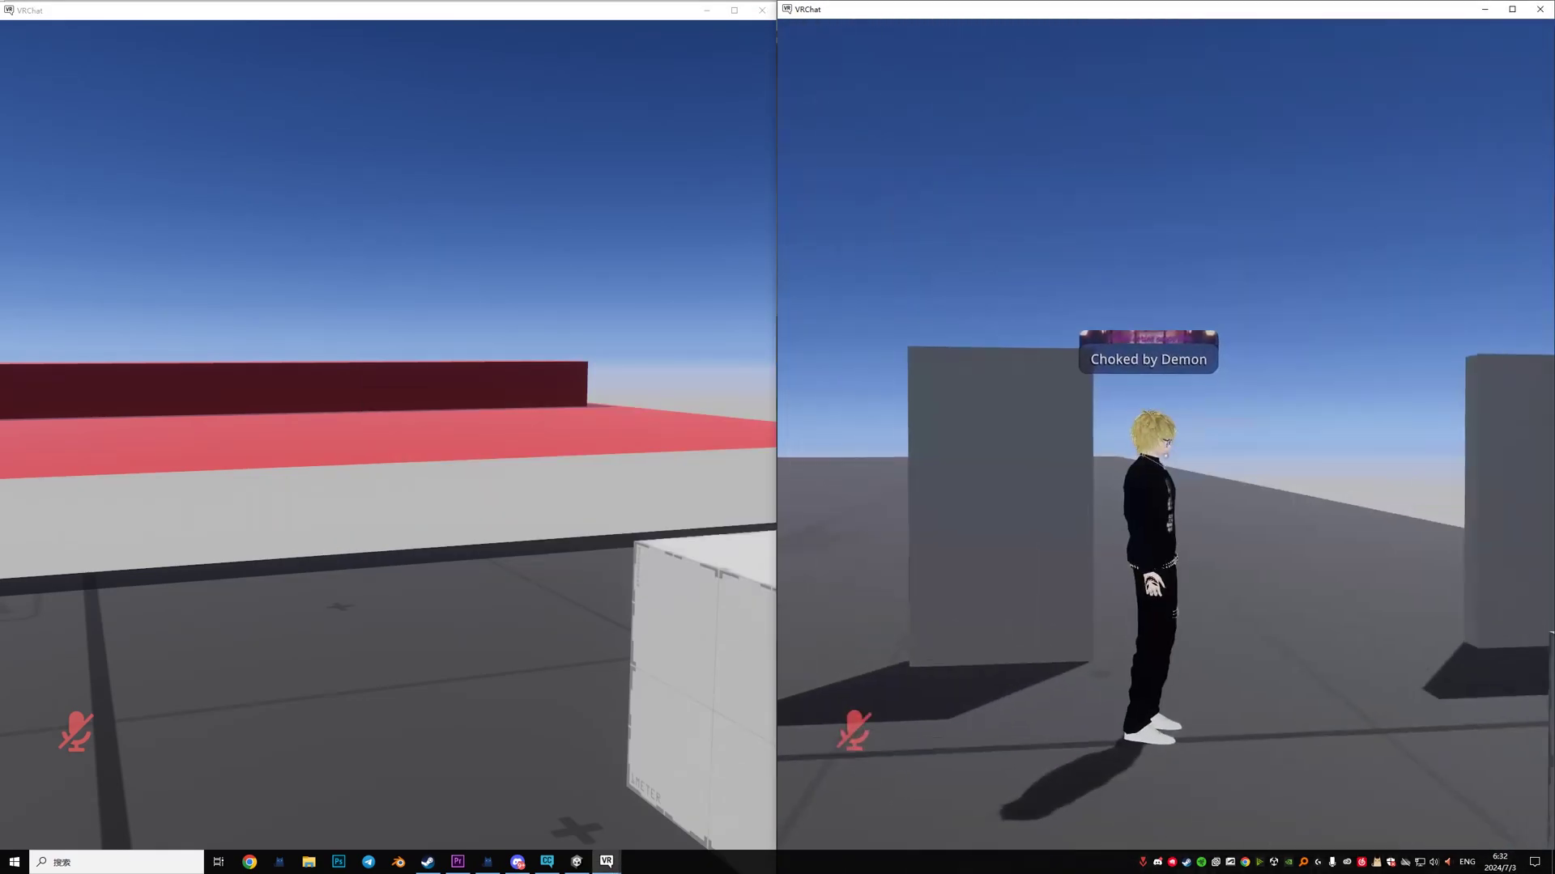
pyautogui.press('w')
pyautogui.press('s')
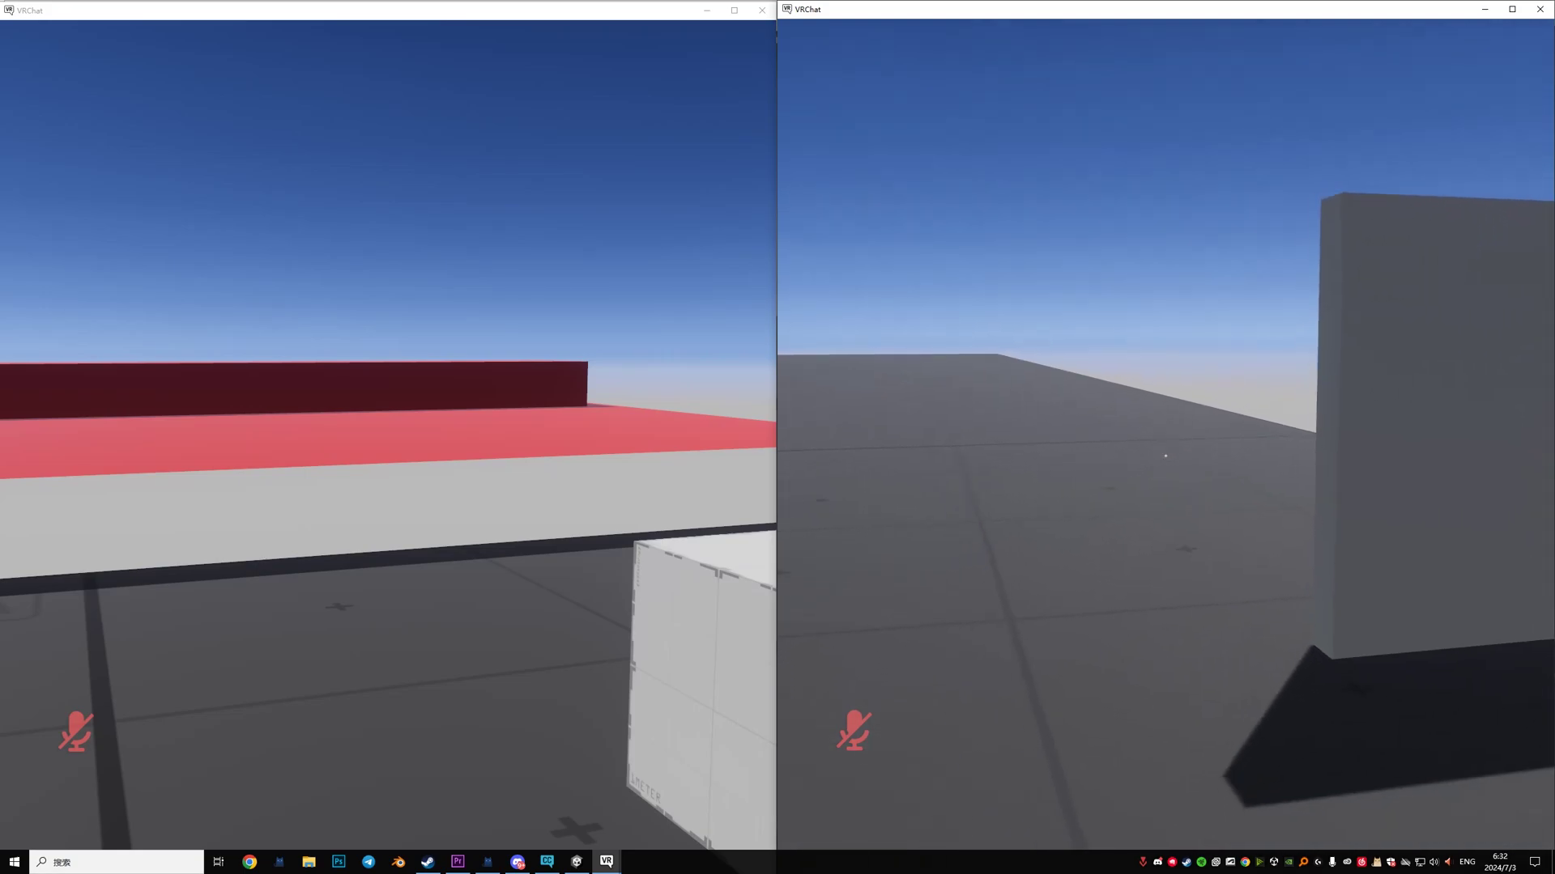
pyautogui.press('s')
pyautogui.press('d')
pyautogui.press('w')
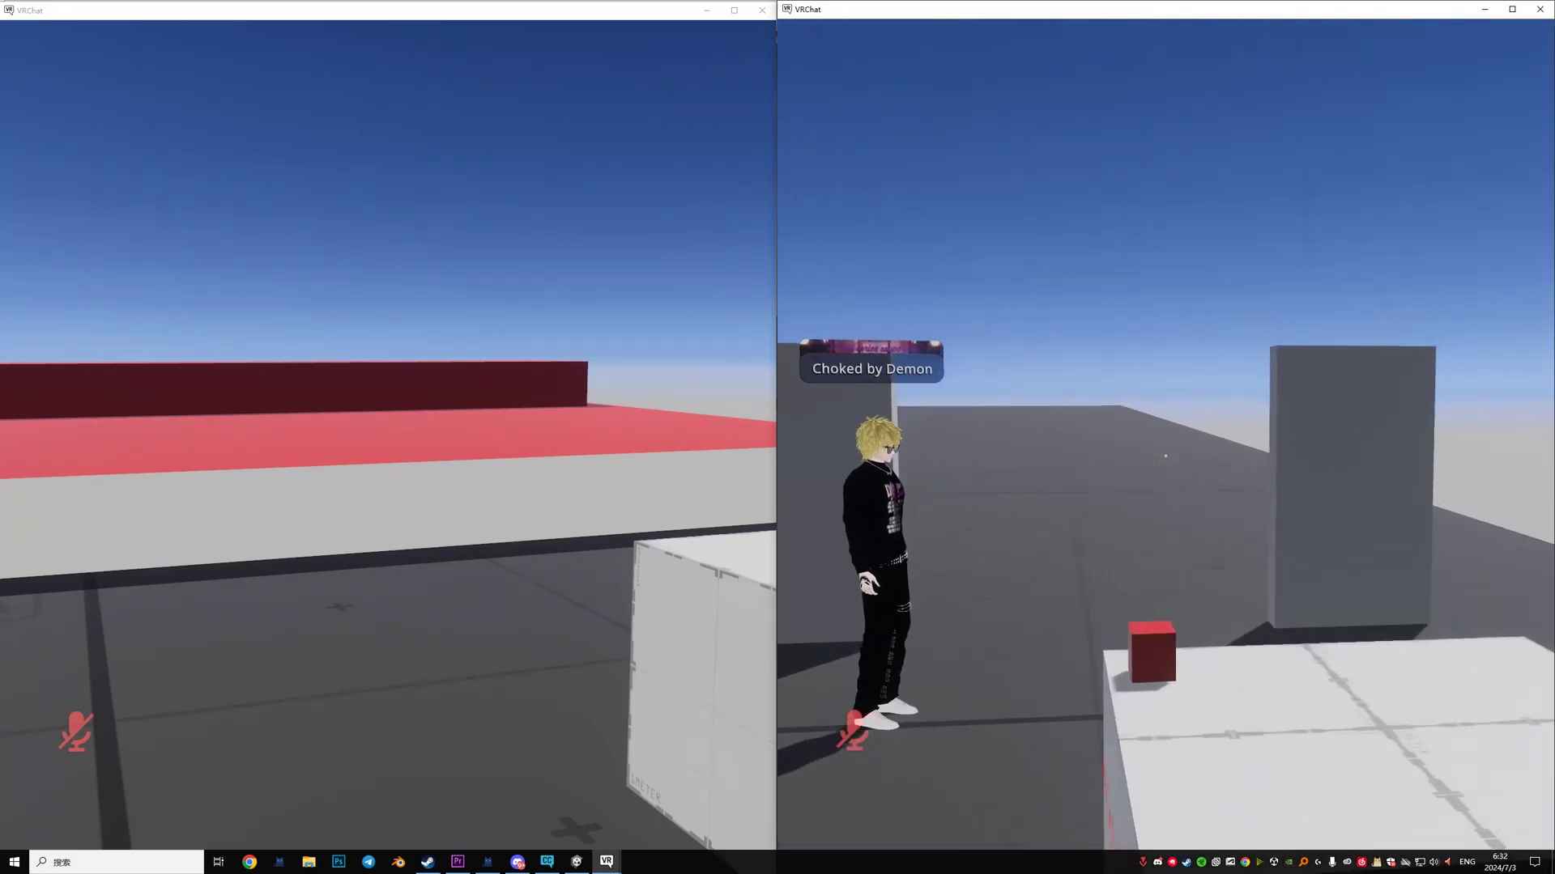
pyautogui.press('a')
pyautogui.press('s')
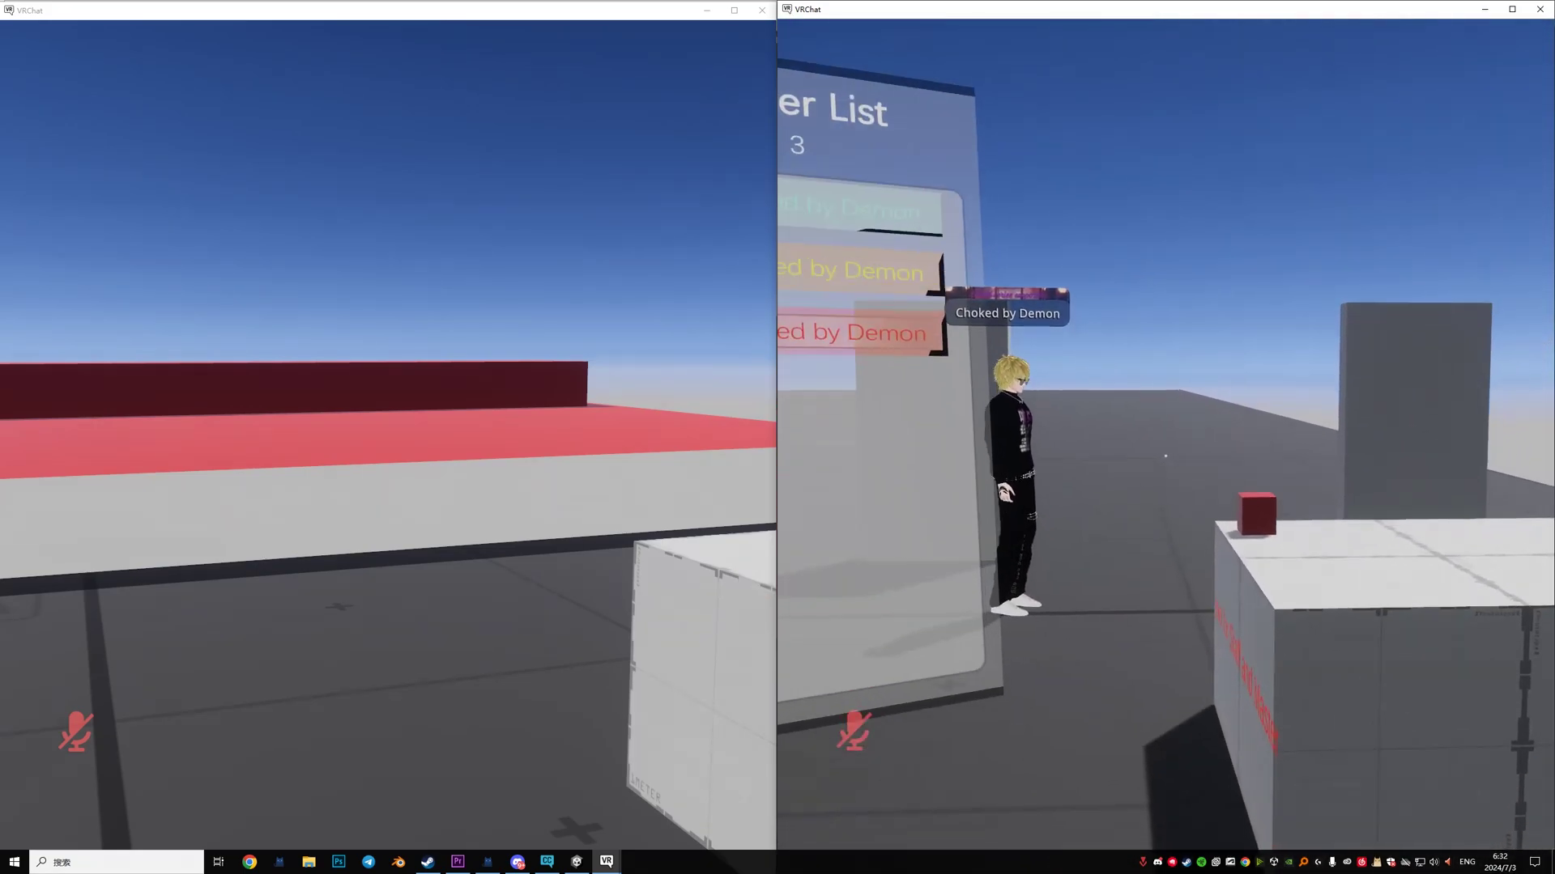
pyautogui.press('w')
# Switch to the Unity editor, select the Demon Permission System object and view its role and player list panels in the scene
pyautogui.hotkey('alt', 'Tab')
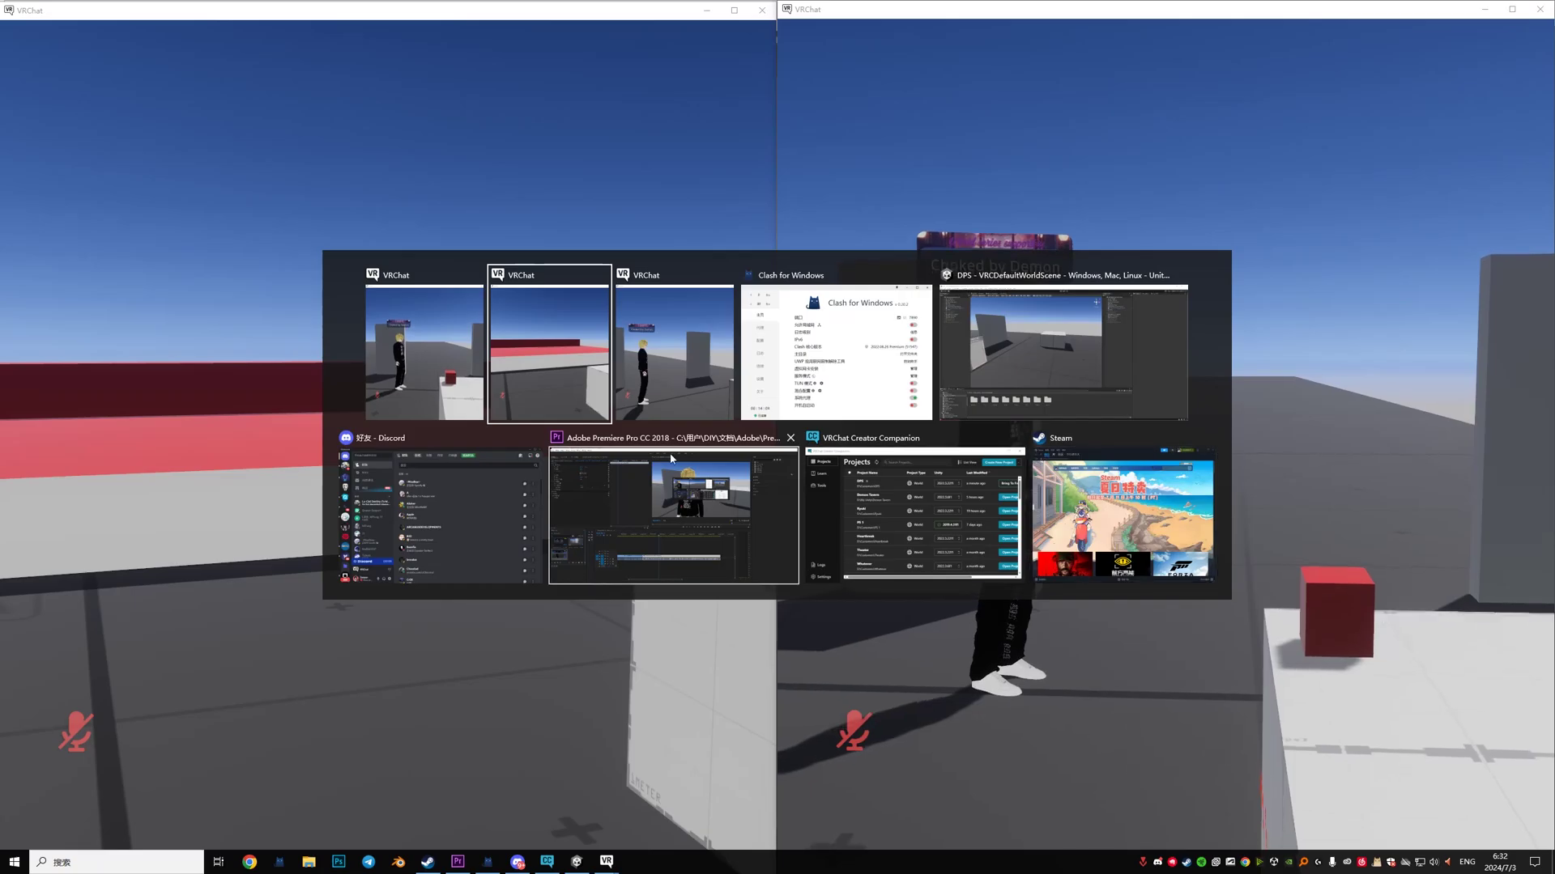
pyautogui.click(615, 478)
pyautogui.hotkey('alt', 'Tab')
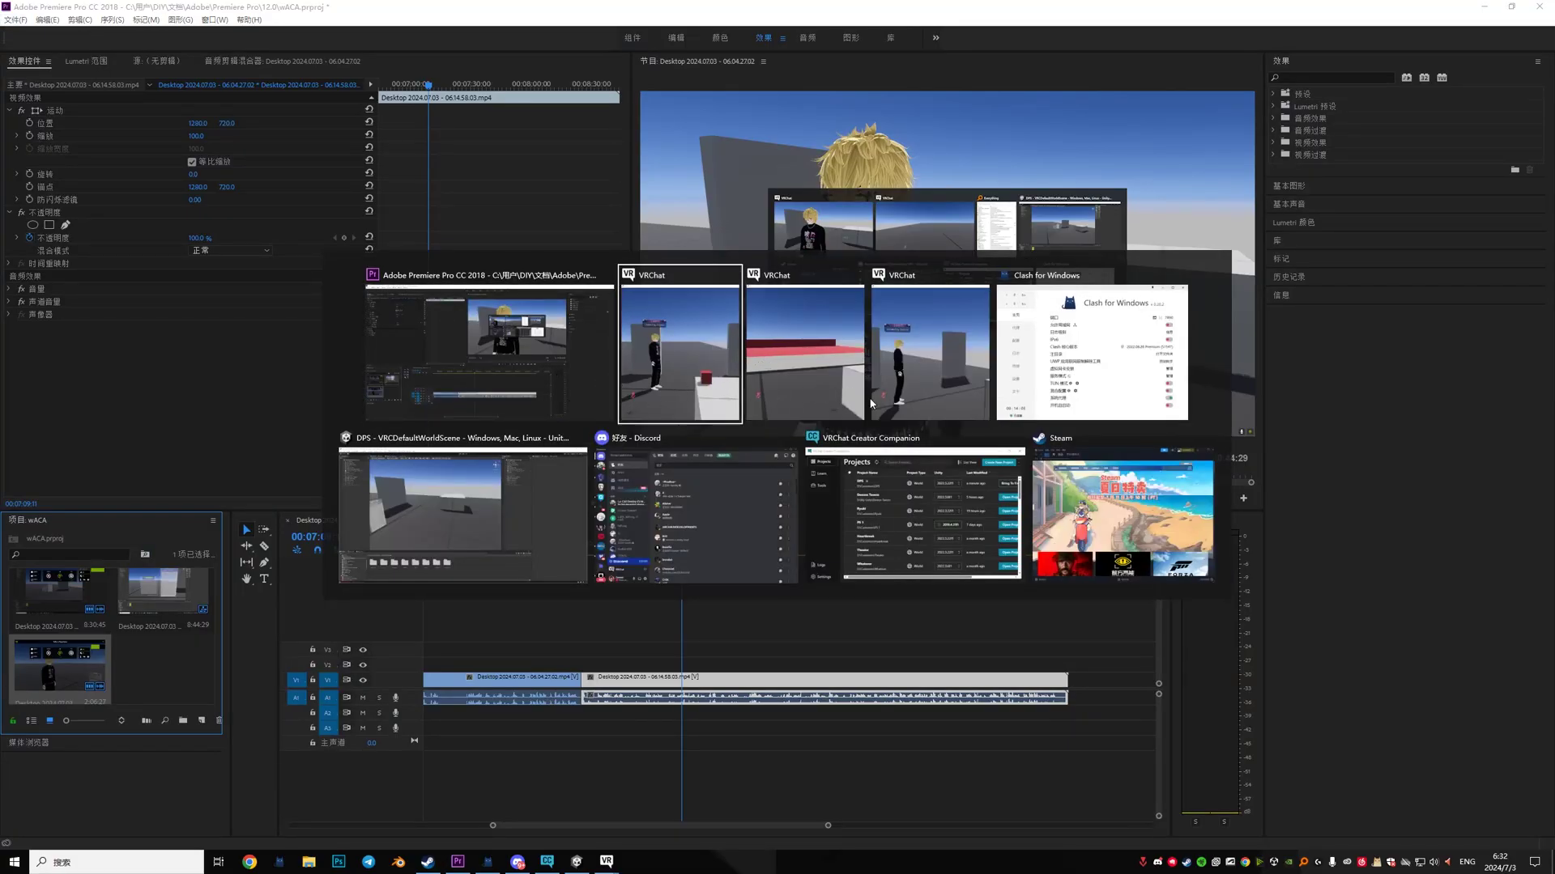
pyautogui.click(501, 519)
pyautogui.click(106, 148)
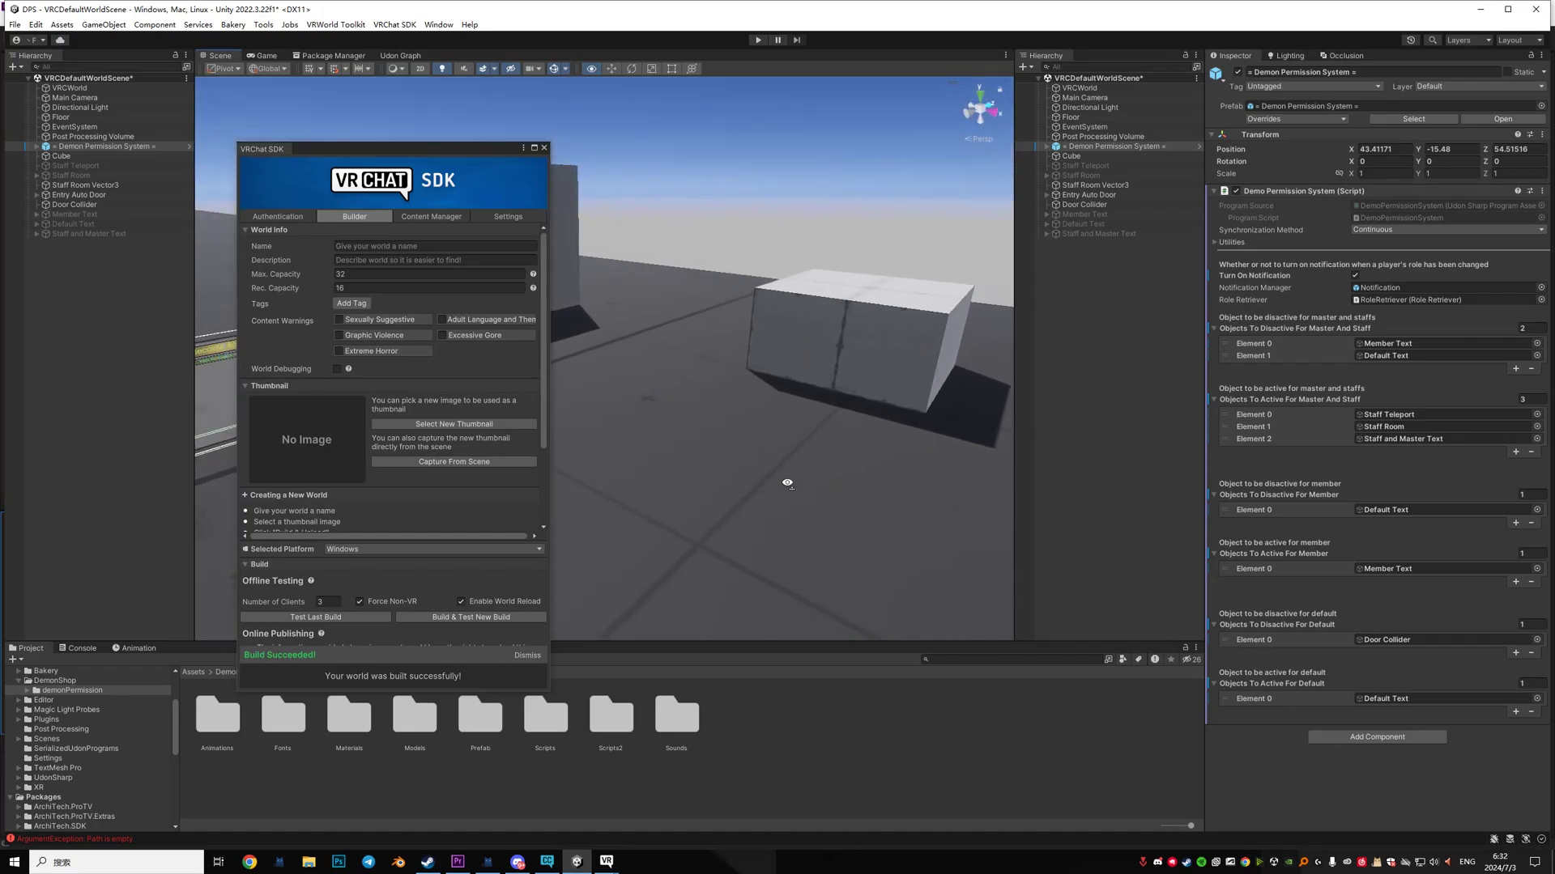
pyautogui.press('a')
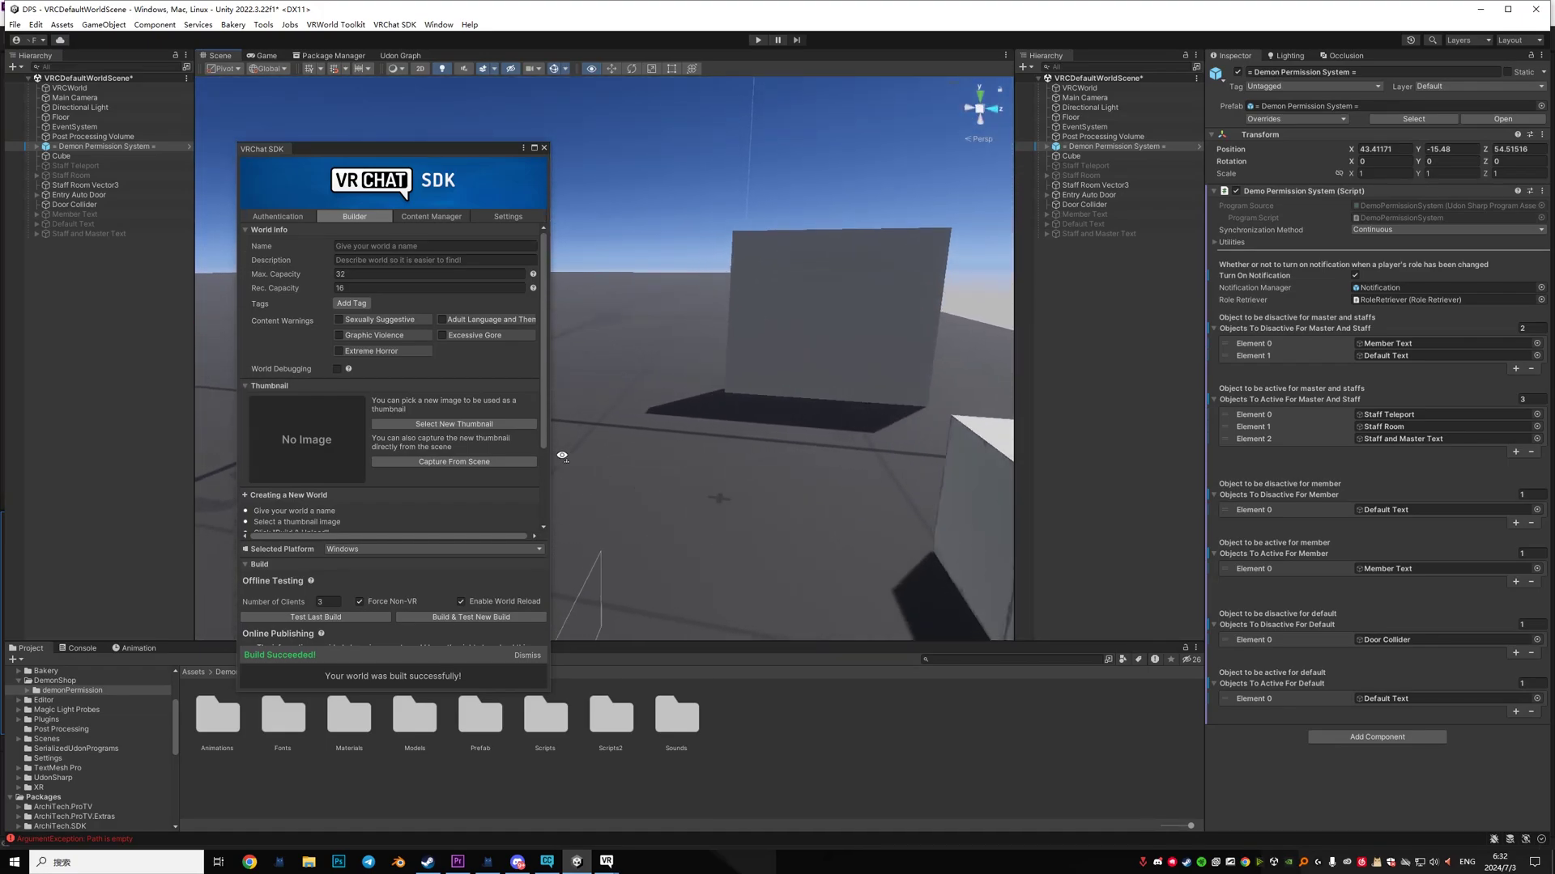
pyautogui.press('w')
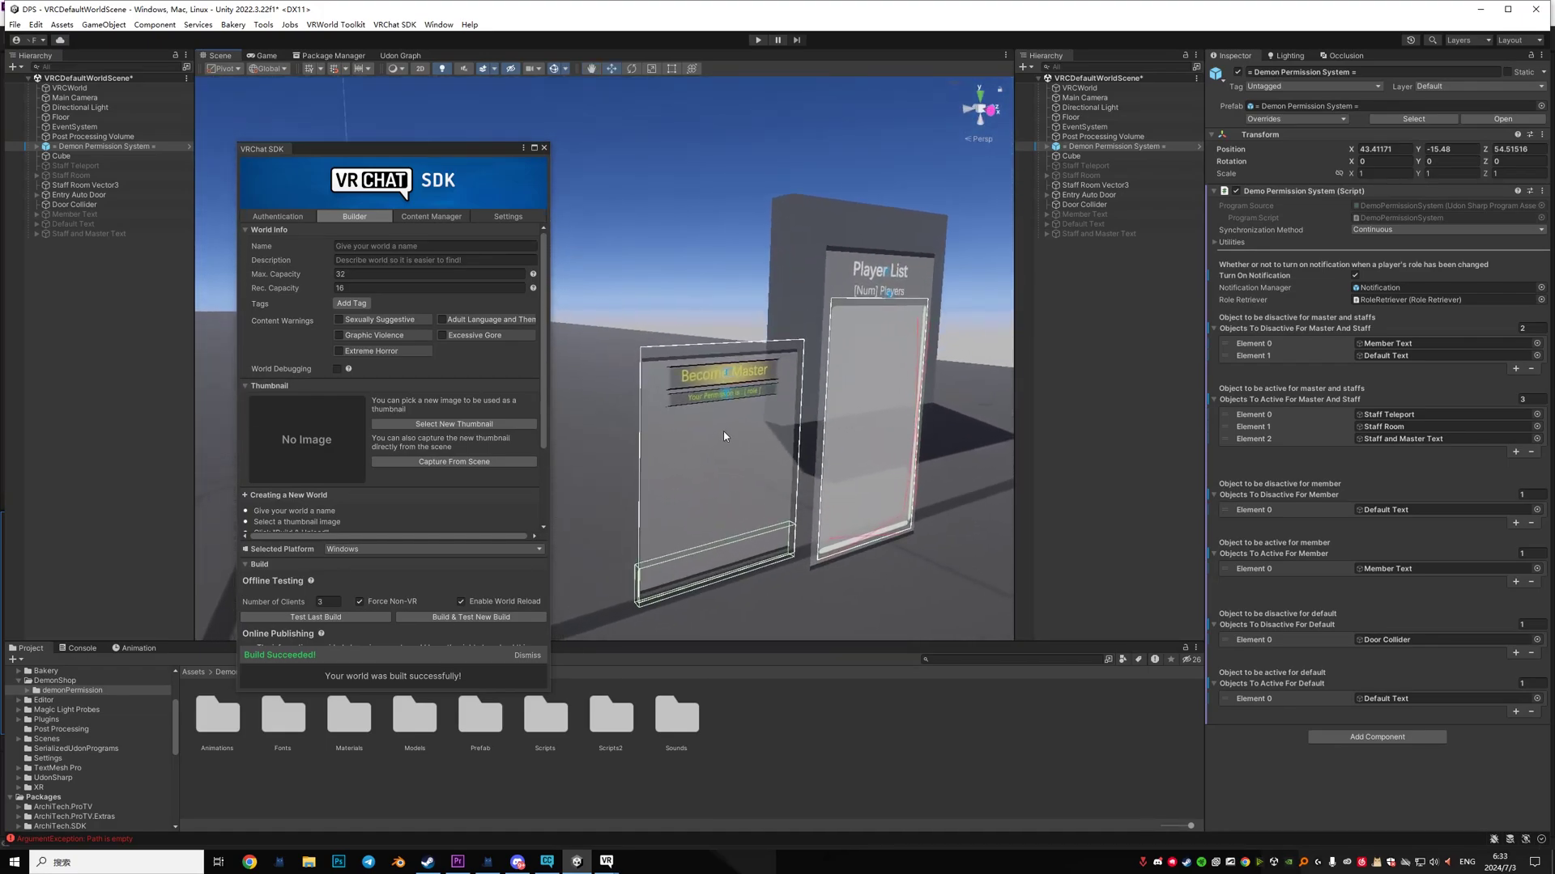